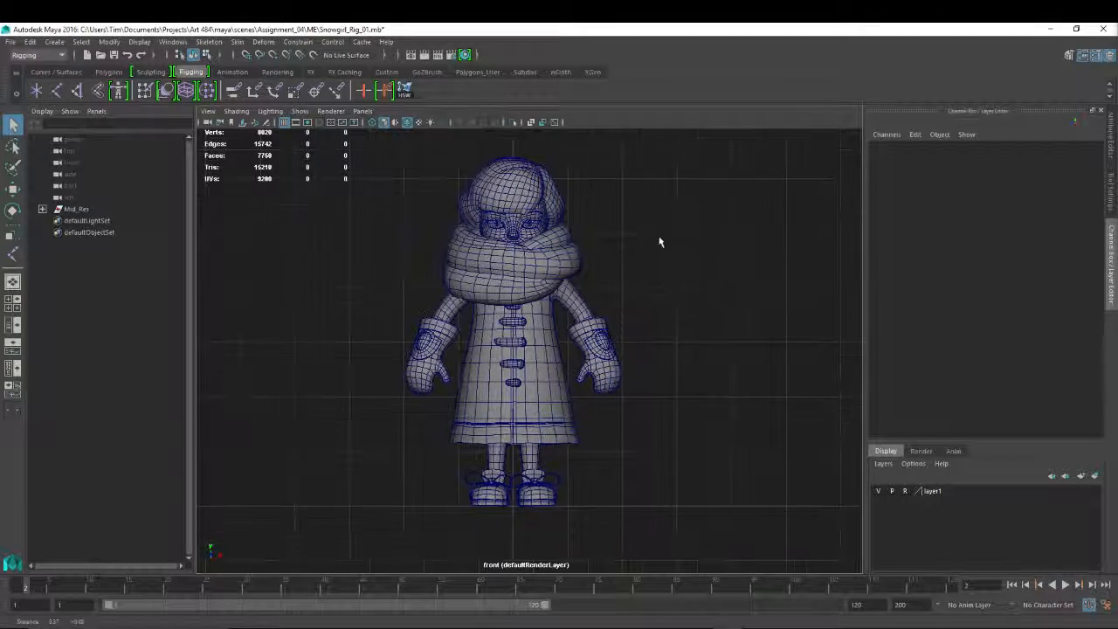
Inspect the snow girl character in the front view, selecting all its meshes and separately the coat.
{"action": "scroll", "coordinate": [612, 261], "scroll_direction": "down", "scroll_amount": 4}
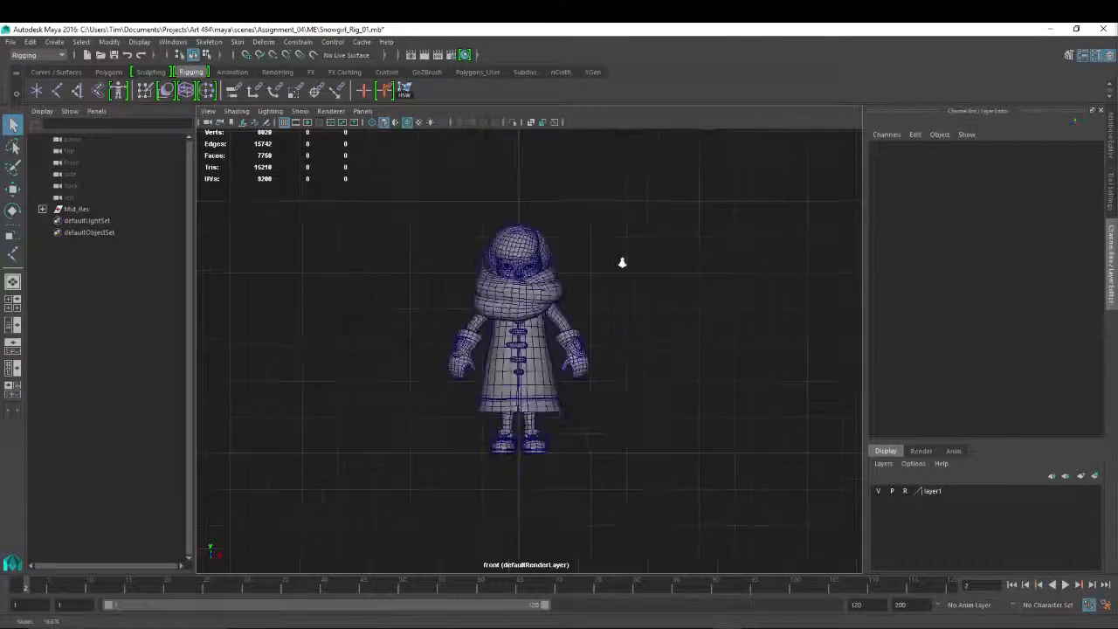
{"action": "scroll", "coordinate": [673, 294], "scroll_direction": "up", "scroll_amount": 2}
{"action": "scroll", "coordinate": [664, 262], "scroll_direction": "up", "scroll_amount": 1}
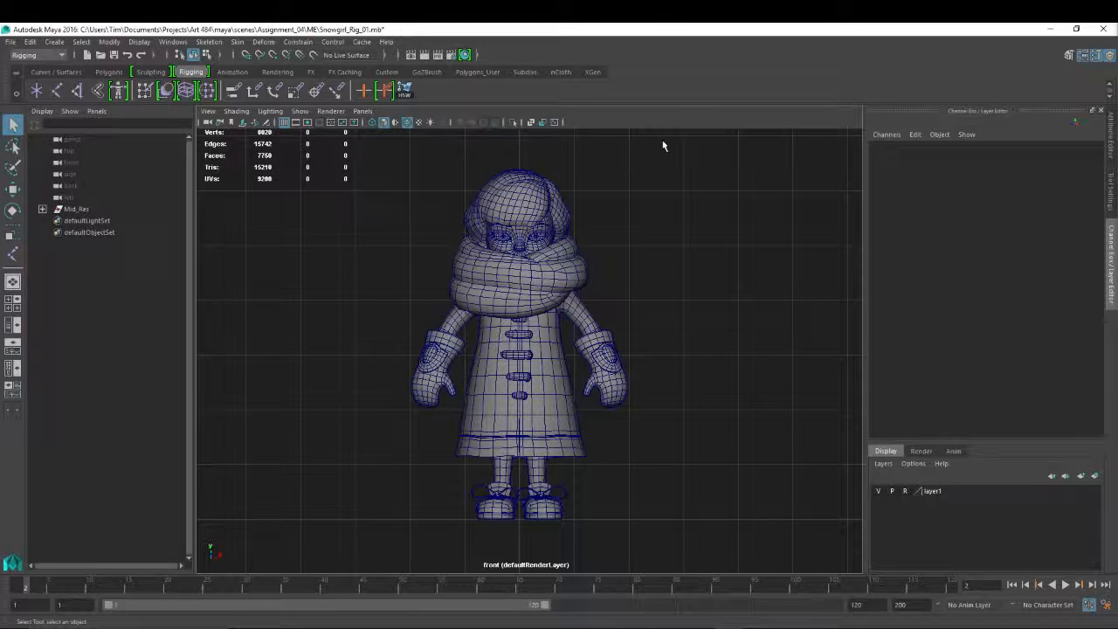
{"action": "left_click_drag", "start_coordinate": [329, 163], "coordinate": [699, 529]}
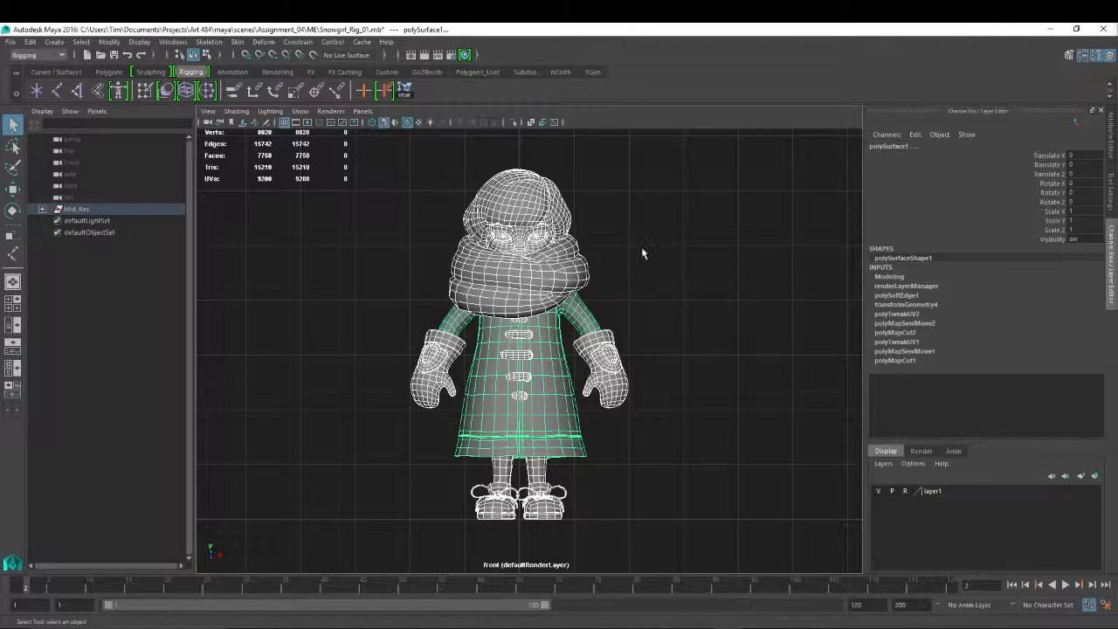
{"action": "left_click", "coordinate": [671, 304]}
{"action": "left_click", "coordinate": [584, 320]}
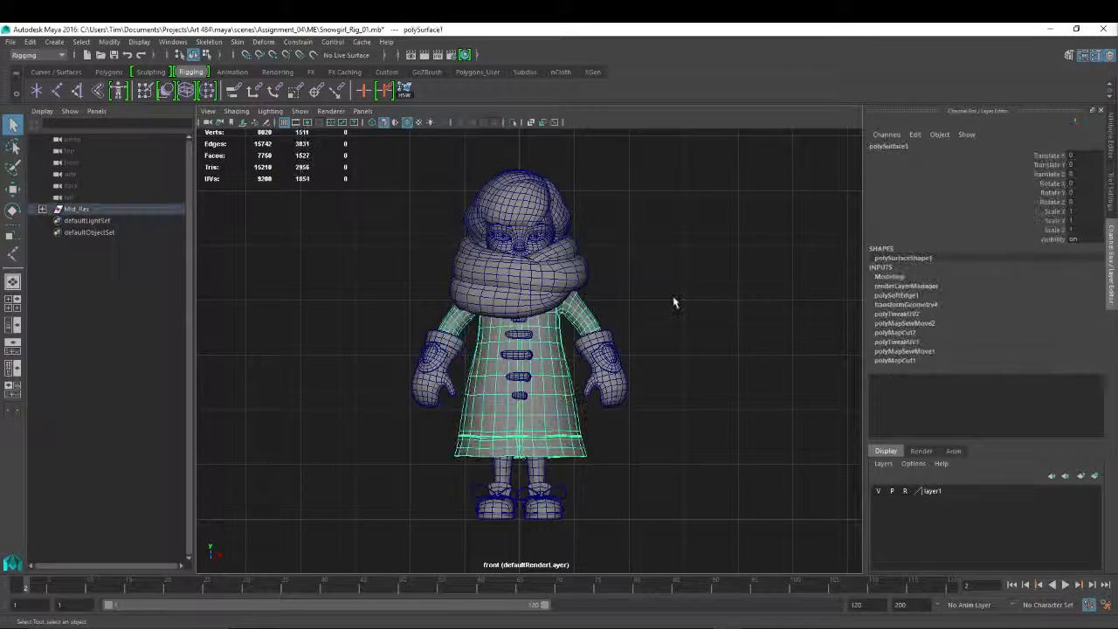
Examine the whole character from several angles in the perspective view with nothing selected.
{"action": "key", "text": "space"}
{"action": "left_click_drag", "start_coordinate": [674, 300], "coordinate": [673, 263]}
{"action": "left_click_drag", "start_coordinate": [673, 255], "coordinate": [764, 255], "text": "alt"}
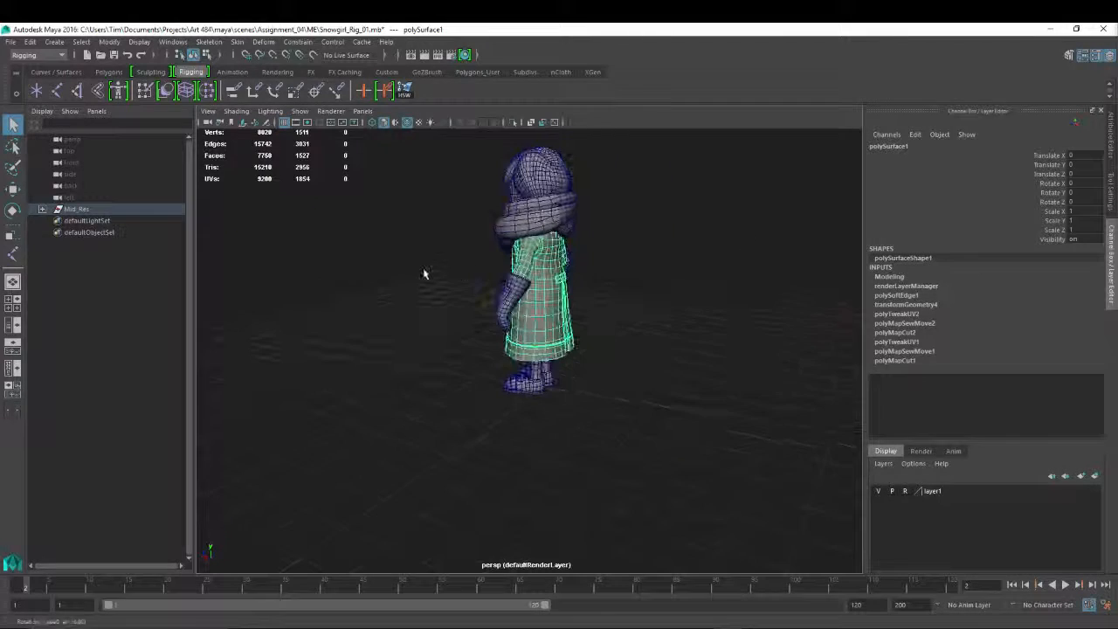
{"action": "left_click_drag", "start_coordinate": [423, 270], "coordinate": [618, 288], "text": "alt"}
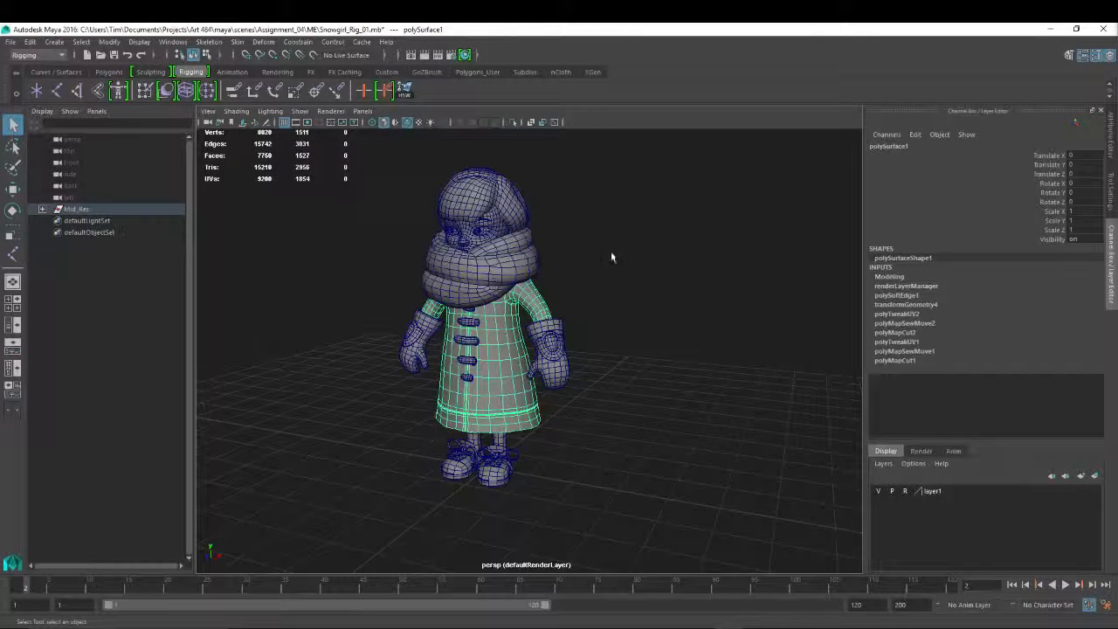
{"action": "middle_click_drag", "start_coordinate": [592, 212], "coordinate": [598, 229], "text": "alt"}
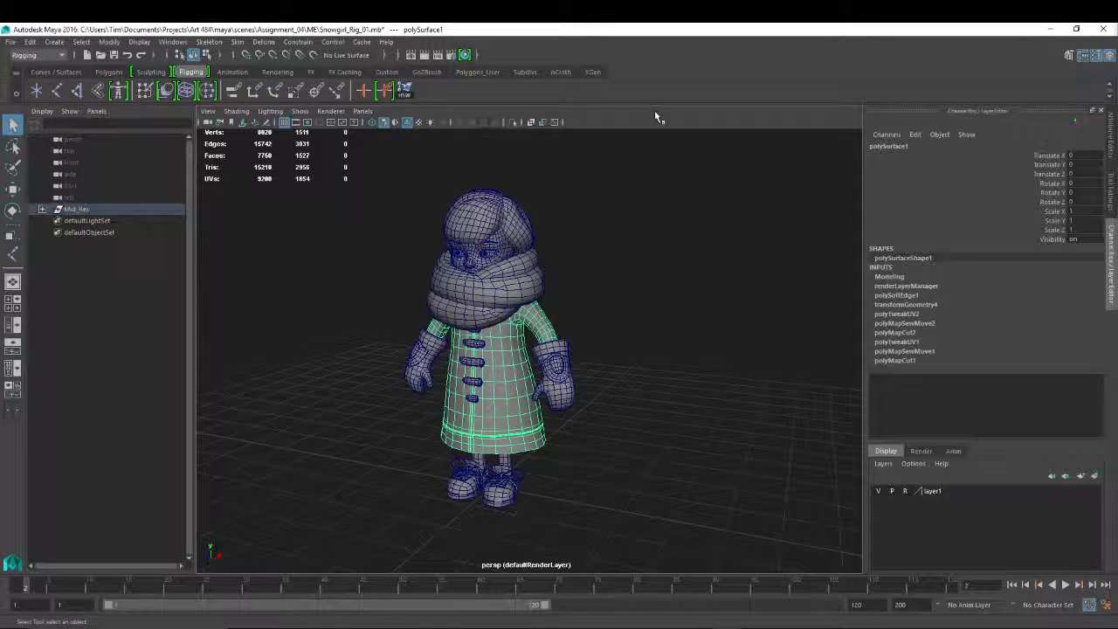
{"action": "right_click_drag", "start_coordinate": [761, 272], "coordinate": [717, 341], "text": "alt"}
{"action": "left_click", "coordinate": [624, 271]}
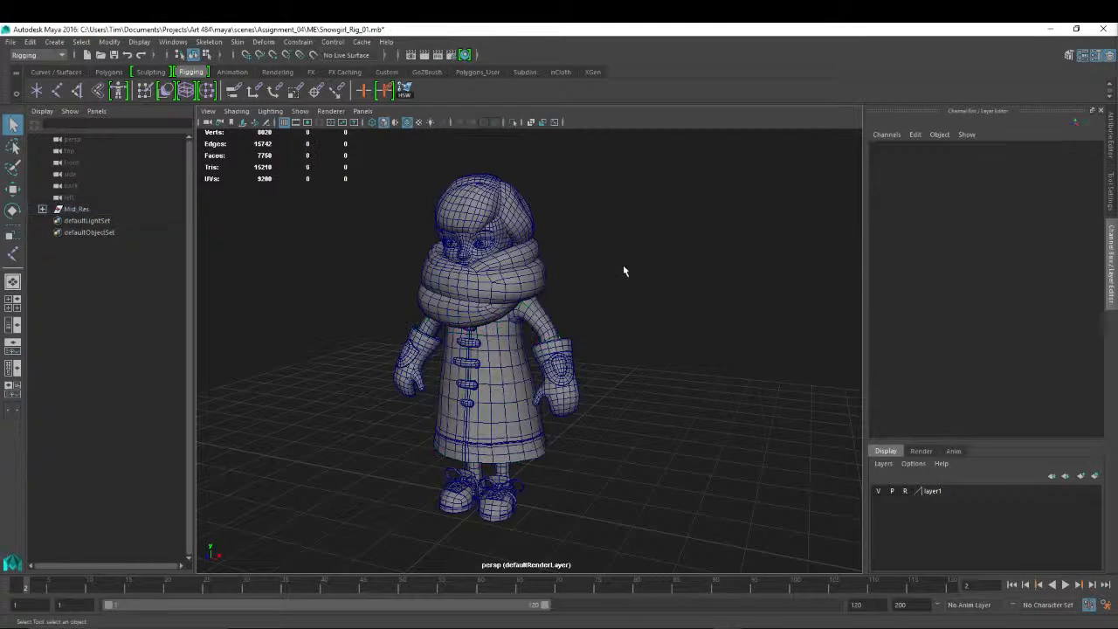
{"action": "mouse_move", "coordinate": [720, 315]}
{"action": "right_mouse_down", "text": "alt"}
{"action": "mouse_move", "coordinate": [714, 304]}
{"action": "mouse_move", "coordinate": [736, 314]}
{"action": "right_mouse_up", "text": "alt"}
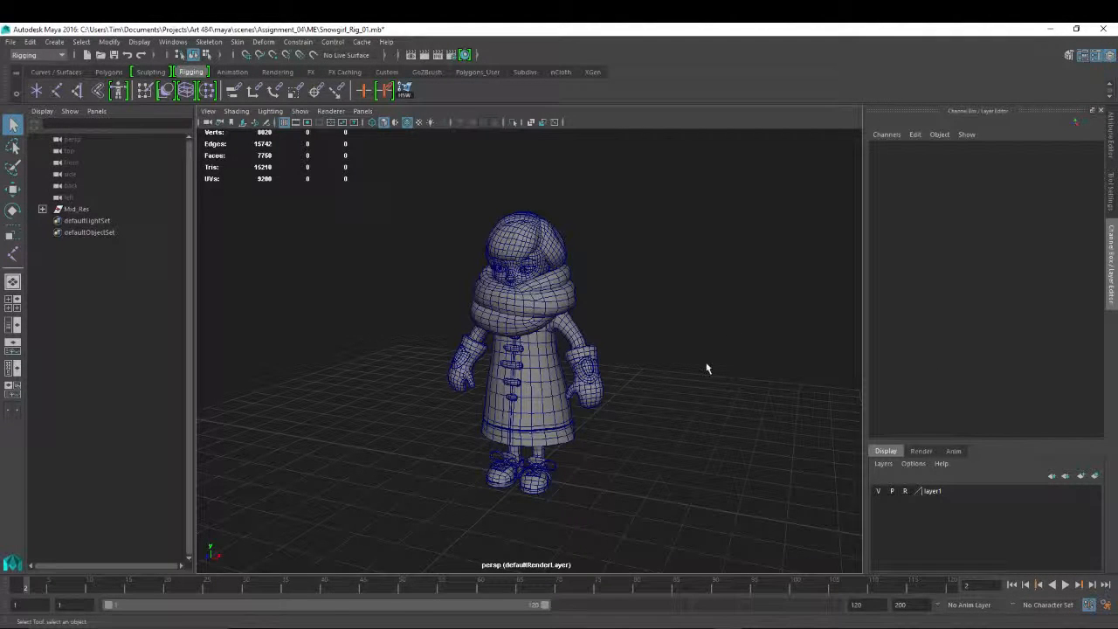
{"action": "middle_click_drag", "start_coordinate": [708, 367], "coordinate": [651, 338], "text": "alt"}
{"action": "right_click_drag", "start_coordinate": [298, 330], "coordinate": [394, 367], "text": "alt"}
{"action": "middle_click_drag", "start_coordinate": [540, 332], "coordinate": [589, 362], "text": "alt"}
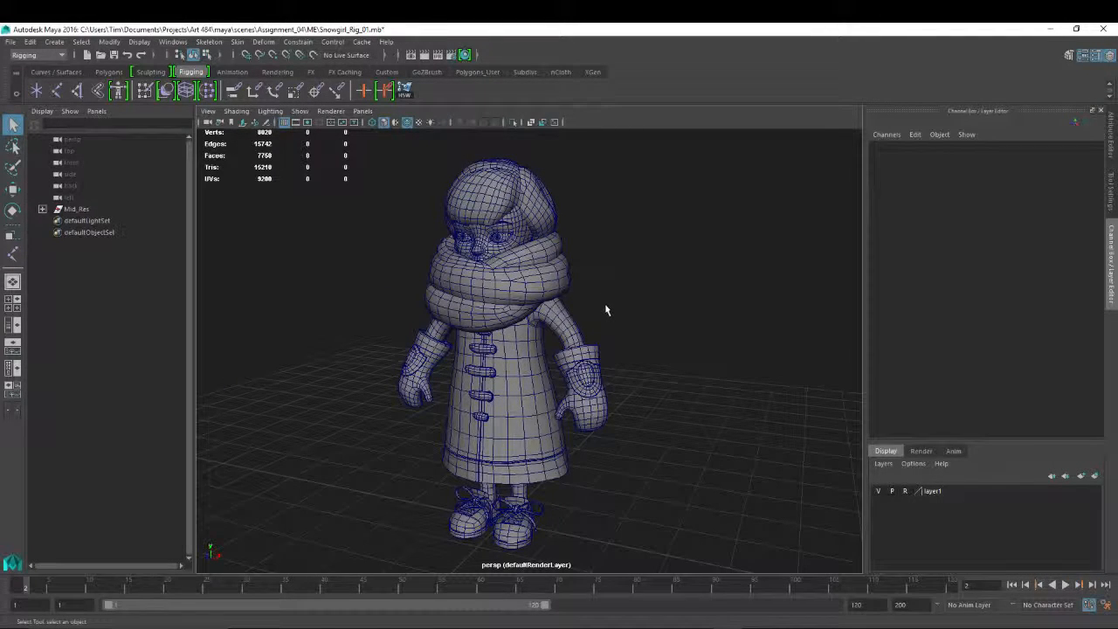
{"action": "left_click_drag", "start_coordinate": [367, 382], "coordinate": [410, 396], "text": "alt"}
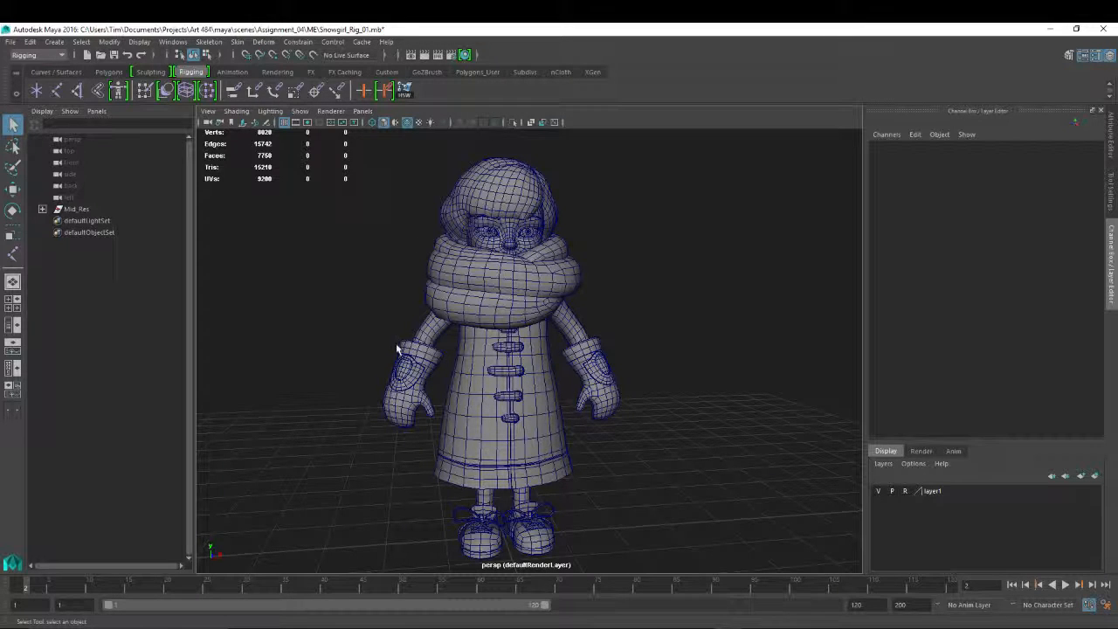
{"action": "left_click_drag", "start_coordinate": [594, 311], "coordinate": [471, 385], "text": "alt"}
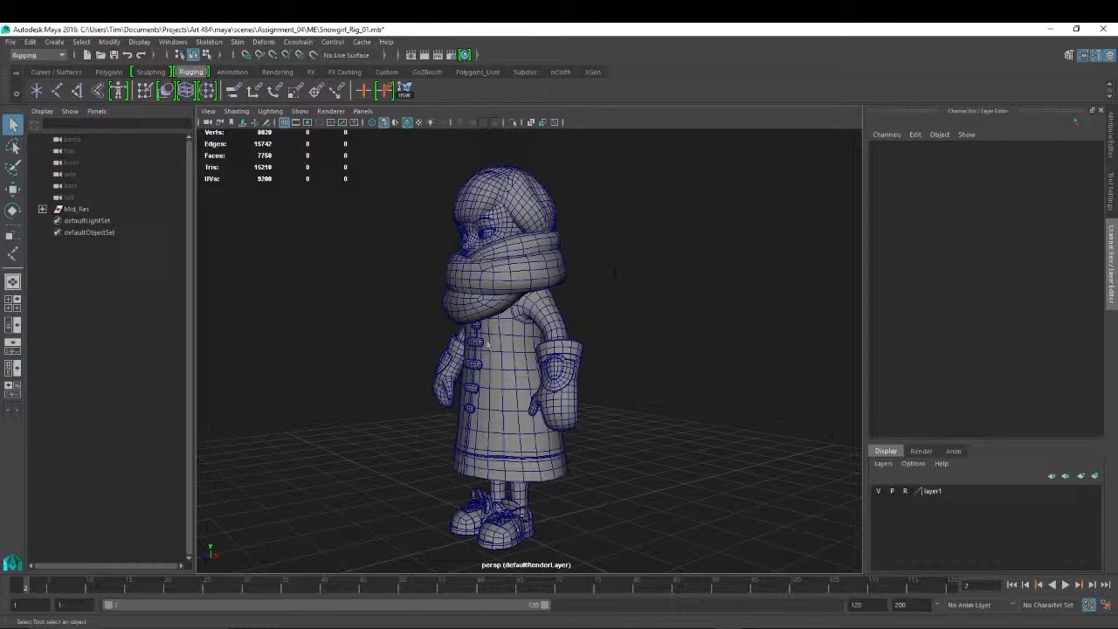
{"action": "left_click_drag", "start_coordinate": [416, 344], "coordinate": [570, 344], "text": "alt"}
{"action": "right_click_drag", "start_coordinate": [571, 342], "coordinate": [534, 308], "text": "alt"}
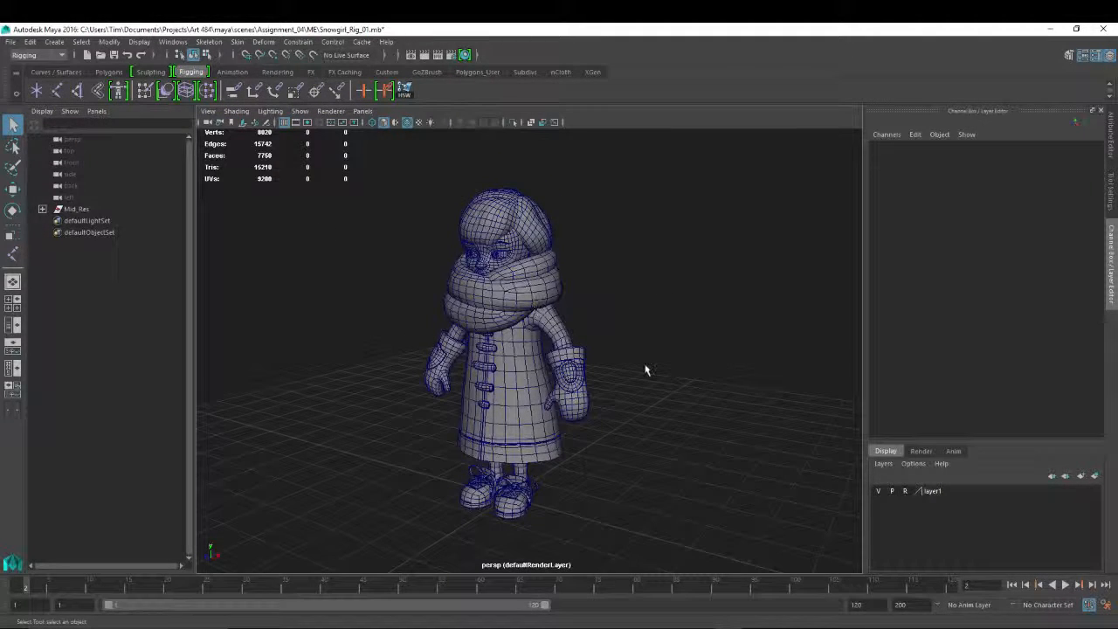
{"action": "middle_click_drag", "start_coordinate": [664, 426], "coordinate": [672, 370], "text": "alt"}
{"action": "right_click_drag", "start_coordinate": [701, 381], "coordinate": [523, 292], "text": "alt"}
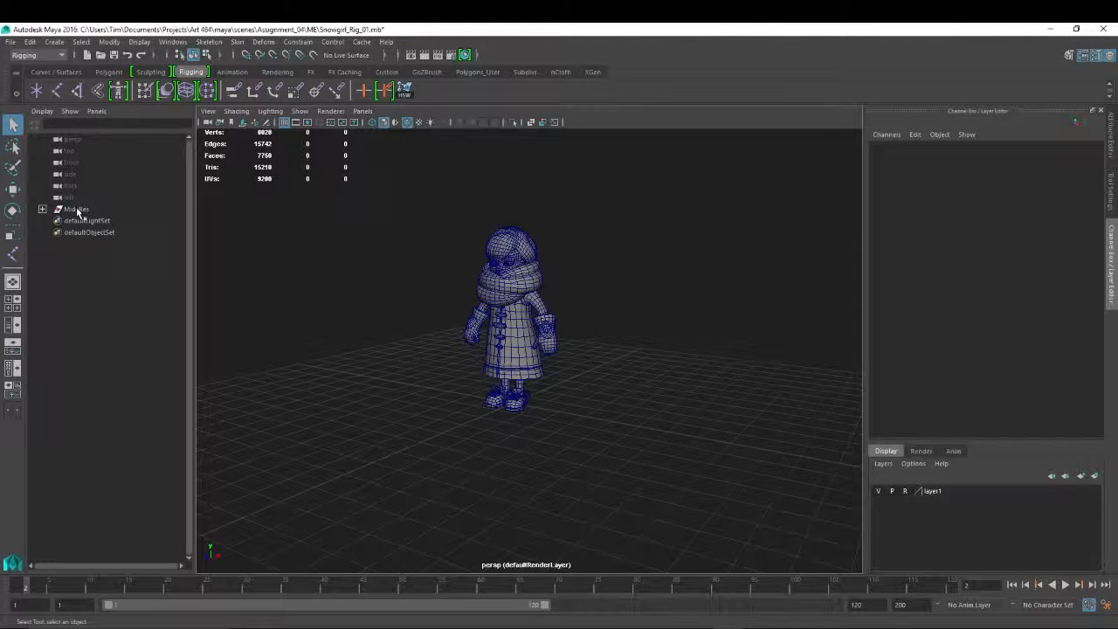
Delete the existing display layer layer1 and assign all of the character's meshes to a new display layer.
{"action": "right_click", "coordinate": [930, 492]}
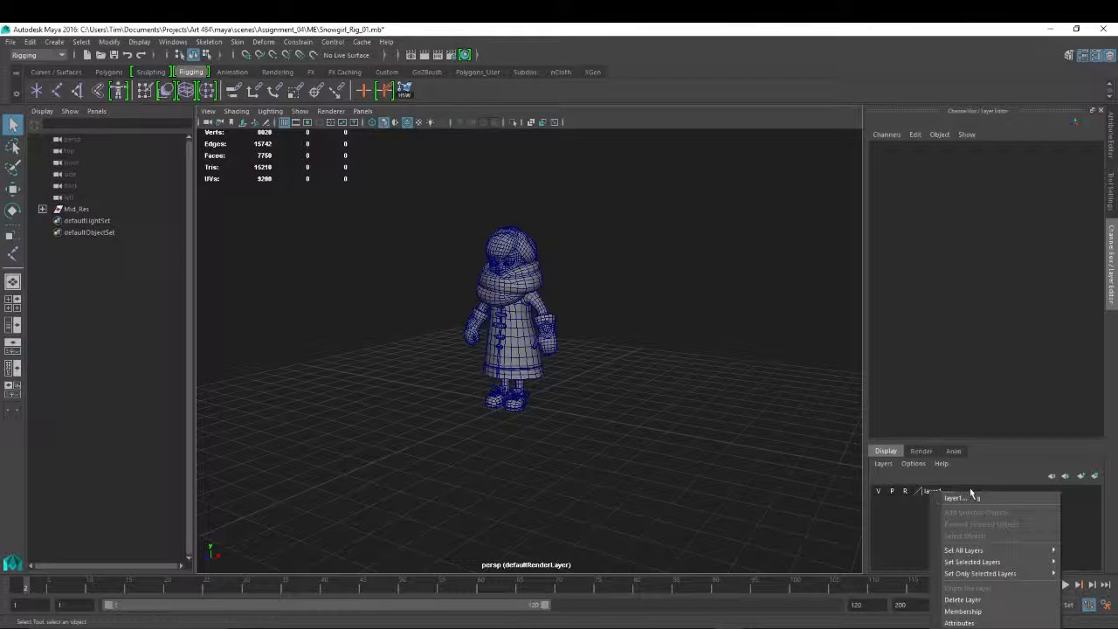
{"action": "left_click", "coordinate": [973, 604]}
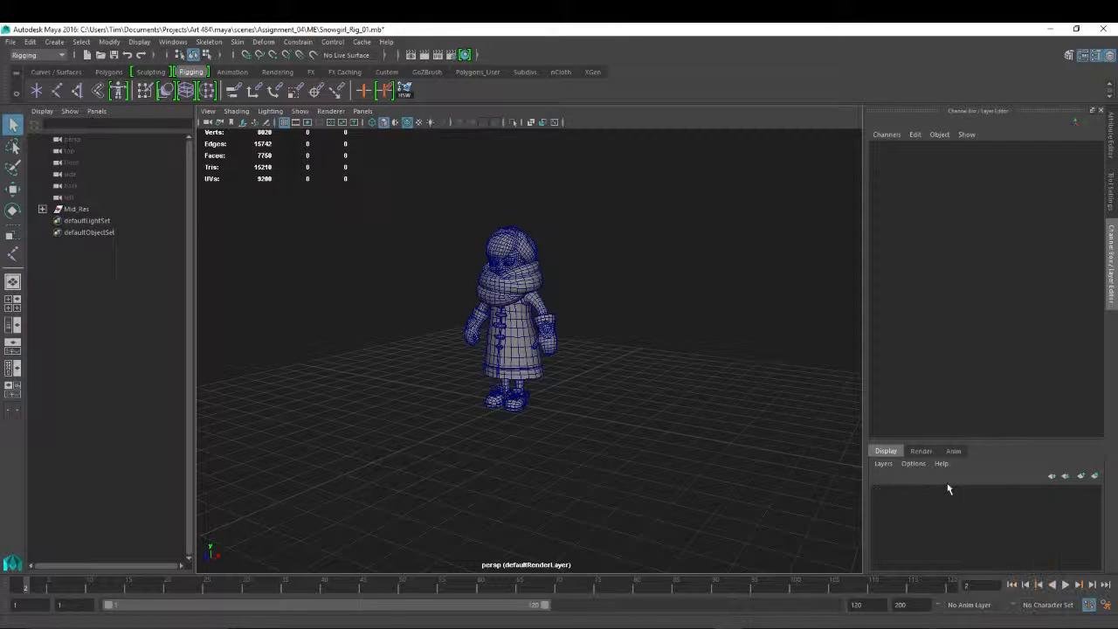
{"action": "left_click_drag", "start_coordinate": [378, 169], "coordinate": [742, 454]}
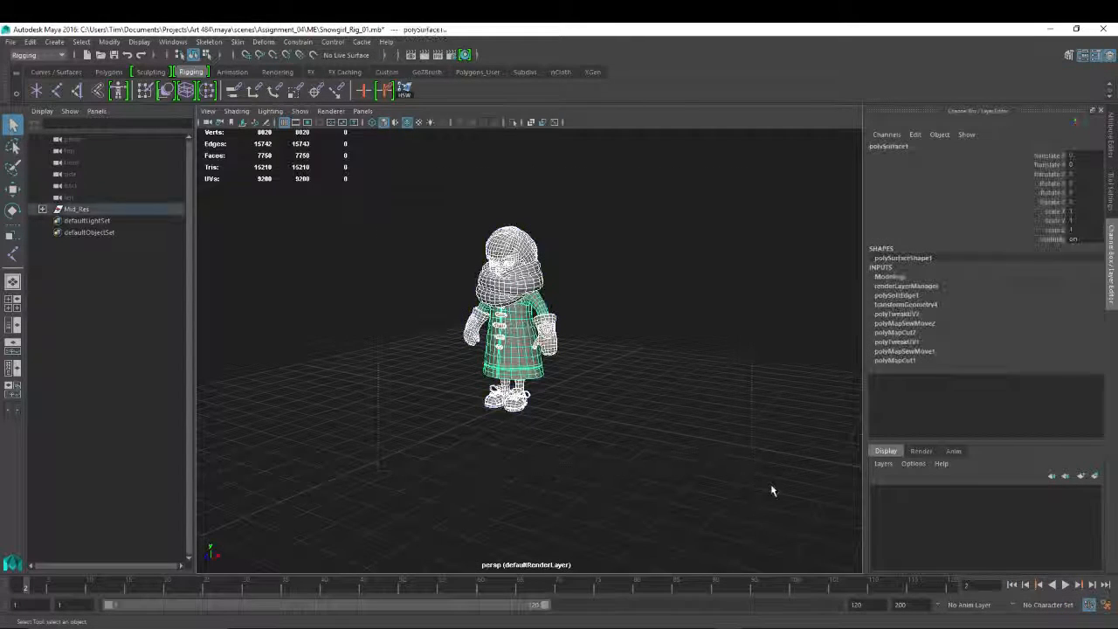
{"action": "left_click", "coordinate": [76, 210]}
{"action": "left_click_drag", "start_coordinate": [341, 169], "coordinate": [730, 449]}
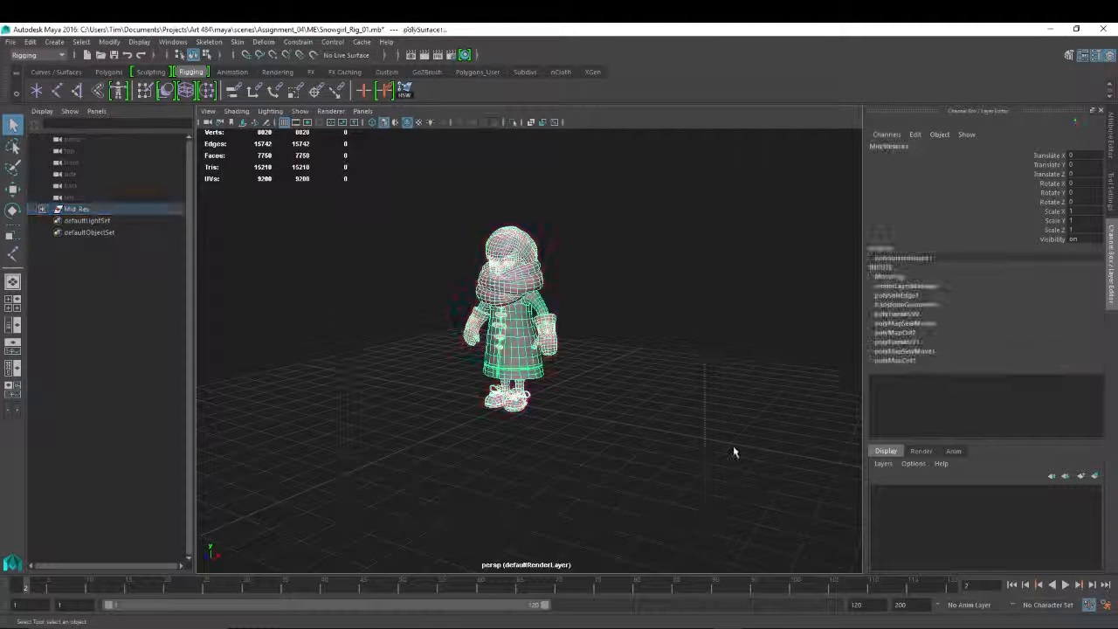
{"action": "left_click", "coordinate": [1094, 475]}
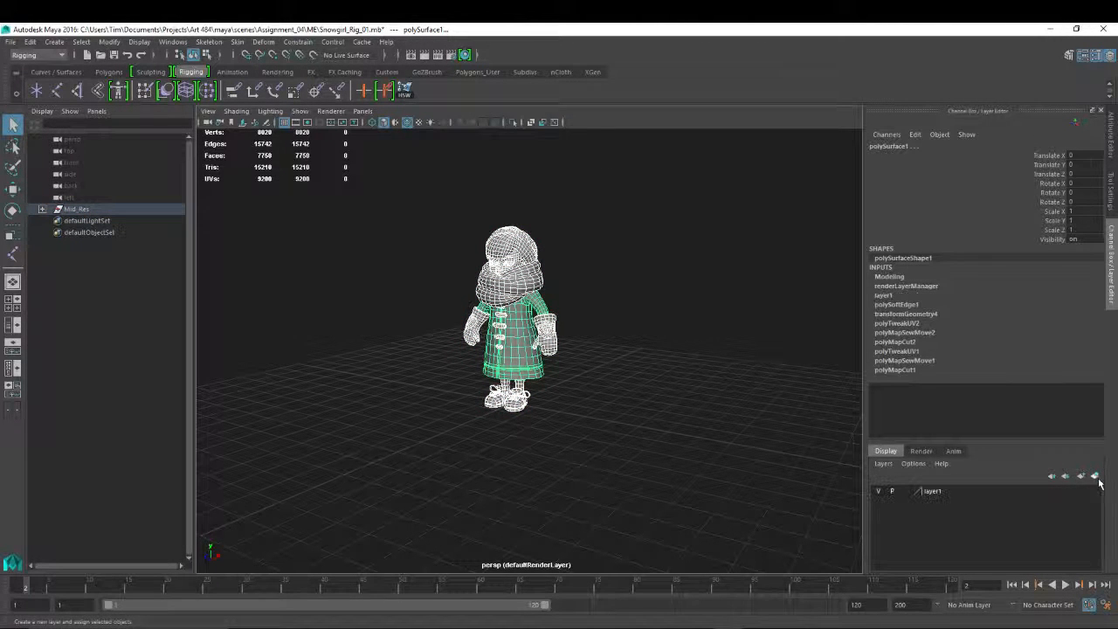
Name the new display layer mesh and test its visibility by hiding and showing it.
{"action": "double_click", "coordinate": [943, 492]}
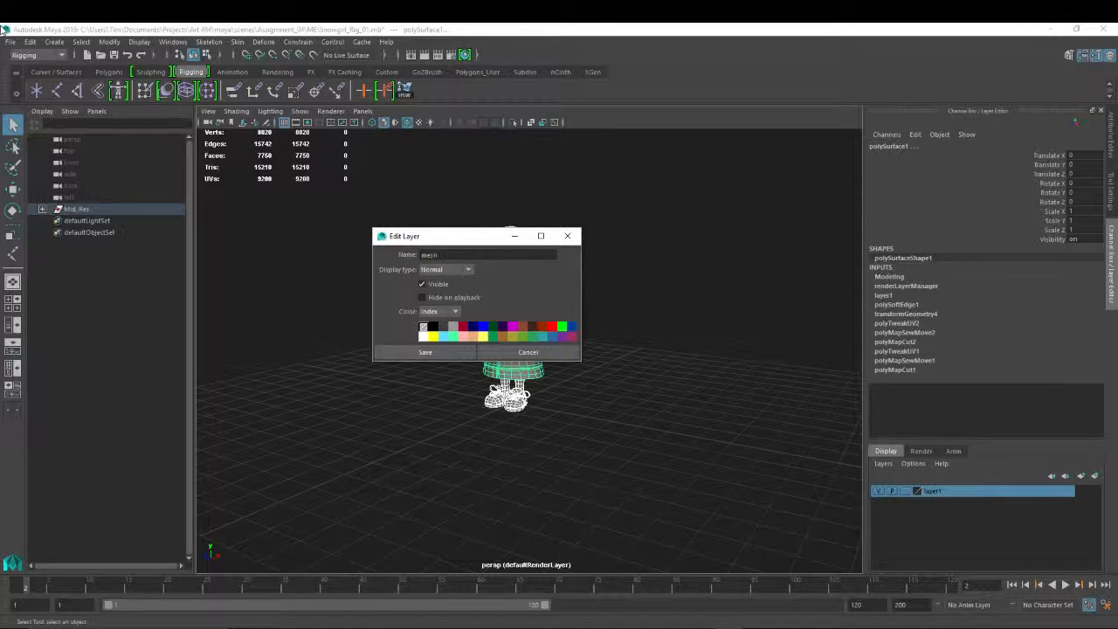
{"action": "left_click", "coordinate": [415, 353]}
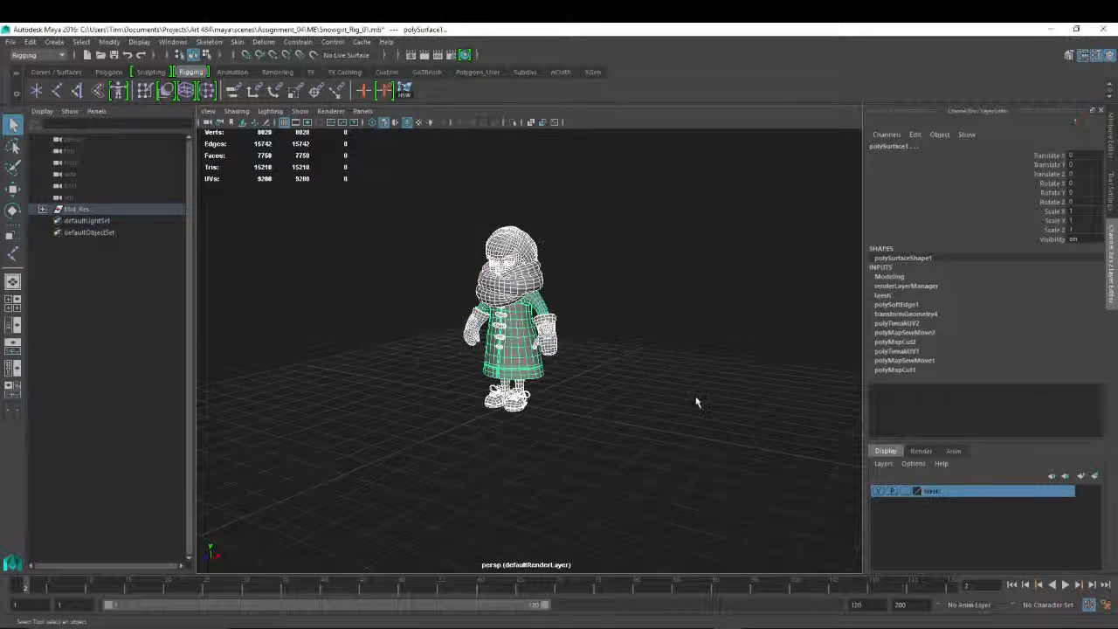
{"action": "left_click", "coordinate": [881, 491]}
{"action": "left_click", "coordinate": [881, 490]}
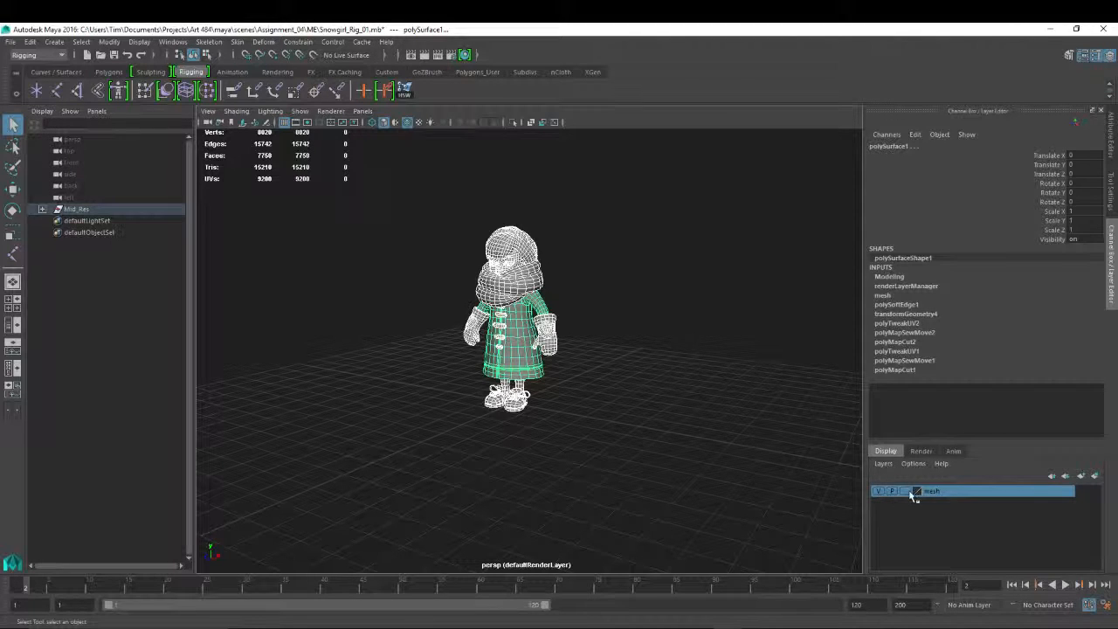
Set the mesh layer's display type to Reference so the character cannot be selected in the viewport.
{"action": "left_click", "coordinate": [908, 492]}
{"action": "left_click", "coordinate": [908, 492]}
{"action": "left_click", "coordinate": [604, 310]}
{"action": "left_click_drag", "start_coordinate": [605, 310], "coordinate": [431, 306], "text": "alt"}
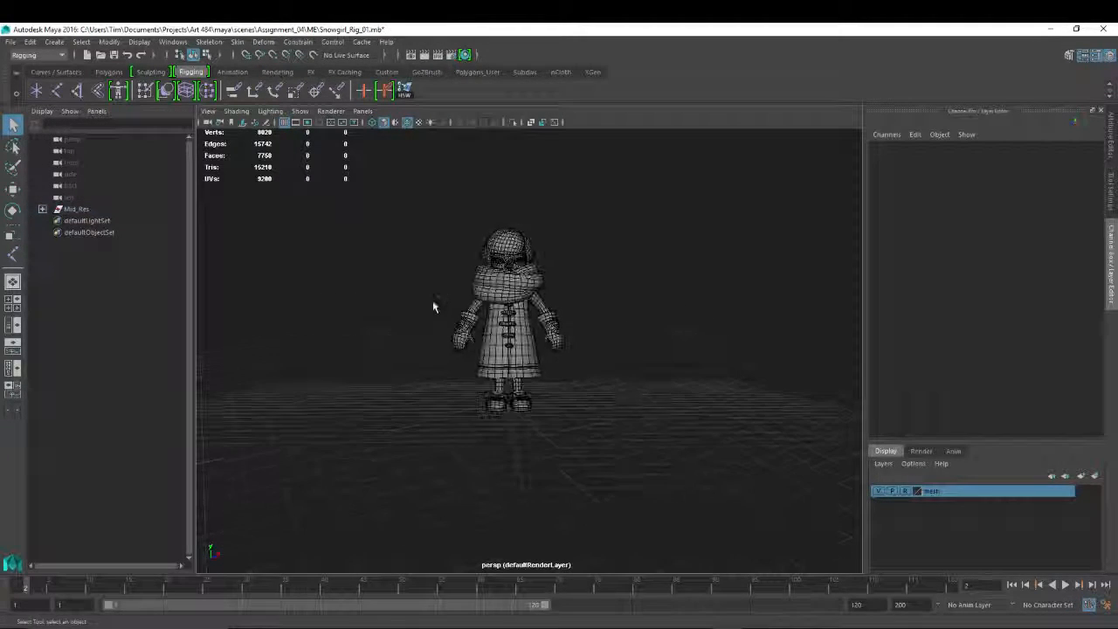
{"action": "right_click_drag", "start_coordinate": [432, 306], "coordinate": [539, 392], "text": "alt"}
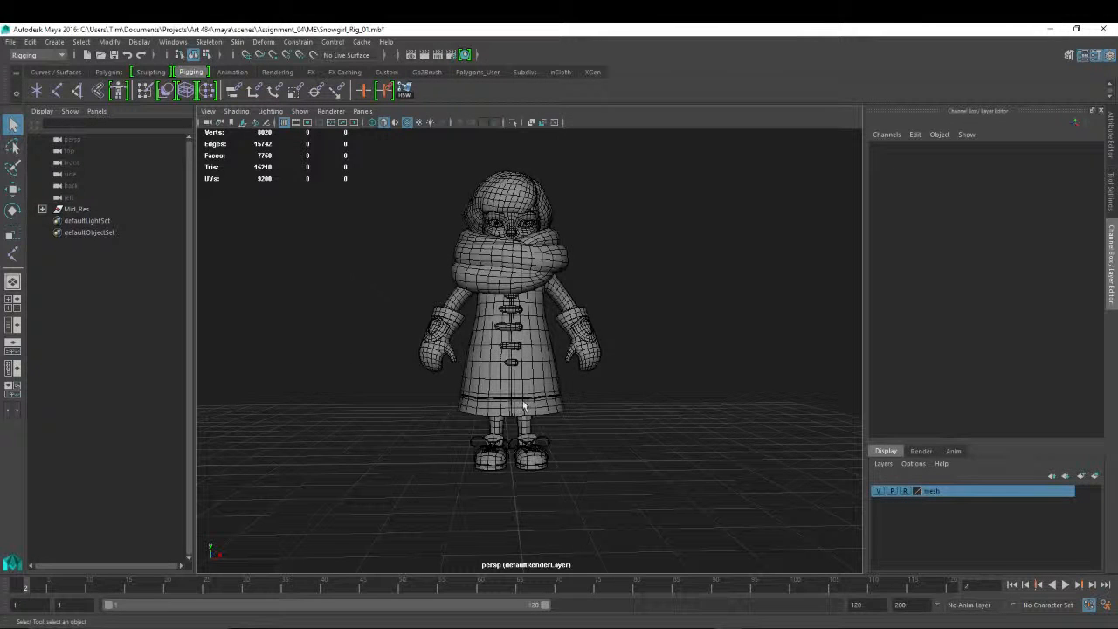
{"action": "left_click_drag", "start_coordinate": [538, 341], "coordinate": [628, 350], "text": "alt"}
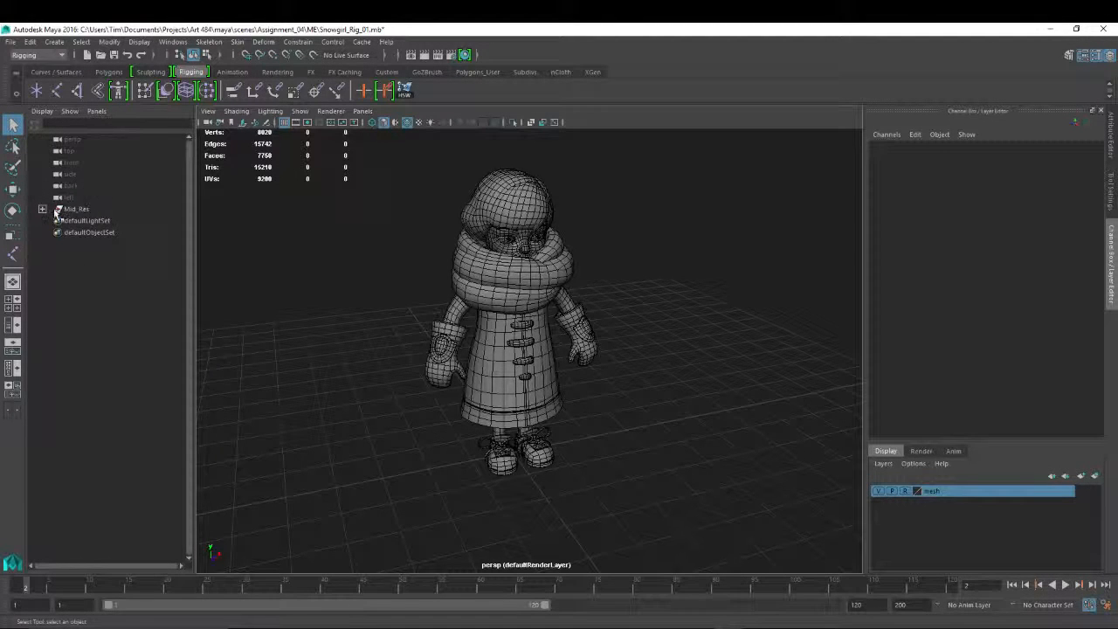
Rename the Mid_Res group to SnowGirl.
{"action": "left_click", "coordinate": [69, 210]}
{"action": "double_click", "coordinate": [76, 210]}
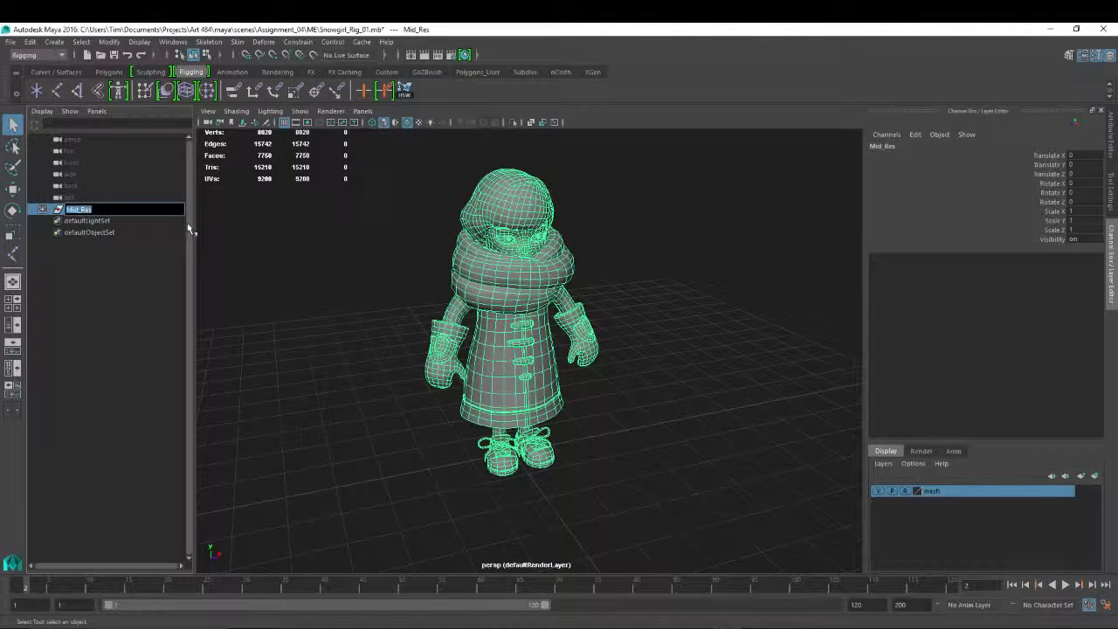
{"action": "type", "text": "SnowGirl"}
{"action": "key", "text": "Return"}
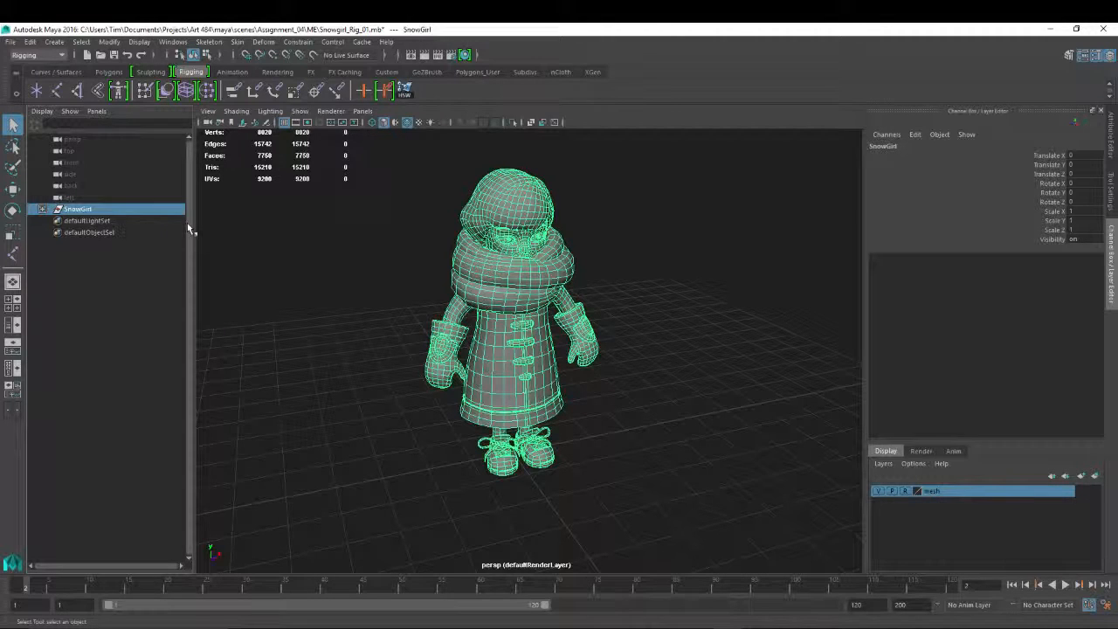
Review the child objects inside the SnowGirl group and collapse it again.
{"action": "left_click", "coordinate": [71, 198]}
{"action": "left_click", "coordinate": [74, 209]}
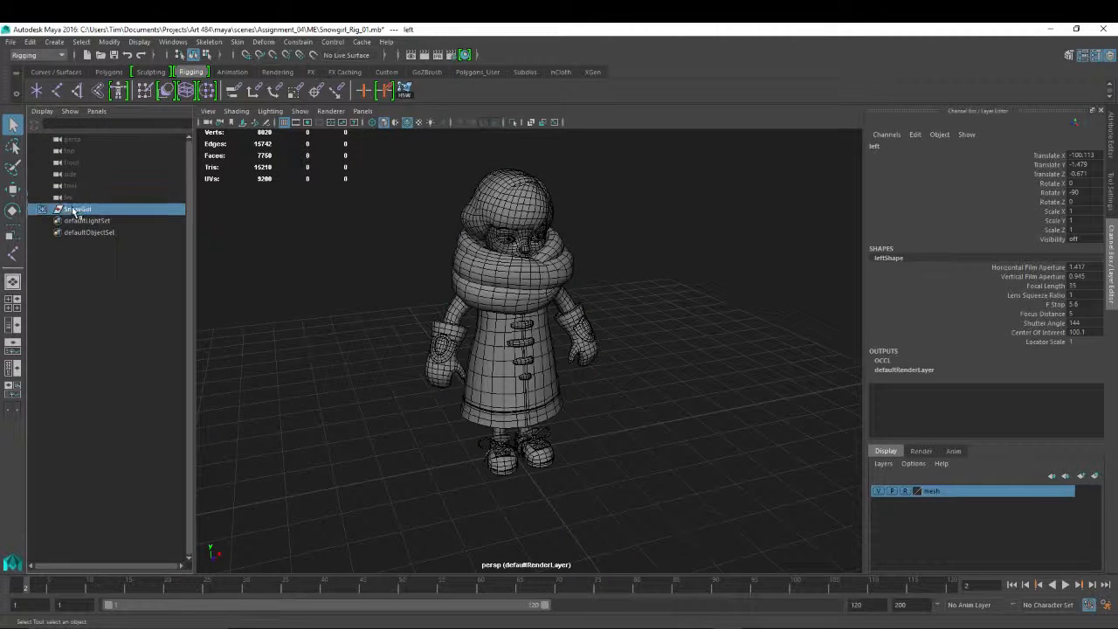
{"action": "left_click", "coordinate": [42, 210]}
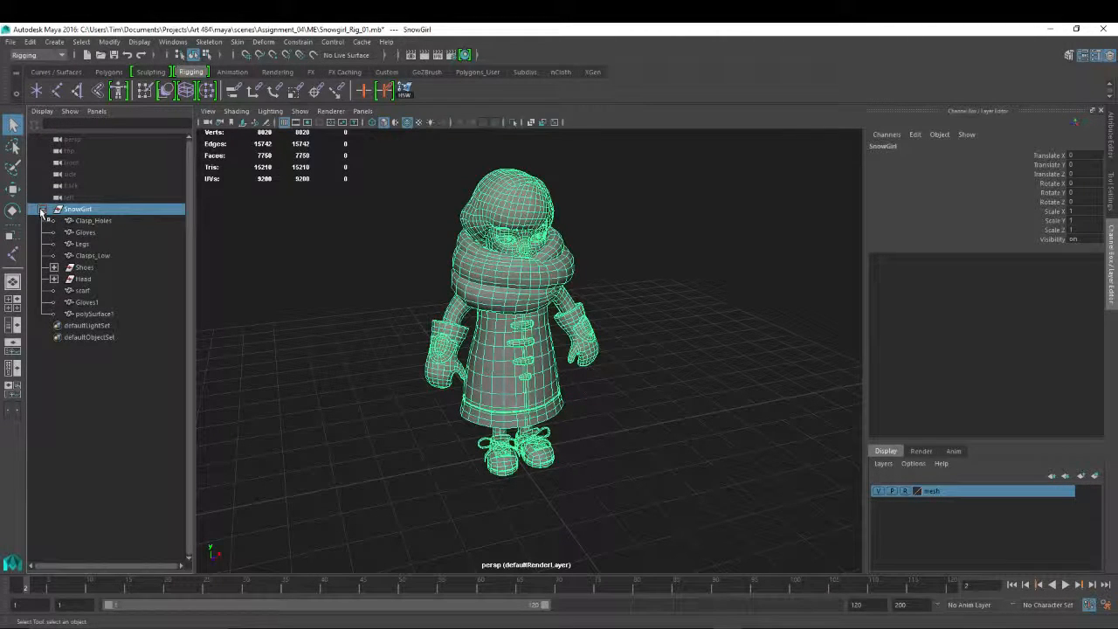
{"action": "left_click", "coordinate": [42, 209]}
Check the SnowGirl group's pivot and its placement on the grid in perspective with the Move tool active.
{"action": "key", "text": "w"}
{"action": "left_click_drag", "start_coordinate": [786, 318], "coordinate": [701, 354], "text": "alt"}
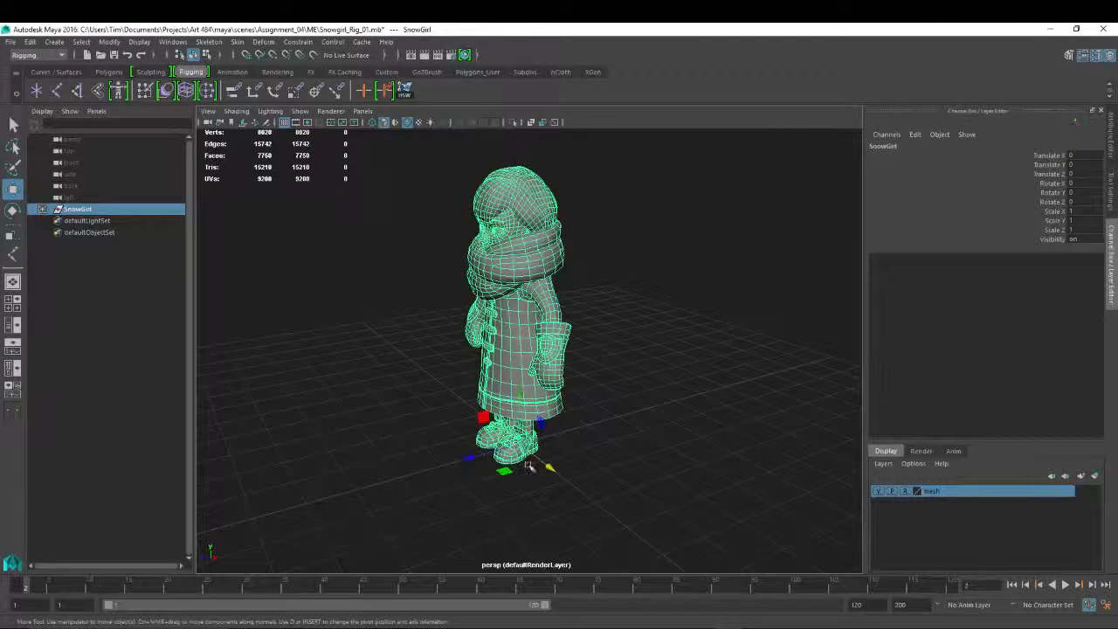
{"action": "left_click_drag", "start_coordinate": [528, 467], "coordinate": [559, 459], "text": "alt"}
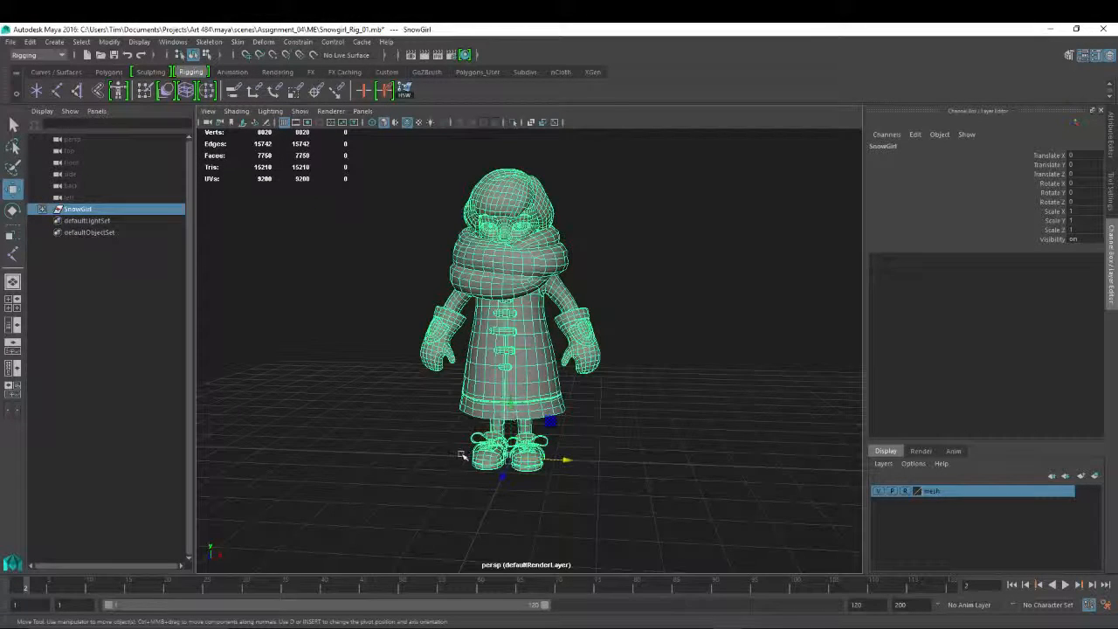
{"action": "scroll", "coordinate": [639, 389], "scroll_direction": "down", "scroll_amount": 5}
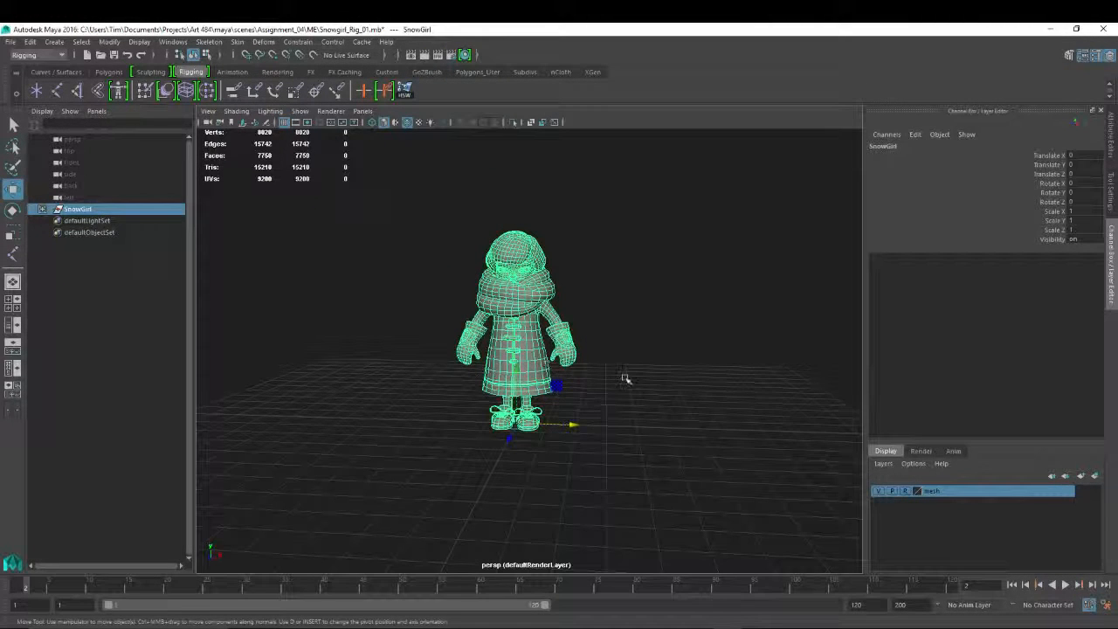
{"action": "left_click_drag", "start_coordinate": [718, 260], "coordinate": [655, 276], "text": "alt"}
{"action": "right_click_drag", "start_coordinate": [656, 277], "coordinate": [626, 426], "text": "alt"}
{"action": "left_click_drag", "start_coordinate": [650, 355], "coordinate": [673, 337], "text": "alt"}
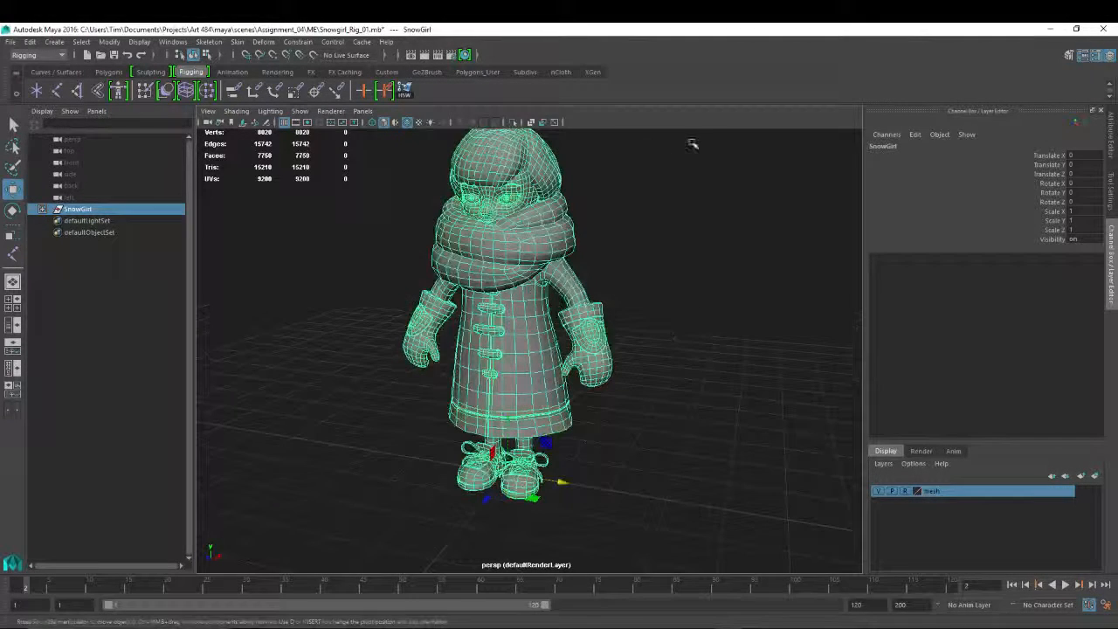
Check the character's foot and pivot alignment with the grid in the side view.
{"action": "left_click_drag", "start_coordinate": [655, 206], "coordinate": [743, 312], "text": "alt"}
{"action": "key", "text": "space"}
{"action": "key", "text": "f"}
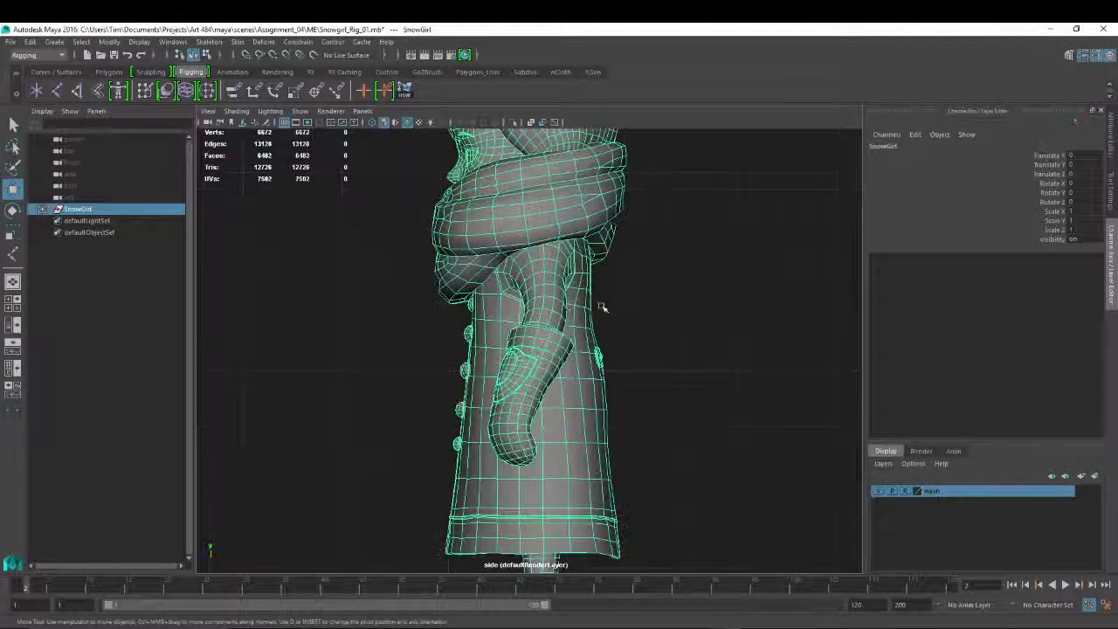
{"action": "right_click_drag", "start_coordinate": [603, 307], "coordinate": [574, 449], "text": "alt"}
{"action": "middle_click_drag", "start_coordinate": [575, 450], "coordinate": [555, 388], "text": "alt"}
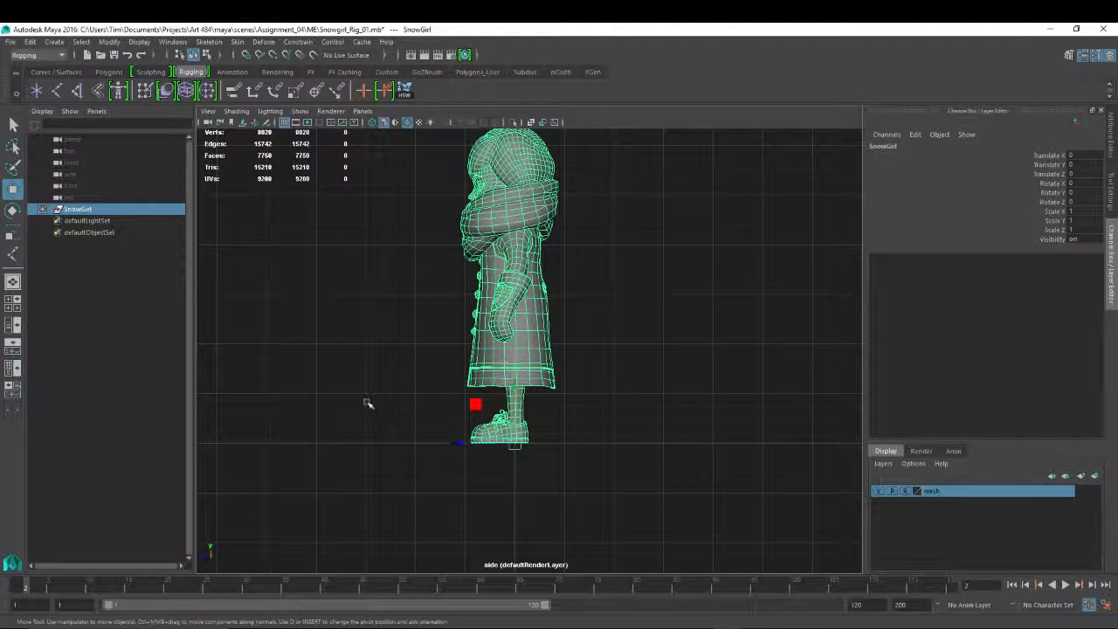
Examine the SnowGirl character and its position on the grid from several angles and distances in the perspective view.
{"action": "key", "text": "space"}
{"action": "left_click_drag", "start_coordinate": [653, 294], "coordinate": [648, 259]}
{"action": "left_click_drag", "start_coordinate": [572, 269], "coordinate": [356, 314], "text": "alt"}
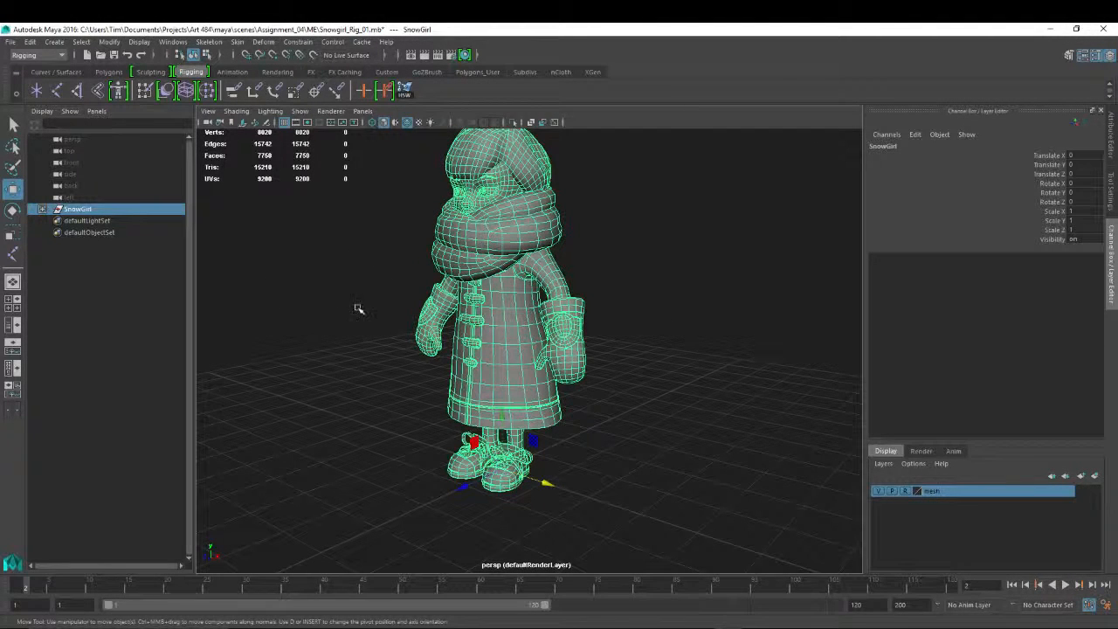
{"action": "left_click_drag", "start_coordinate": [467, 327], "coordinate": [465, 347], "text": "alt"}
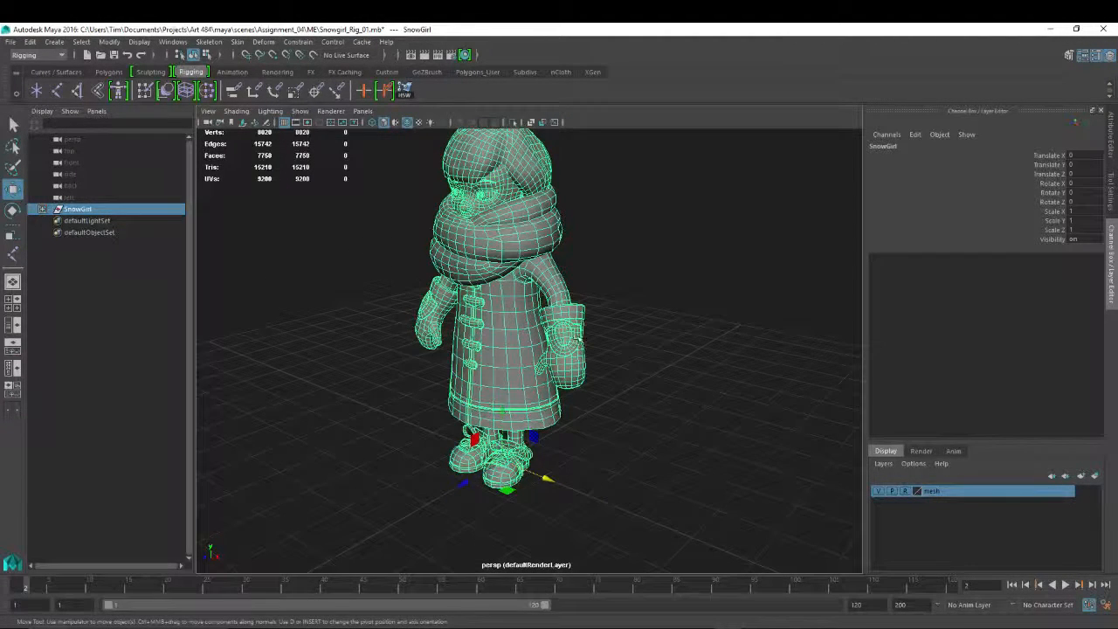
{"action": "right_click_drag", "start_coordinate": [578, 341], "coordinate": [313, 286], "text": "alt"}
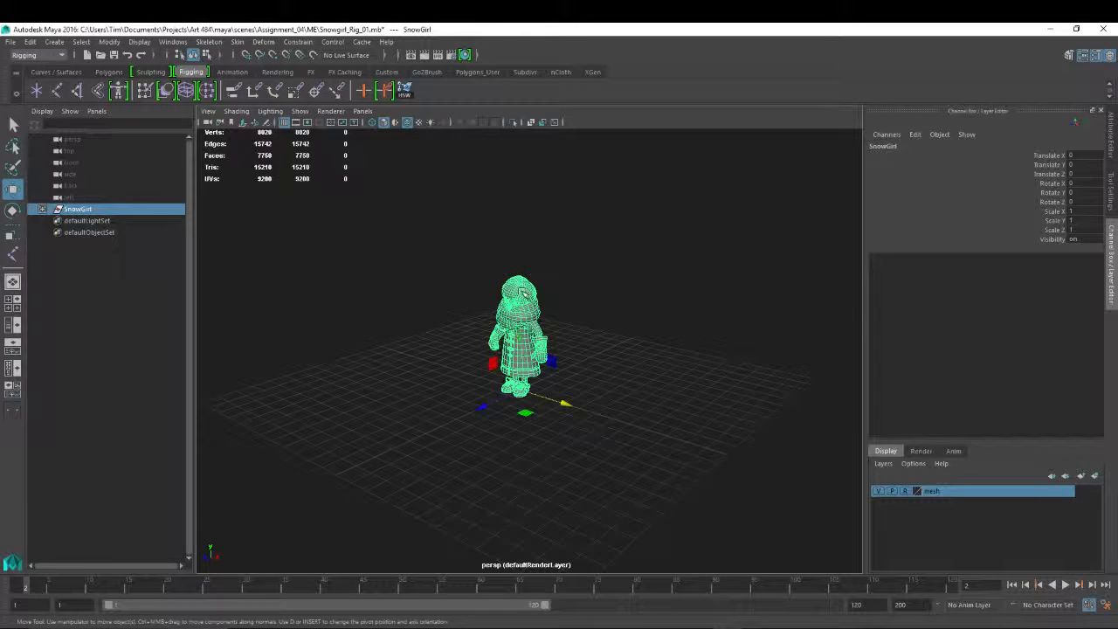
{"action": "key", "text": "f"}
Compare the character's alignment with the grid center line in the side and front views.
{"action": "key", "text": "space"}
{"action": "left_click_drag", "start_coordinate": [631, 306], "coordinate": [756, 311]}
{"action": "key", "text": "space"}
{"action": "middle_click_drag", "start_coordinate": [487, 273], "coordinate": [454, 344], "text": "alt"}
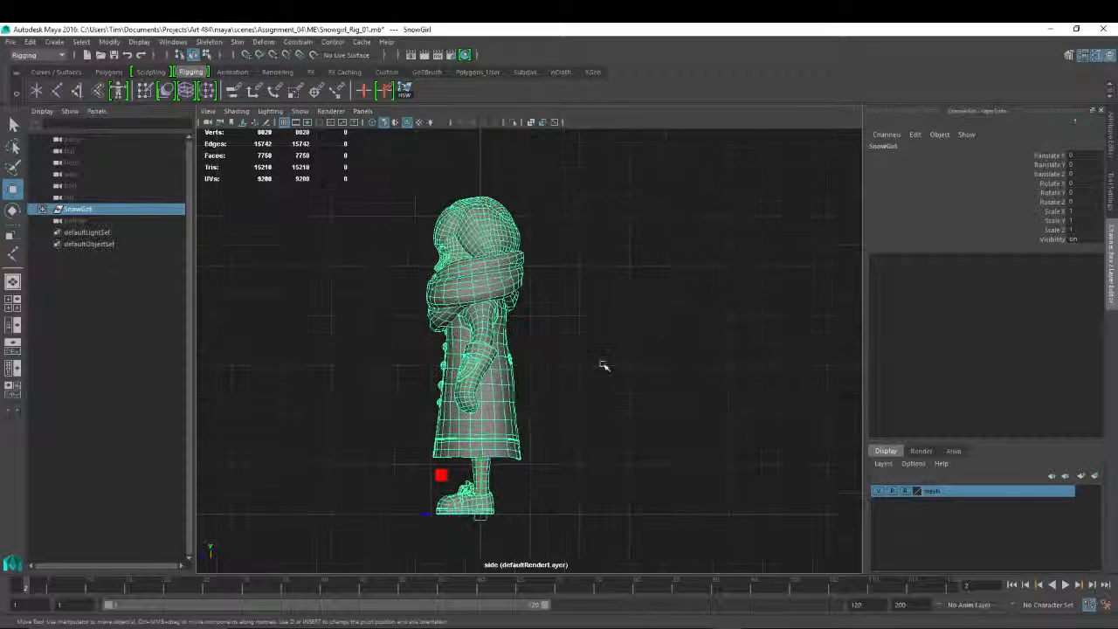
{"action": "middle_click_drag", "start_coordinate": [627, 422], "coordinate": [634, 357], "text": "alt"}
{"action": "right_click_drag", "start_coordinate": [634, 357], "coordinate": [434, 242], "text": "alt"}
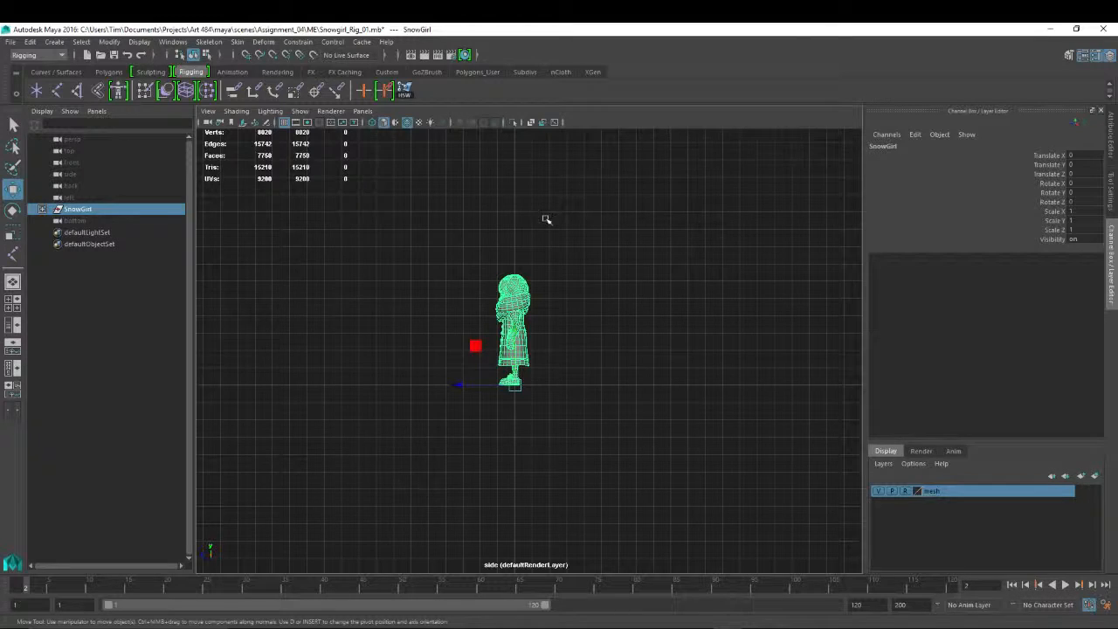
{"action": "key", "text": "space"}
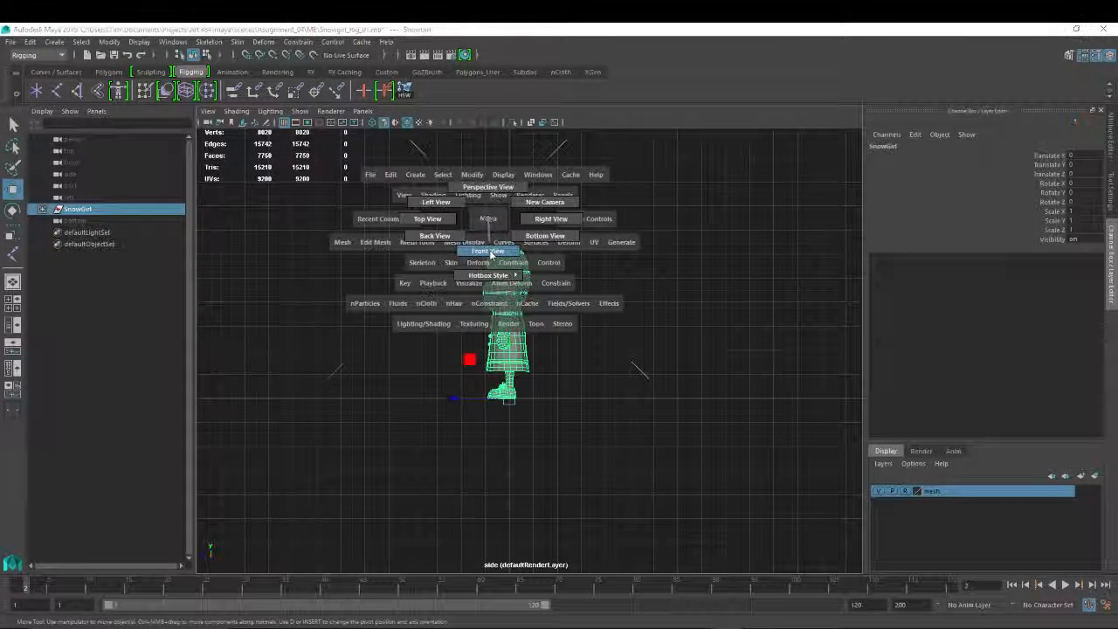
{"action": "left_click_drag", "start_coordinate": [488, 219], "coordinate": [491, 253]}
{"action": "right_click_drag", "start_coordinate": [587, 266], "coordinate": [521, 248], "text": "alt"}
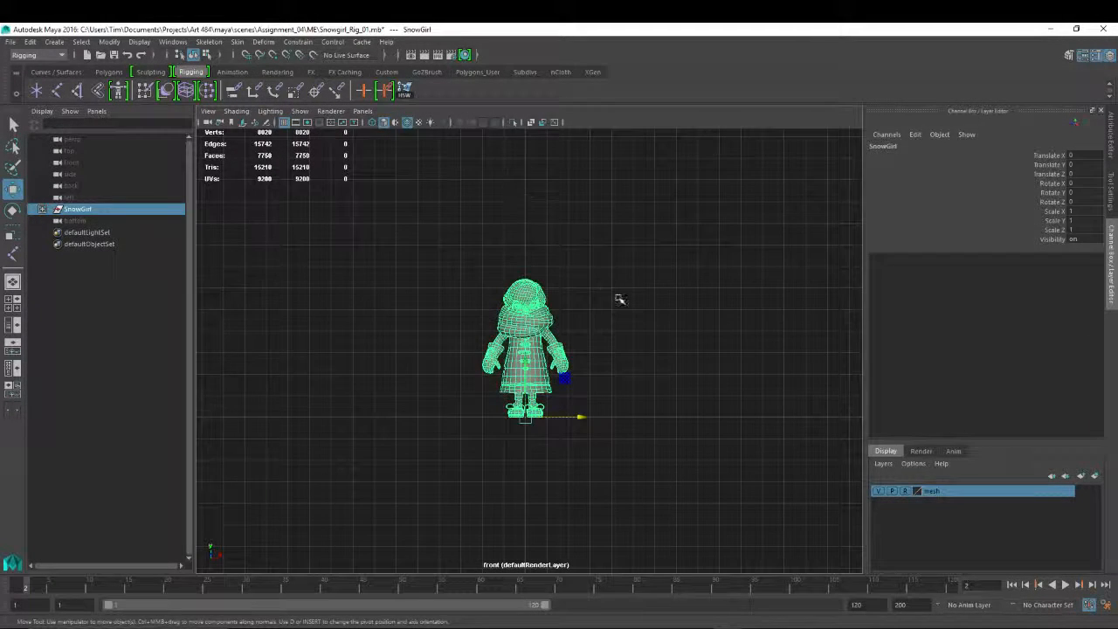
{"action": "right_click_drag", "start_coordinate": [620, 300], "coordinate": [550, 246], "text": "alt"}
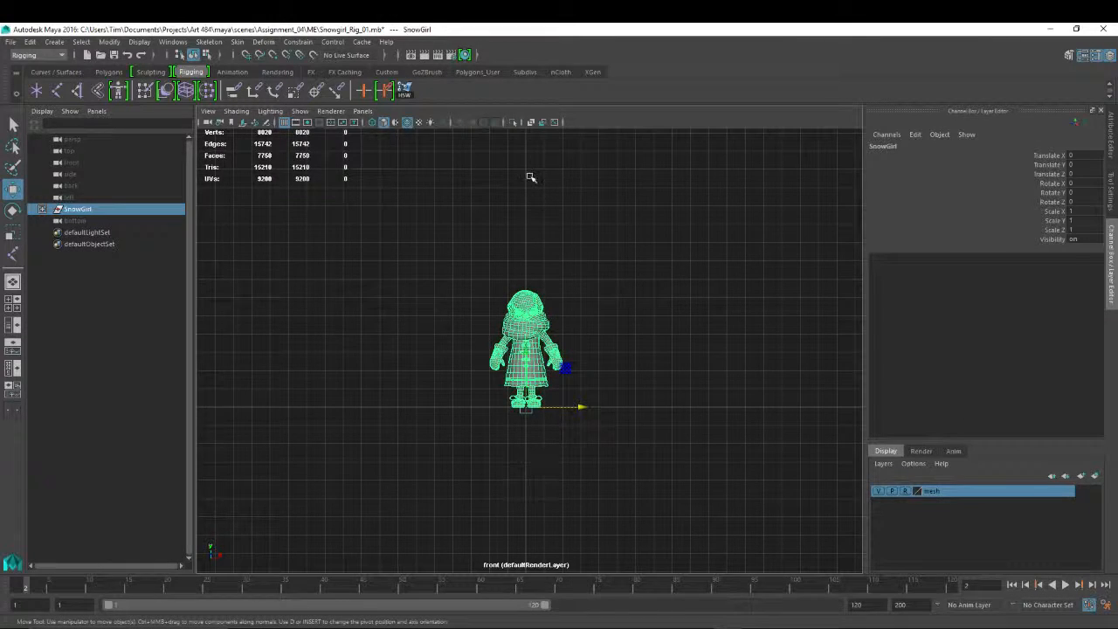
Return to the side view and frame the character closely.
{"action": "key", "text": "space"}
{"action": "left_click_drag", "start_coordinate": [495, 299], "coordinate": [544, 297]}
{"action": "scroll", "coordinate": [562, 393], "scroll_direction": "up", "scroll_amount": 6}
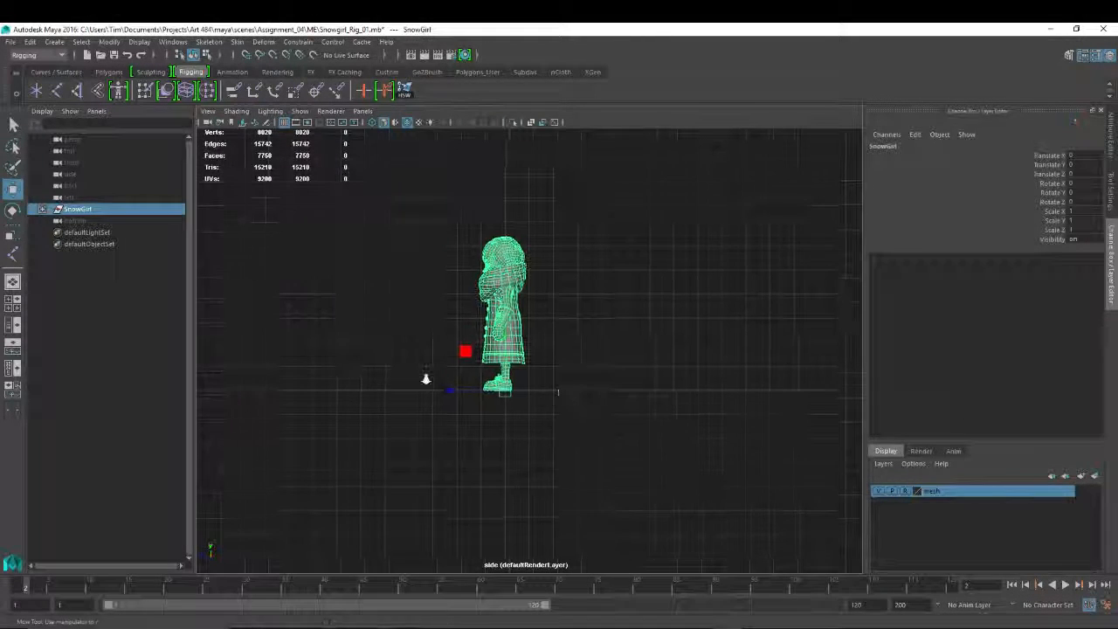
{"action": "key", "text": "space"}
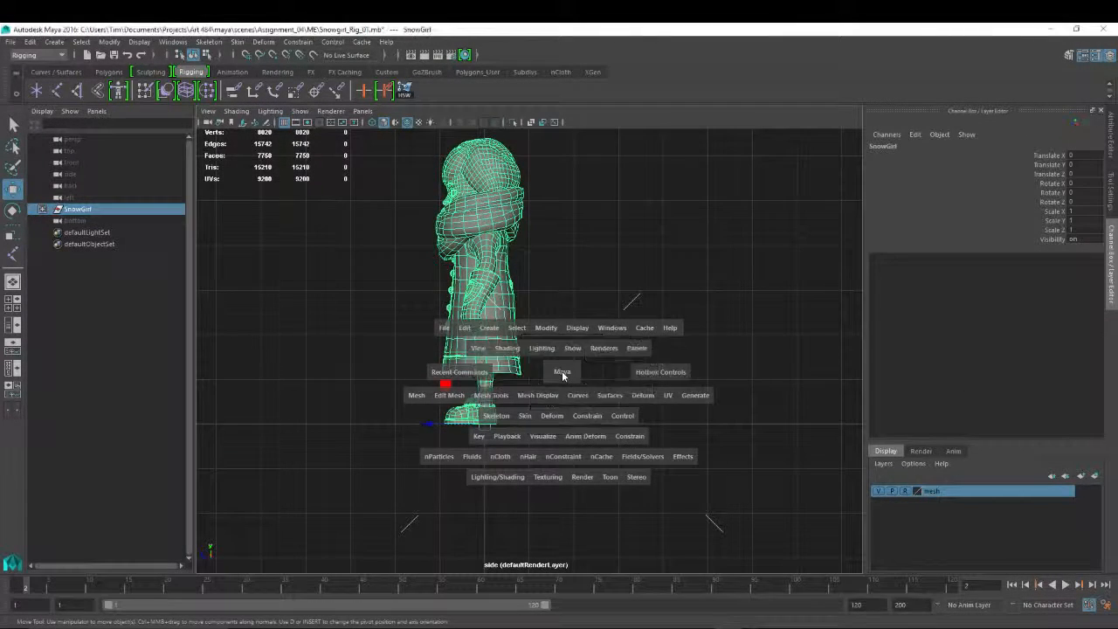
{"action": "scroll", "coordinate": [274, 250], "scroll_direction": "up", "scroll_amount": 3}
Reorder the bottom camera above the SnowGirl group in the scene hierarchy and select SnowGirl.
{"action": "left_click", "coordinate": [63, 222]}
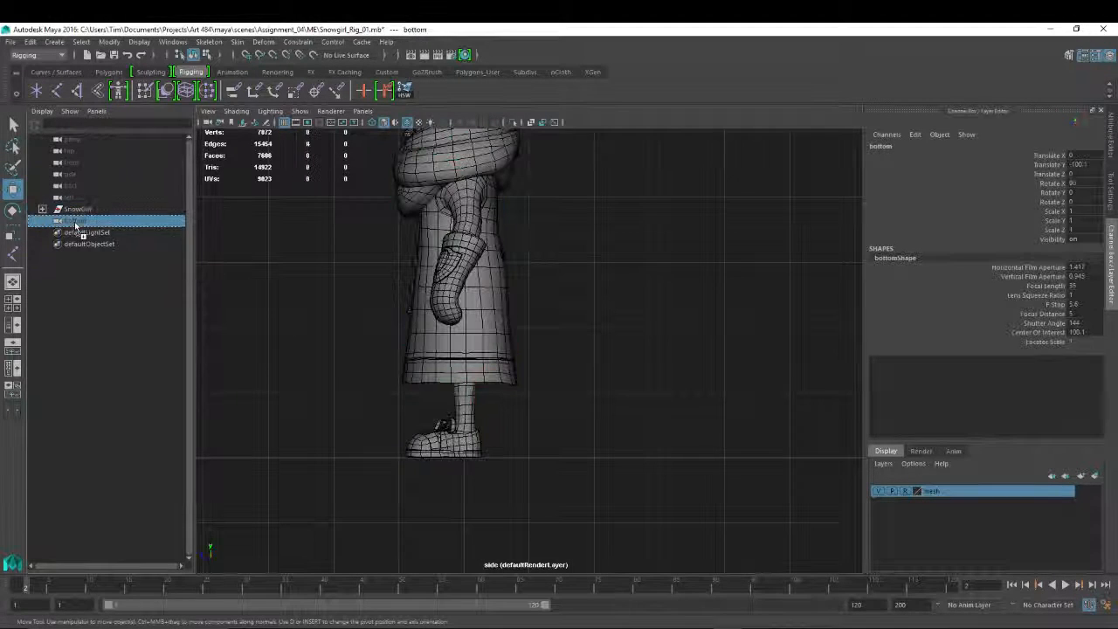
{"action": "middle_click_drag", "start_coordinate": [62, 222], "coordinate": [65, 204]}
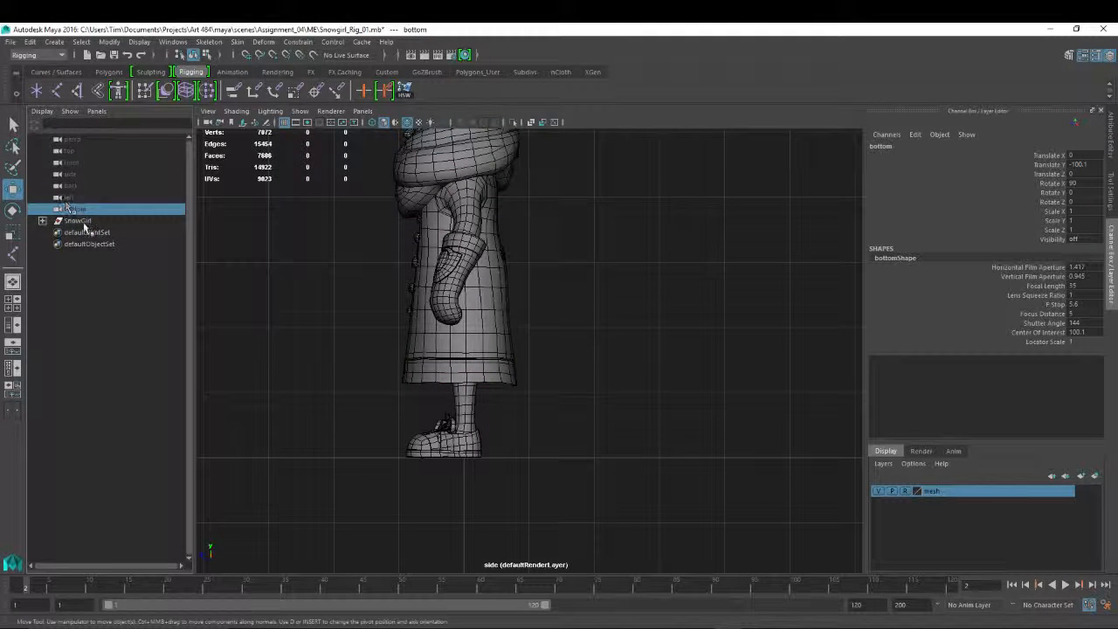
{"action": "left_click", "coordinate": [80, 221]}
{"action": "left_click", "coordinate": [74, 210]}
{"action": "left_click", "coordinate": [76, 220]}
{"action": "scroll", "coordinate": [448, 295], "scroll_direction": "up", "scroll_amount": 2}
{"action": "middle_click_drag", "start_coordinate": [449, 295], "coordinate": [486, 325], "text": "alt"}
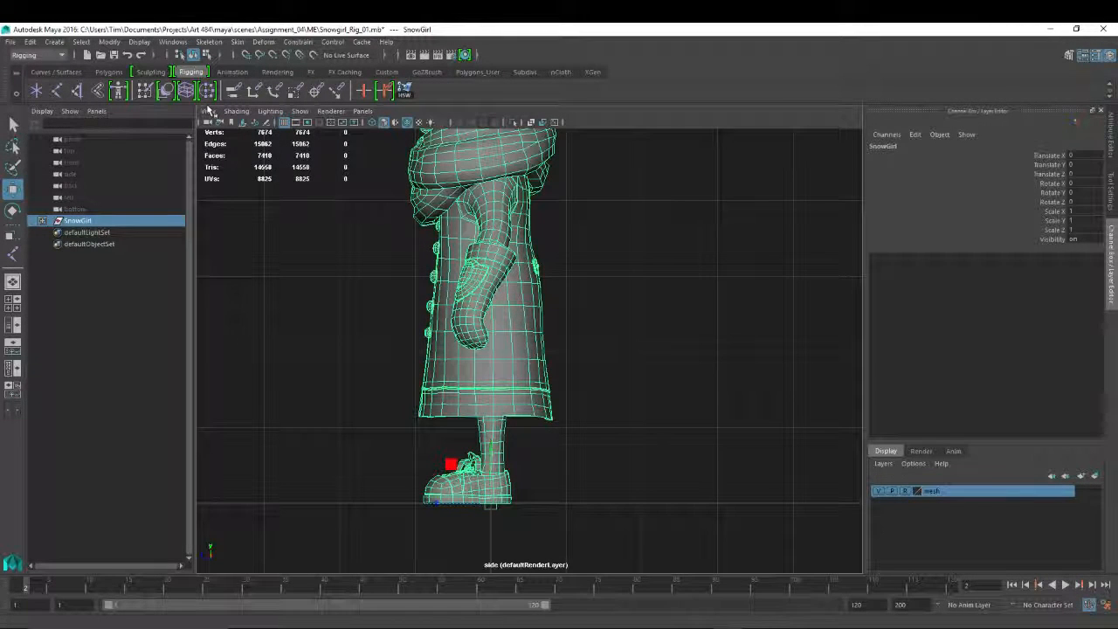
Activate the Create Joints tool with its options open.
{"action": "left_click", "coordinate": [208, 42]}
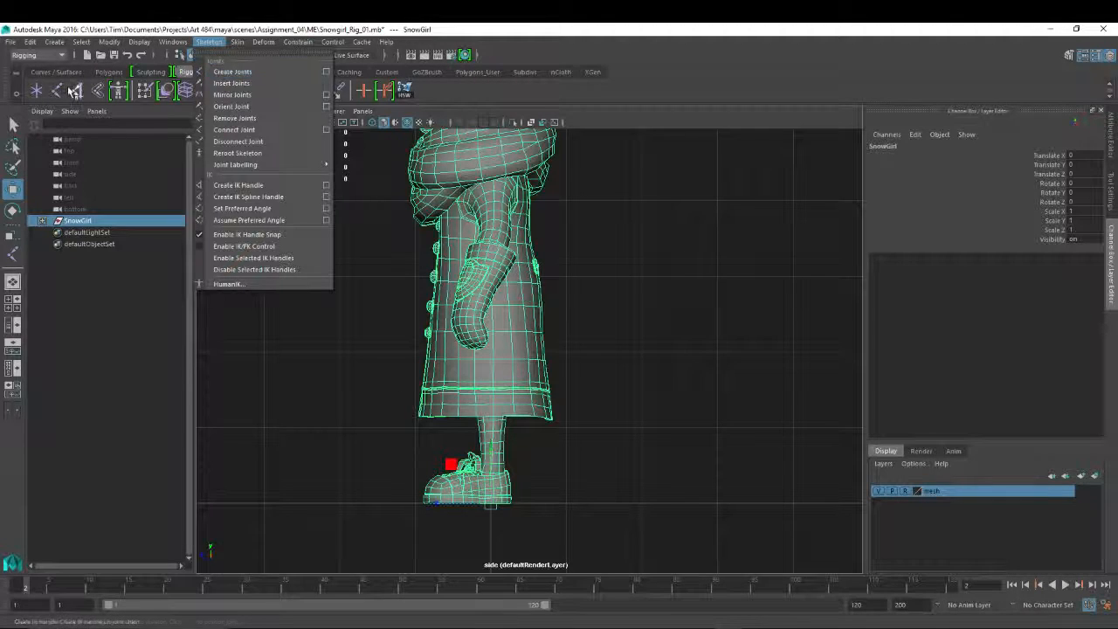
{"action": "left_click", "coordinate": [334, 74]}
{"action": "left_click", "coordinate": [212, 43]}
{"action": "left_click", "coordinate": [210, 43]}
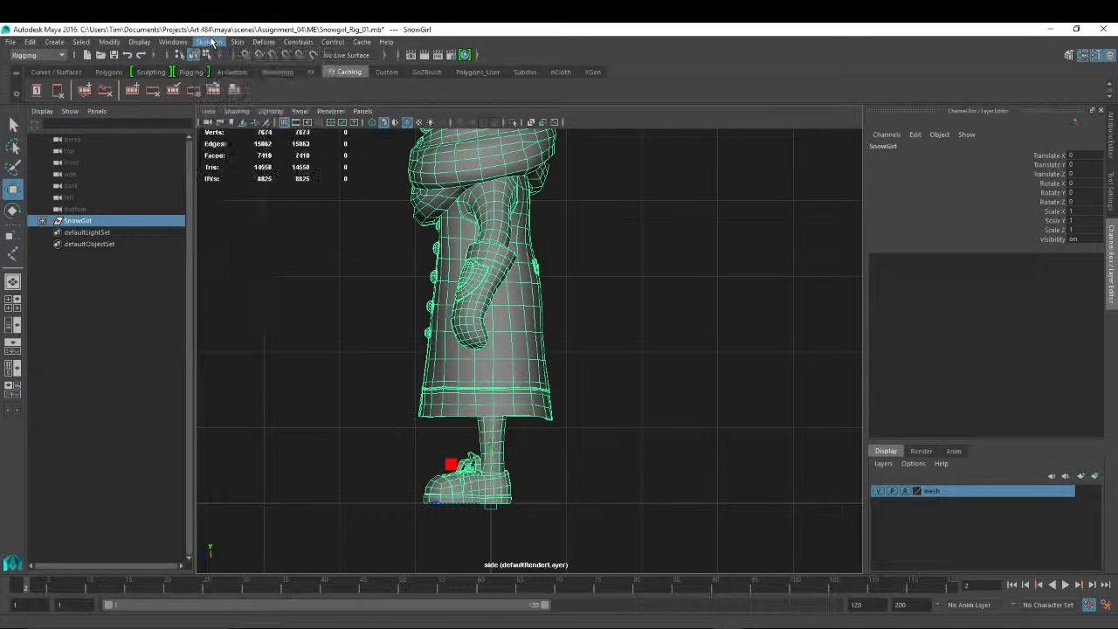
{"action": "left_click", "coordinate": [191, 73]}
{"action": "left_click", "coordinate": [209, 42]}
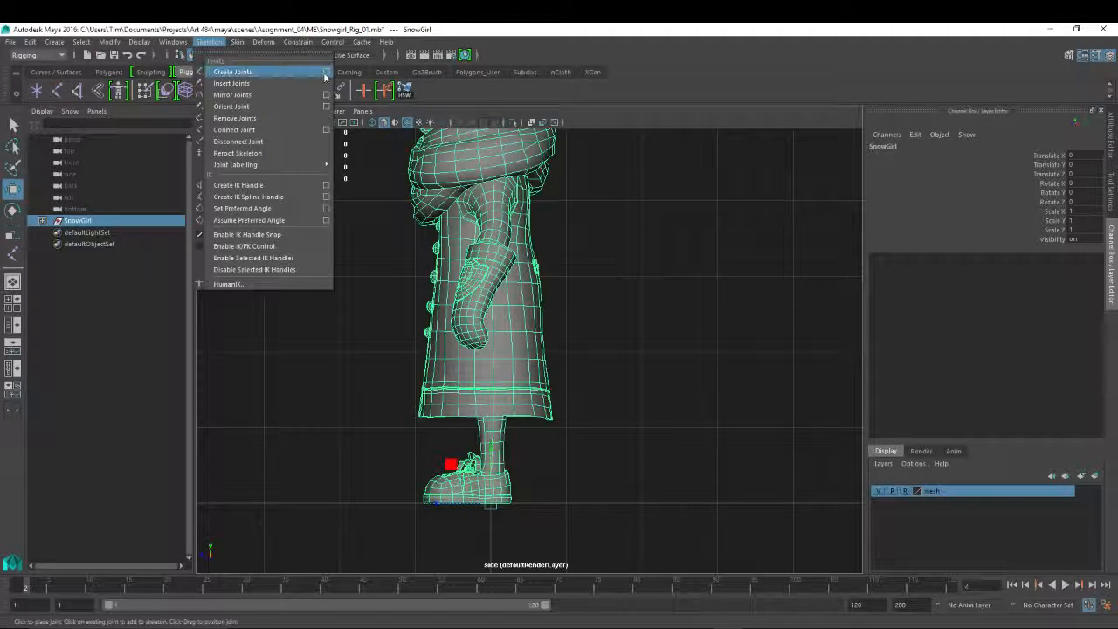
{"action": "left_click", "coordinate": [325, 73]}
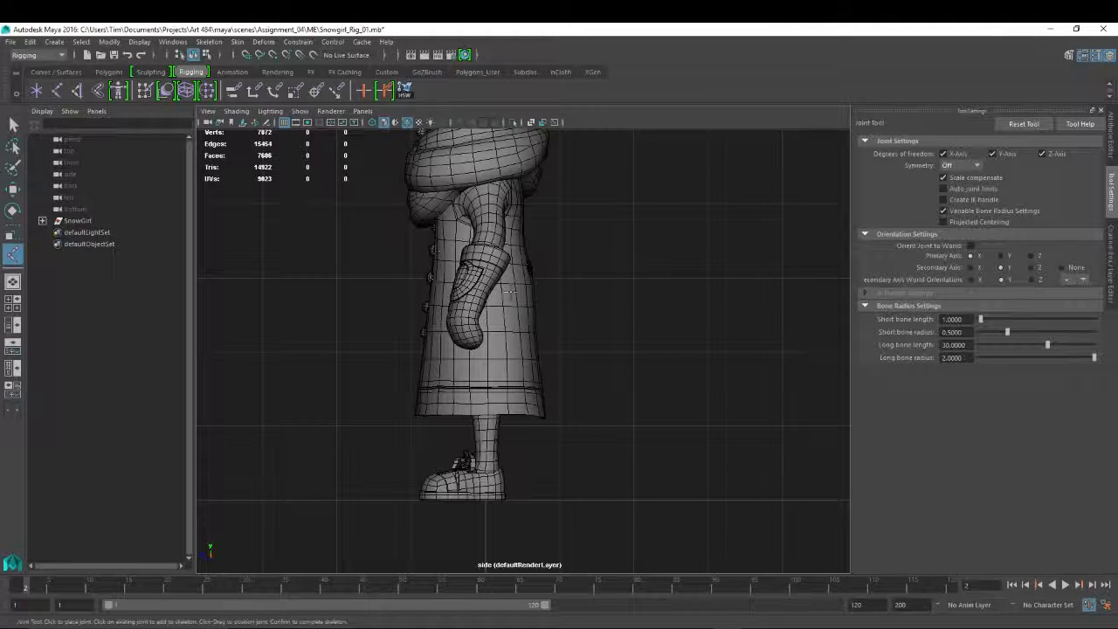
Display the character as wireframe in the side view.
{"action": "scroll", "coordinate": [599, 305], "scroll_direction": "up", "scroll_amount": 3}
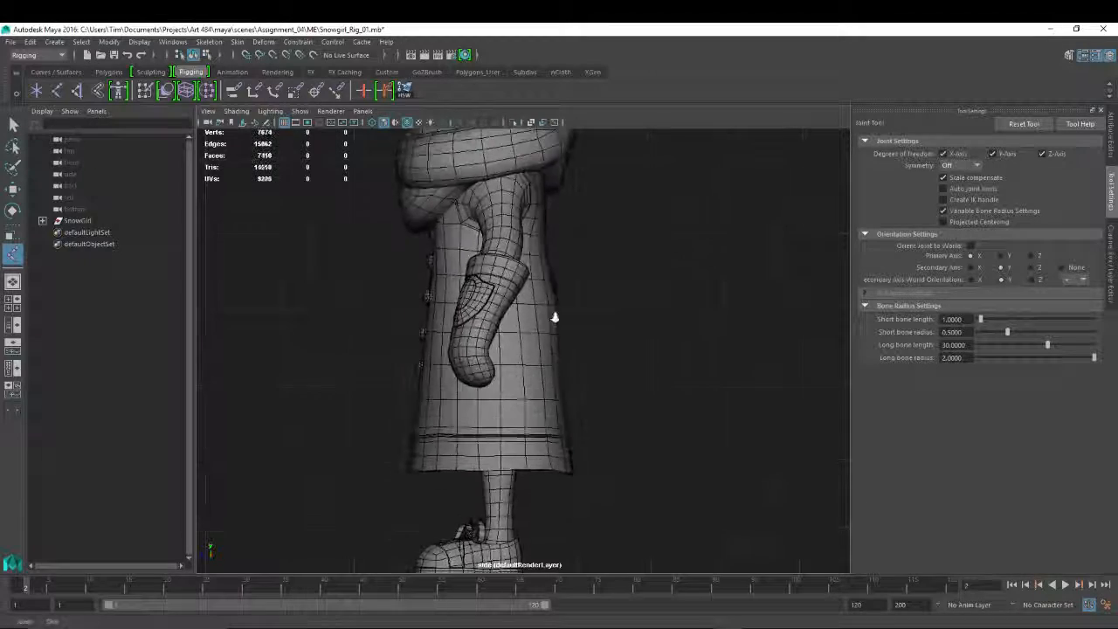
{"action": "scroll", "coordinate": [648, 343], "scroll_direction": "down", "scroll_amount": 5}
{"action": "scroll", "coordinate": [519, 337], "scroll_direction": "up", "scroll_amount": 4}
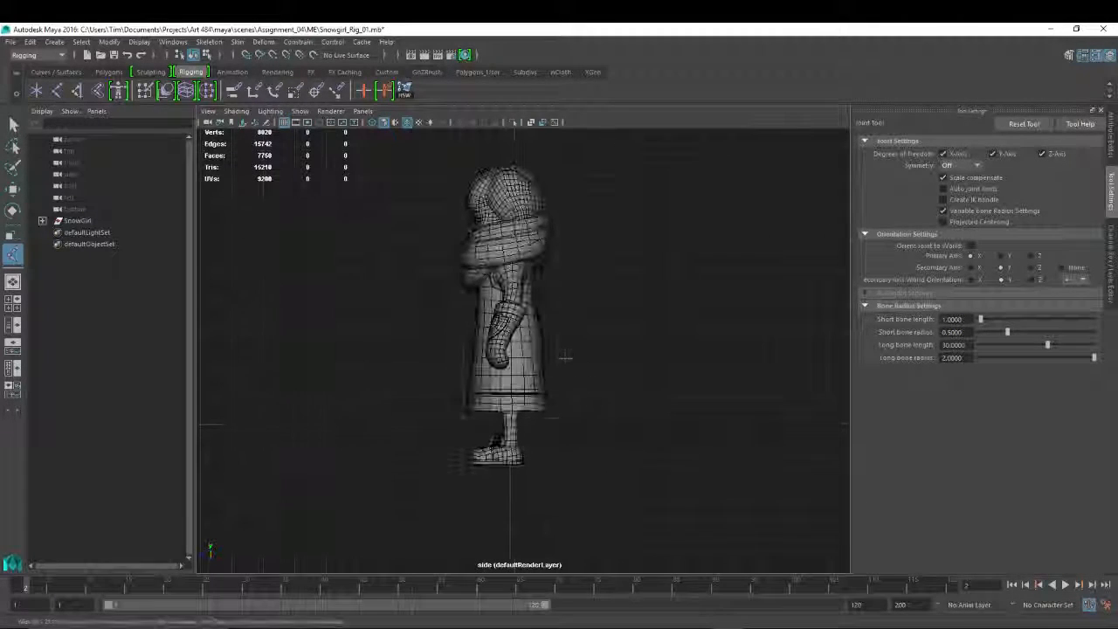
{"action": "scroll", "coordinate": [515, 331], "scroll_direction": "up", "scroll_amount": 4}
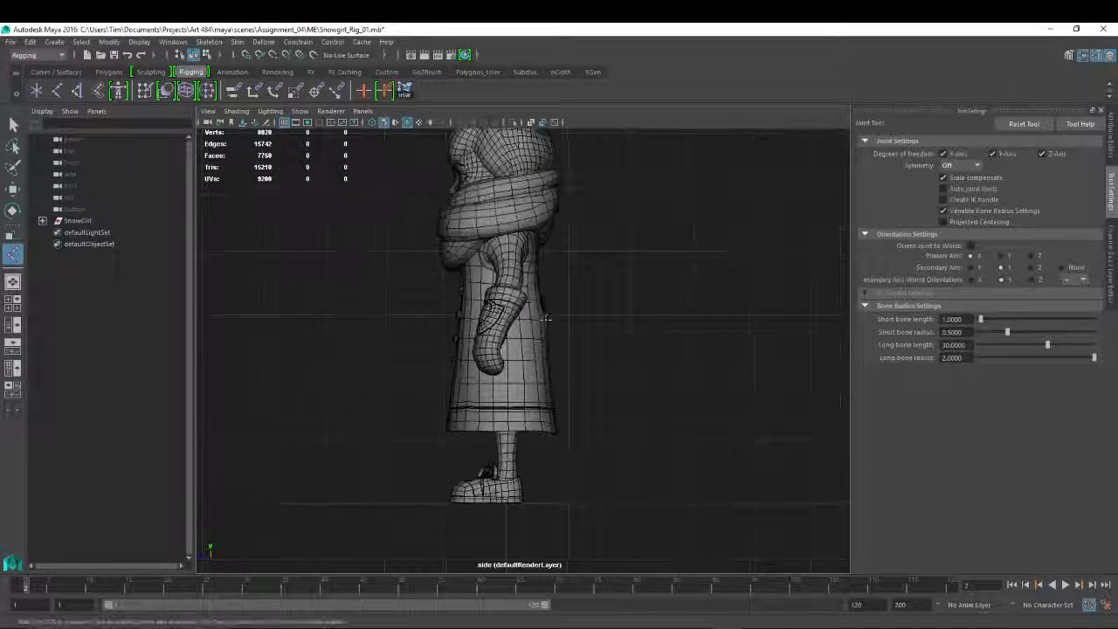
{"action": "key", "text": "4"}
{"action": "scroll", "coordinate": [550, 310], "scroll_direction": "up", "scroll_amount": 3}
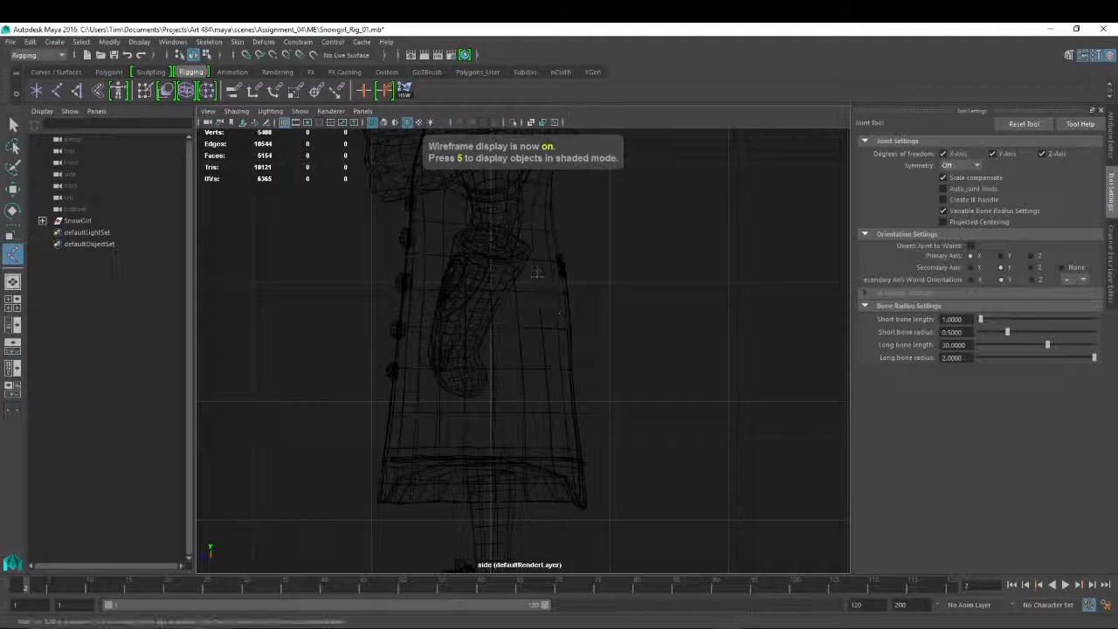
Place a hip joint inside the coat near wrist height and a knee joint slightly forward, just above the coat's hem.
{"action": "middle_click_drag", "start_coordinate": [567, 286], "coordinate": [573, 303], "text": "alt"}
{"action": "scroll", "coordinate": [602, 284], "scroll_direction": "up", "scroll_amount": 3}
{"action": "middle_click_drag", "start_coordinate": [614, 270], "coordinate": [642, 303], "text": "alt"}
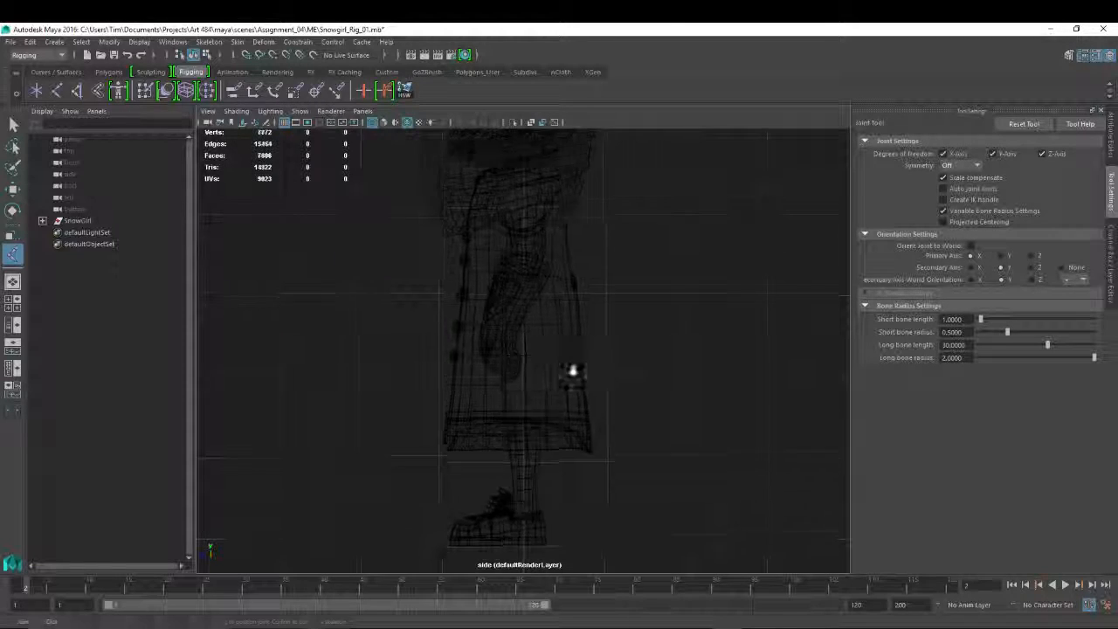
{"action": "middle_click_drag", "start_coordinate": [573, 372], "coordinate": [559, 388], "text": "alt"}
{"action": "scroll", "coordinate": [564, 306], "scroll_direction": "up", "scroll_amount": 2}
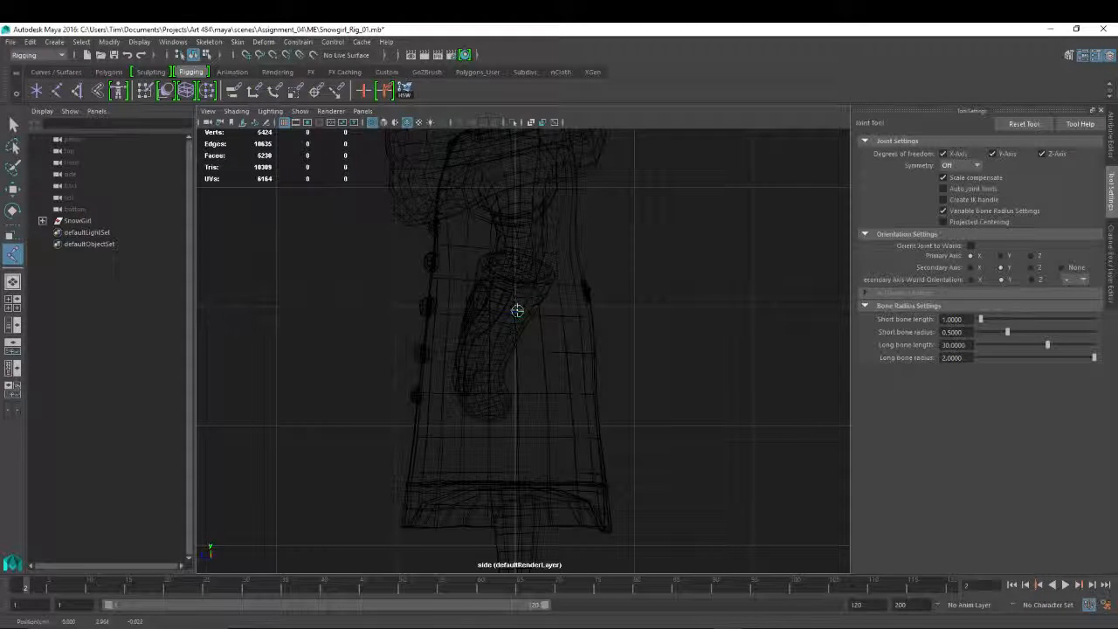
{"action": "left_click", "coordinate": [518, 310]}
{"action": "middle_click_drag", "start_coordinate": [519, 310], "coordinate": [509, 207], "text": "alt"}
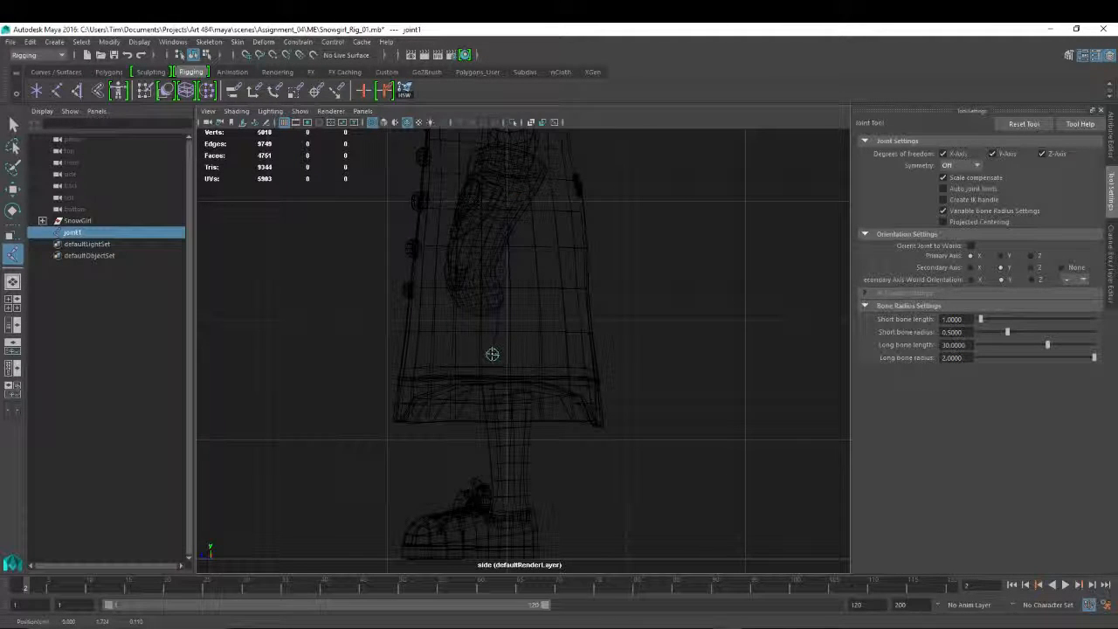
{"action": "left_click_drag", "start_coordinate": [492, 353], "coordinate": [492, 355]}
{"action": "left_click", "coordinate": [492, 356]}
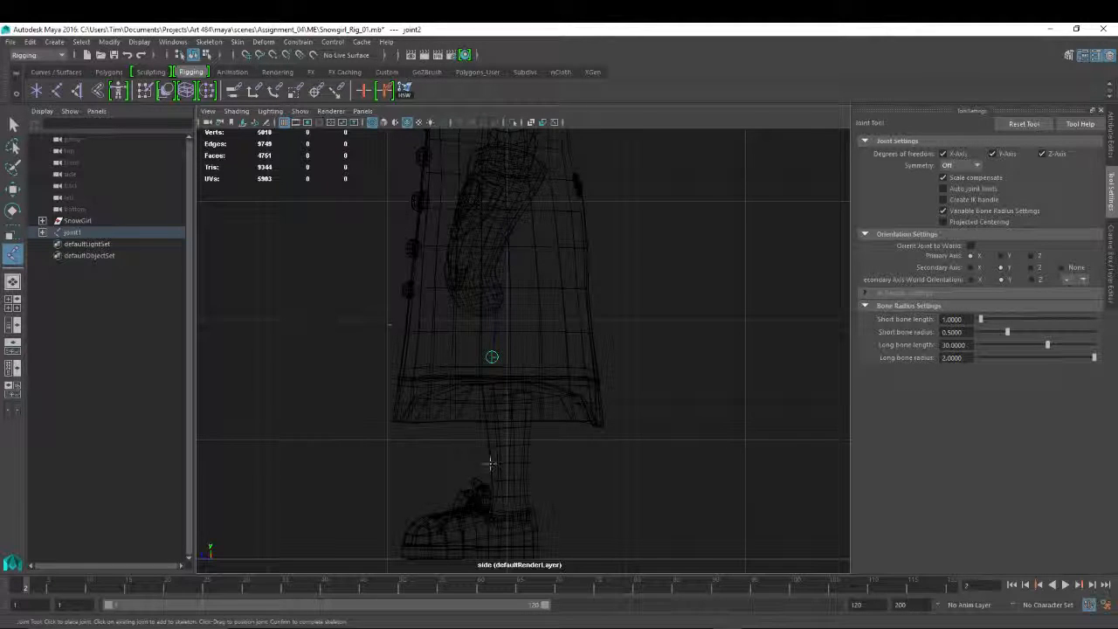
Place an ankle joint at the top of the shoe and finish the leg joint chain with the Move tool active.
{"action": "middle_click_drag", "start_coordinate": [440, 412], "coordinate": [422, 357], "text": "alt"}
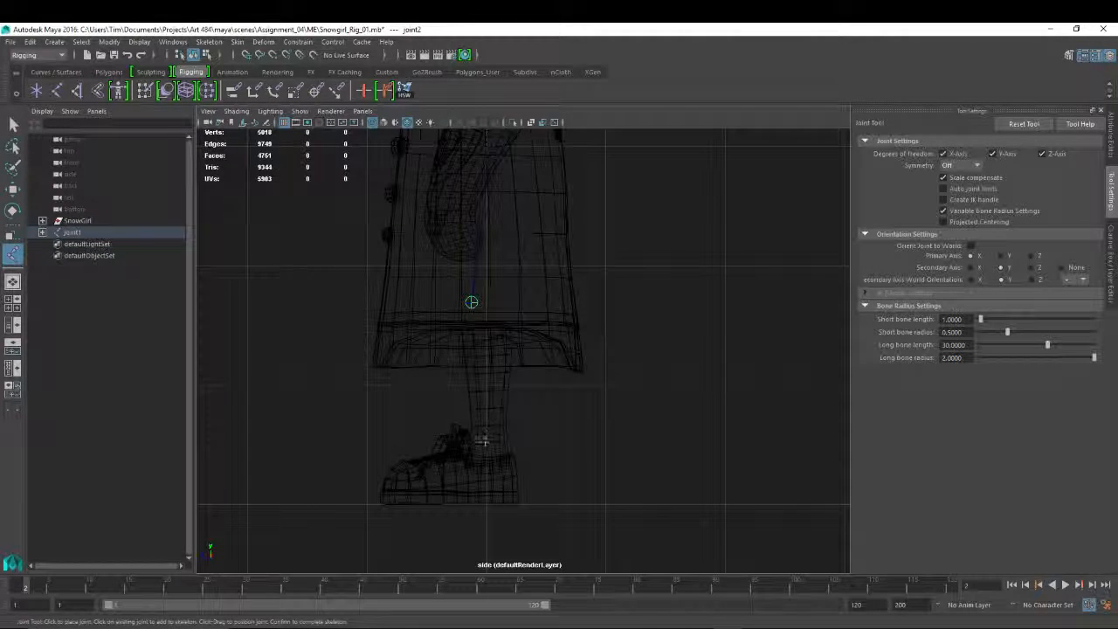
{"action": "middle_click_drag", "start_coordinate": [480, 447], "coordinate": [474, 437], "text": "alt"}
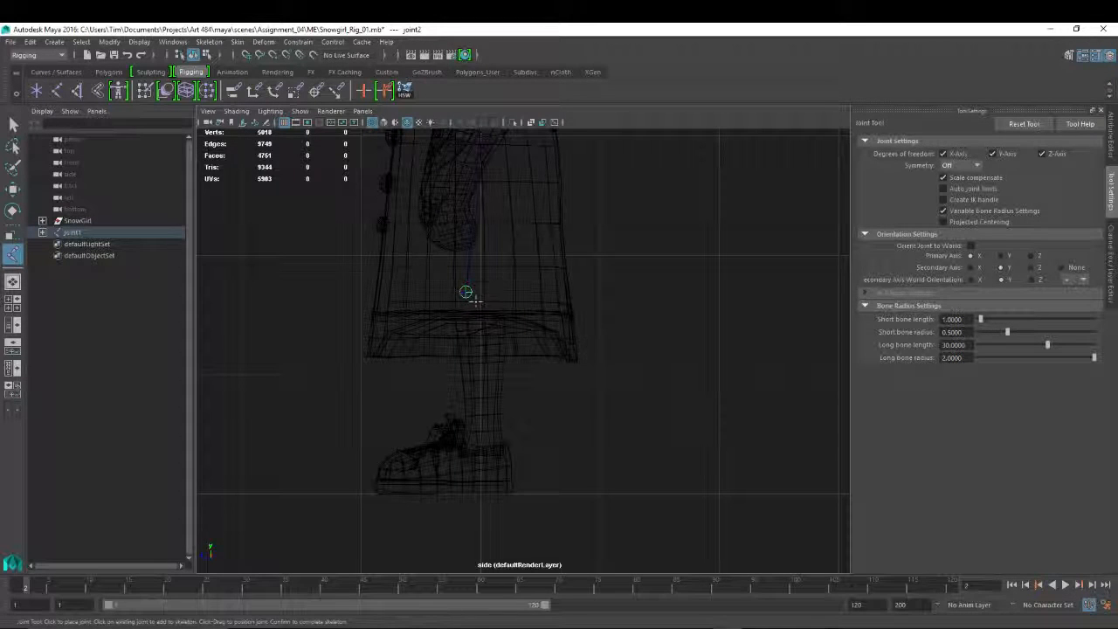
{"action": "left_click", "coordinate": [481, 445]}
{"action": "left_click_drag", "start_coordinate": [483, 445], "coordinate": [483, 441]}
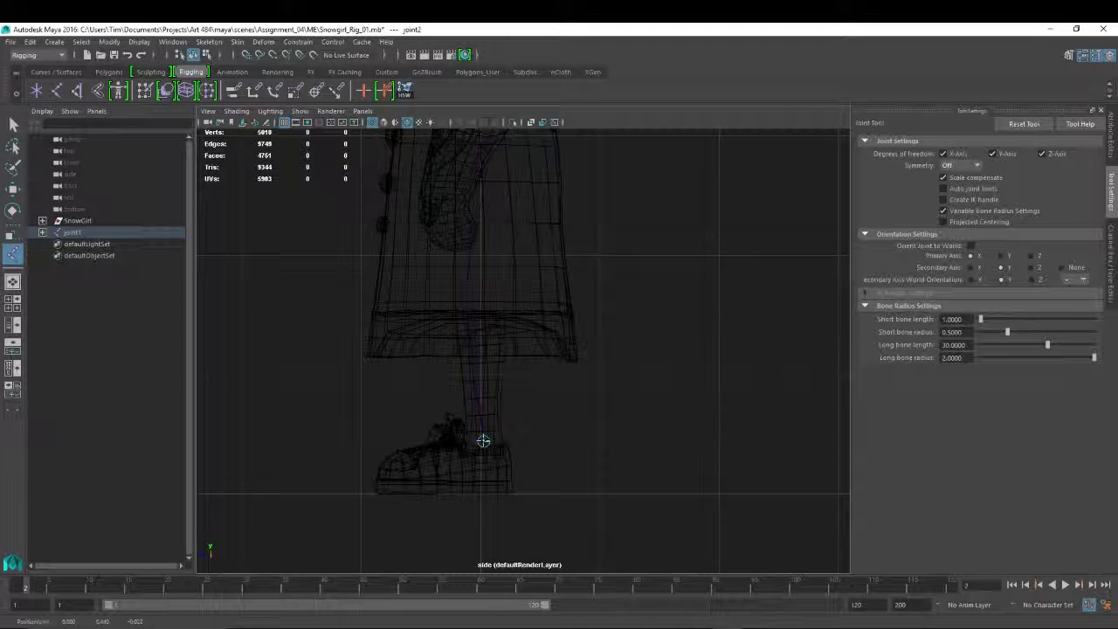
{"action": "key", "text": "w"}
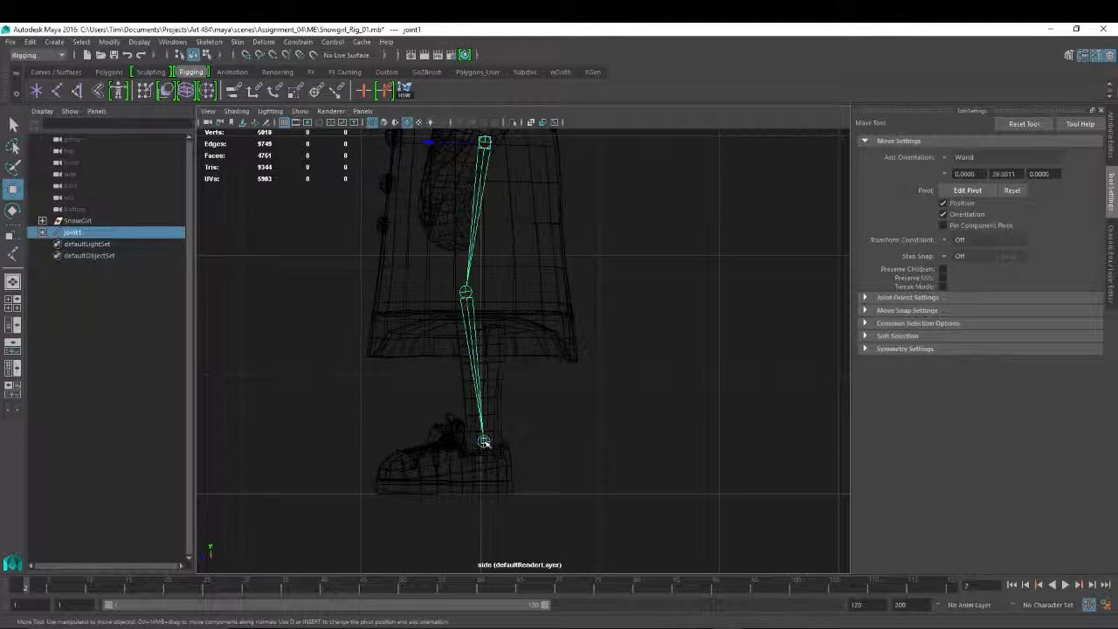
Review the parent-child hierarchy of the new leg joints, expanding it from the root down to the ankle joint.
{"action": "right_click_drag", "start_coordinate": [255, 362], "coordinate": [587, 422], "text": "alt"}
{"action": "middle_click_drag", "start_coordinate": [587, 422], "coordinate": [631, 314], "text": "alt"}
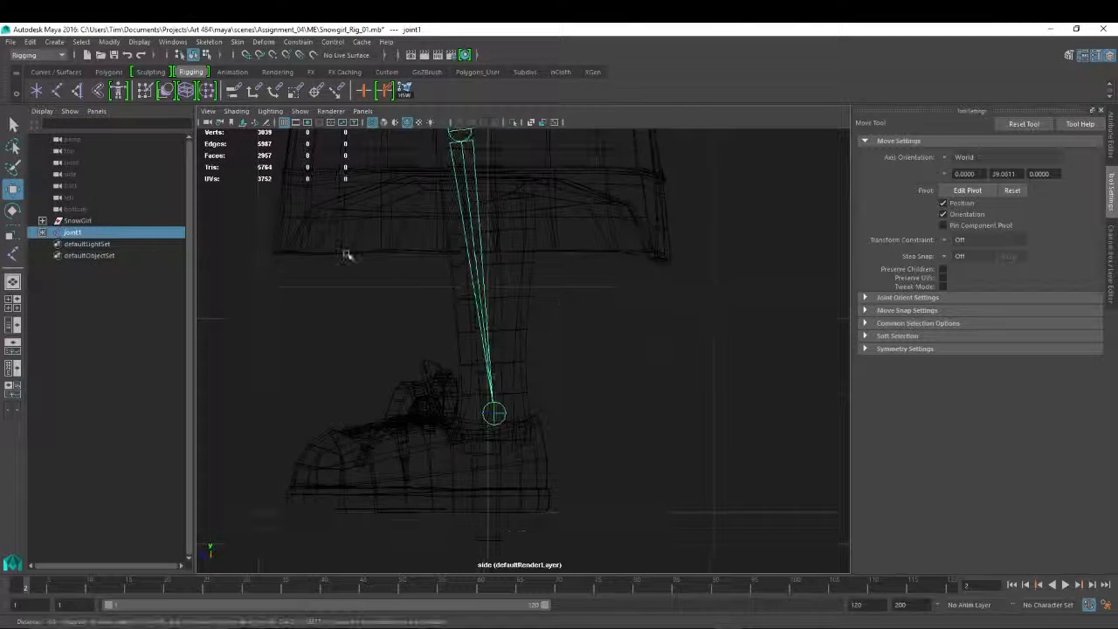
{"action": "left_click", "coordinate": [42, 232]}
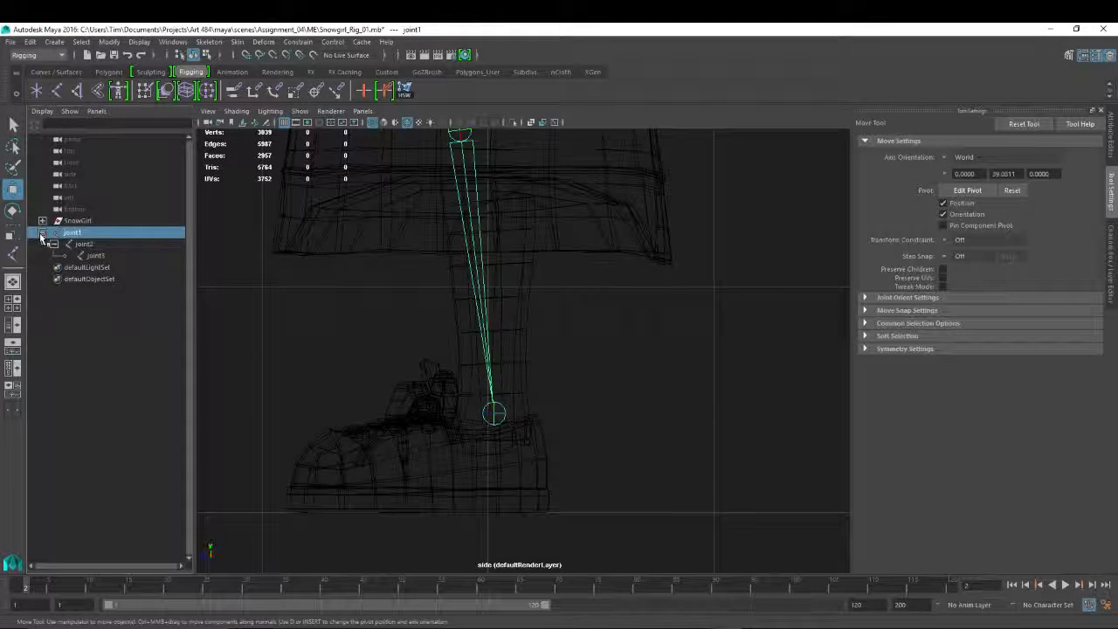
{"action": "left_click", "coordinate": [42, 234]}
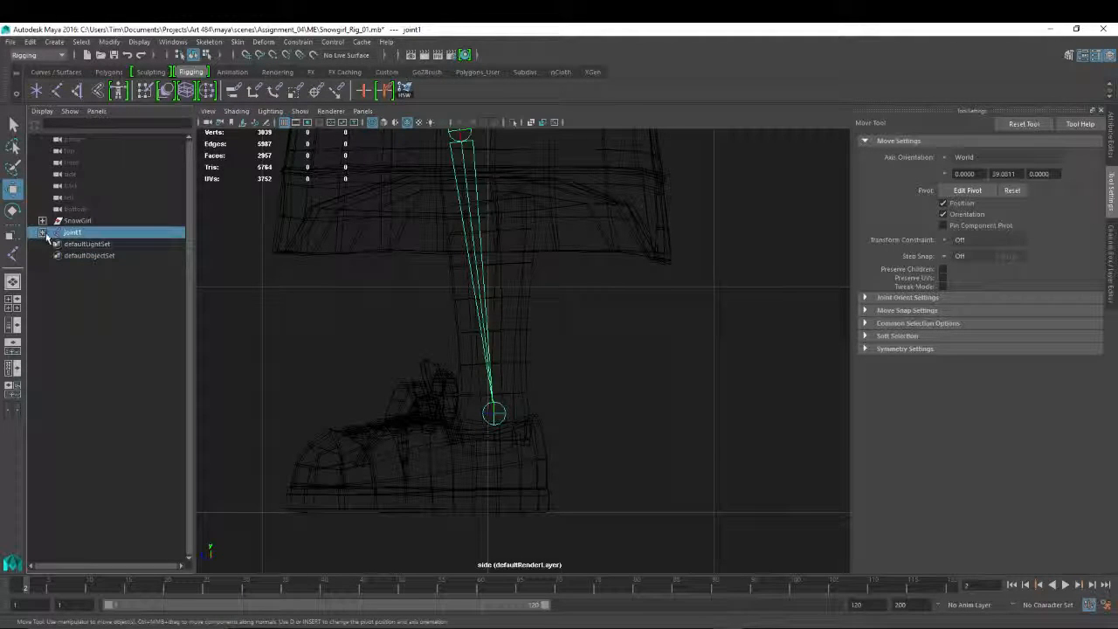
{"action": "left_click", "coordinate": [42, 233]}
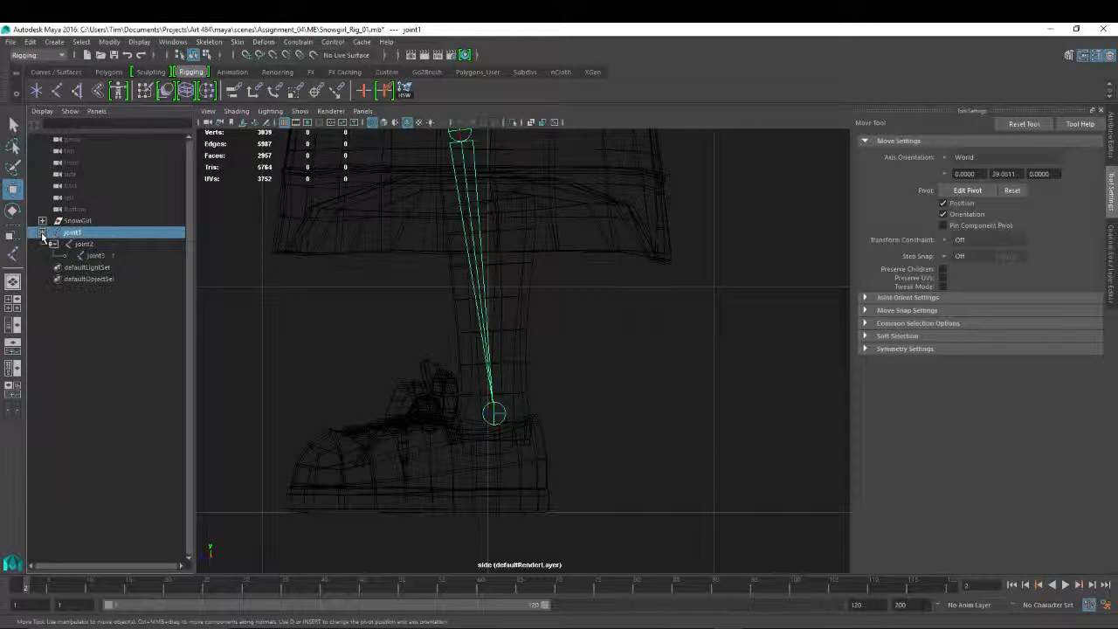
{"action": "left_click", "coordinate": [42, 233]}
{"action": "left_click", "coordinate": [42, 233]}
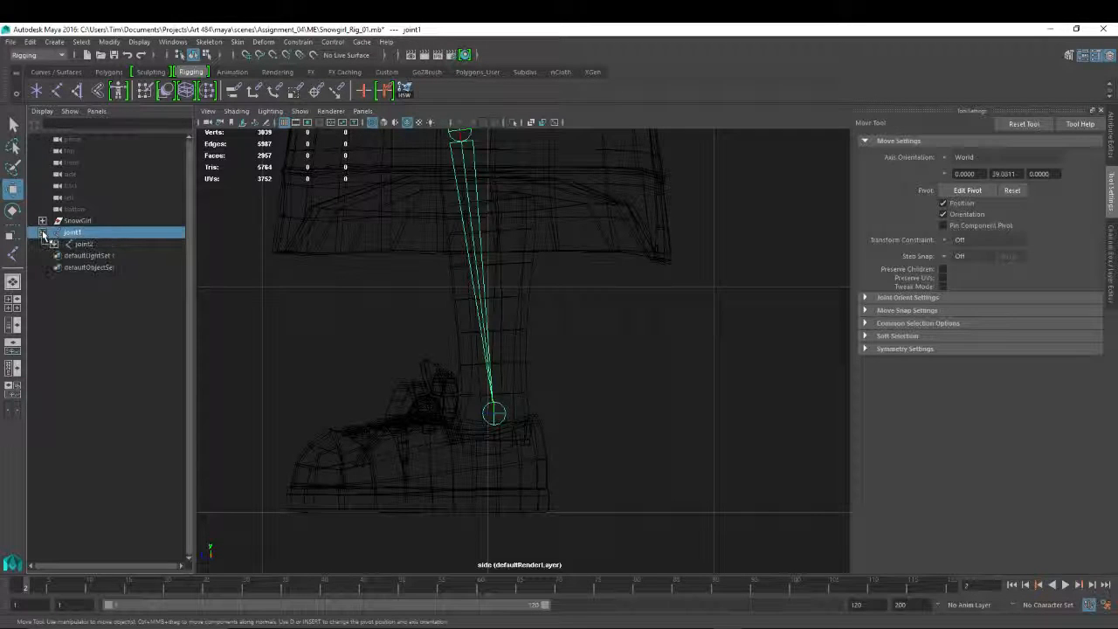
{"action": "left_click", "coordinate": [54, 244]}
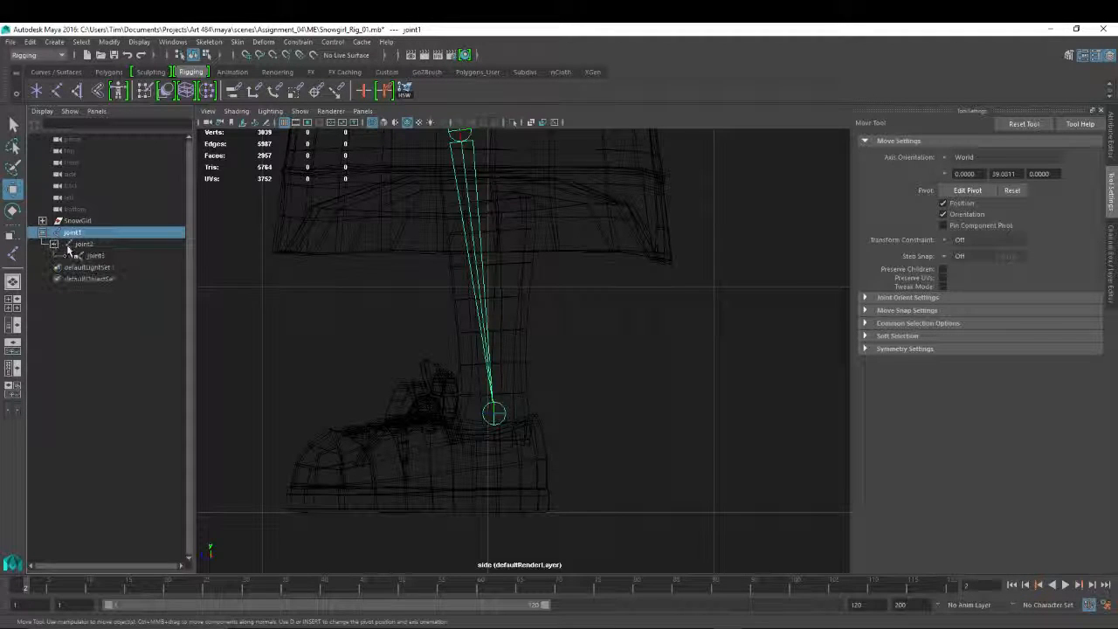
Rename the root joint of the leg chain as j_L_hip.
{"action": "left_click", "coordinate": [865, 310]}
{"action": "middle_click_drag", "start_coordinate": [708, 193], "coordinate": [709, 452], "text": "alt"}
{"action": "middle_click_drag", "start_coordinate": [626, 282], "coordinate": [591, 420], "text": "alt"}
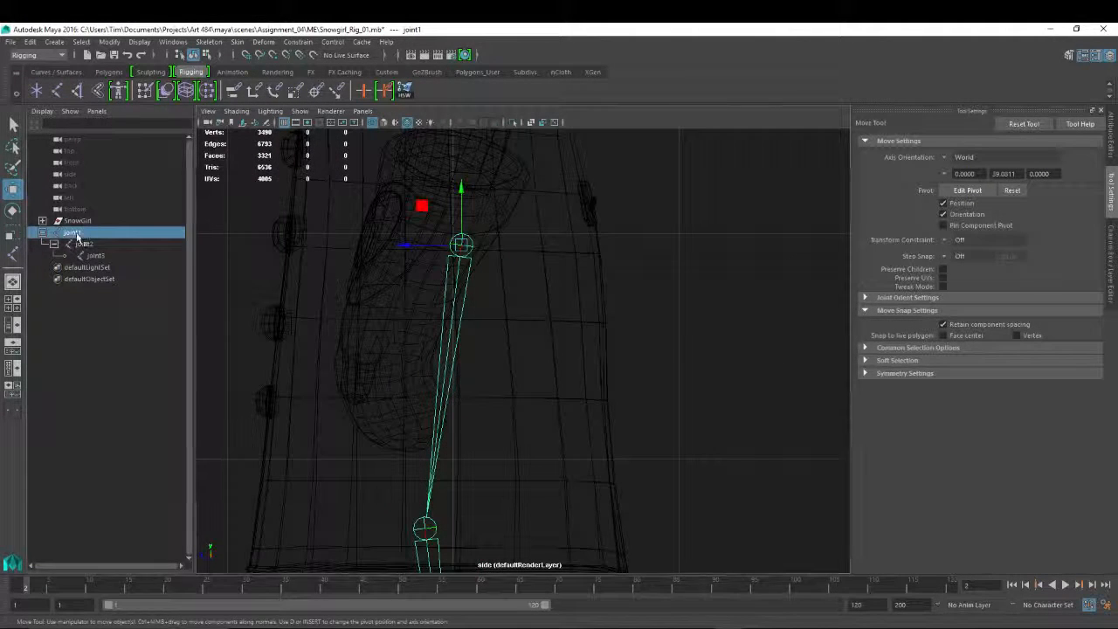
{"action": "double_click", "coordinate": [77, 231]}
{"action": "type", "text": "L"}
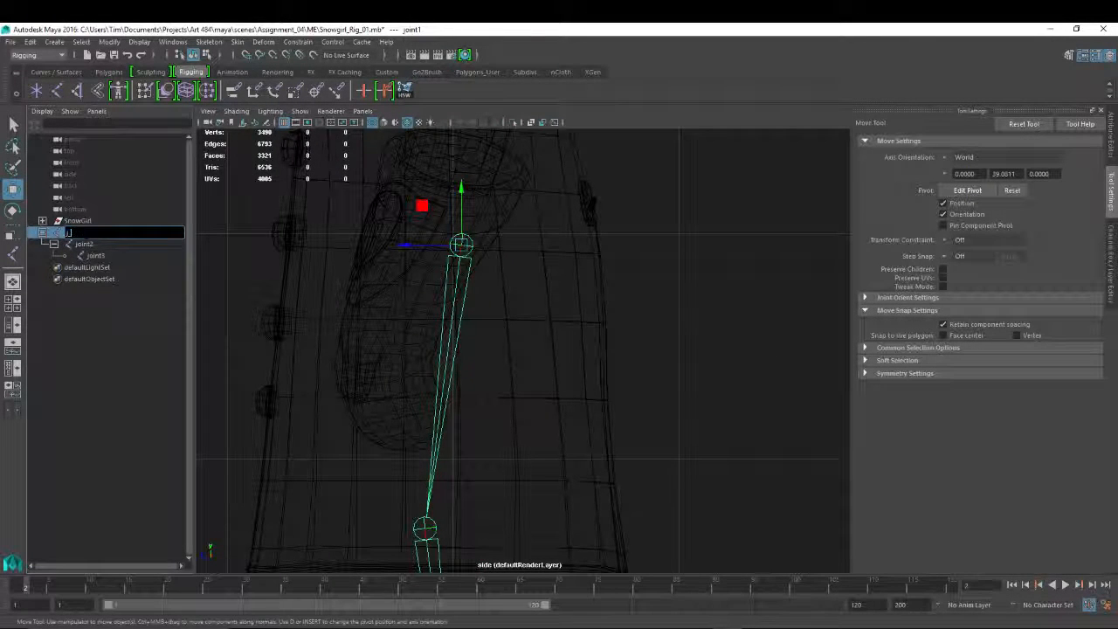
{"action": "type", "text": "_hip"}
{"action": "key", "text": "Return"}
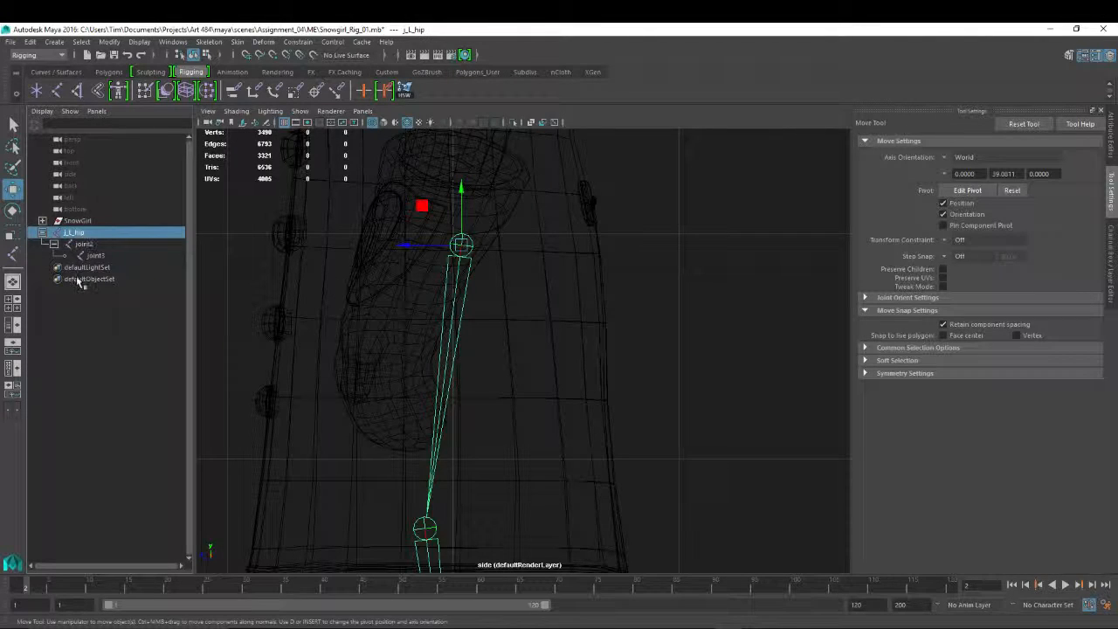
Rename the middle joint of the leg chain as j_L_knee.
{"action": "double_click", "coordinate": [86, 243]}
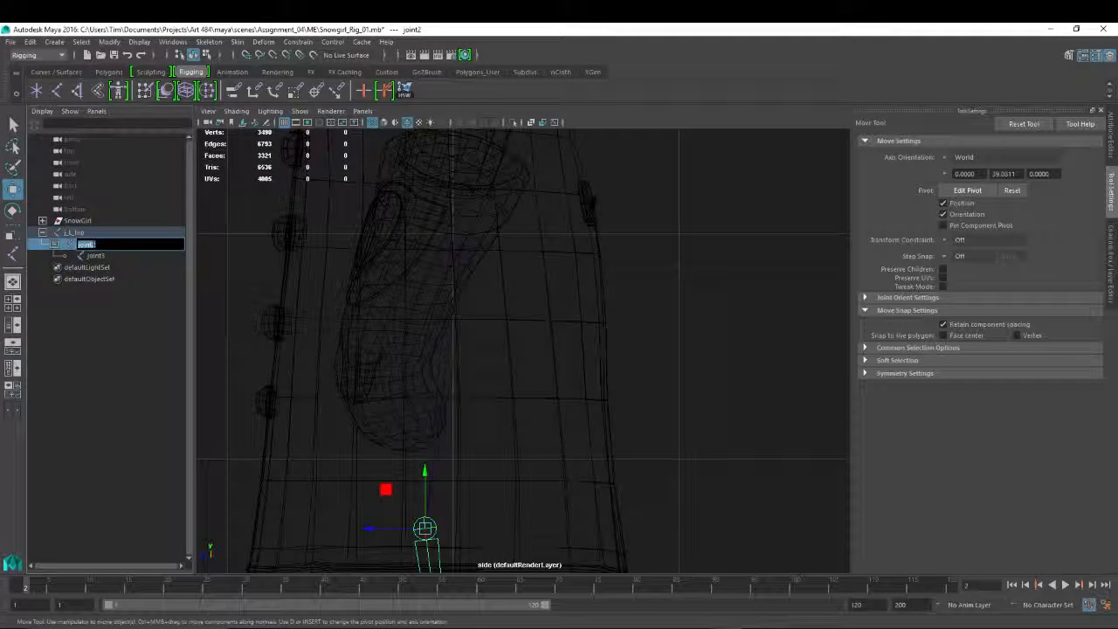
{"action": "type", "text": "j_L_"}
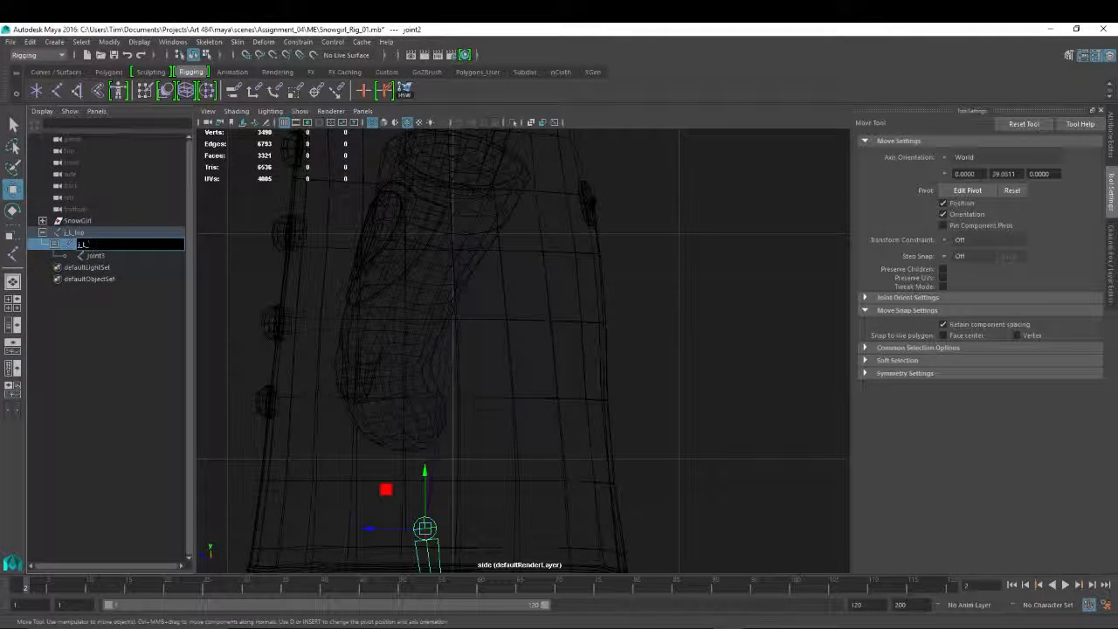
{"action": "type", "text": "knee"}
{"action": "key", "text": "Return"}
Rename the last joint of the leg chain as j_L_ankle_end.
{"action": "left_click", "coordinate": [98, 258]}
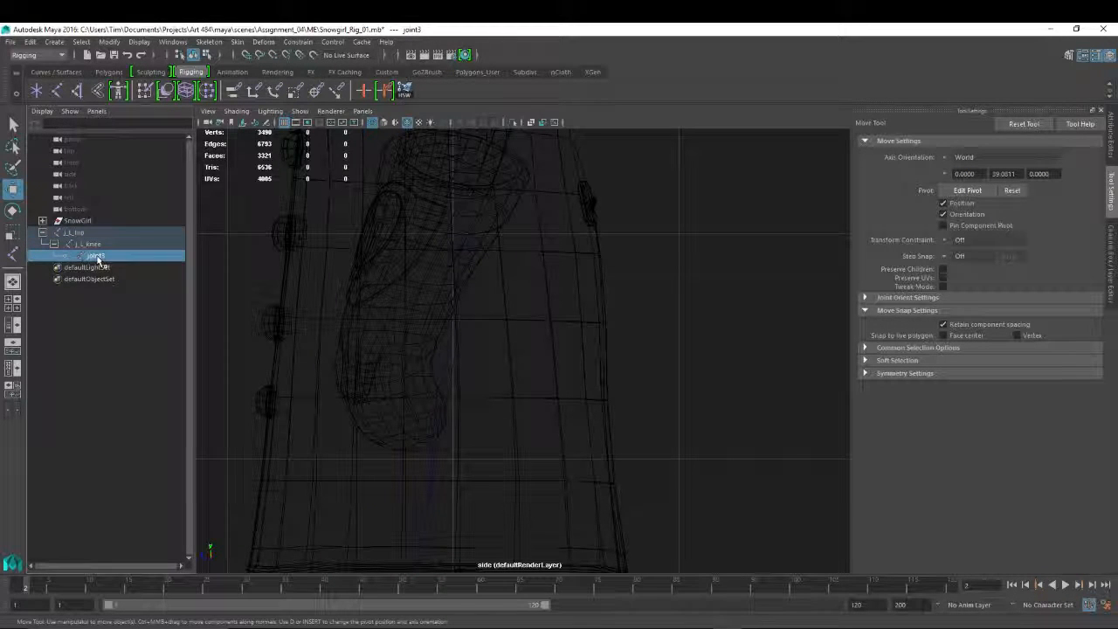
{"action": "double_click", "coordinate": [98, 257]}
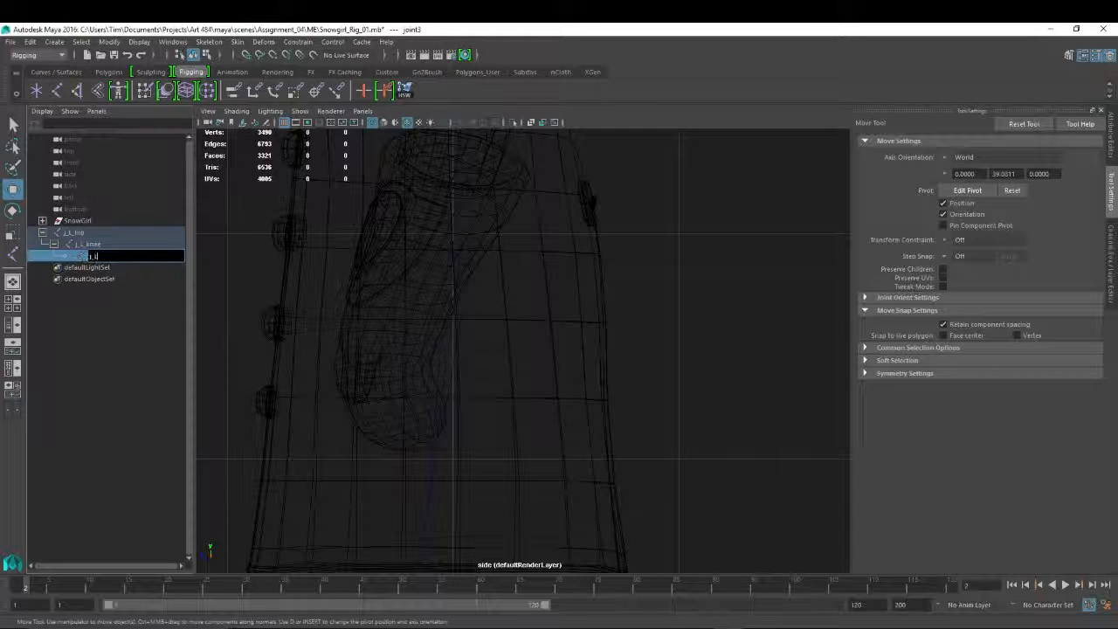
{"action": "type", "text": "j_L_ankle_end"}
{"action": "key", "text": "Return"}
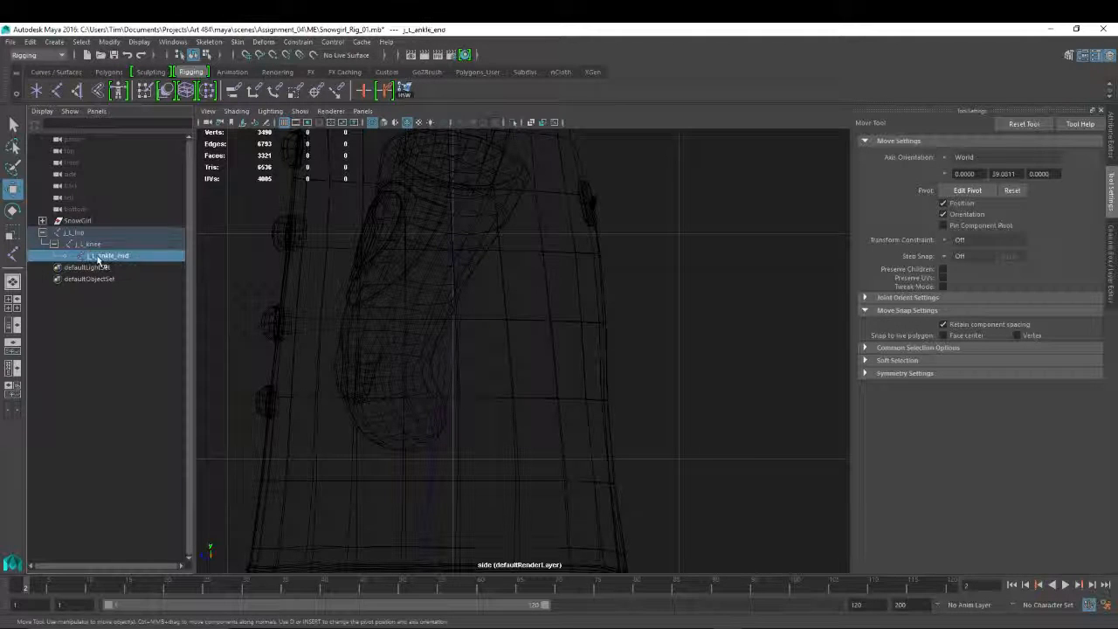
Start a separate foot joint chain with the Joint tool, placing its first joint exactly over the ankle end joint.
{"action": "key", "text": "f"}
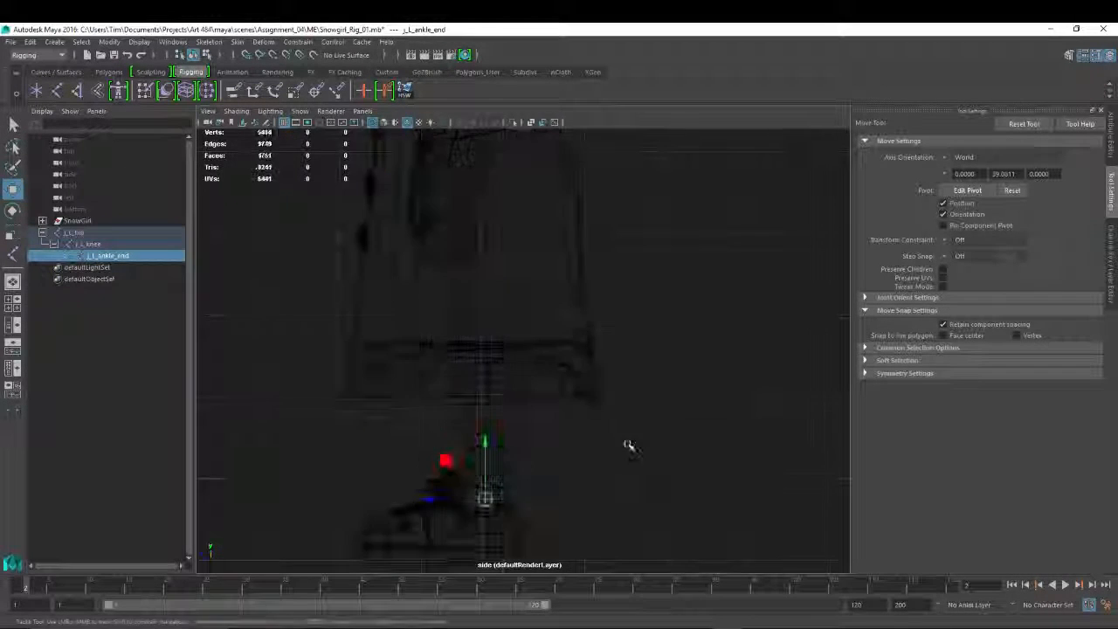
{"action": "middle_click_drag", "start_coordinate": [417, 343], "coordinate": [428, 318], "text": "alt"}
{"action": "right_click_drag", "start_coordinate": [427, 318], "coordinate": [554, 394], "text": "alt"}
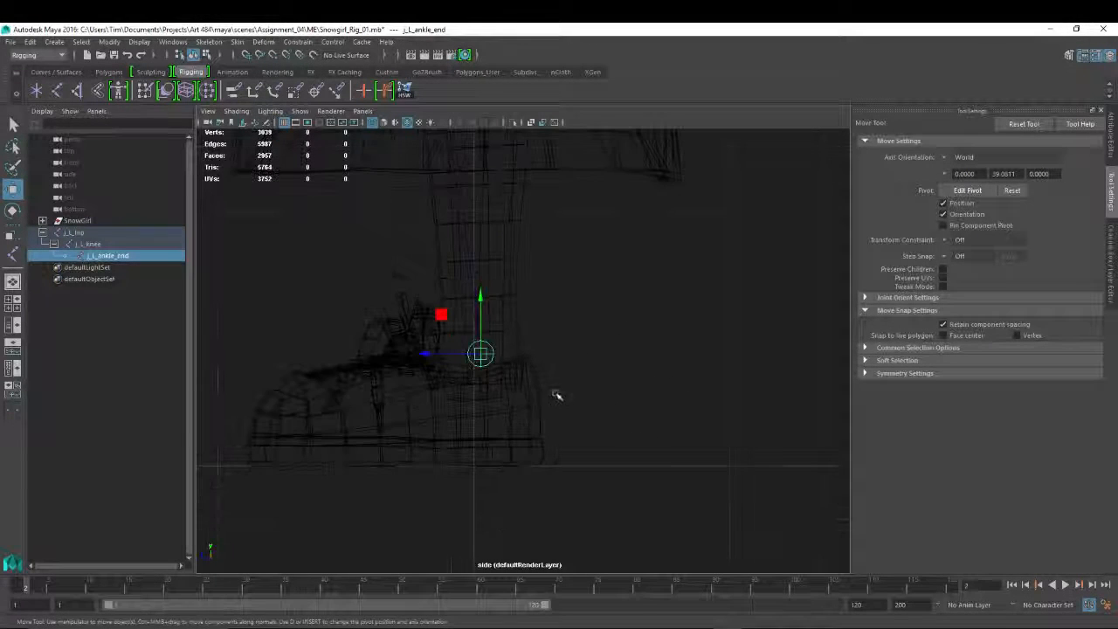
{"action": "mouse_move", "coordinate": [470, 395]}
{"action": "right_mouse_down", "text": "alt"}
{"action": "mouse_move", "coordinate": [434, 399]}
{"action": "mouse_move", "coordinate": [474, 407]}
{"action": "mouse_move", "coordinate": [489, 384]}
{"action": "right_mouse_up", "text": "alt"}
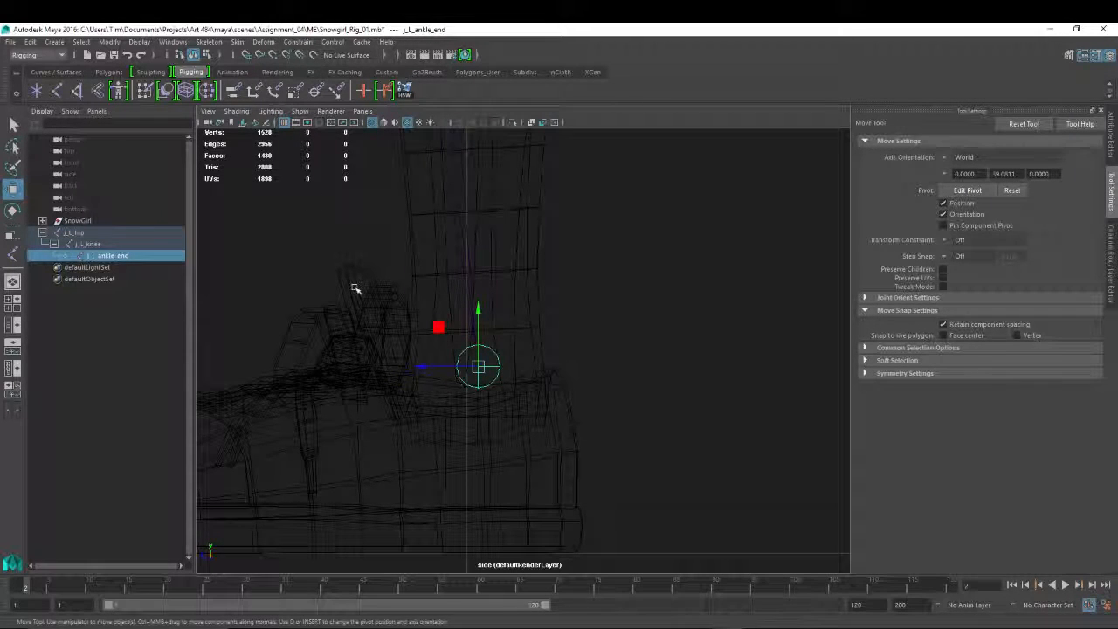
{"action": "left_click", "coordinate": [58, 92]}
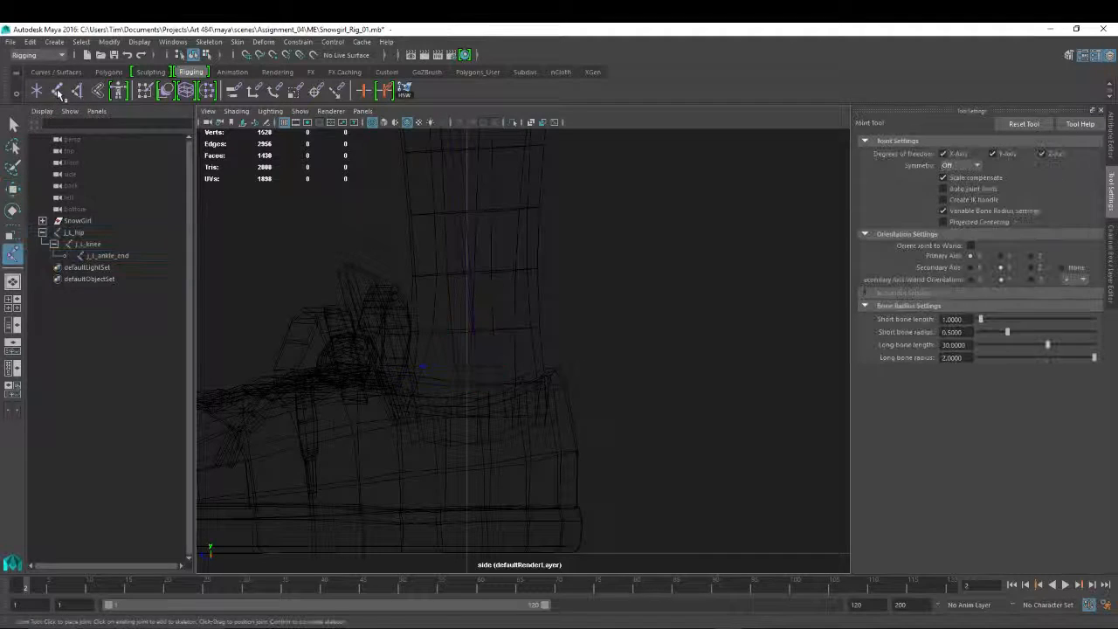
{"action": "scroll", "coordinate": [560, 311], "scroll_direction": "up", "scroll_amount": 4}
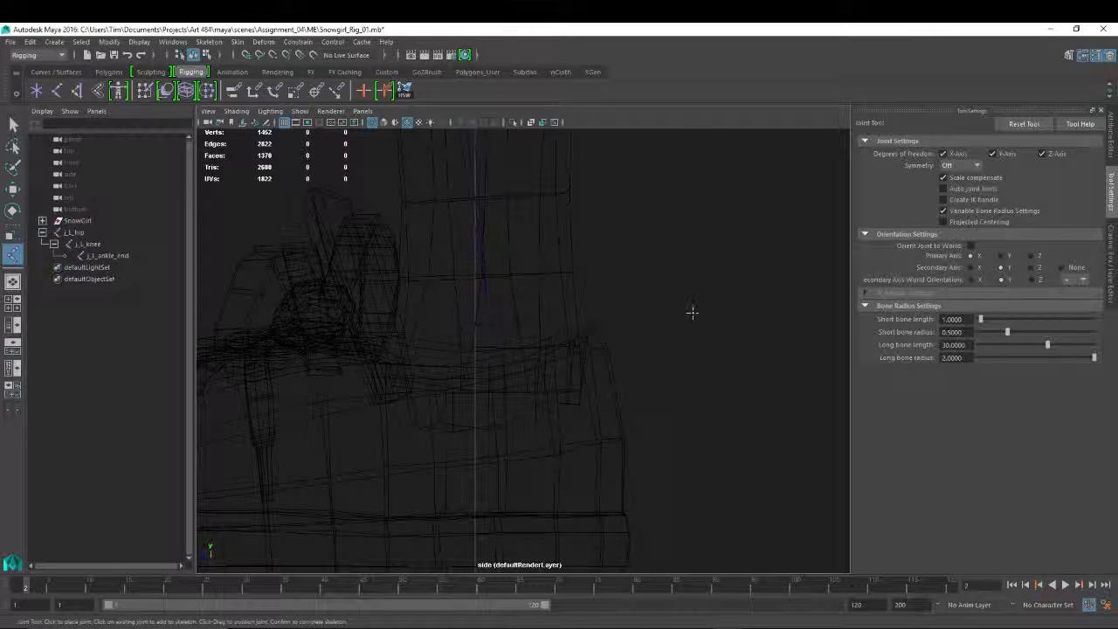
{"action": "mouse_move", "coordinate": [748, 310]}
{"action": "left_mouse_down"}
{"action": "mouse_move", "coordinate": [619, 304]}
{"action": "mouse_move", "coordinate": [457, 440]}
{"action": "mouse_move", "coordinate": [338, 392]}
{"action": "mouse_move", "coordinate": [743, 339]}
{"action": "mouse_move", "coordinate": [653, 296]}
{"action": "mouse_move", "coordinate": [643, 338]}
{"action": "mouse_move", "coordinate": [489, 324]}
{"action": "left_mouse_up"}
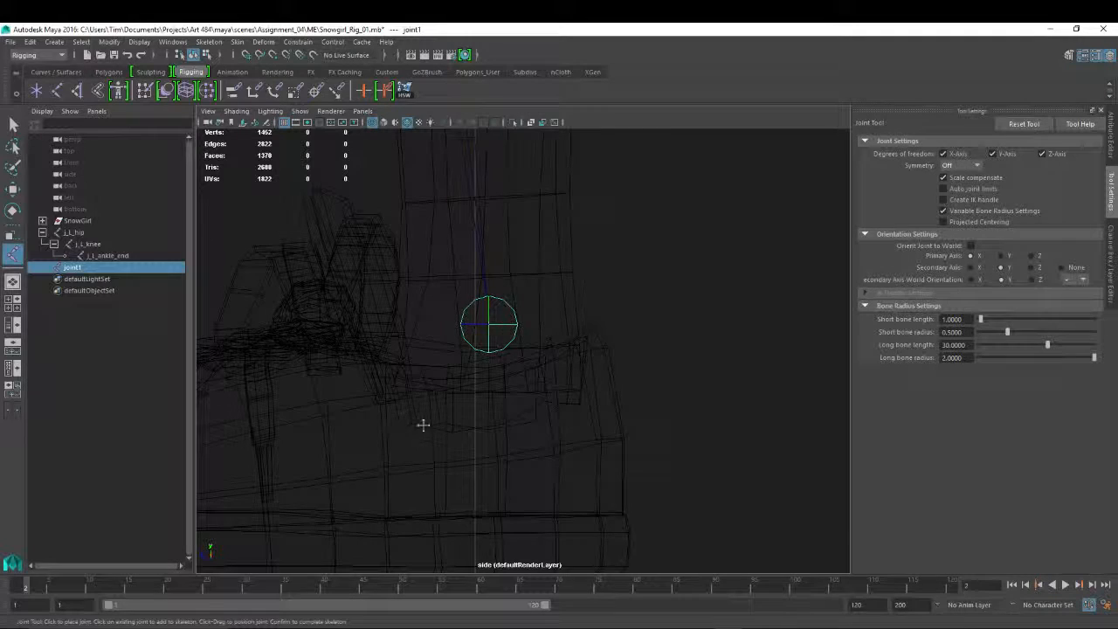
Place a joint at the ball of the foot and another just beyond the shoe's tip, completing the foot chain.
{"action": "middle_click_drag", "start_coordinate": [329, 419], "coordinate": [425, 354], "text": "alt"}
{"action": "middle_click_drag", "start_coordinate": [350, 397], "coordinate": [526, 389], "text": "alt"}
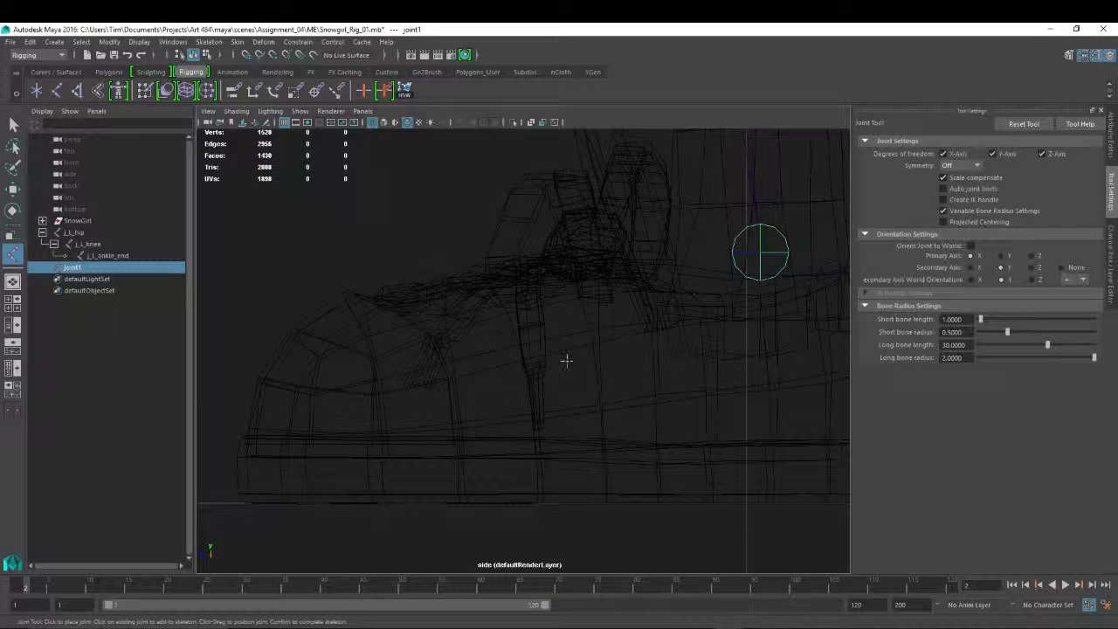
{"action": "middle_click_drag", "start_coordinate": [568, 359], "coordinate": [521, 381]}
{"action": "left_click", "coordinate": [521, 381]}
{"action": "middle_click_drag", "start_coordinate": [329, 403], "coordinate": [457, 389], "text": "alt"}
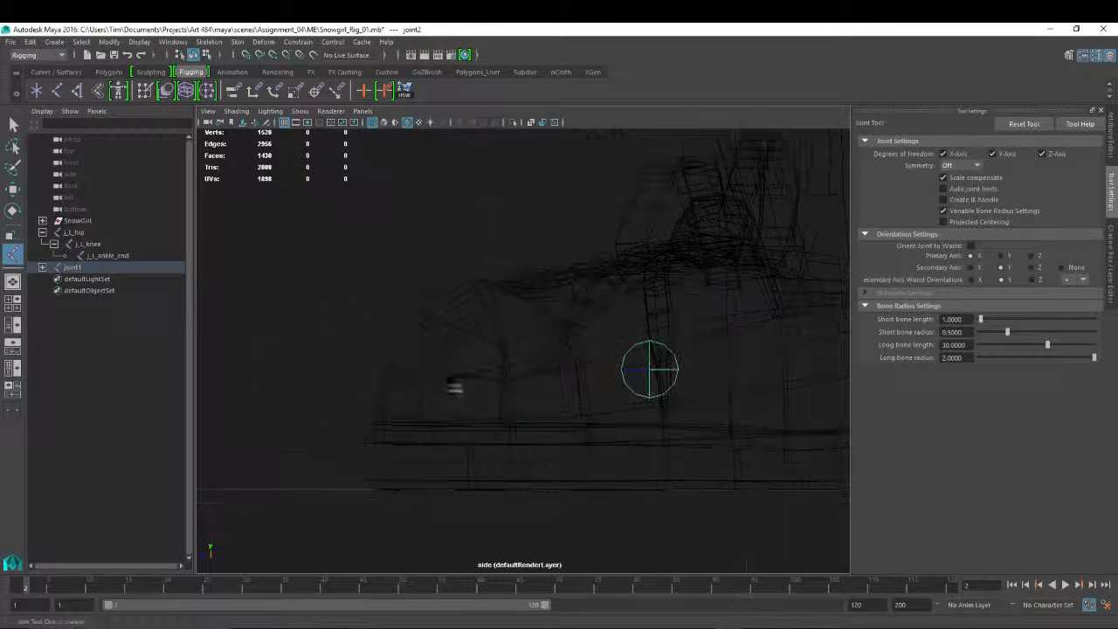
{"action": "middle_click_drag", "start_coordinate": [369, 377], "coordinate": [359, 382]}
{"action": "left_click", "coordinate": [359, 382]}
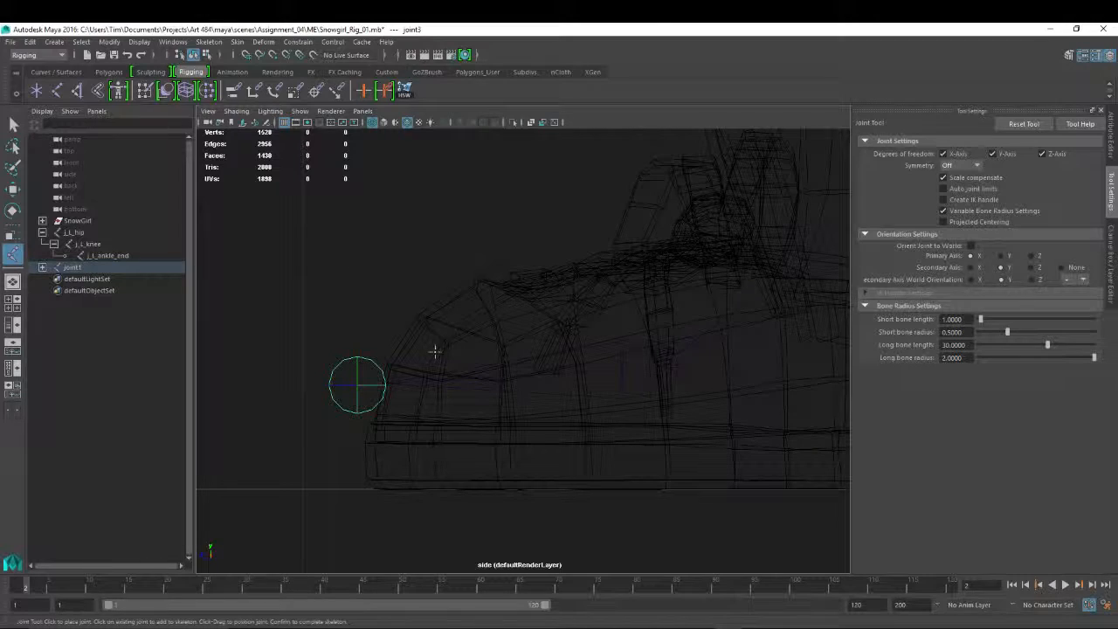
{"action": "key", "text": "Return"}
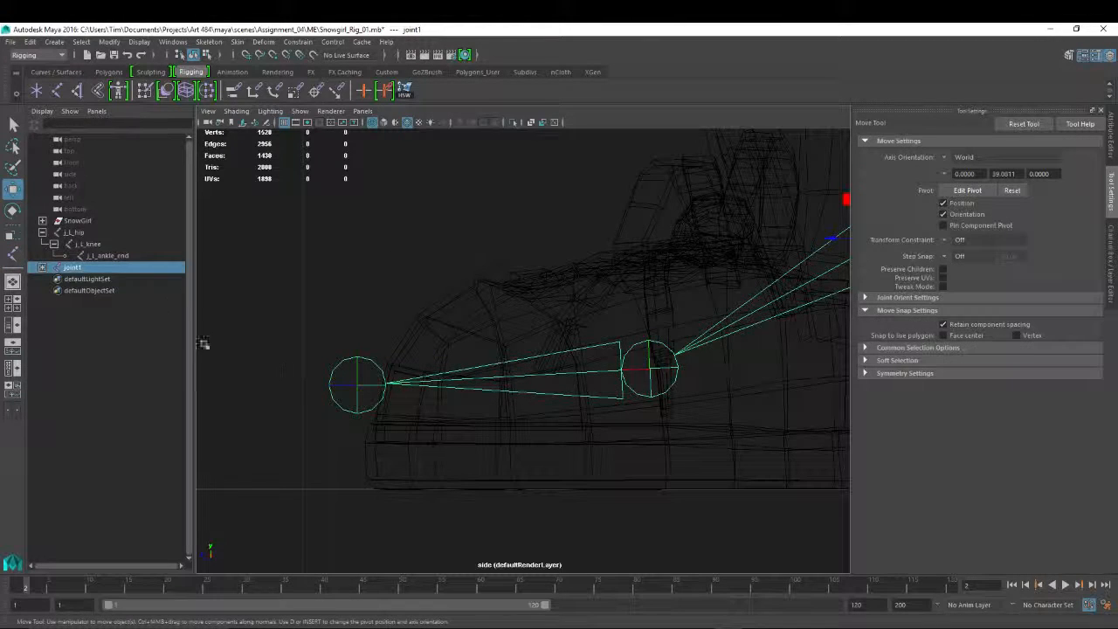
Expand the foot chain's hierarchy and rename its root joint as j_L_ankle.
{"action": "left_click", "coordinate": [43, 267]}
{"action": "scroll", "coordinate": [419, 282], "scroll_direction": "down", "scroll_amount": 8}
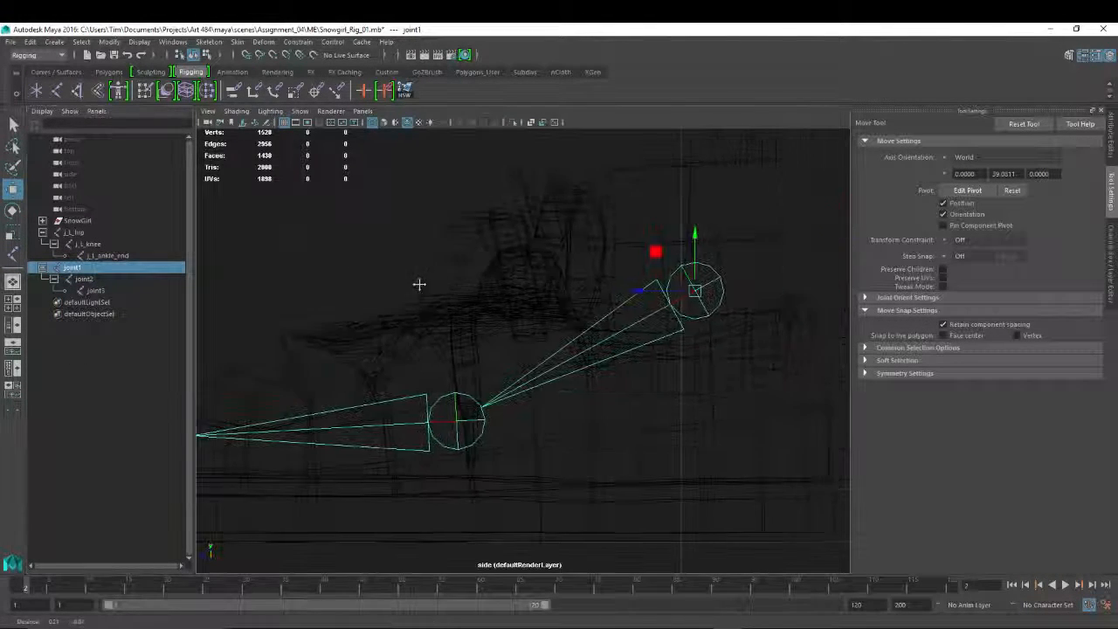
{"action": "scroll", "coordinate": [439, 314], "scroll_direction": "up", "scroll_amount": 6}
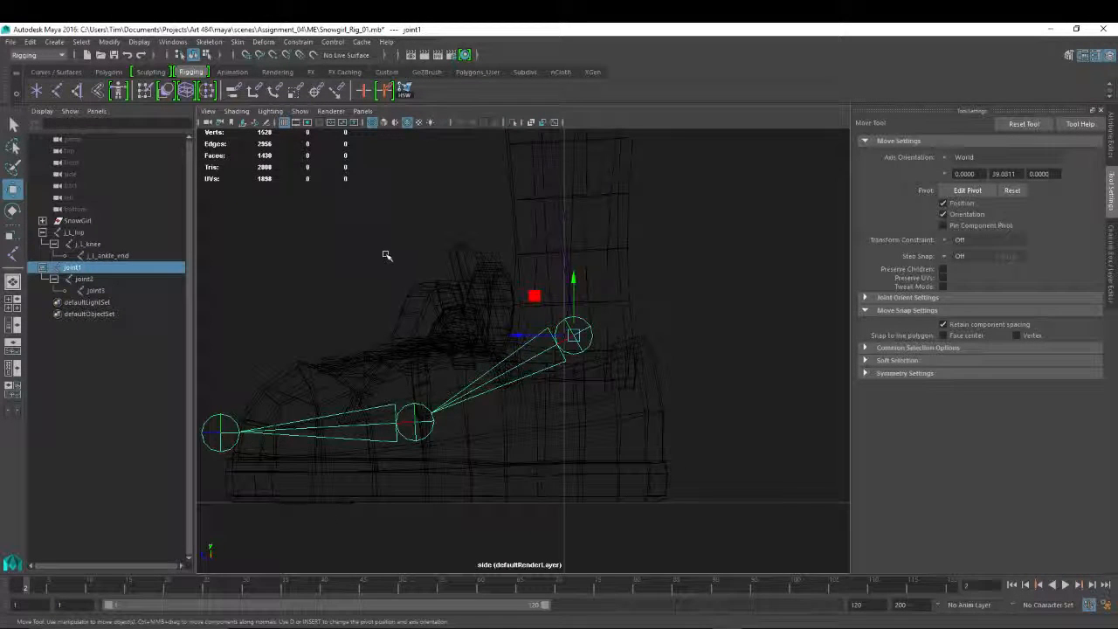
{"action": "double_click", "coordinate": [73, 268]}
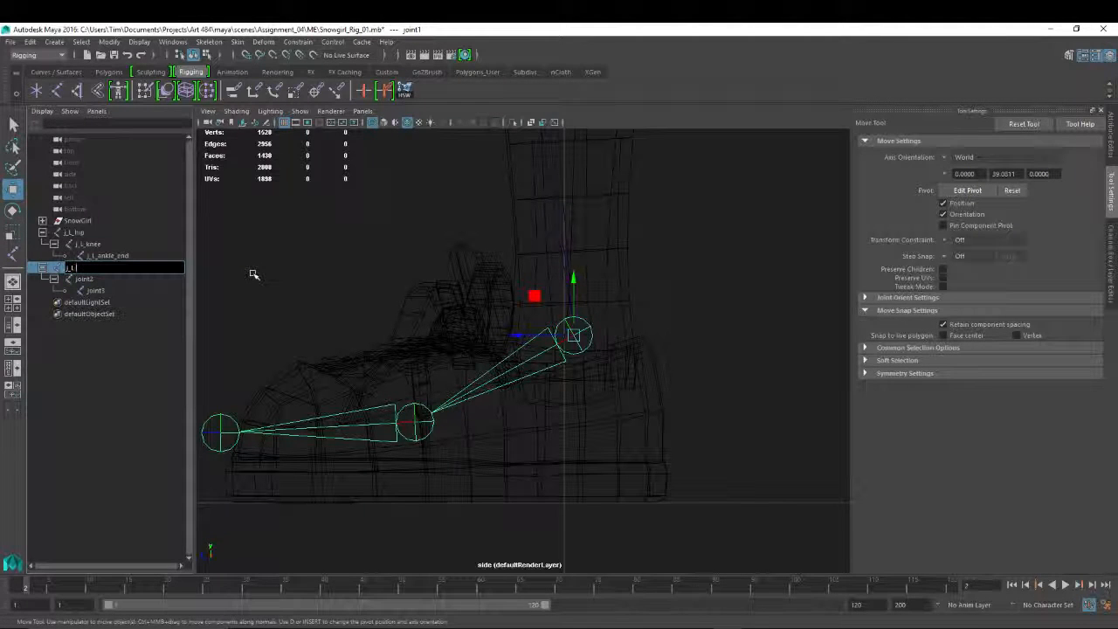
{"action": "type", "text": "j_l_ankle"}
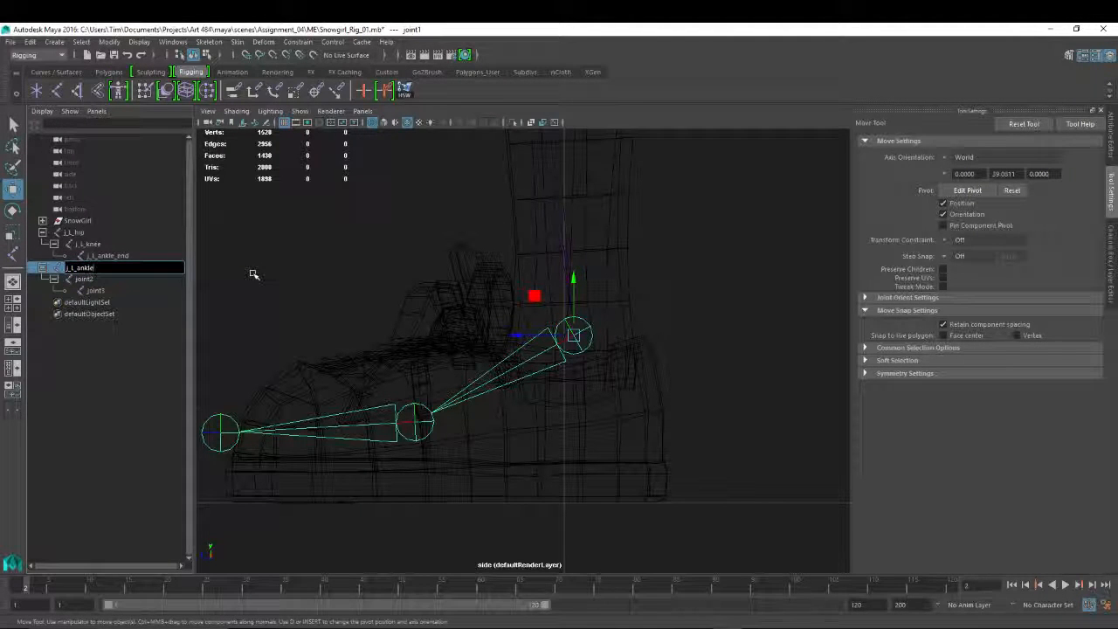
{"action": "key", "text": "Return"}
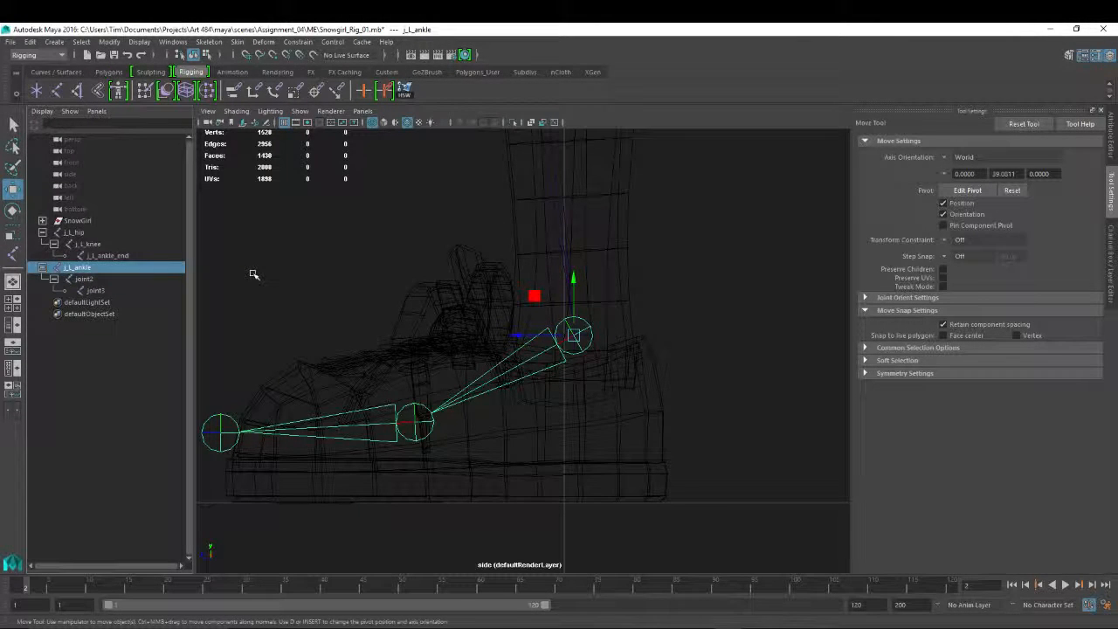
Rename the foot chain's middle joint as j_L_foot and its last joint as j_L_toe_end.
{"action": "double_click", "coordinate": [84, 279]}
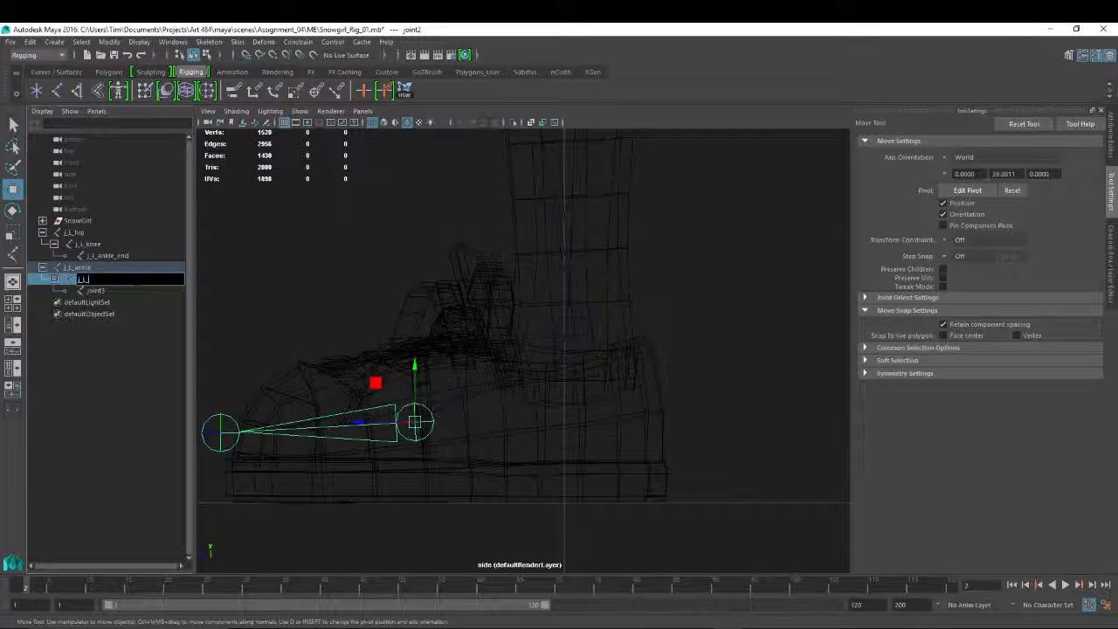
{"action": "type", "text": "j_l_foot"}
{"action": "key", "text": "Return"}
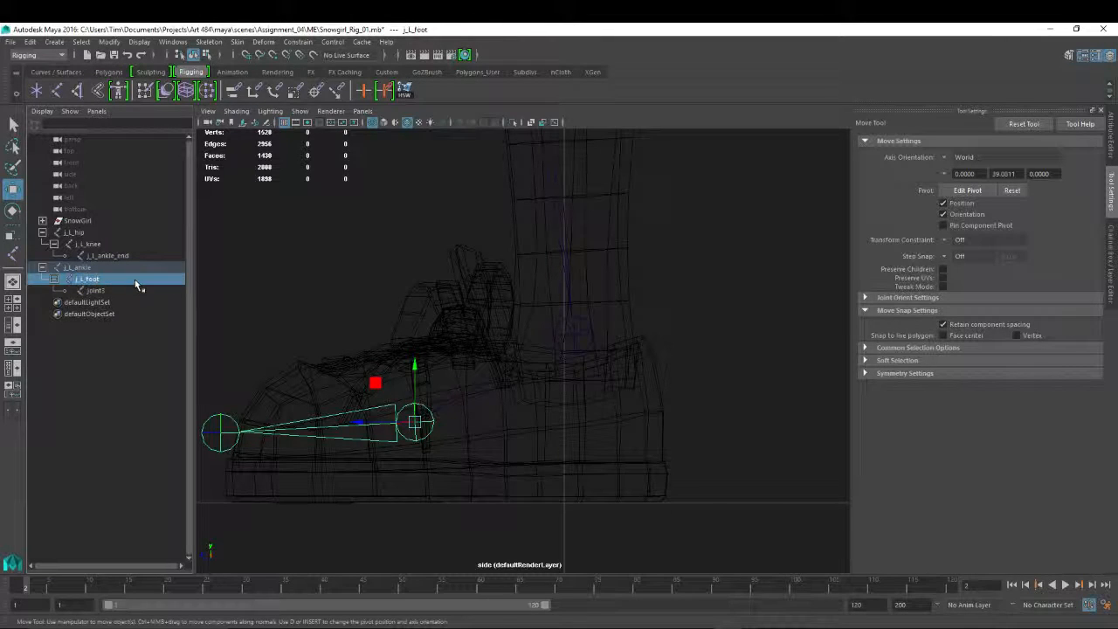
{"action": "double_click", "coordinate": [112, 292]}
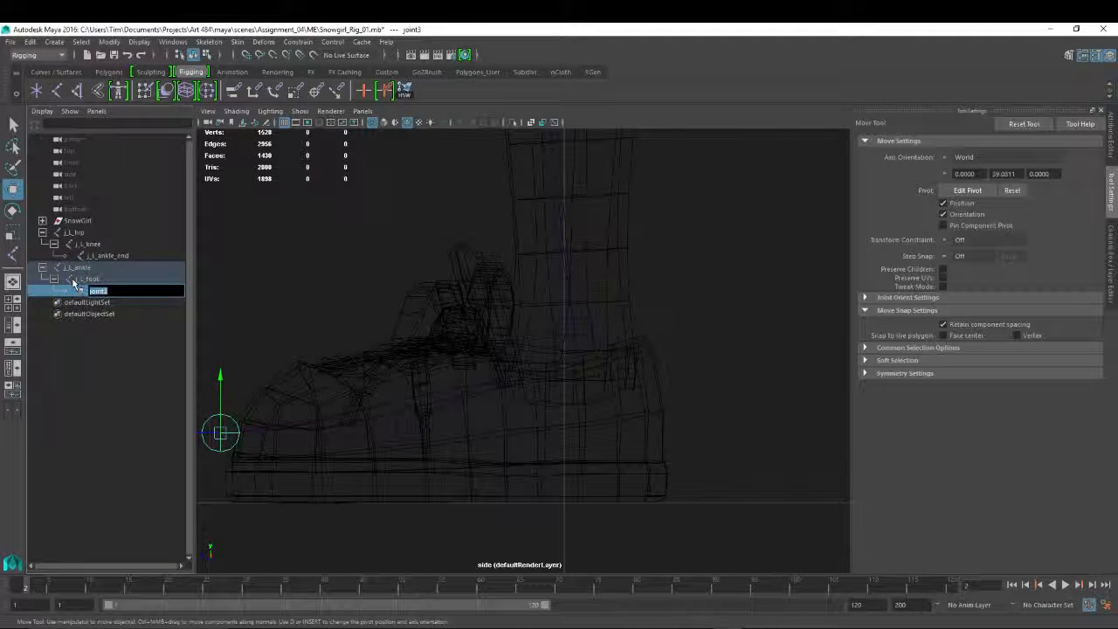
{"action": "type", "text": "j_l_toe_end"}
{"action": "key", "text": "Return"}
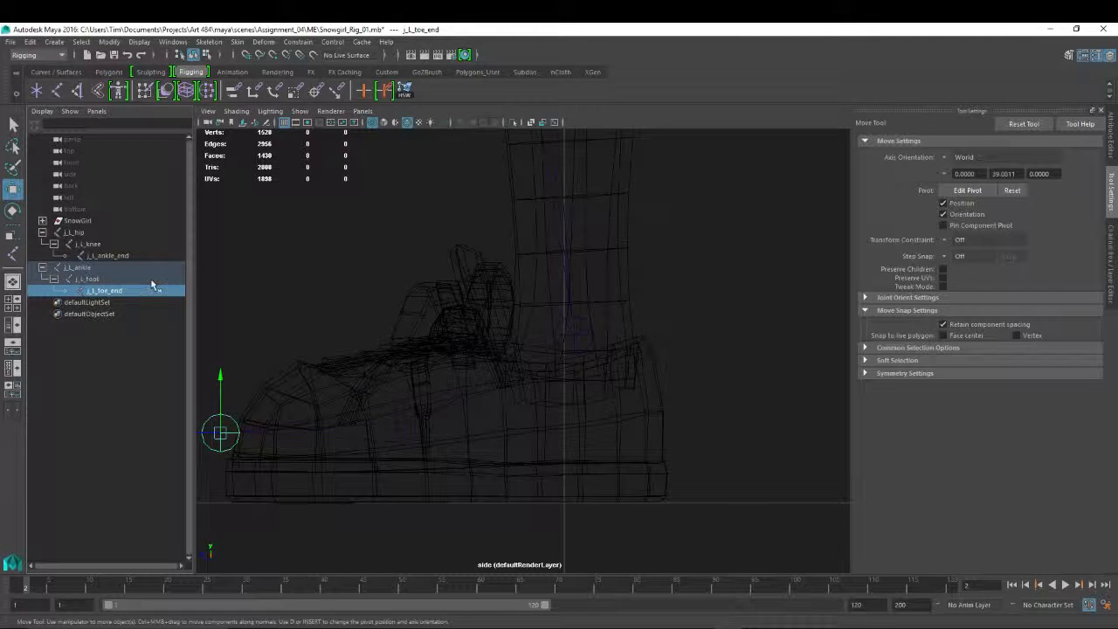
Examine the placement of the new joint chains relative to the character's legs in the perspective view.
{"action": "key", "text": "space"}
{"action": "left_click_drag", "start_coordinate": [411, 274], "coordinate": [412, 242]}
{"action": "left_click_drag", "start_coordinate": [514, 290], "coordinate": [594, 359], "text": "alt"}
{"action": "right_click_drag", "start_coordinate": [594, 359], "coordinate": [655, 404], "text": "alt"}
{"action": "left_click_drag", "start_coordinate": [655, 404], "coordinate": [571, 428], "text": "alt"}
{"action": "middle_click_drag", "start_coordinate": [571, 428], "coordinate": [635, 335], "text": "alt"}
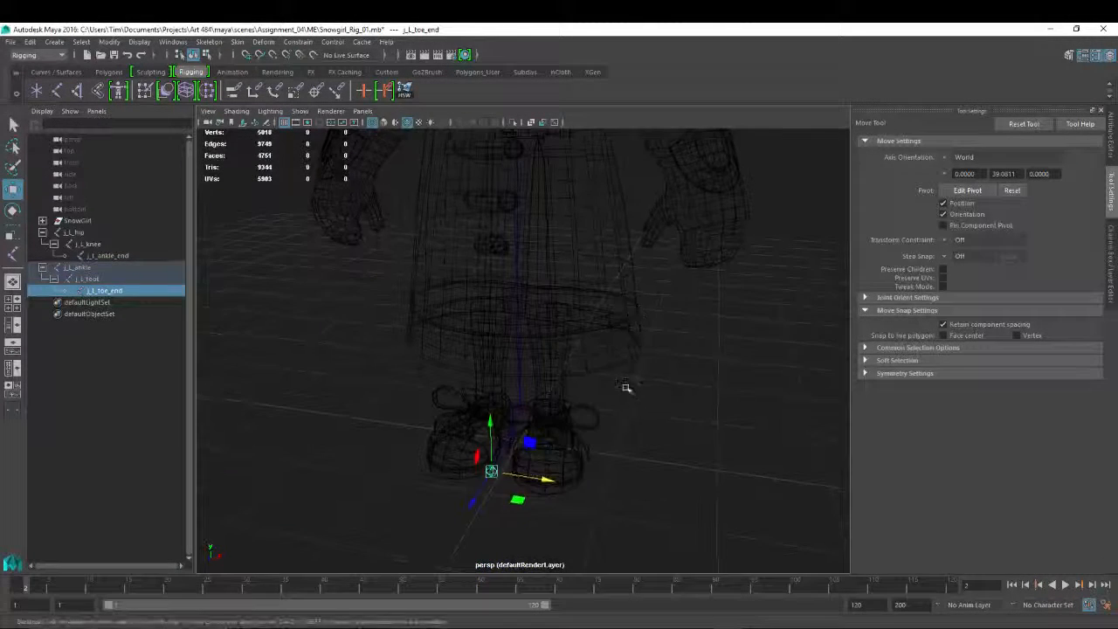
{"action": "mouse_move", "coordinate": [626, 389]}
{"action": "left_mouse_down", "text": "alt"}
{"action": "mouse_move", "coordinate": [652, 387]}
{"action": "mouse_move", "coordinate": [621, 379]}
{"action": "mouse_move", "coordinate": [619, 403]}
{"action": "left_mouse_up", "text": "alt"}
Set the mesh display layer to template and show the character's legs in the front view.
{"action": "key", "text": "space"}
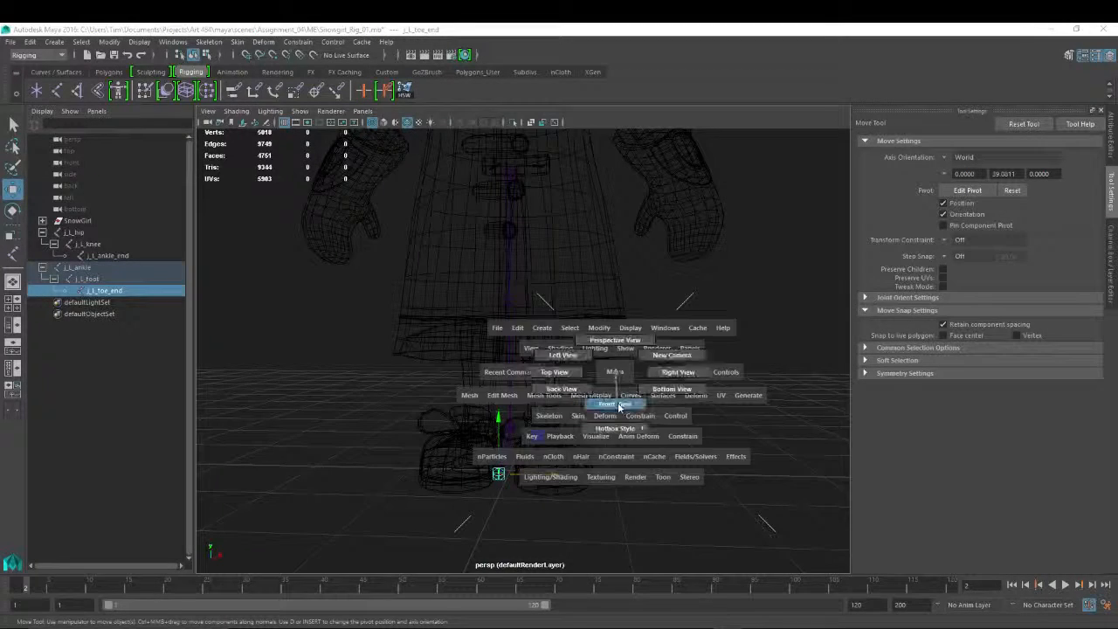
{"action": "right_click_drag", "start_coordinate": [359, 399], "coordinate": [690, 405], "text": "alt"}
{"action": "middle_click_drag", "start_coordinate": [690, 405], "coordinate": [691, 360], "text": "alt"}
{"action": "right_click_drag", "start_coordinate": [692, 360], "coordinate": [666, 446], "text": "alt"}
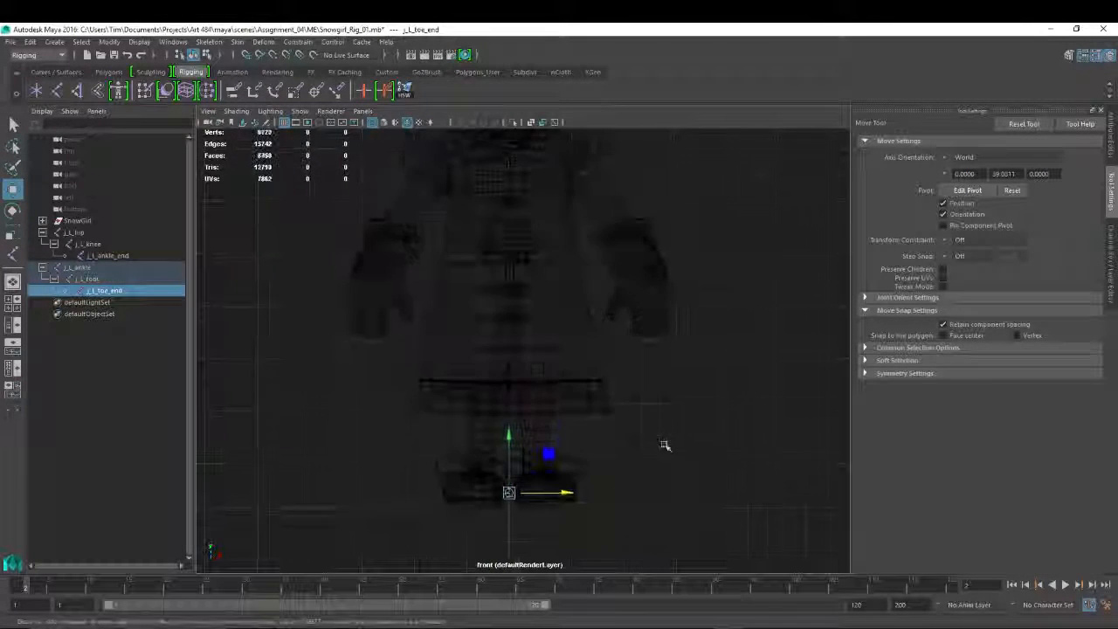
{"action": "key", "text": "ctrl+a"}
{"action": "key", "text": "ctrl+a"}
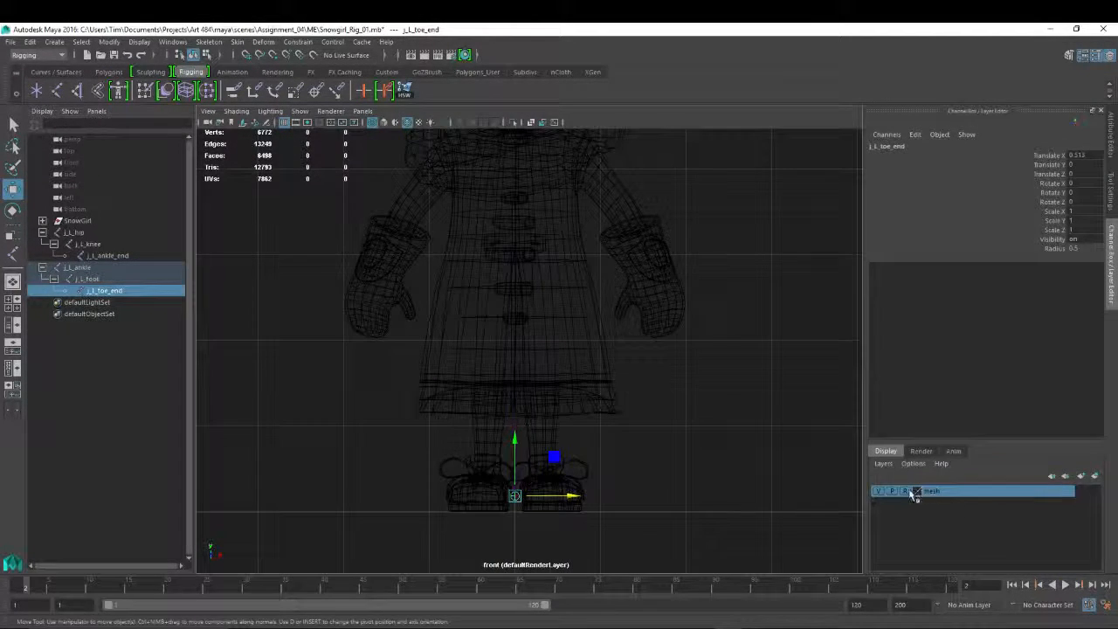
{"action": "left_click", "coordinate": [905, 490]}
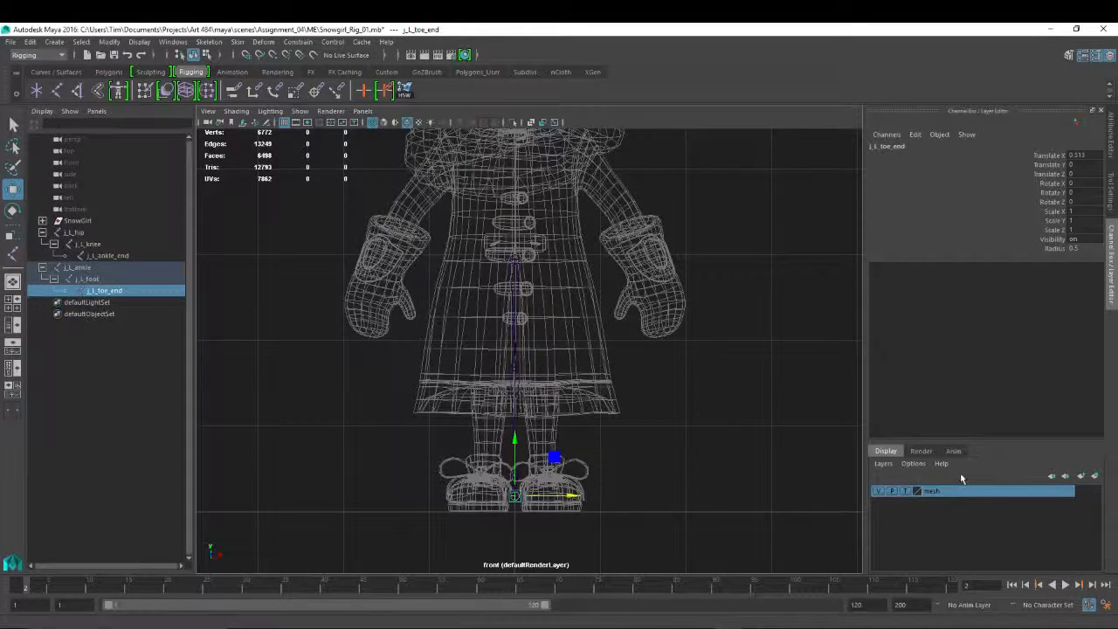
{"action": "right_click_drag", "start_coordinate": [634, 372], "coordinate": [699, 408], "text": "alt"}
{"action": "middle_click_drag", "start_coordinate": [698, 408], "coordinate": [655, 293], "text": "alt"}
{"action": "right_click_drag", "start_coordinate": [655, 292], "coordinate": [641, 392], "text": "alt"}
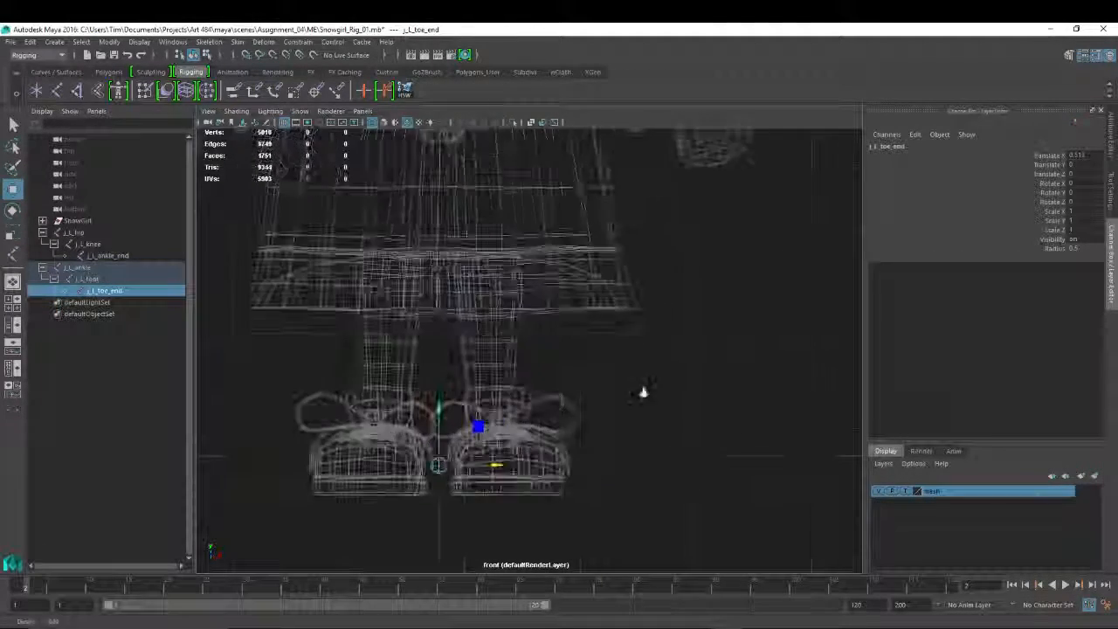
{"action": "middle_click_drag", "start_coordinate": [541, 186], "coordinate": [597, 299], "text": "alt"}
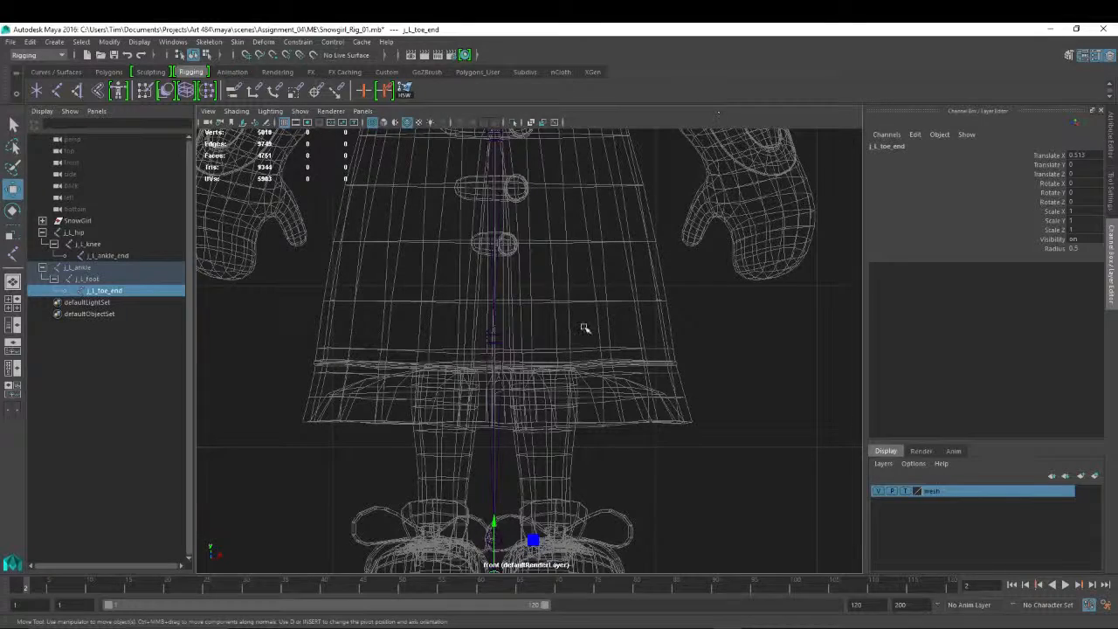
{"action": "middle_click_drag", "start_coordinate": [576, 441], "coordinate": [566, 327], "text": "alt"}
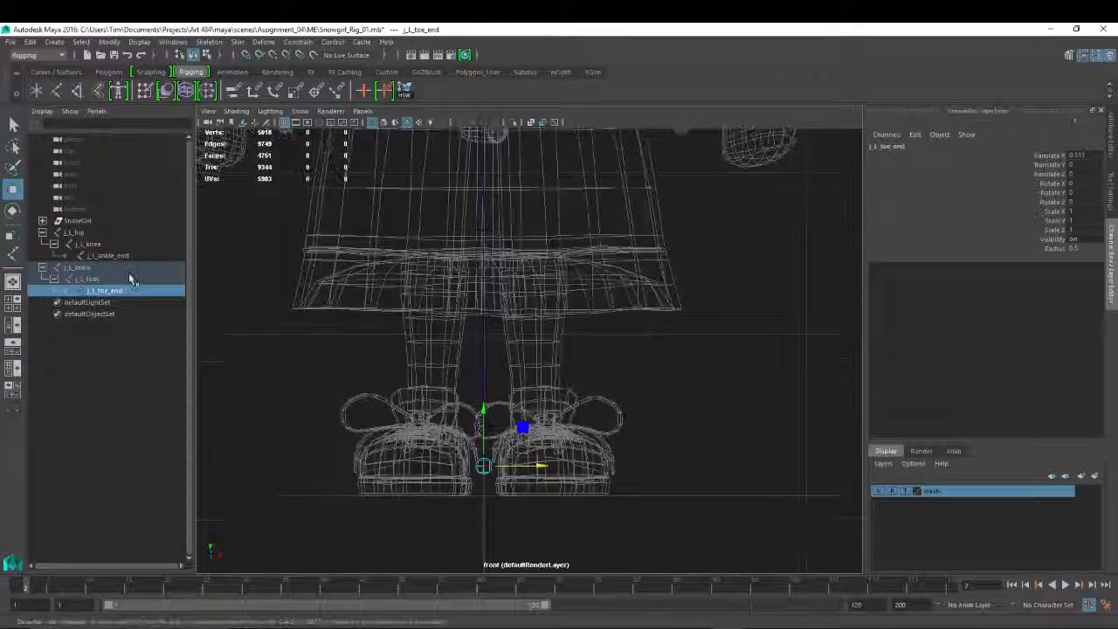
Set the radius of the j_L_ankle joint at the root of the foot chain to 0.25.
{"action": "left_click", "coordinate": [77, 267]}
{"action": "key", "text": "space"}
{"action": "key", "text": "space"}
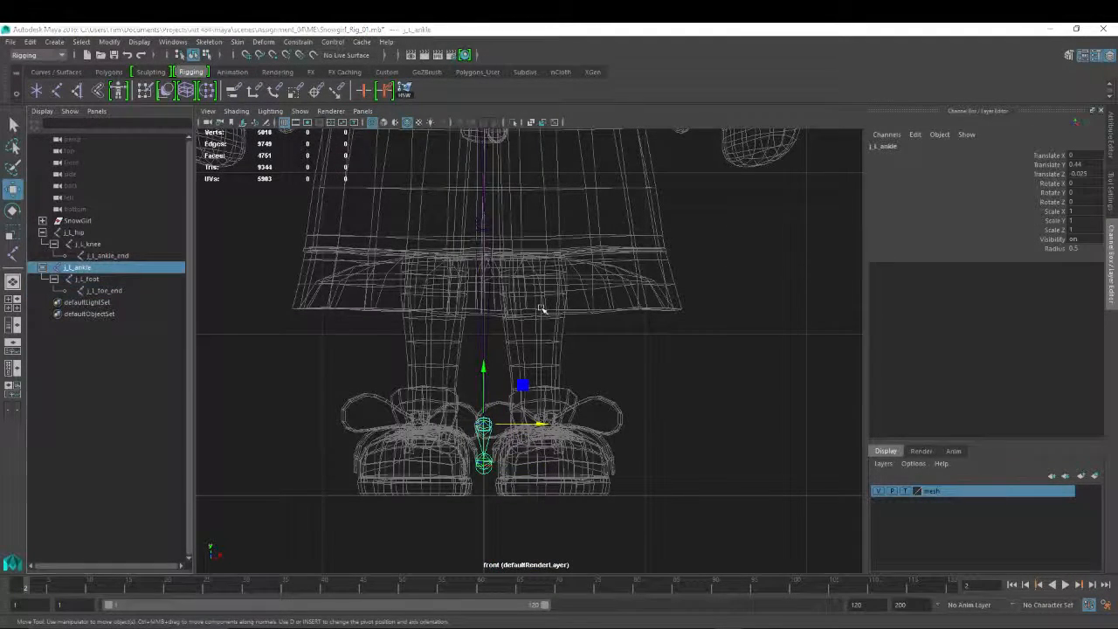
{"action": "left_click_drag", "start_coordinate": [541, 310], "coordinate": [509, 329], "text": "alt"}
{"action": "middle_click_drag", "start_coordinate": [509, 330], "coordinate": [481, 255], "text": "alt"}
{"action": "right_click_drag", "start_coordinate": [481, 255], "coordinate": [611, 409], "text": "alt"}
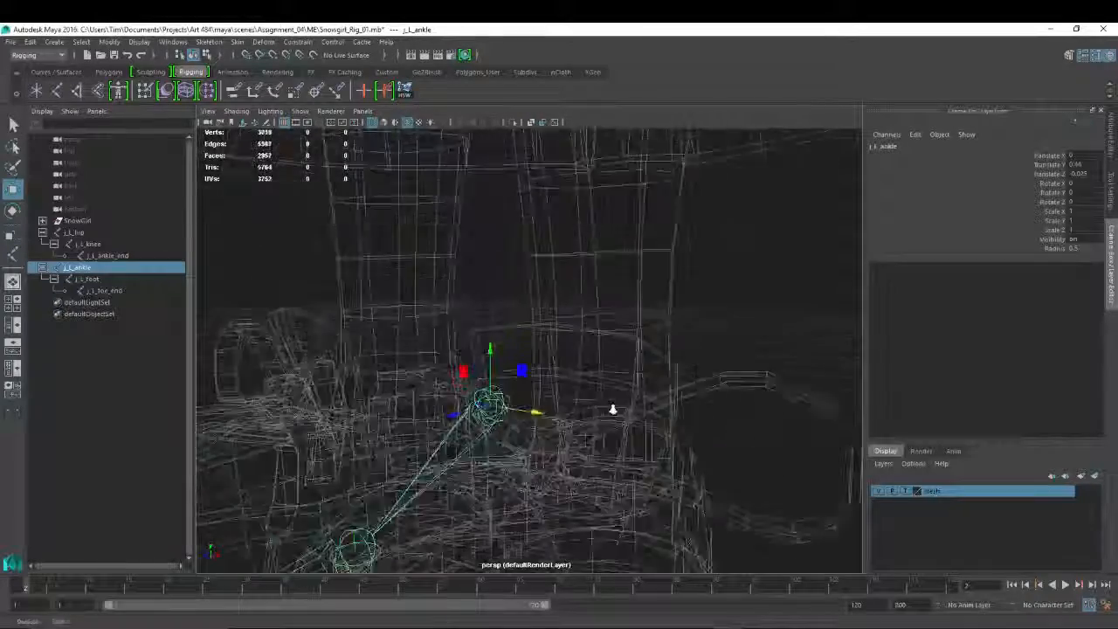
{"action": "middle_click_drag", "start_coordinate": [612, 410], "coordinate": [621, 364], "text": "alt"}
{"action": "right_click_drag", "start_coordinate": [621, 364], "coordinate": [579, 320], "text": "alt"}
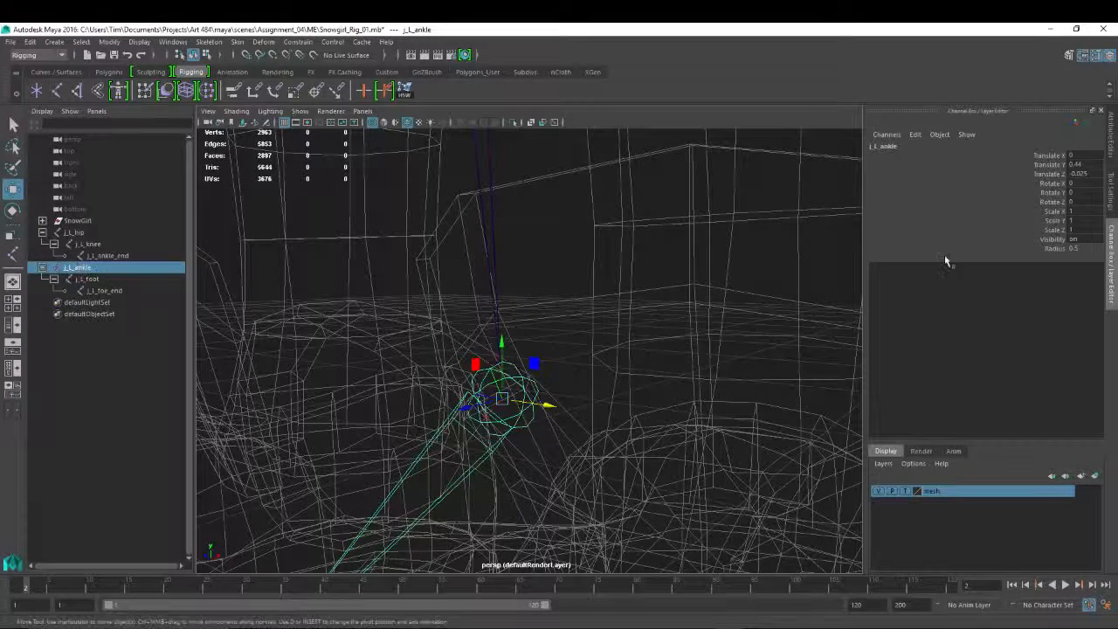
{"action": "double_click", "coordinate": [1074, 248]}
{"action": "key", "text": "Return"}
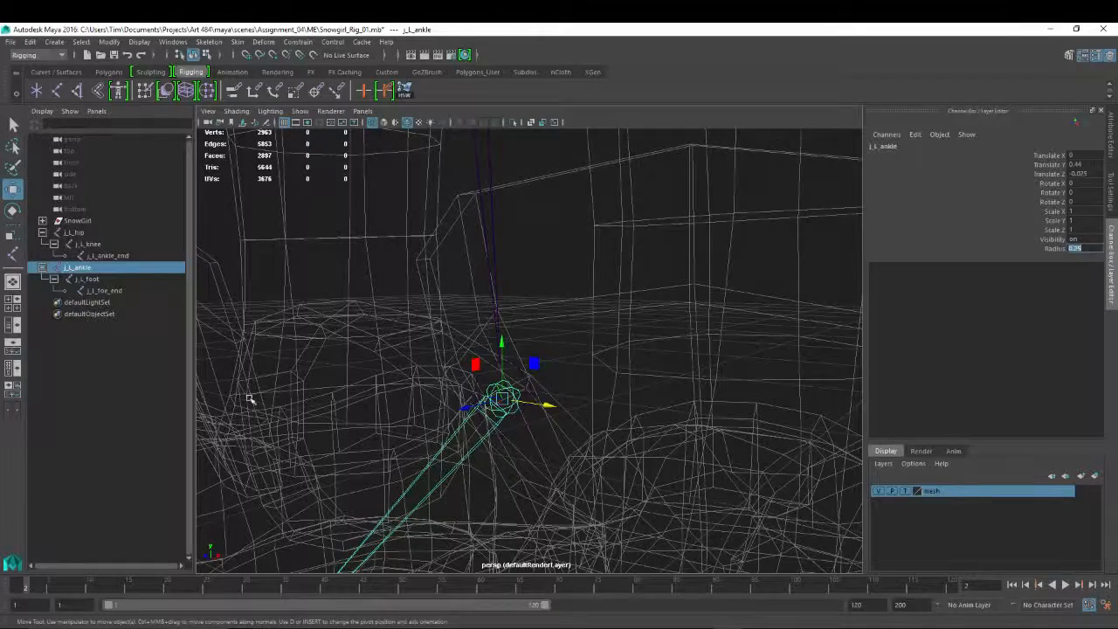
Parent the j_L_ankle foot chain under the j_L_ankle_end joint of the leg chain.
{"action": "left_click_drag", "start_coordinate": [251, 398], "coordinate": [324, 380], "text": "alt"}
{"action": "left_click", "coordinate": [582, 348]}
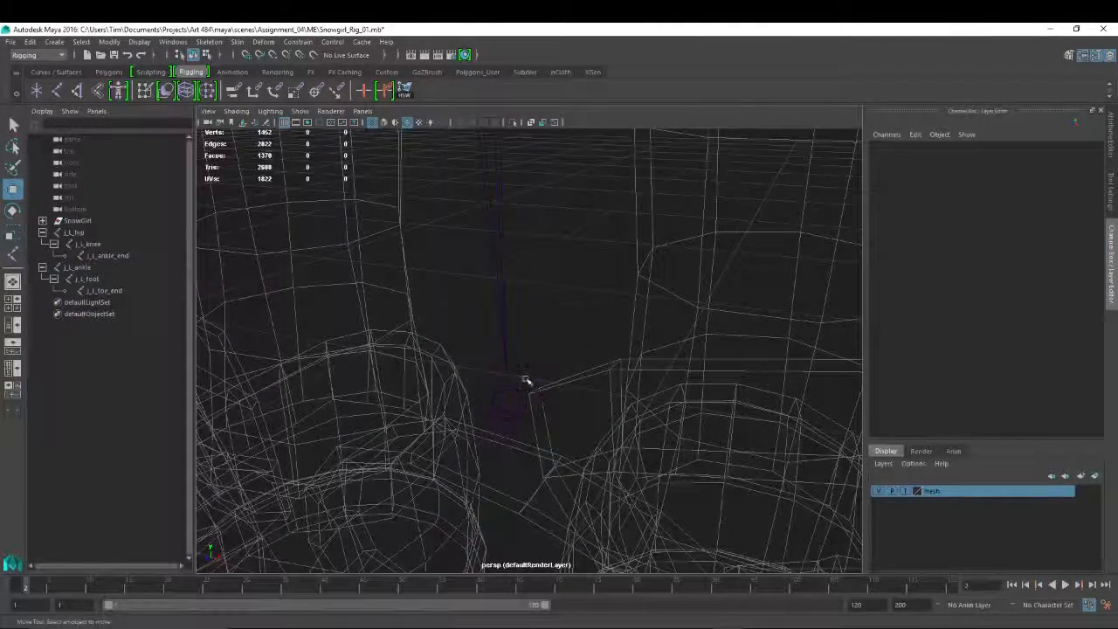
{"action": "left_click", "coordinate": [537, 373]}
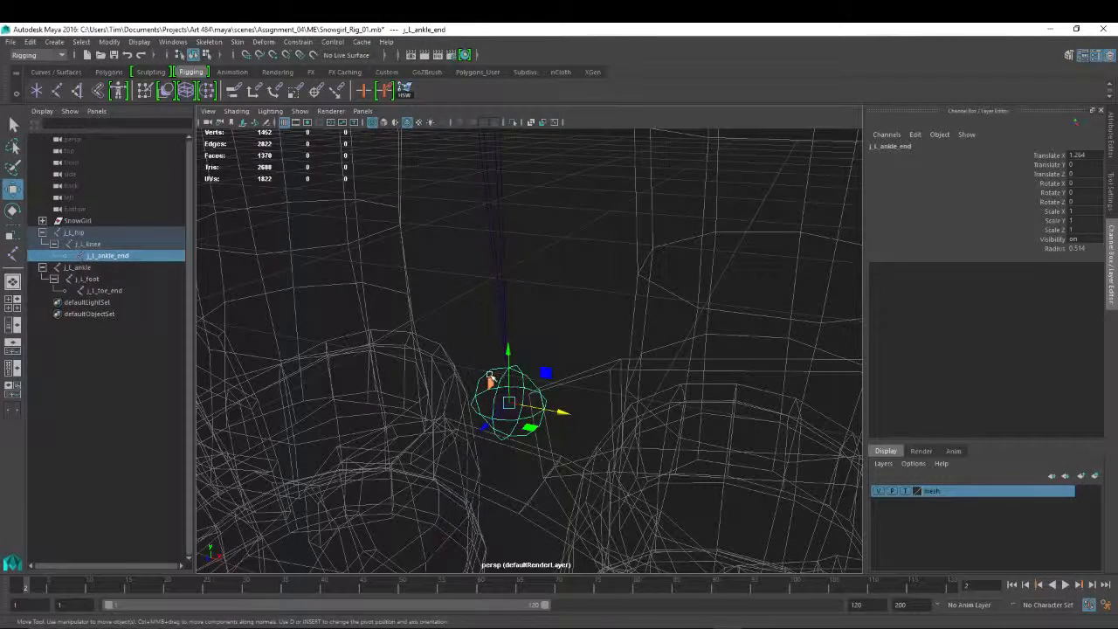
{"action": "right_click_drag", "start_coordinate": [650, 385], "coordinate": [427, 354], "text": "alt"}
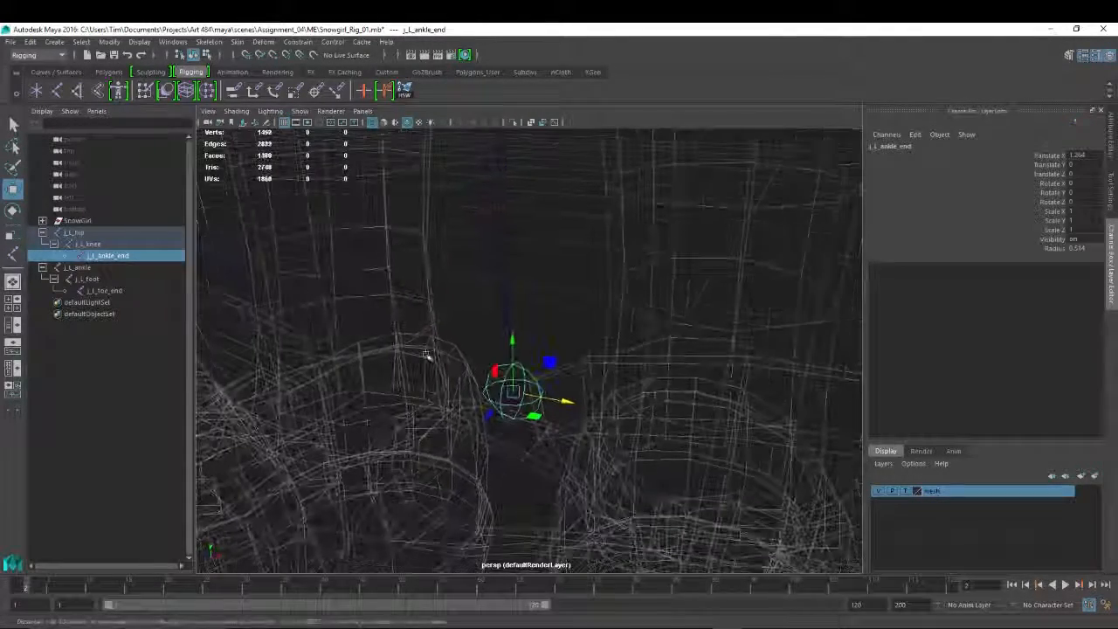
{"action": "left_click_drag", "start_coordinate": [612, 399], "coordinate": [579, 375], "text": "alt"}
{"action": "left_click", "coordinate": [82, 268]}
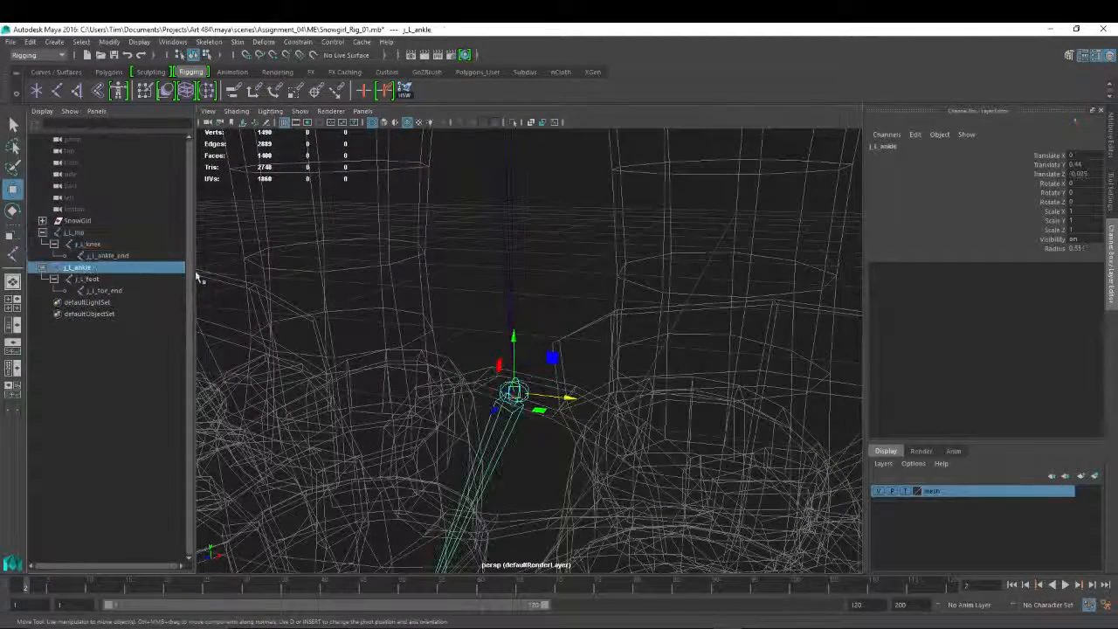
{"action": "left_click", "coordinate": [110, 254]}
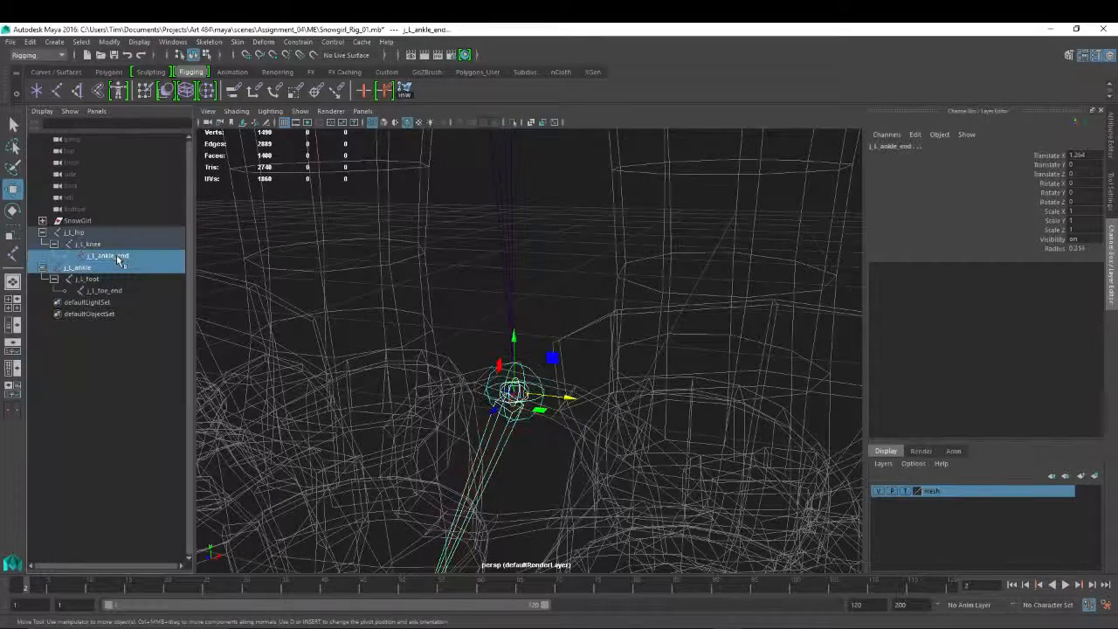
{"action": "left_click", "coordinate": [625, 331]}
{"action": "left_click", "coordinate": [506, 428]}
{"action": "left_click", "coordinate": [531, 373]}
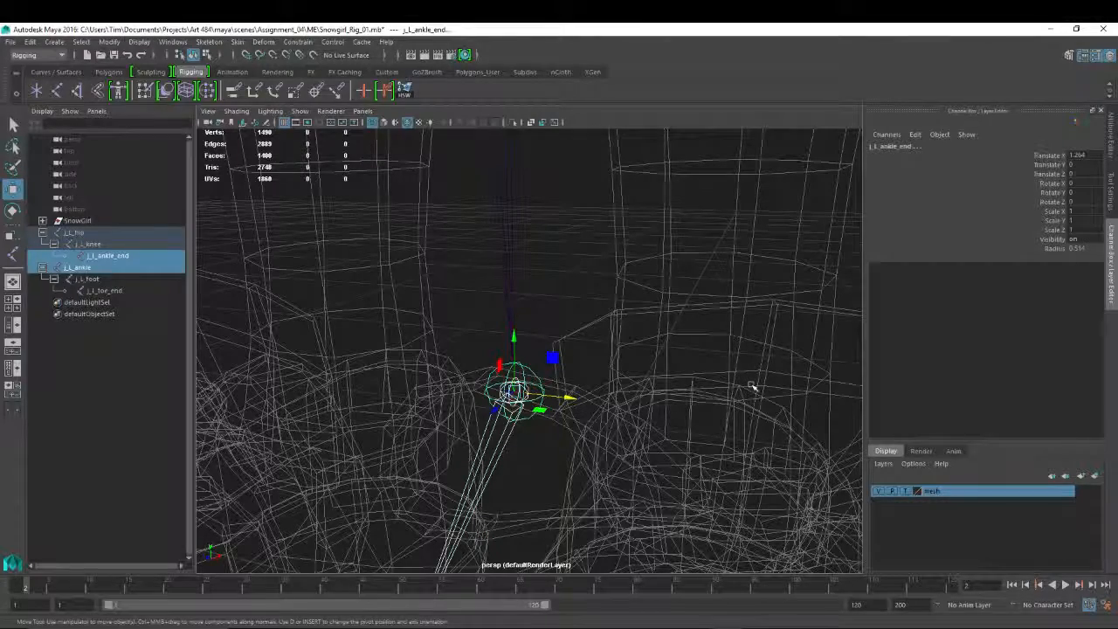
{"action": "key", "text": "p"}
Test the joined hierarchy by rotating the j_L_knee joint about its Z axis, and undo the rotation.
{"action": "mouse_move", "coordinate": [724, 329]}
{"action": "right_mouse_down", "text": "alt"}
{"action": "mouse_move", "coordinate": [487, 205]}
{"action": "mouse_move", "coordinate": [452, 200]}
{"action": "right_mouse_up", "text": "alt"}
{"action": "right_click_drag", "start_coordinate": [650, 244], "coordinate": [588, 202], "text": "alt"}
{"action": "left_click_drag", "start_coordinate": [497, 184], "coordinate": [519, 199]}
{"action": "key", "text": "e"}
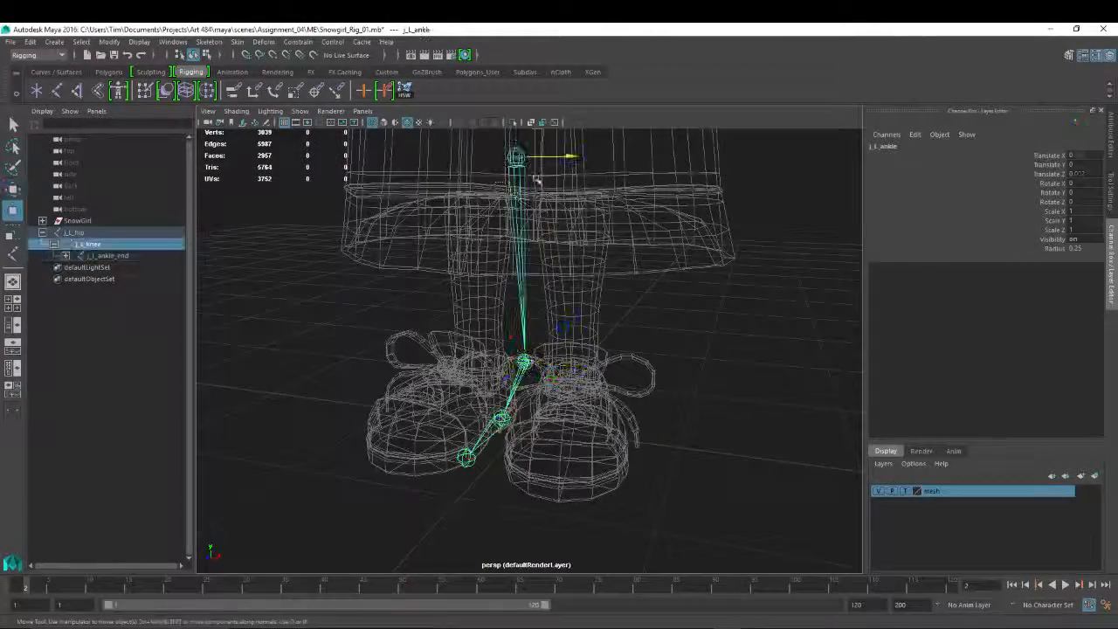
{"action": "left_click_drag", "start_coordinate": [498, 148], "coordinate": [504, 226]}
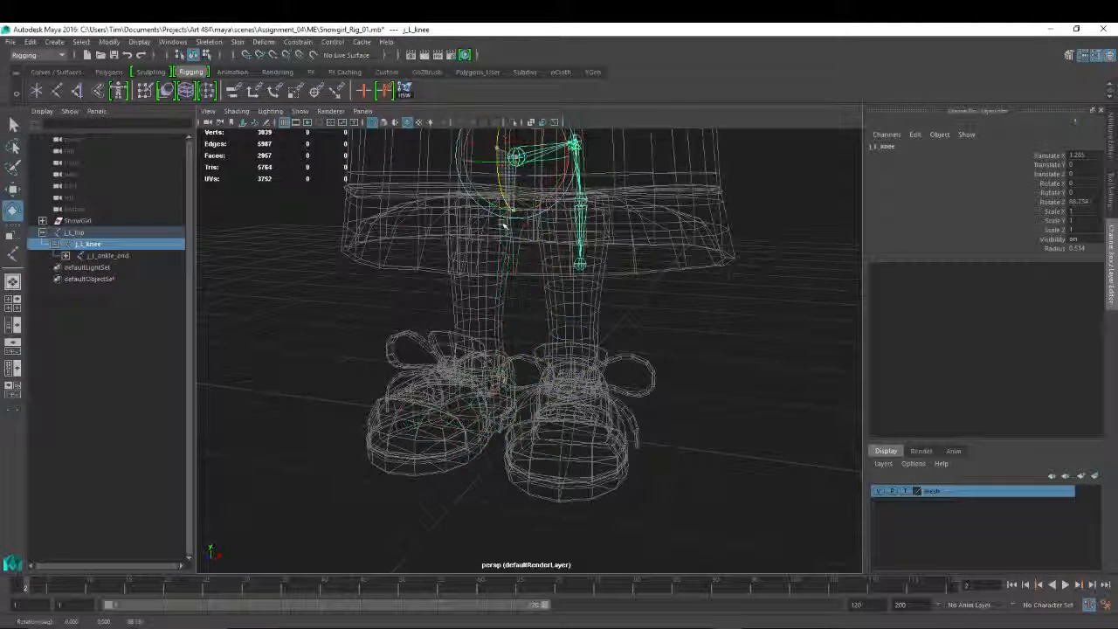
{"action": "key", "text": "ctrl+z"}
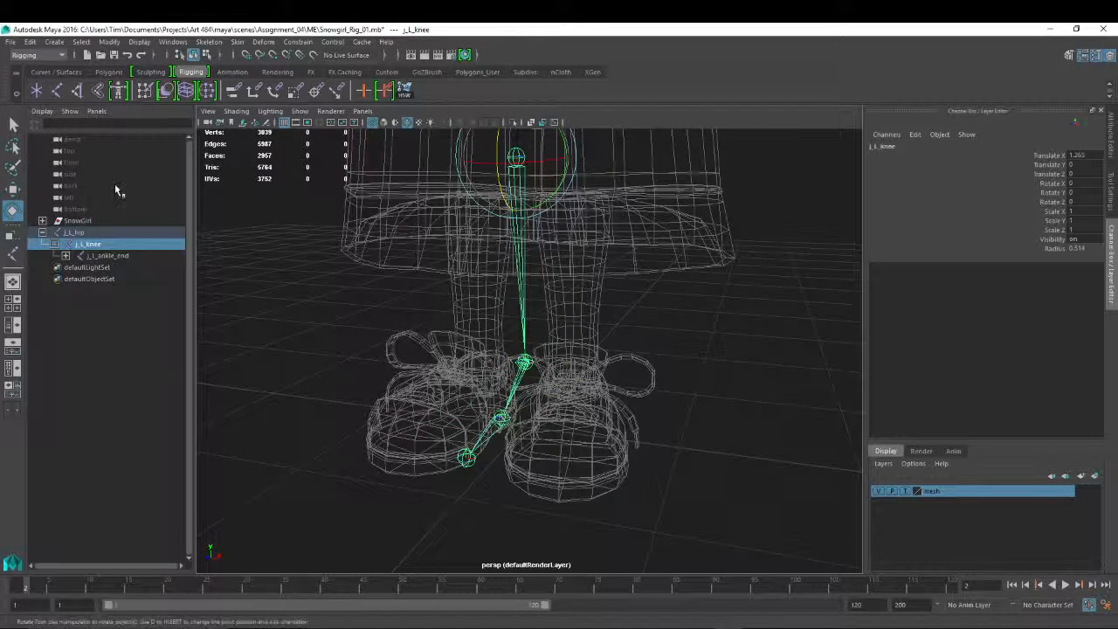
Save the scene as a new version named Snowgirl_Rig_02 in the same folder.
{"action": "left_click", "coordinate": [11, 42]}
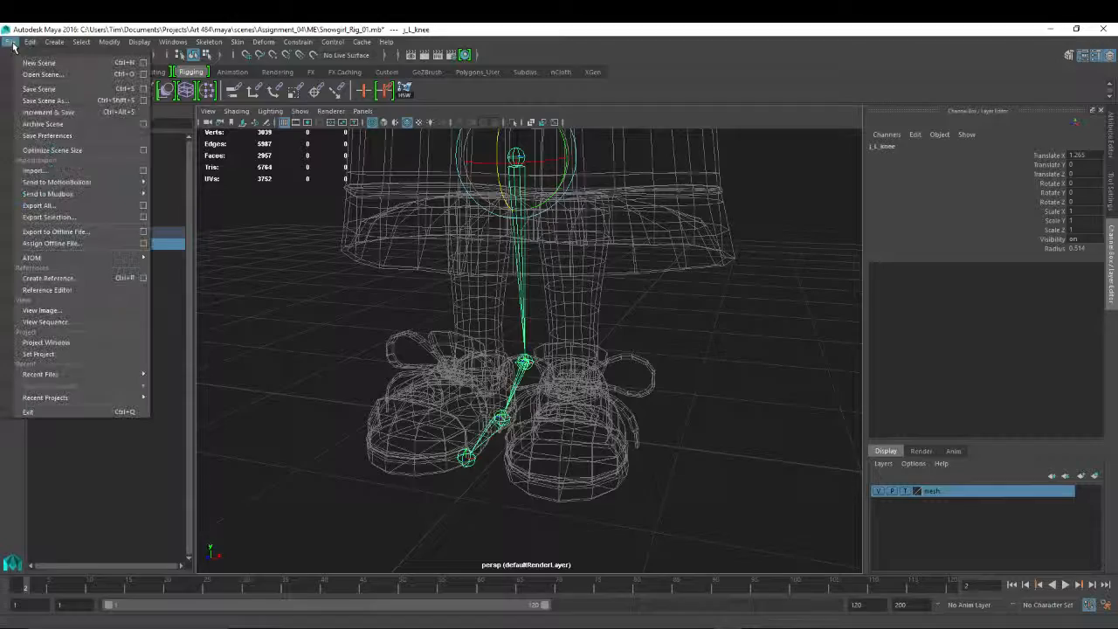
{"action": "left_click", "coordinate": [45, 100]}
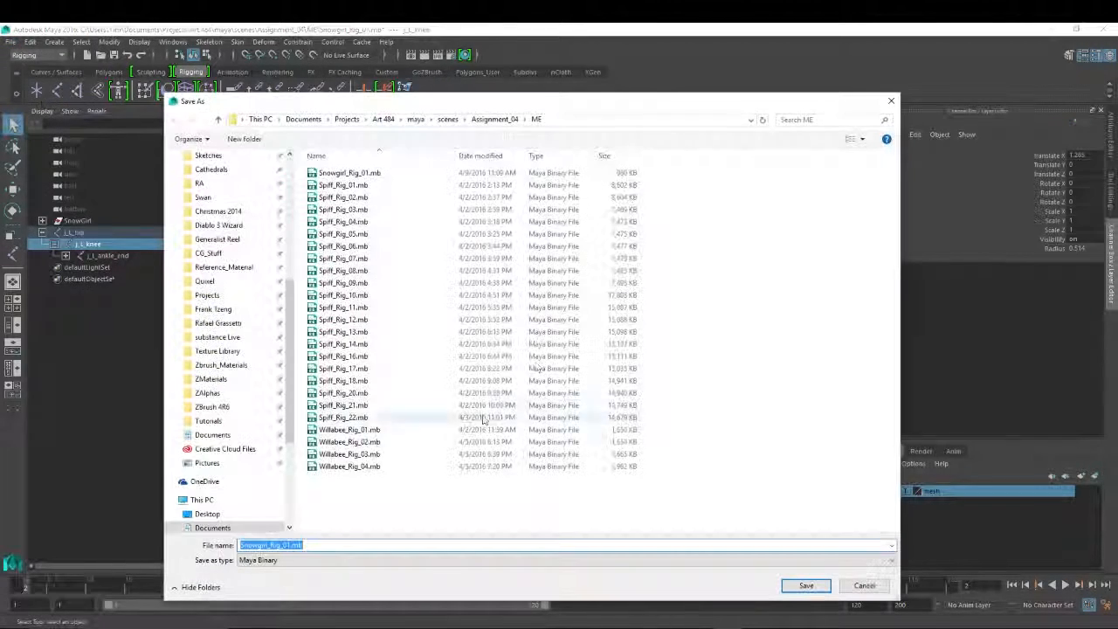
{"action": "left_click", "coordinate": [305, 544]}
{"action": "type", "text": "02"}
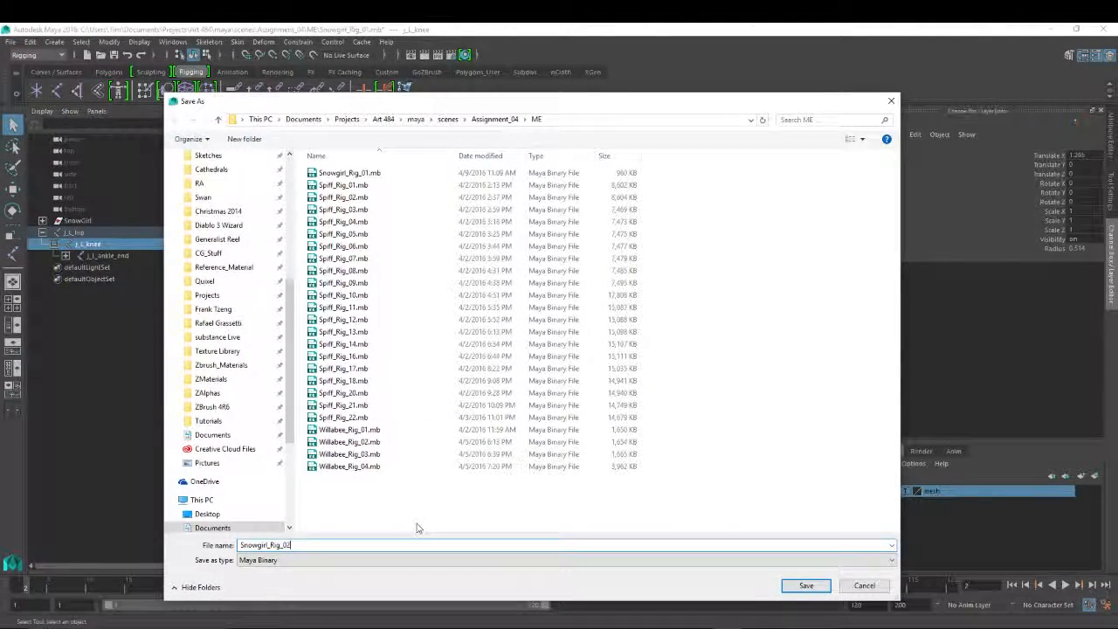
{"action": "key", "text": "Return"}
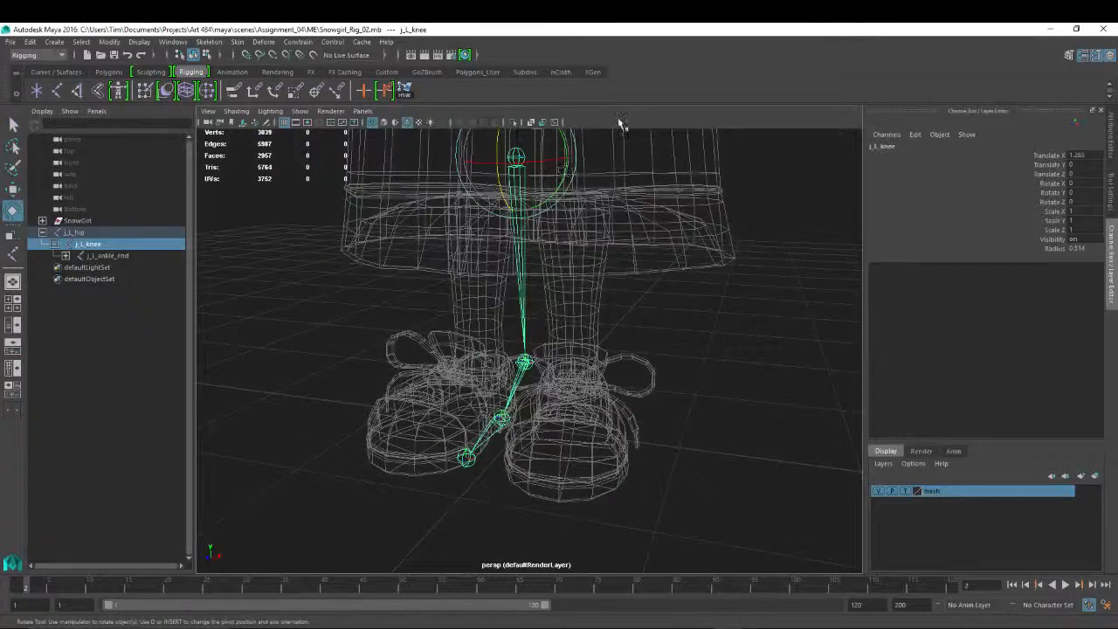
Examine the joined leg and foot chain from the front and side, with j_L_ankle_end selected.
{"action": "right_click_drag", "start_coordinate": [716, 324], "coordinate": [594, 287], "text": "alt"}
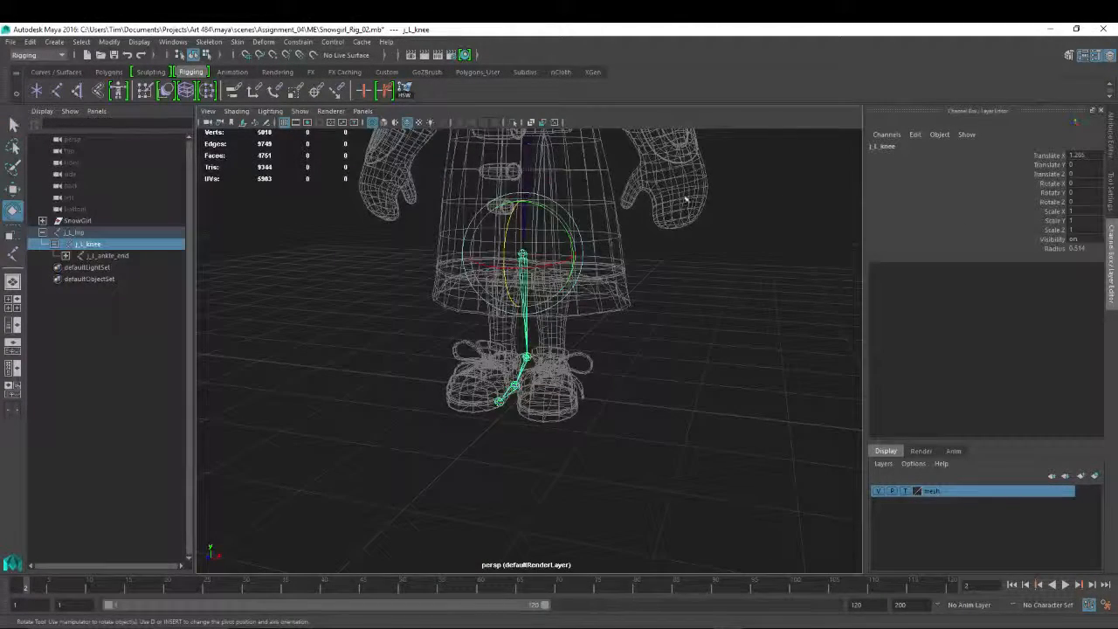
{"action": "left_click_drag", "start_coordinate": [774, 256], "coordinate": [681, 201], "text": "alt"}
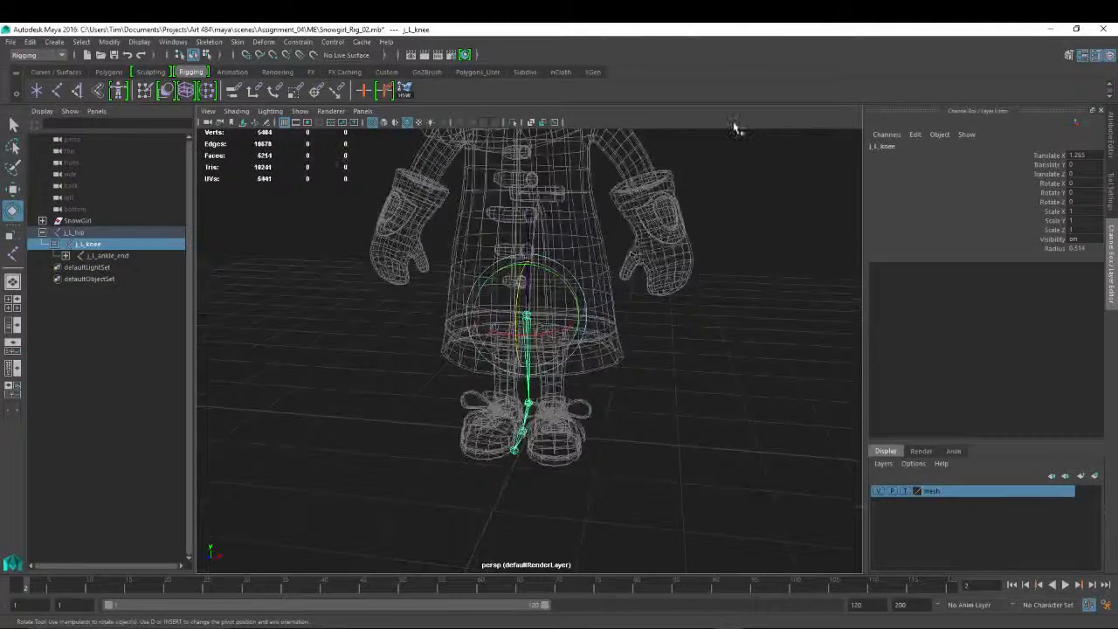
{"action": "key", "text": "q"}
{"action": "key", "text": "e"}
{"action": "left_click", "coordinate": [111, 255]}
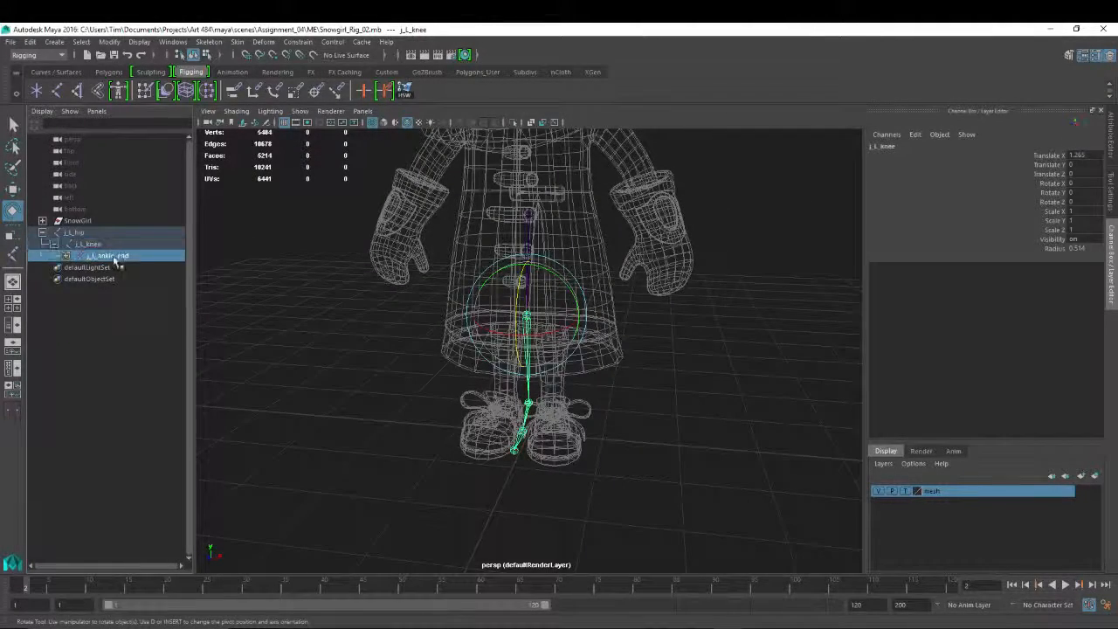
{"action": "left_click_drag", "start_coordinate": [709, 296], "coordinate": [427, 287], "text": "alt"}
{"action": "right_click_drag", "start_coordinate": [427, 287], "coordinate": [606, 254], "text": "alt"}
In the front view, move the whole chain from j_L_hip along X to about 0.32, centring it in the character's left leg.
{"action": "key", "text": "space"}
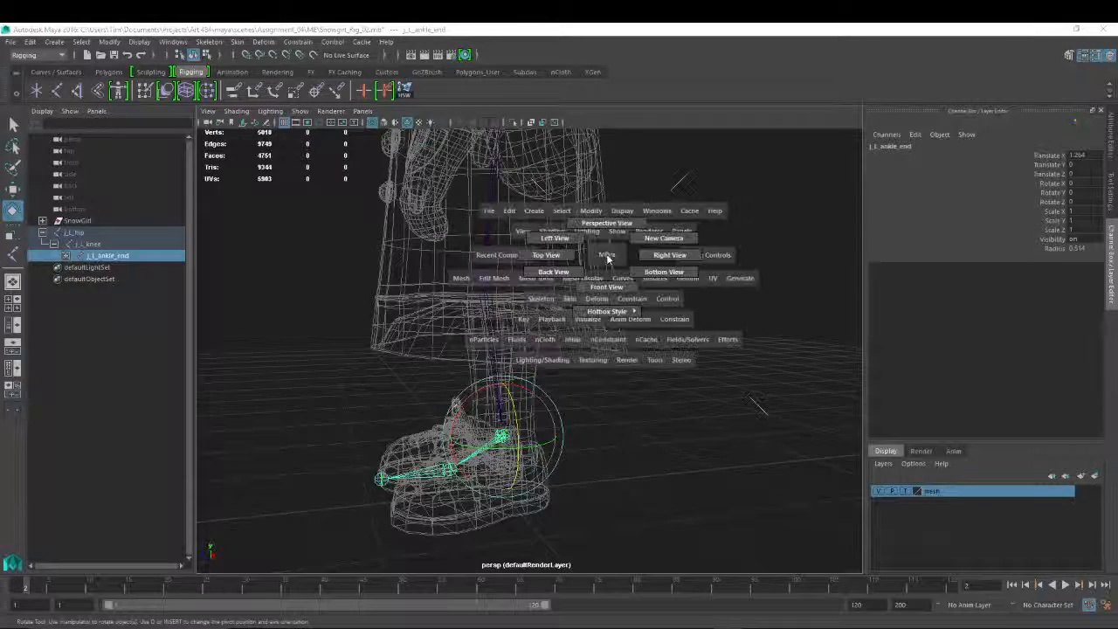
{"action": "left_click_drag", "start_coordinate": [606, 255], "coordinate": [599, 297]}
{"action": "right_click_drag", "start_coordinate": [594, 300], "coordinate": [505, 201], "text": "alt"}
{"action": "middle_click_drag", "start_coordinate": [505, 200], "coordinate": [501, 217], "text": "alt"}
{"action": "right_click_drag", "start_coordinate": [501, 216], "coordinate": [523, 213], "text": "alt"}
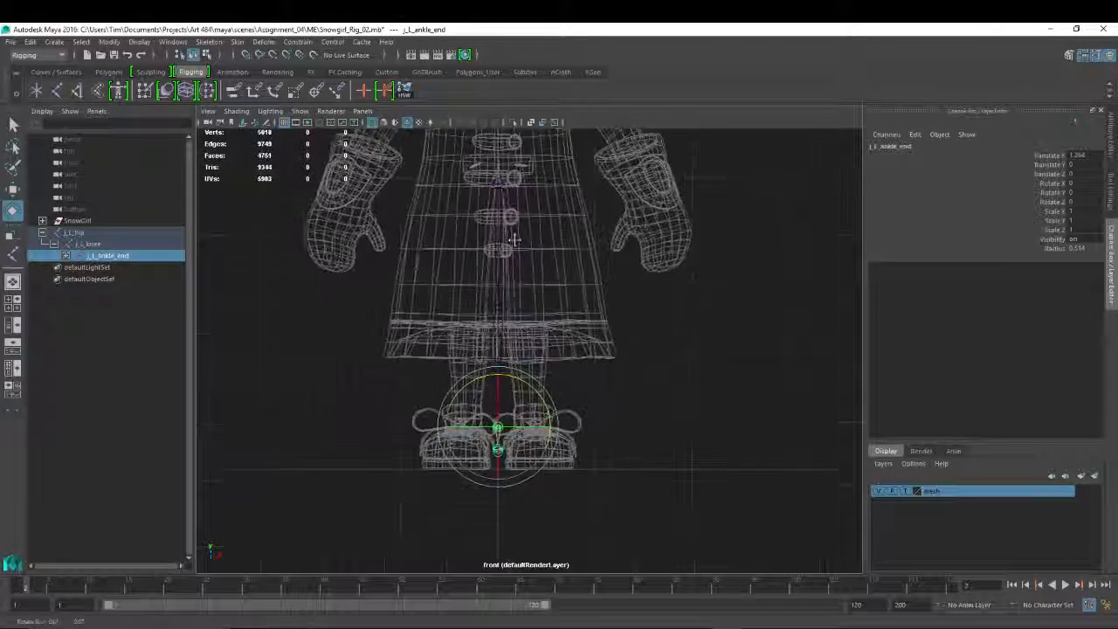
{"action": "middle_click_drag", "start_coordinate": [523, 213], "coordinate": [526, 225], "text": "alt"}
{"action": "key", "text": "Up"}
{"action": "key", "text": "Up"}
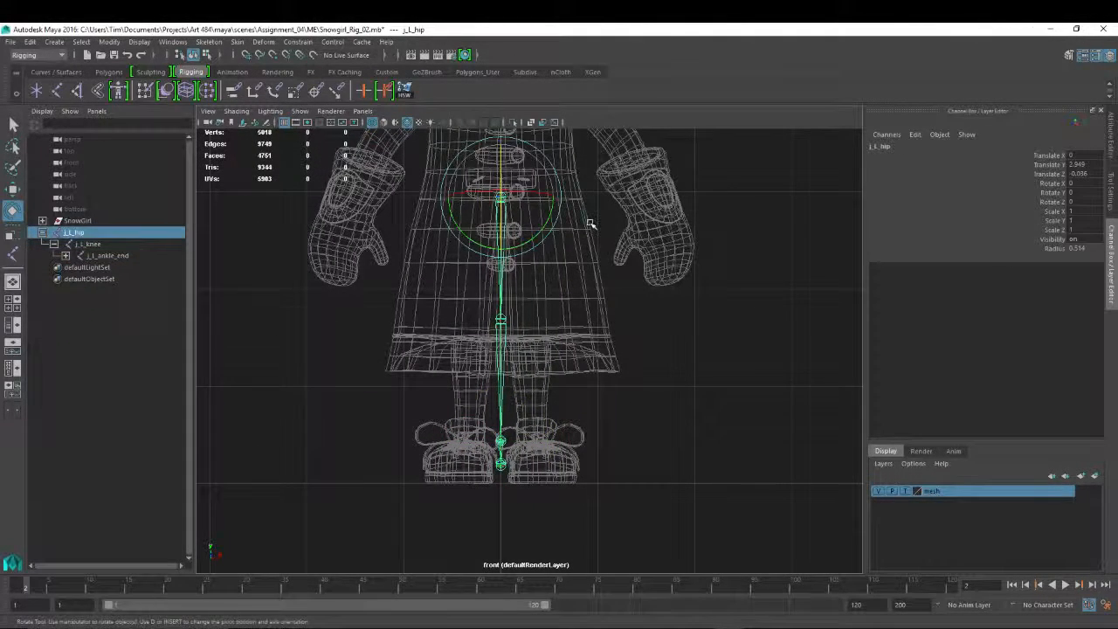
{"action": "key", "text": "w"}
{"action": "left_click", "coordinate": [559, 199]}
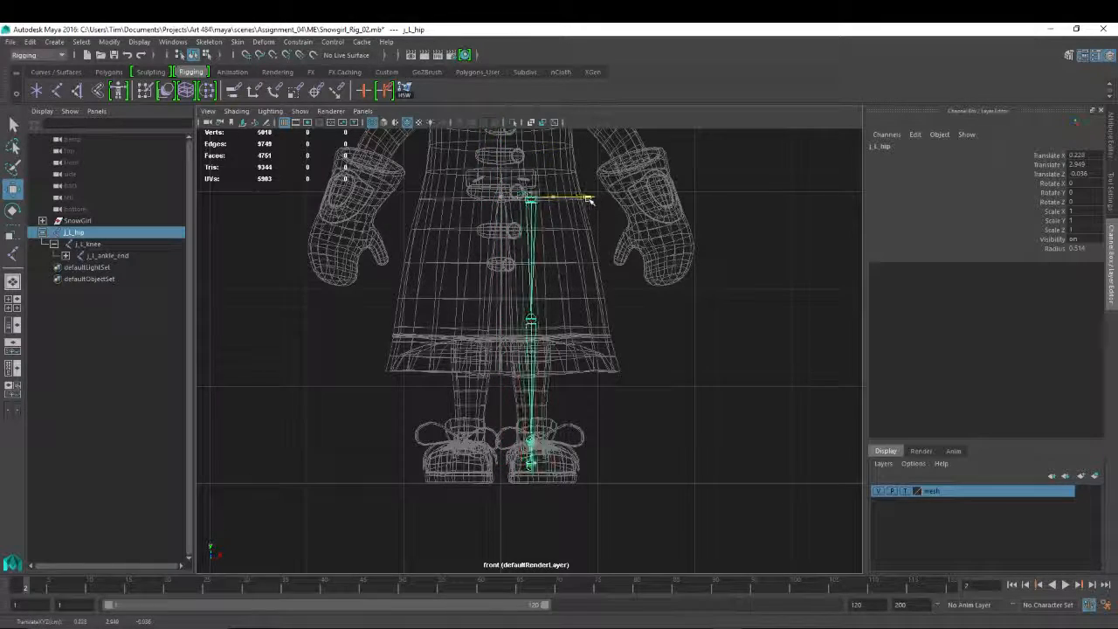
{"action": "left_click_drag", "start_coordinate": [589, 200], "coordinate": [591, 200]}
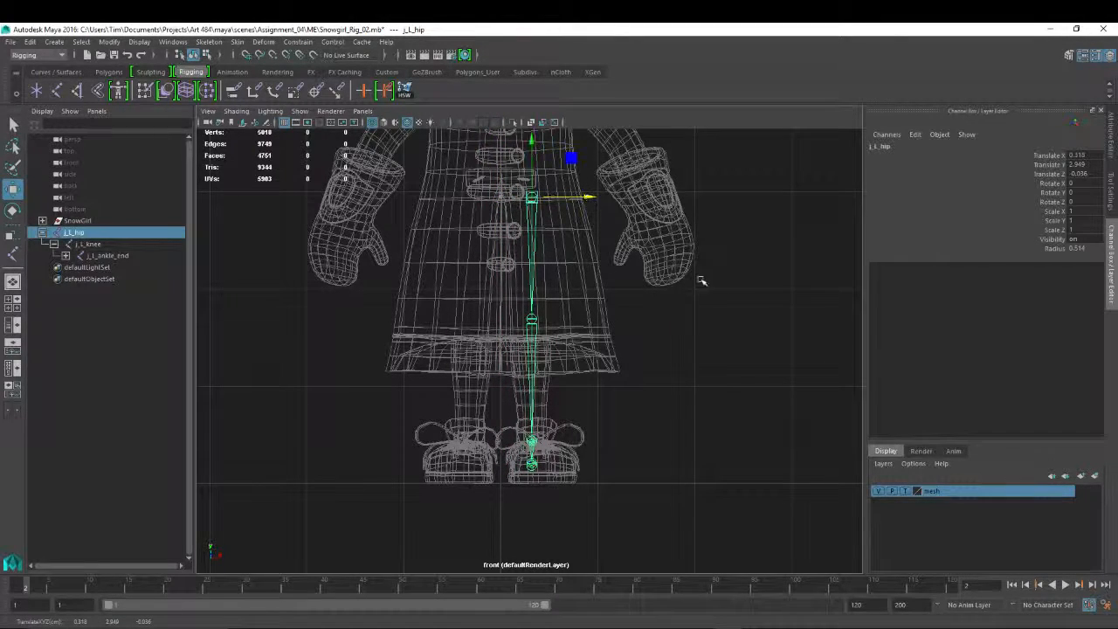
Examine in the front view how the hip, knee, ankle and foot joints line up with the character's left leg.
{"action": "left_click_drag", "start_coordinate": [716, 300], "coordinate": [683, 281], "text": "alt"}
{"action": "right_click_drag", "start_coordinate": [684, 281], "coordinate": [701, 285], "text": "alt"}
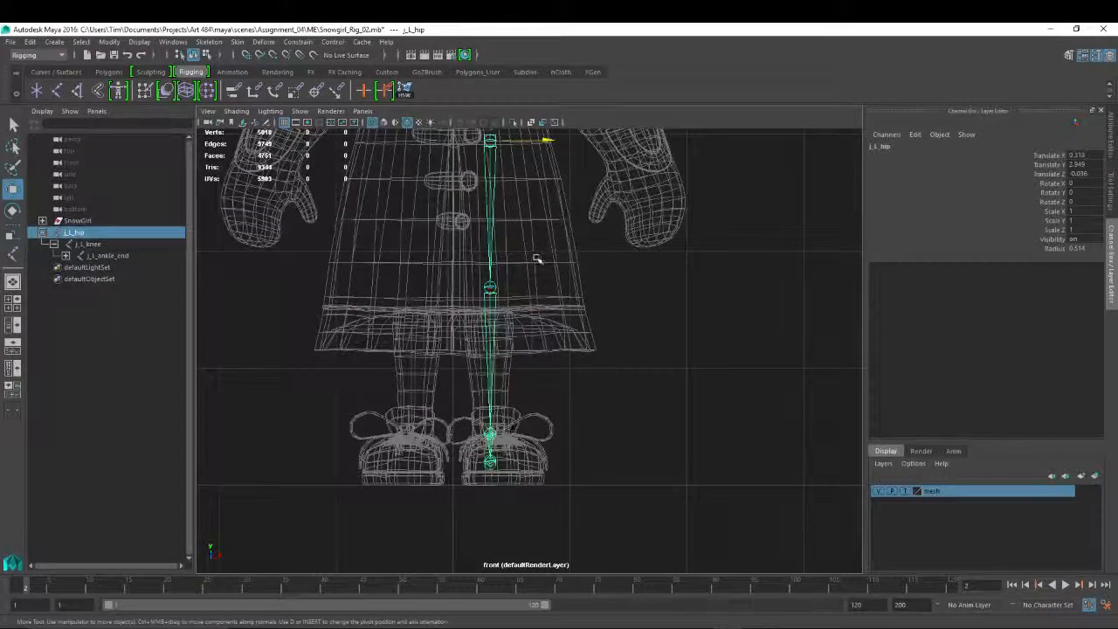
{"action": "scroll", "coordinate": [649, 317], "scroll_direction": "down", "scroll_amount": 5}
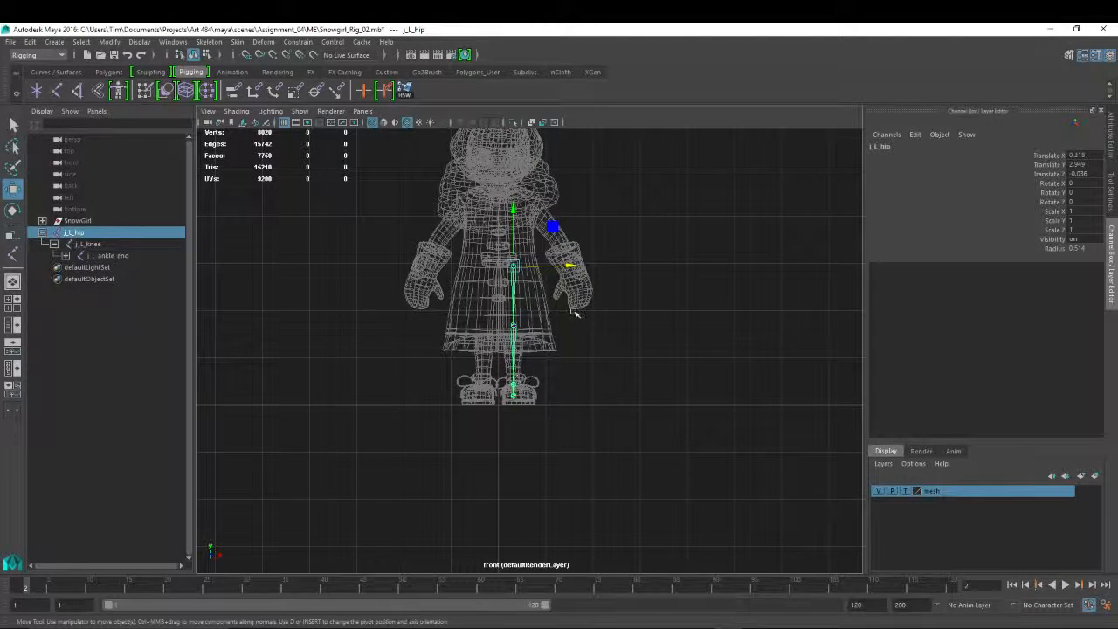
{"action": "middle_click_drag", "start_coordinate": [575, 313], "coordinate": [575, 325], "text": "alt"}
{"action": "right_click_drag", "start_coordinate": [574, 326], "coordinate": [594, 359], "text": "alt"}
{"action": "middle_click_drag", "start_coordinate": [585, 331], "coordinate": [597, 352], "text": "alt"}
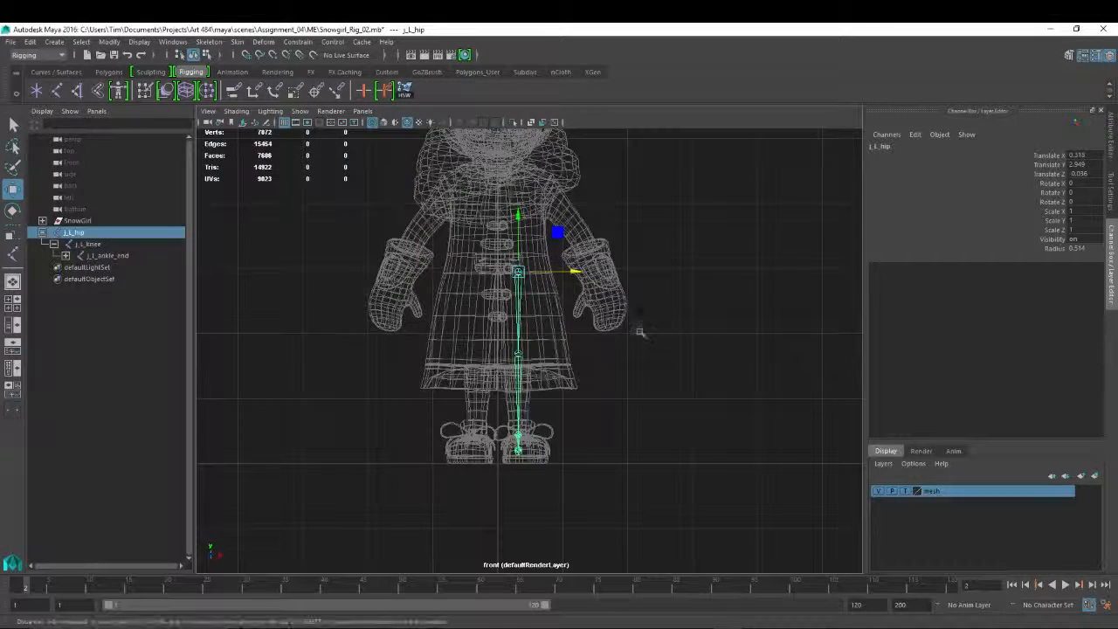
{"action": "middle_click_drag", "start_coordinate": [657, 413], "coordinate": [638, 349], "text": "alt"}
{"action": "right_click_drag", "start_coordinate": [638, 349], "coordinate": [644, 364], "text": "alt"}
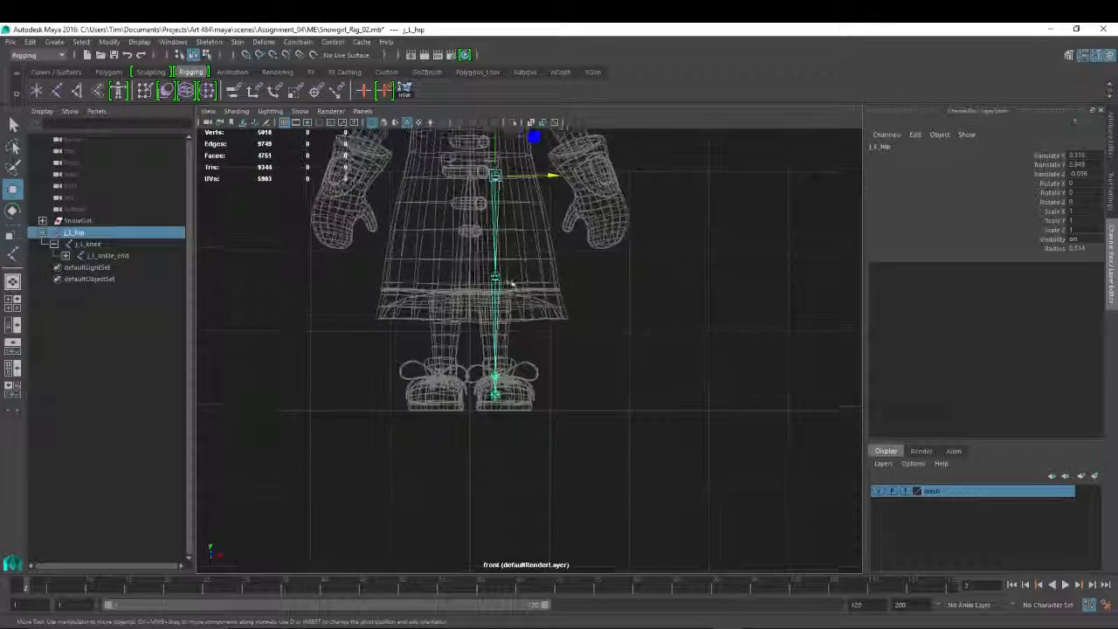
{"action": "right_click_drag", "start_coordinate": [512, 282], "coordinate": [499, 421], "text": "alt"}
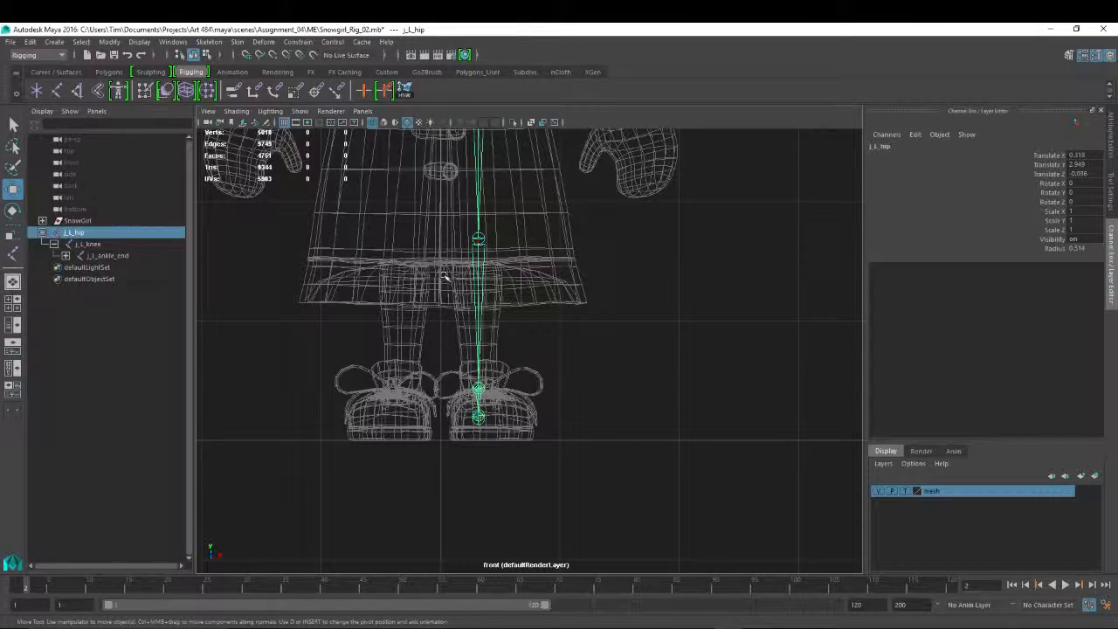
{"action": "right_click_drag", "start_coordinate": [633, 285], "coordinate": [581, 254], "text": "alt"}
{"action": "middle_click_drag", "start_coordinate": [581, 254], "coordinate": [571, 272], "text": "alt"}
{"action": "right_click_drag", "start_coordinate": [571, 272], "coordinate": [584, 300], "text": "alt"}
{"action": "middle_click_drag", "start_coordinate": [584, 300], "coordinate": [593, 341], "text": "alt"}
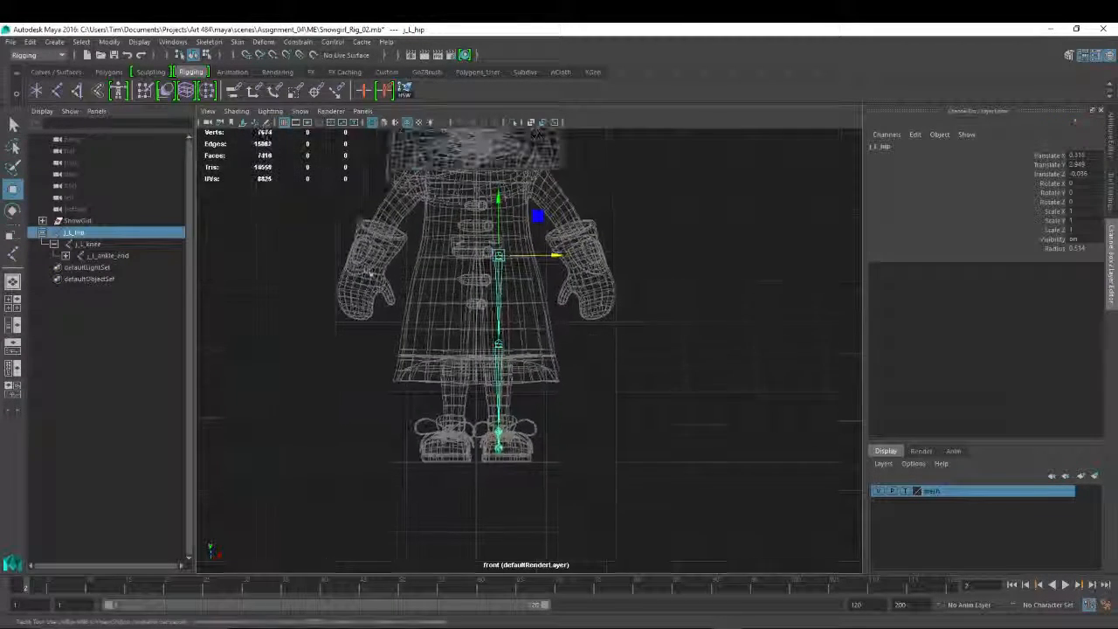
{"action": "right_click_drag", "start_coordinate": [370, 274], "coordinate": [548, 335], "text": "alt"}
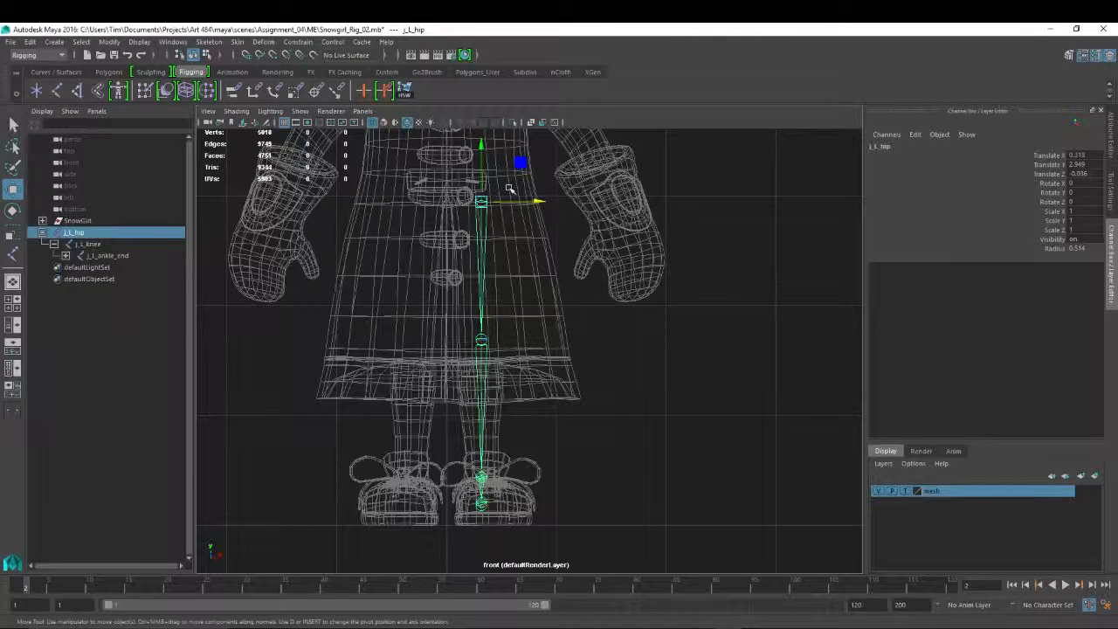
Try rotating the j_L_hip joint about 9.5 degrees around Z, and undo the rotation.
{"action": "key", "text": "e"}
{"action": "mouse_move", "coordinate": [480, 217]}
{"action": "left_mouse_down"}
{"action": "mouse_move", "coordinate": [481, 206]}
{"action": "mouse_move", "coordinate": [477, 216]}
{"action": "left_mouse_up"}
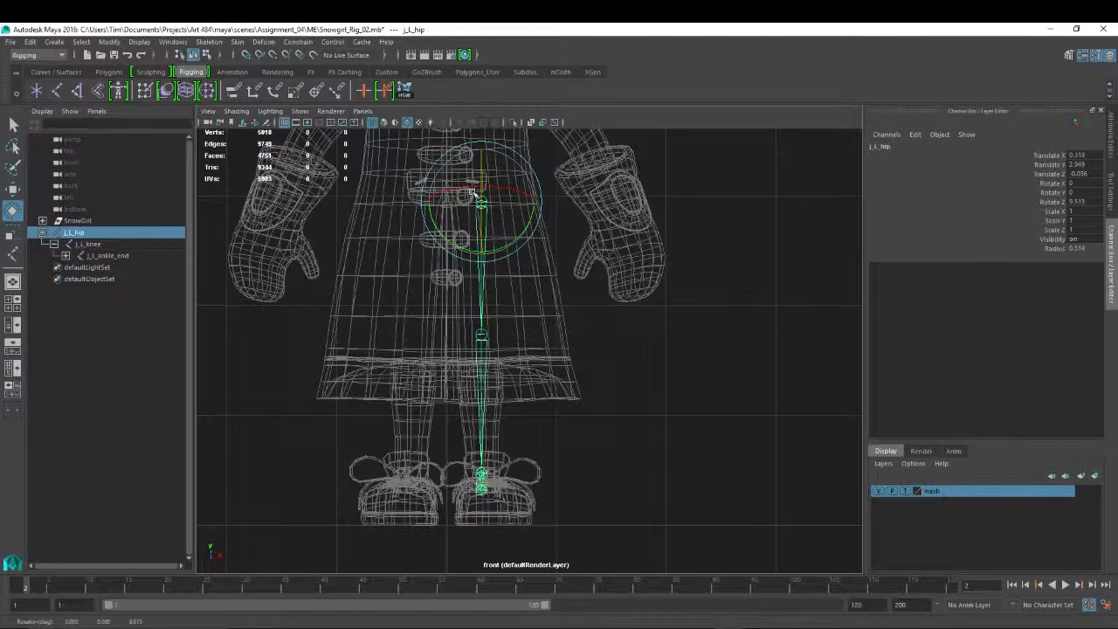
{"action": "key", "text": "ctrl+z"}
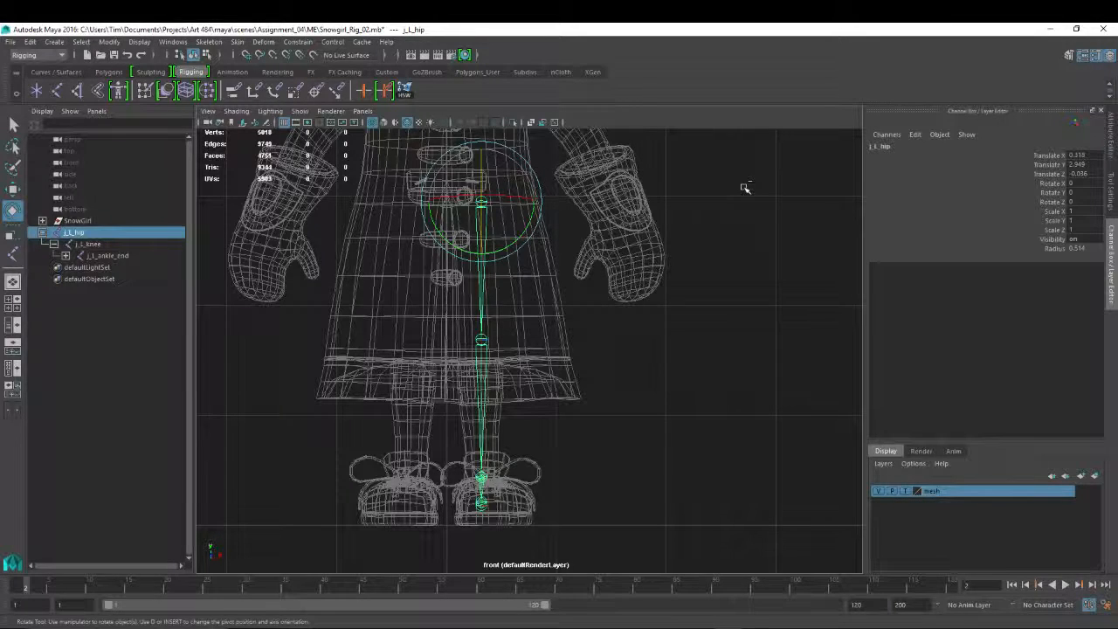
Set the j_L_hip Joint Orient to 88.540 in X and -89.160 in Z, then test-rotate the joint and undo the rotation.
{"action": "key", "text": "ctrl+a"}
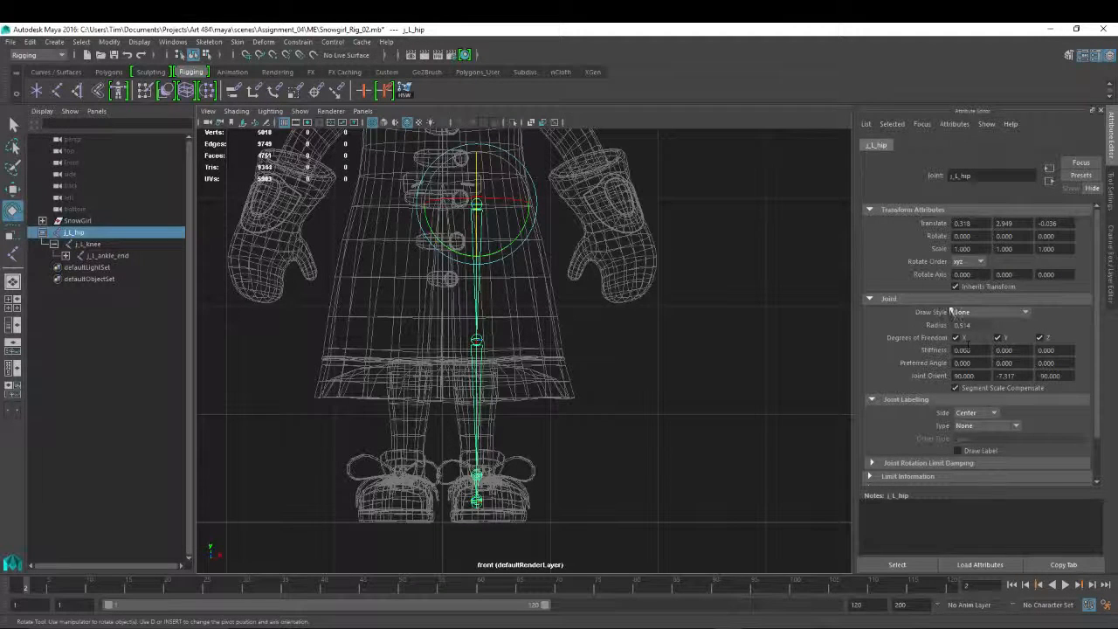
{"action": "left_click", "coordinate": [887, 298]}
{"action": "left_click", "coordinate": [887, 298]}
{"action": "left_click_drag", "start_coordinate": [965, 376], "coordinate": [882, 390], "text": "ctrl"}
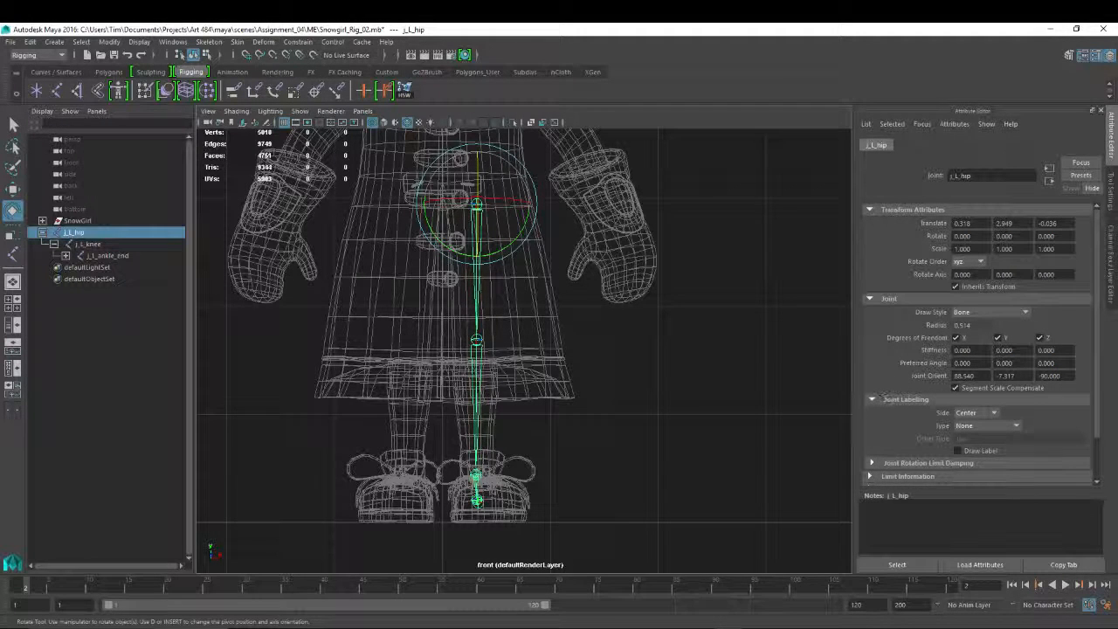
{"action": "left_click_drag", "start_coordinate": [1038, 377], "coordinate": [1080, 379], "text": "ctrl"}
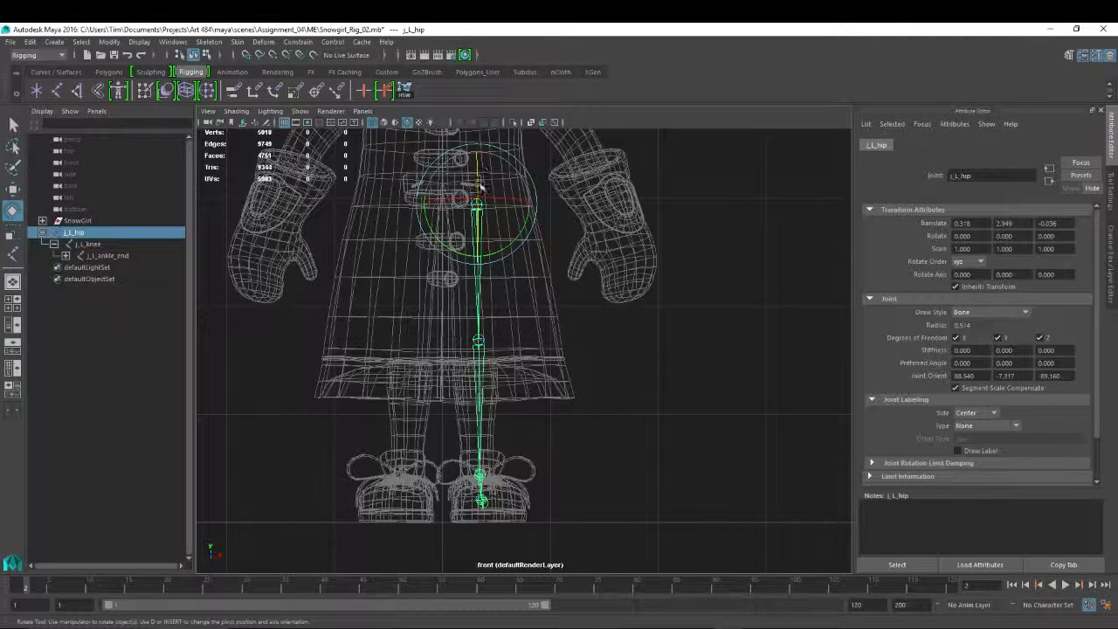
{"action": "left_click_drag", "start_coordinate": [480, 184], "coordinate": [473, 193]}
{"action": "key", "text": "ctrl+z"}
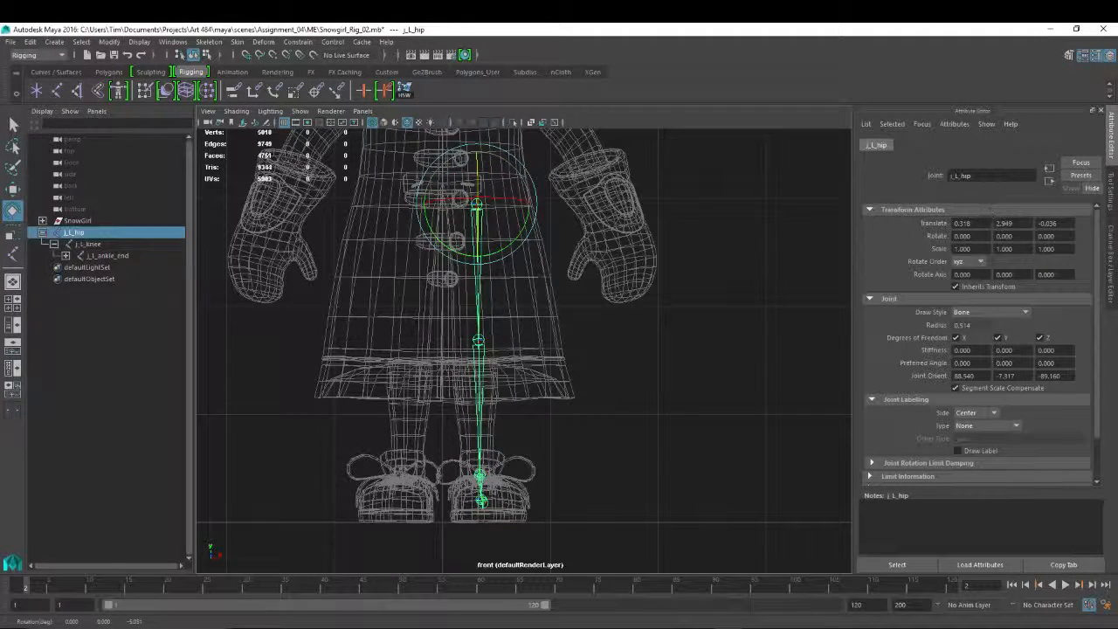
{"action": "key", "text": "ctrl+a"}
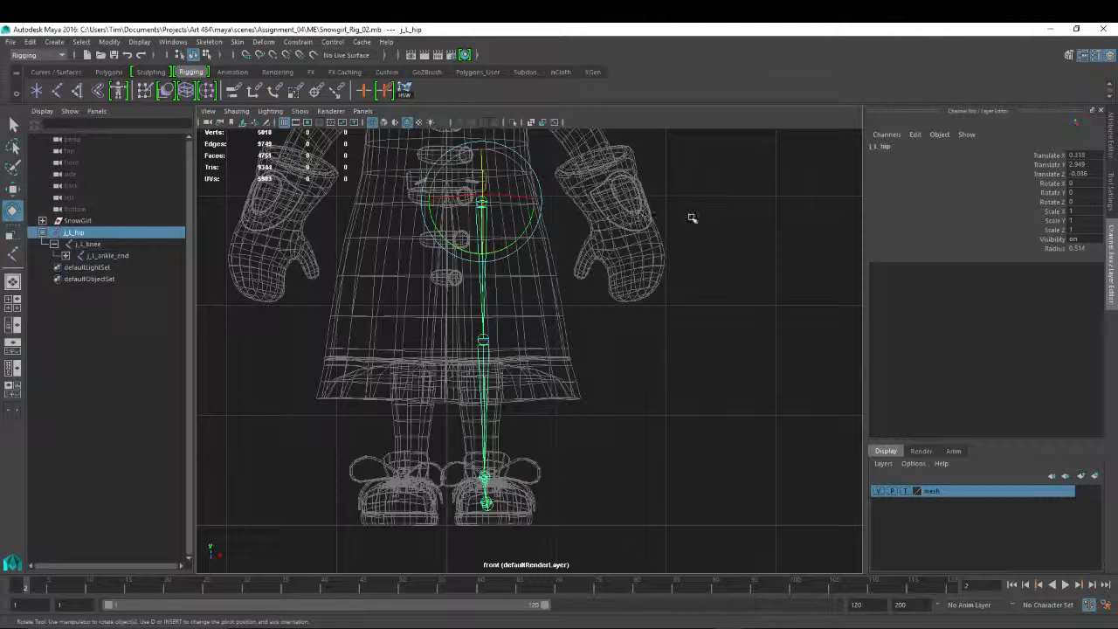
Collapse the j_L_hip hierarchy and add it to a new display layer named joints.
{"action": "left_click", "coordinate": [42, 233]}
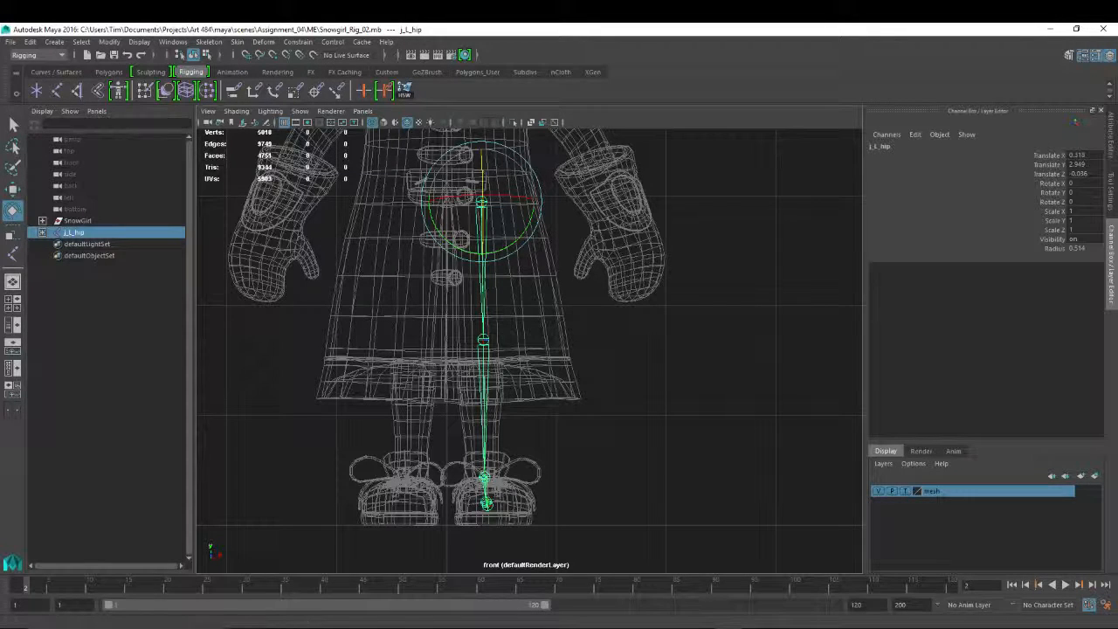
{"action": "left_click", "coordinate": [1094, 475]}
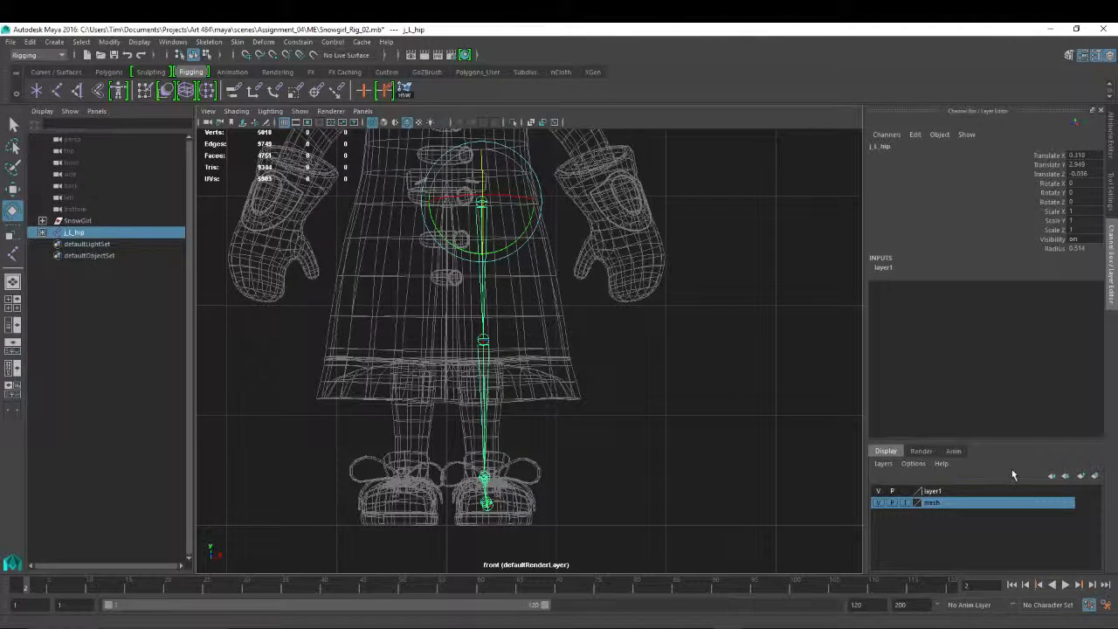
{"action": "double_click", "coordinate": [931, 494]}
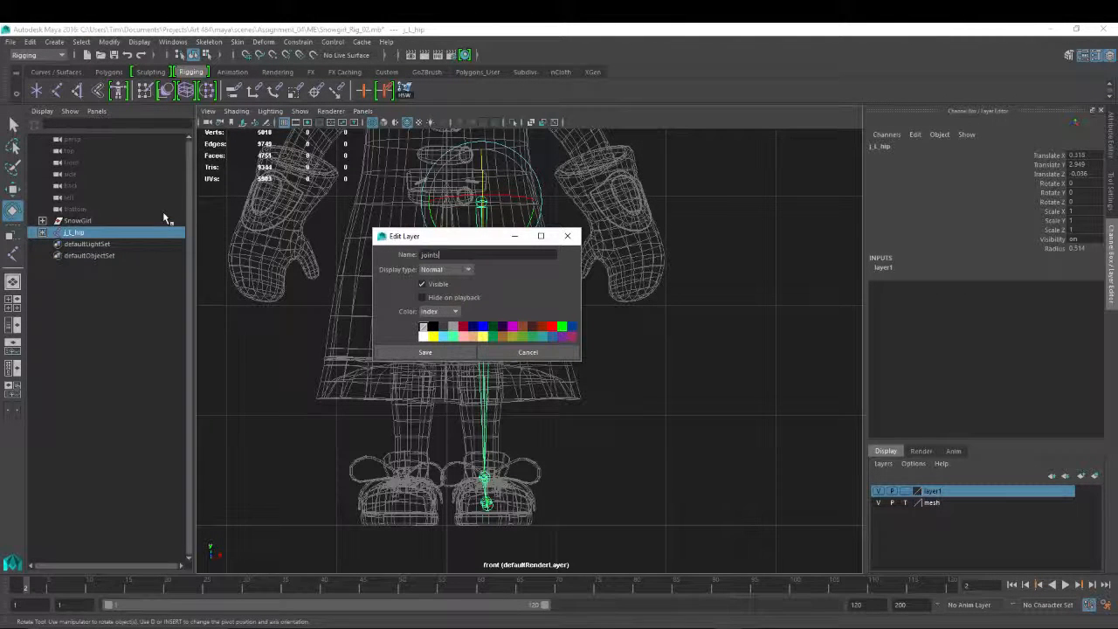
{"action": "left_click", "coordinate": [424, 352]}
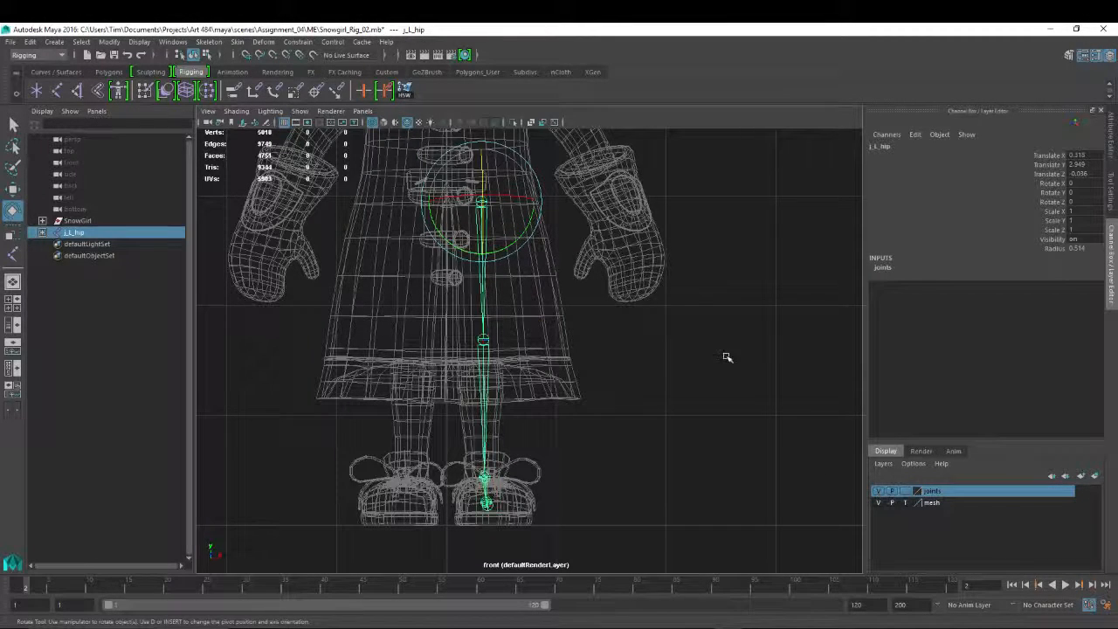
{"action": "left_click", "coordinate": [723, 294]}
Examine in the side view where the j_L_hip joint sits inside the character's torso.
{"action": "key", "text": "space"}
{"action": "left_click_drag", "start_coordinate": [718, 264], "coordinate": [772, 264]}
{"action": "right_click_drag", "start_coordinate": [688, 275], "coordinate": [644, 245], "text": "alt"}
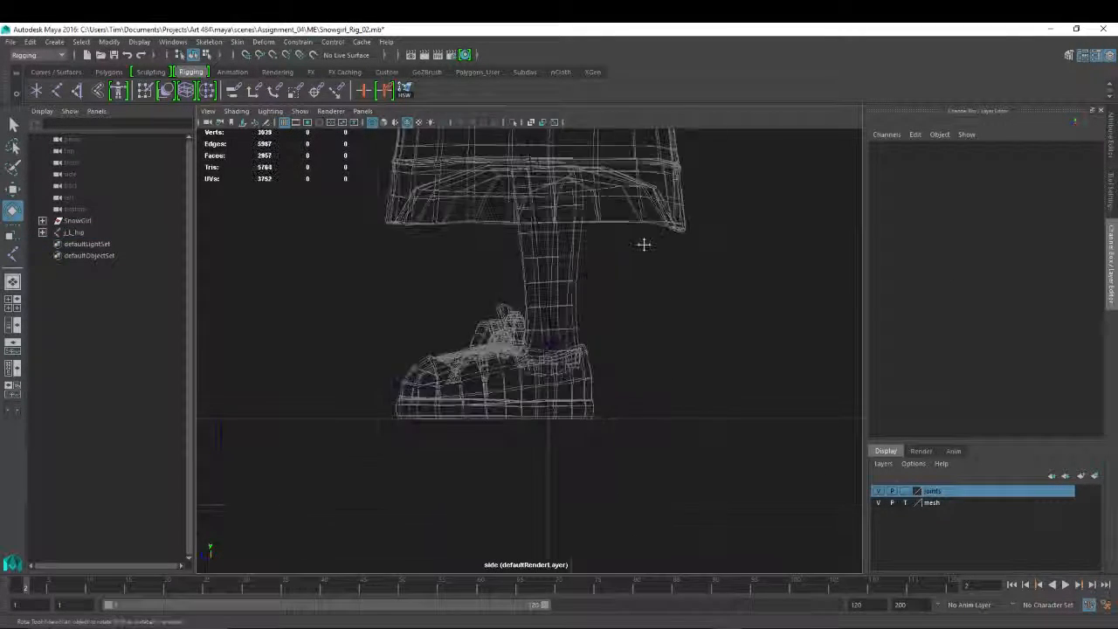
{"action": "middle_click_drag", "start_coordinate": [643, 245], "coordinate": [618, 449], "text": "alt"}
{"action": "middle_click_drag", "start_coordinate": [598, 199], "coordinate": [594, 376], "text": "alt"}
{"action": "middle_click_drag", "start_coordinate": [594, 274], "coordinate": [591, 296], "text": "alt"}
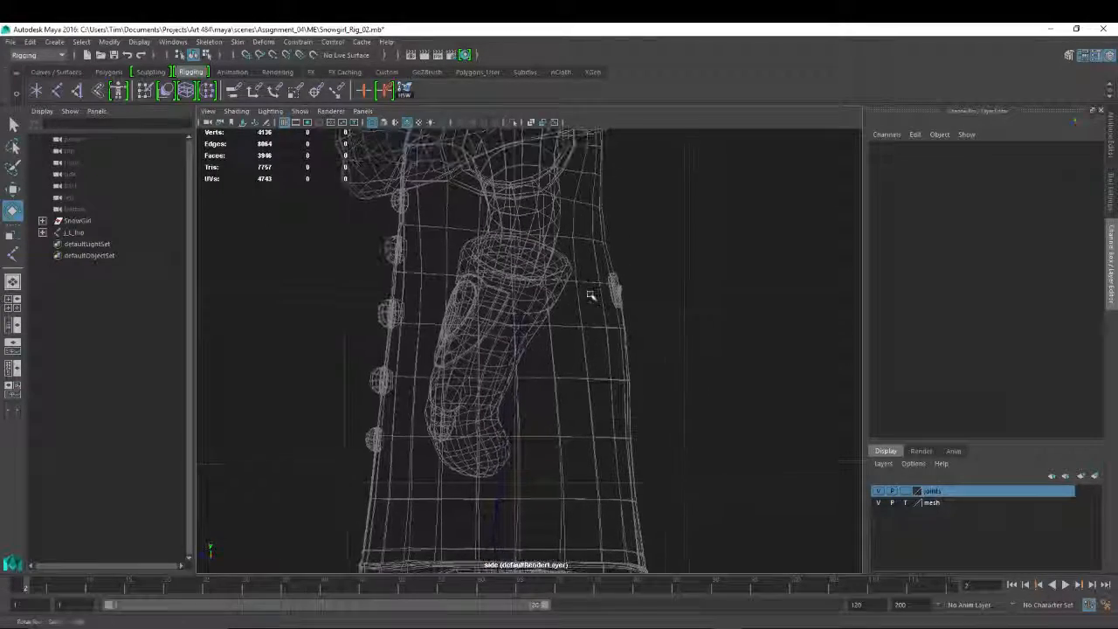
{"action": "middle_click_drag", "start_coordinate": [485, 189], "coordinate": [484, 259], "text": "alt"}
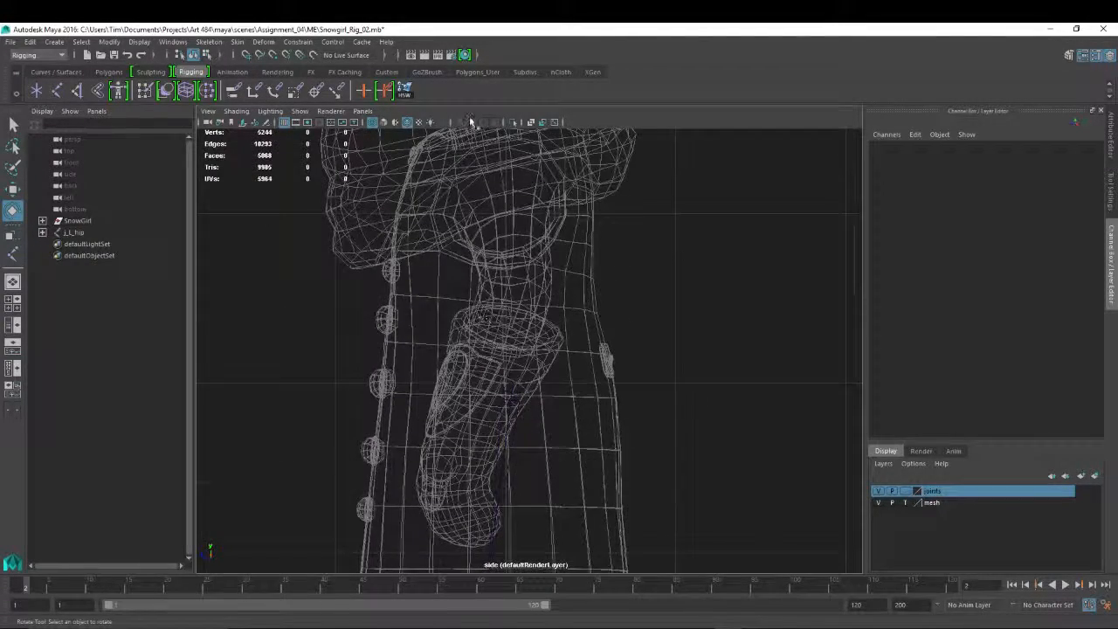
{"action": "middle_click_drag", "start_coordinate": [572, 131], "coordinate": [575, 253], "text": "alt"}
{"action": "middle_click_drag", "start_coordinate": [594, 398], "coordinate": [637, 235], "text": "alt"}
{"action": "right_click_drag", "start_coordinate": [524, 331], "coordinate": [633, 427], "text": "alt"}
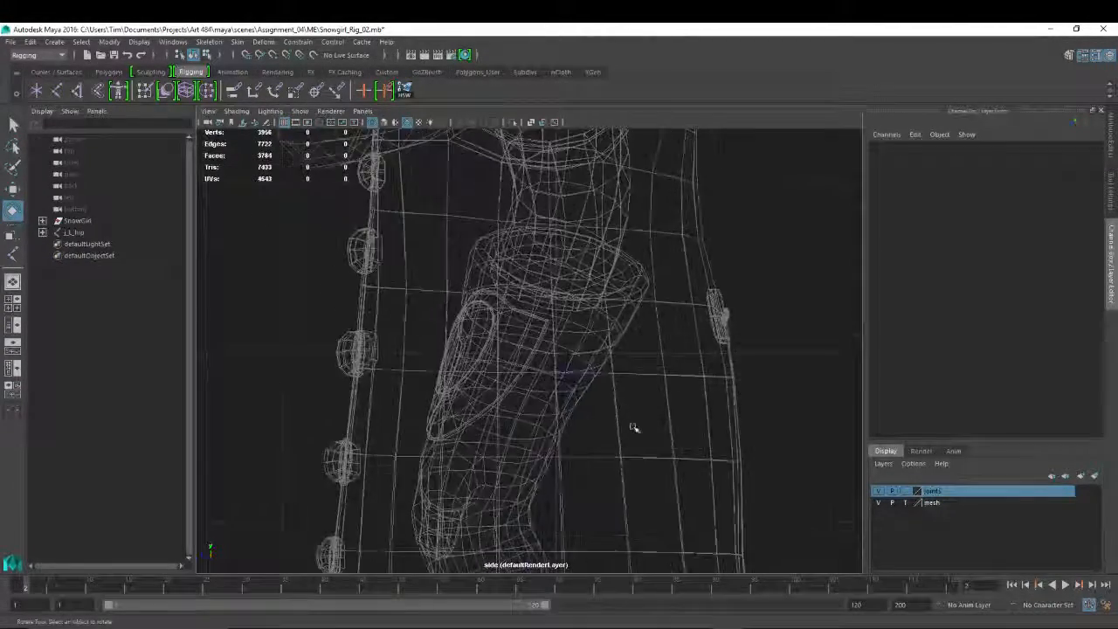
{"action": "middle_click_drag", "start_coordinate": [633, 427], "coordinate": [597, 363], "text": "alt"}
{"action": "right_click_drag", "start_coordinate": [266, 257], "coordinate": [321, 286], "text": "alt"}
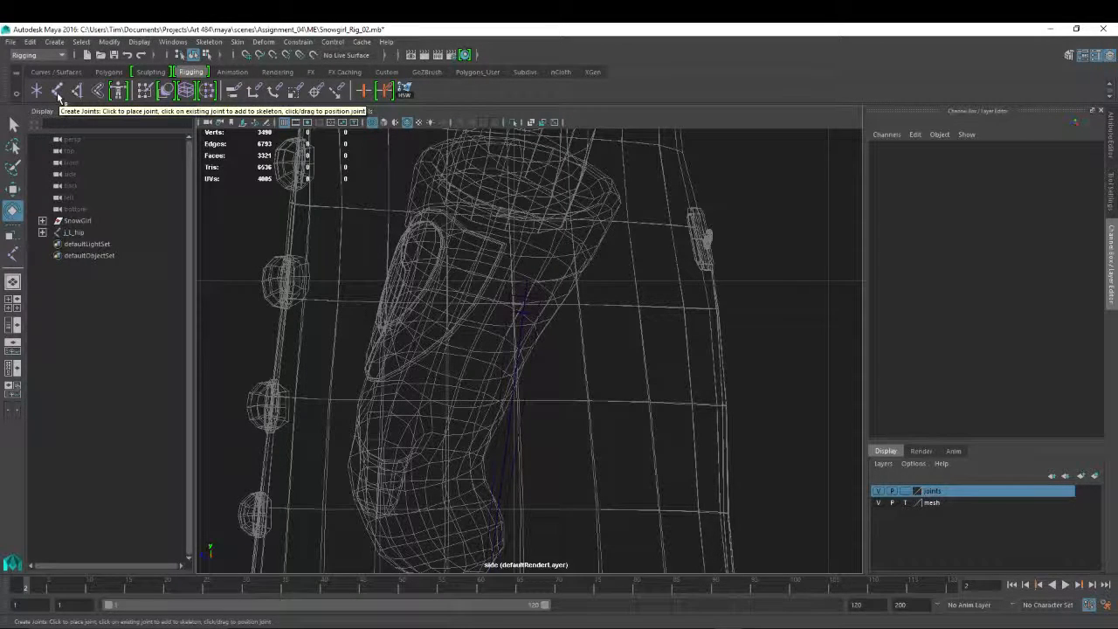
{"action": "middle_click_drag", "start_coordinate": [443, 195], "coordinate": [416, 189], "text": "alt"}
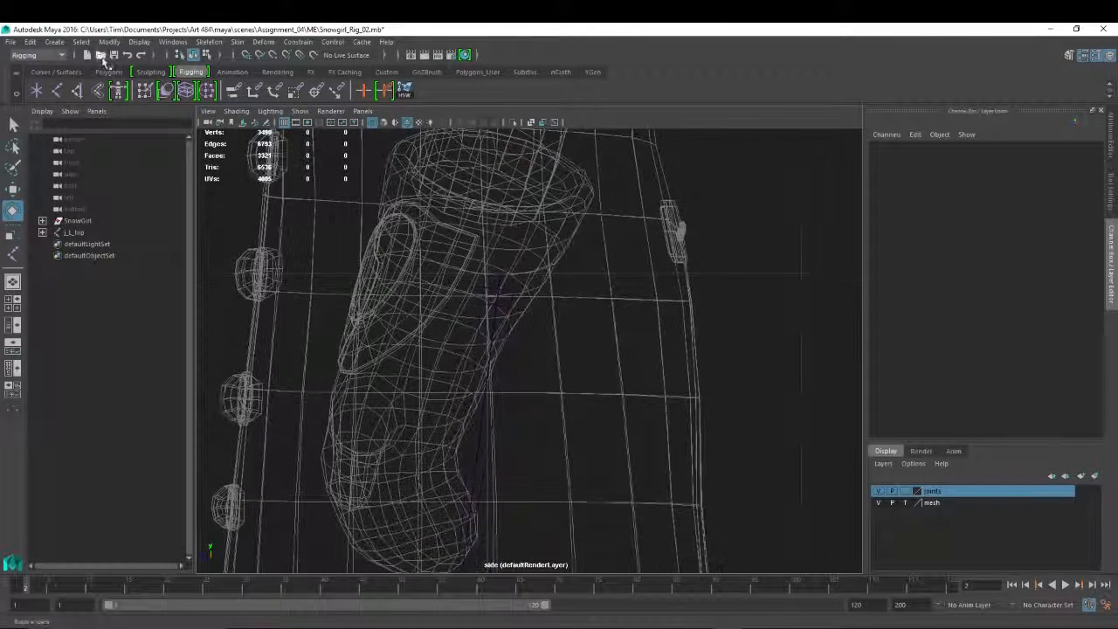
Create a short two-joint chain in the side view, starting just in front of j_L_hip at about Y 2.94, Z 0.14 and running downward.
{"action": "left_click", "coordinate": [58, 90]}
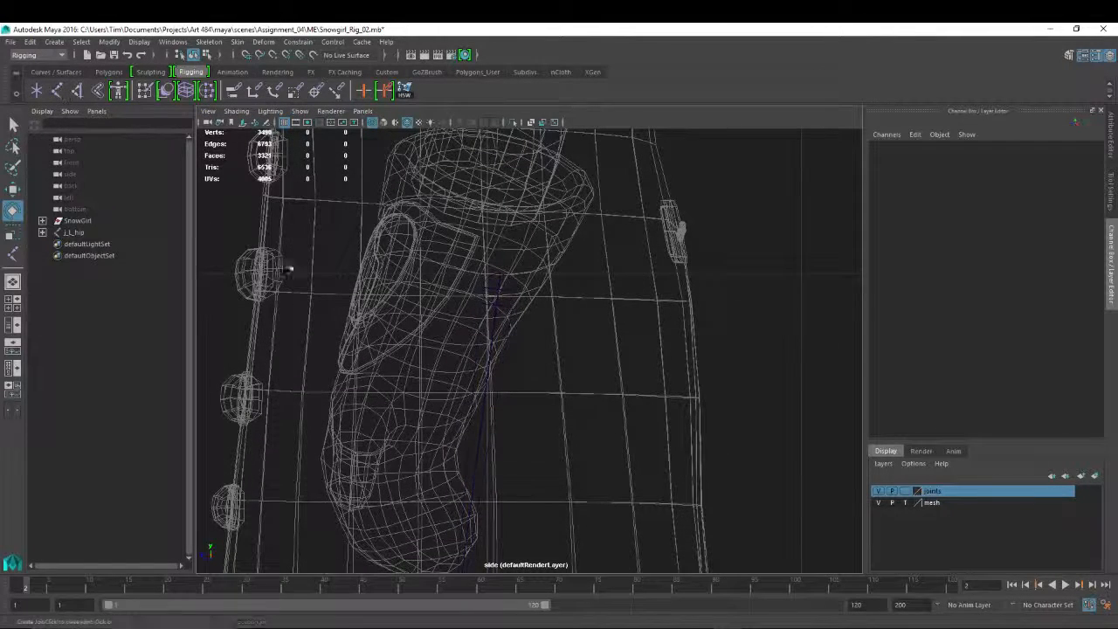
{"action": "right_click_drag", "start_coordinate": [499, 267], "coordinate": [500, 320], "text": "alt"}
{"action": "left_click", "coordinate": [473, 299]}
{"action": "left_click_drag", "start_coordinate": [471, 299], "coordinate": [463, 310]}
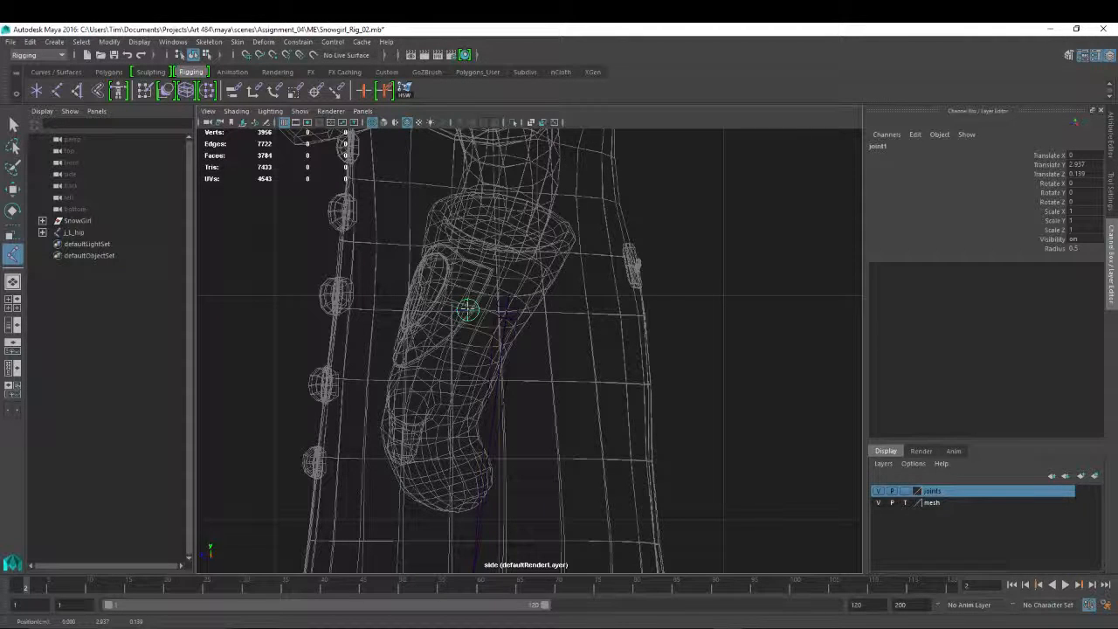
{"action": "left_click_drag", "start_coordinate": [465, 307], "coordinate": [451, 350]}
{"action": "key", "text": "Return"}
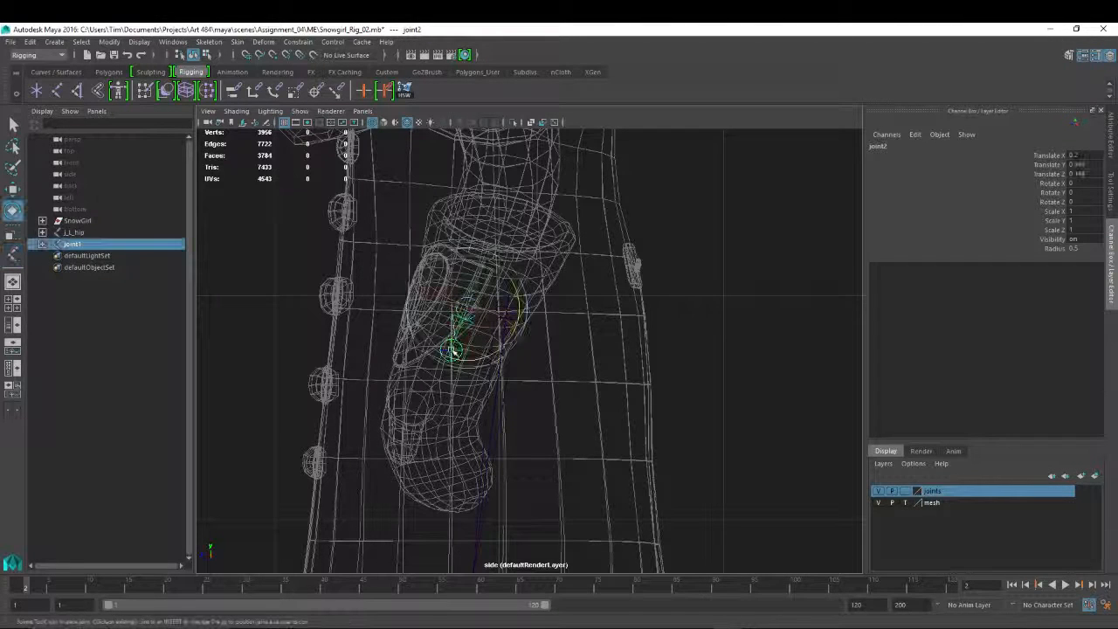
{"action": "key", "text": "e"}
{"action": "left_click", "coordinate": [592, 294]}
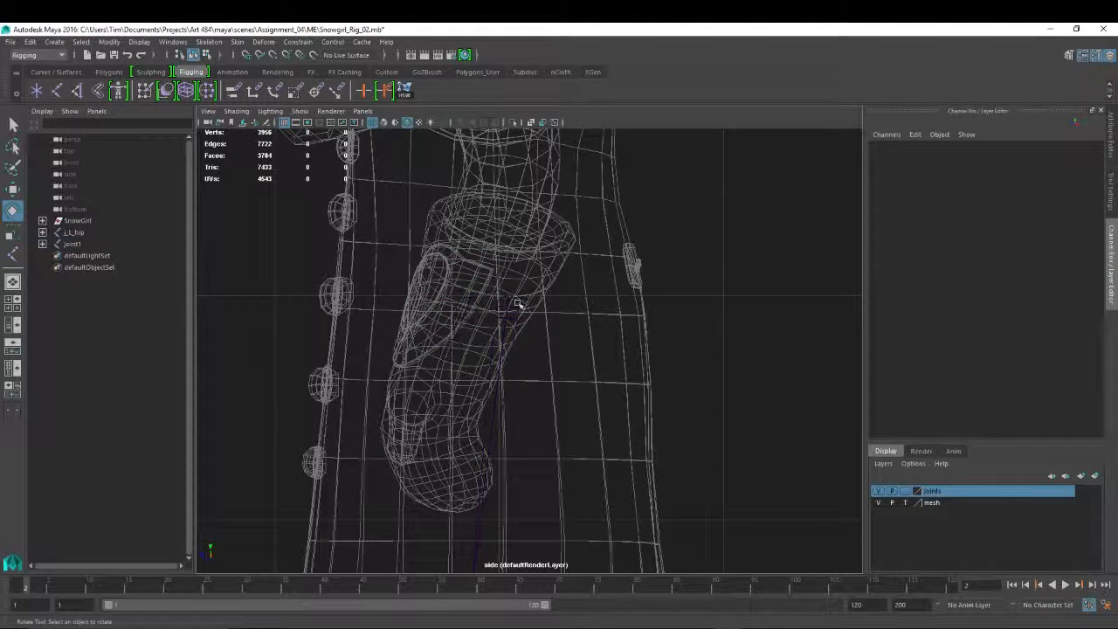
Hide the mesh layer in the perspective view, leaving the new two-joint chain and the leg chain in view.
{"action": "key", "text": "space"}
{"action": "left_click_drag", "start_coordinate": [511, 297], "coordinate": [512, 267]}
{"action": "left_click_drag", "start_coordinate": [397, 294], "coordinate": [512, 303], "text": "alt"}
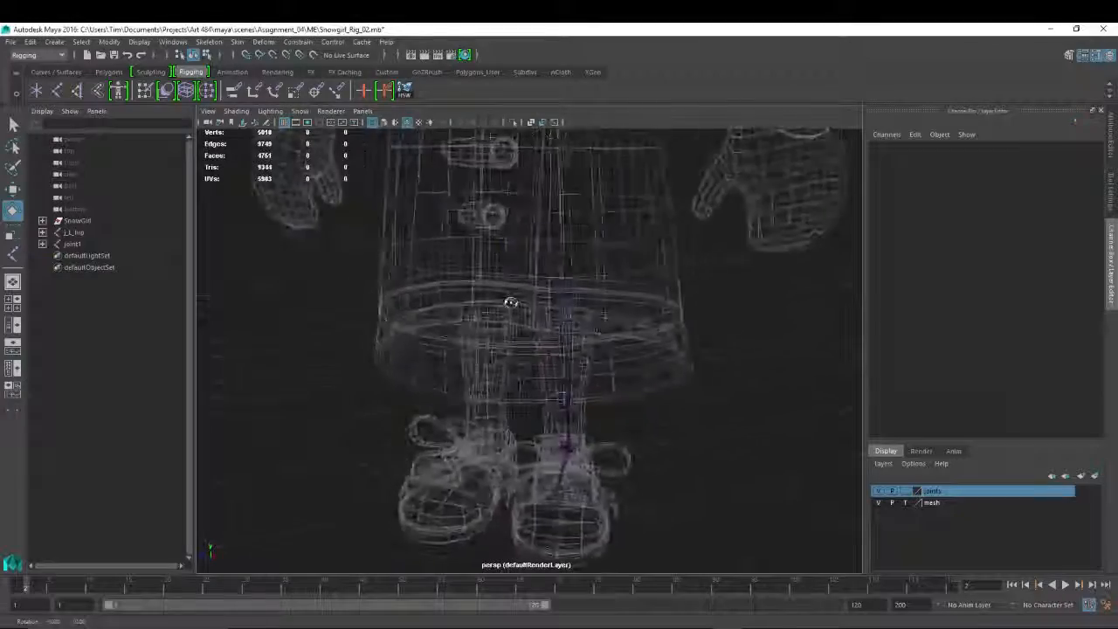
{"action": "middle_click_drag", "start_coordinate": [543, 249], "coordinate": [567, 362], "text": "alt"}
{"action": "right_click_drag", "start_coordinate": [489, 267], "coordinate": [559, 350], "text": "alt"}
{"action": "middle_click_drag", "start_coordinate": [501, 148], "coordinate": [489, 329], "text": "alt"}
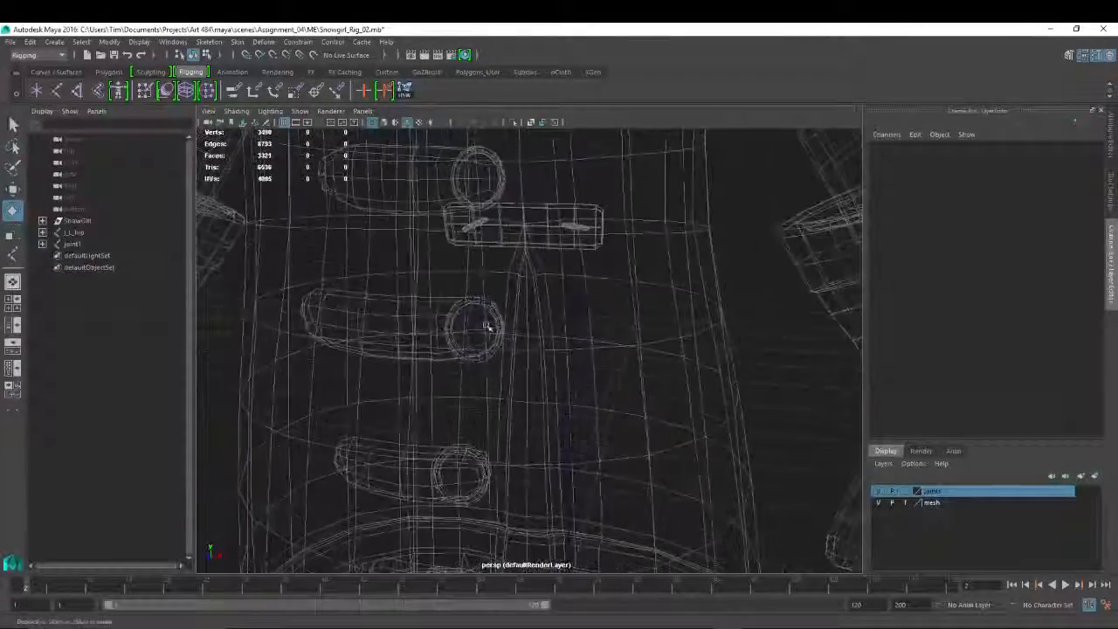
{"action": "right_click_drag", "start_coordinate": [488, 329], "coordinate": [521, 341], "text": "alt"}
{"action": "left_click_drag", "start_coordinate": [522, 341], "coordinate": [492, 344], "text": "alt"}
{"action": "middle_click_drag", "start_coordinate": [441, 337], "coordinate": [509, 322], "text": "alt"}
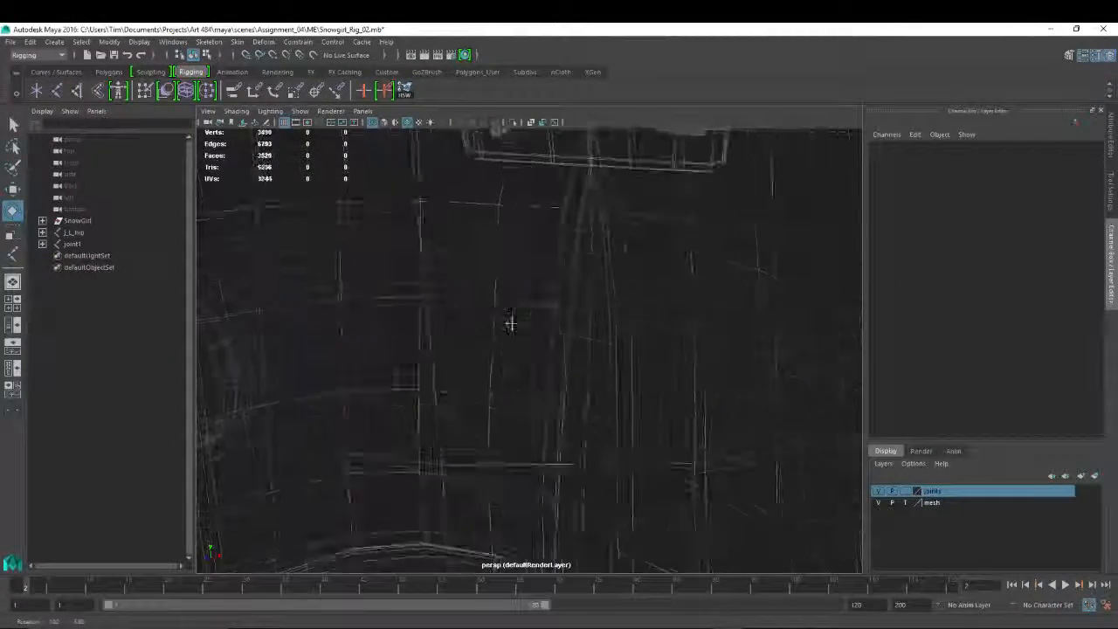
{"action": "left_click", "coordinate": [880, 503]}
{"action": "right_click_drag", "start_coordinate": [585, 398], "coordinate": [424, 334], "text": "alt"}
{"action": "left_click_drag", "start_coordinate": [529, 396], "coordinate": [618, 354], "text": "alt"}
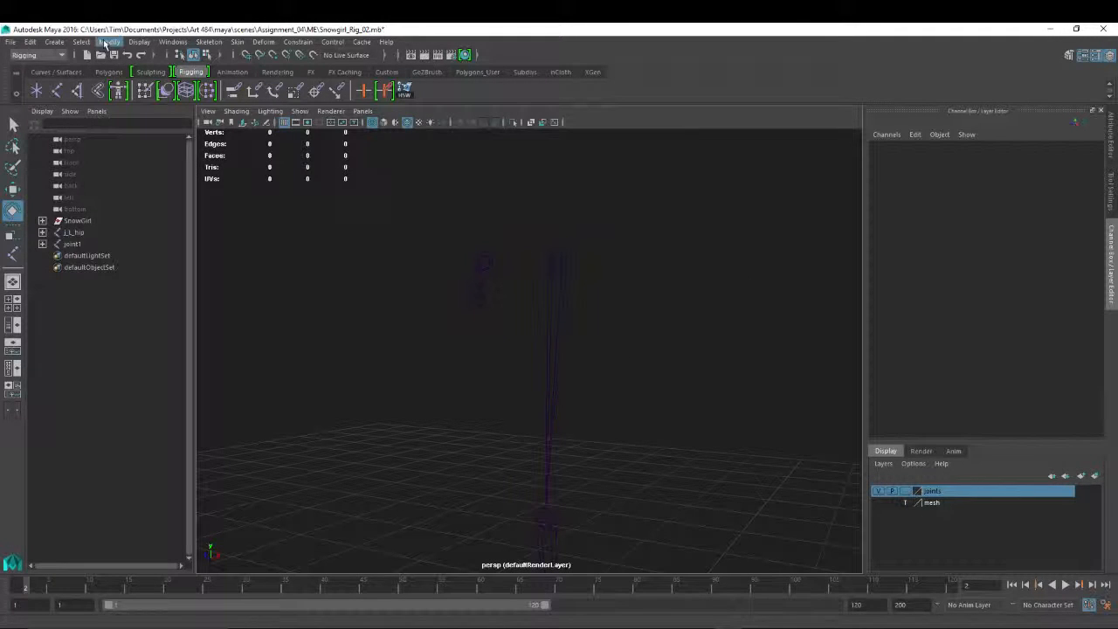
{"action": "left_click", "coordinate": [140, 42]}
{"action": "mouse_move", "coordinate": [168, 87]}
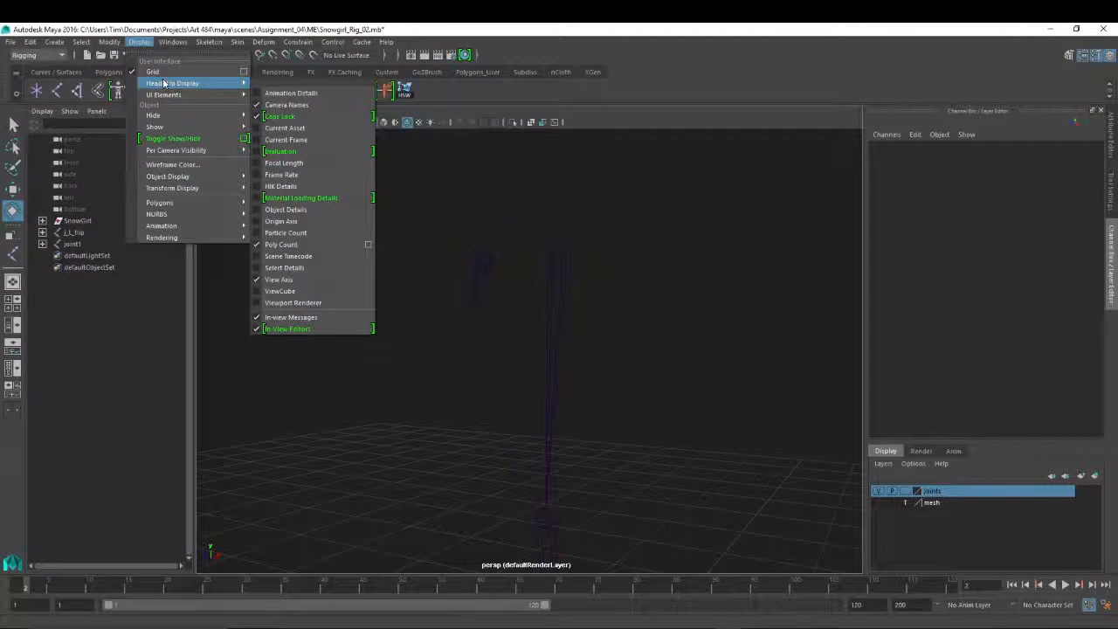
{"action": "mouse_move", "coordinate": [168, 44]}
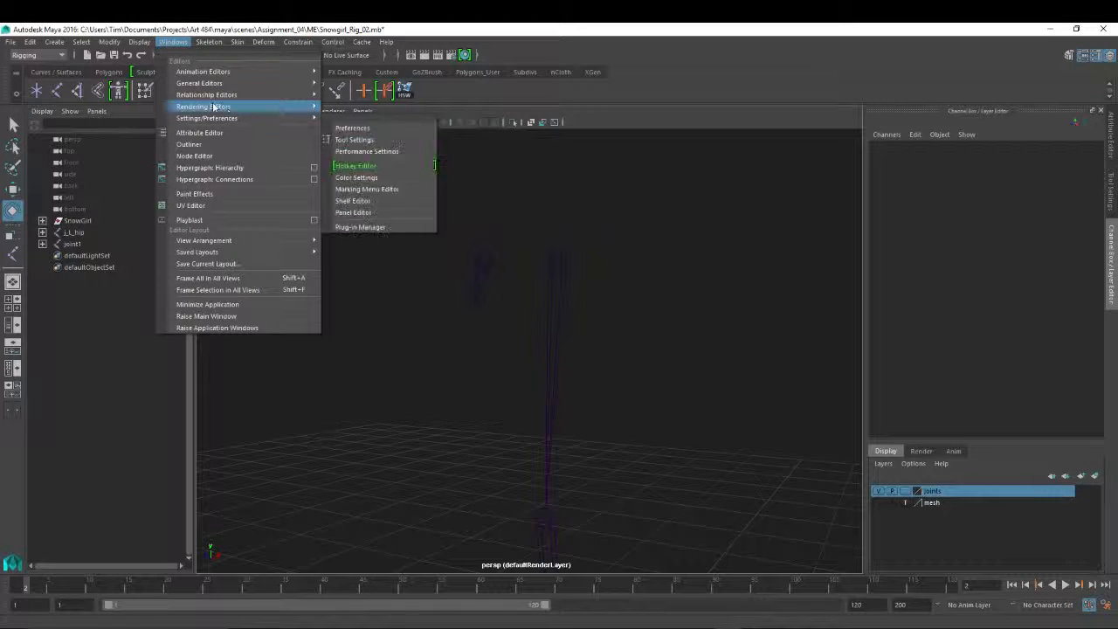
{"action": "mouse_move", "coordinate": [209, 83]}
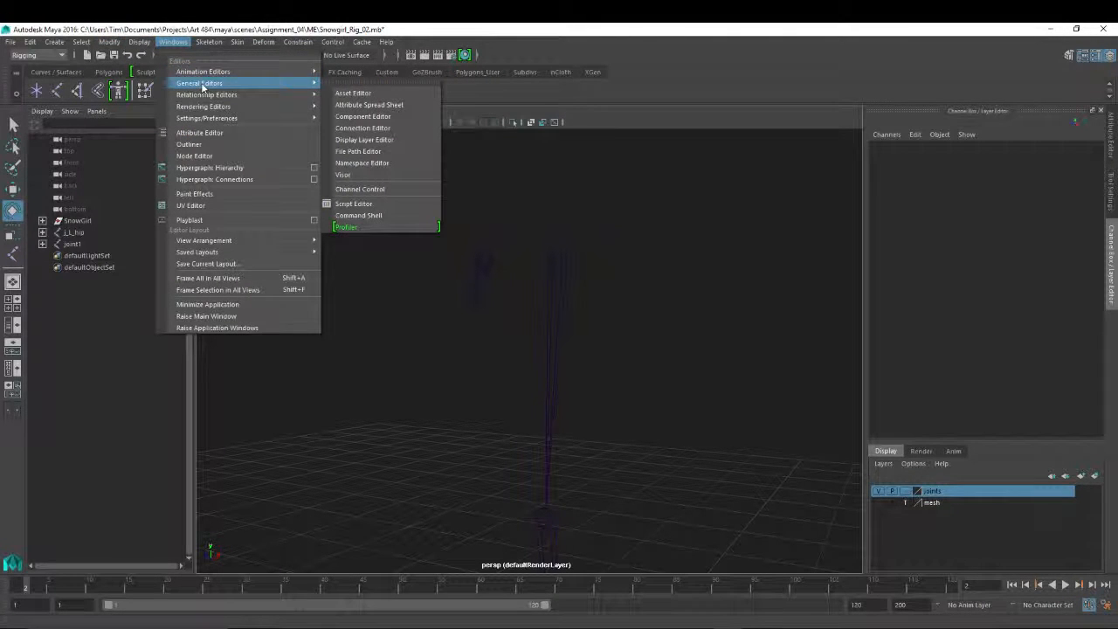
{"action": "mouse_move", "coordinate": [210, 110]}
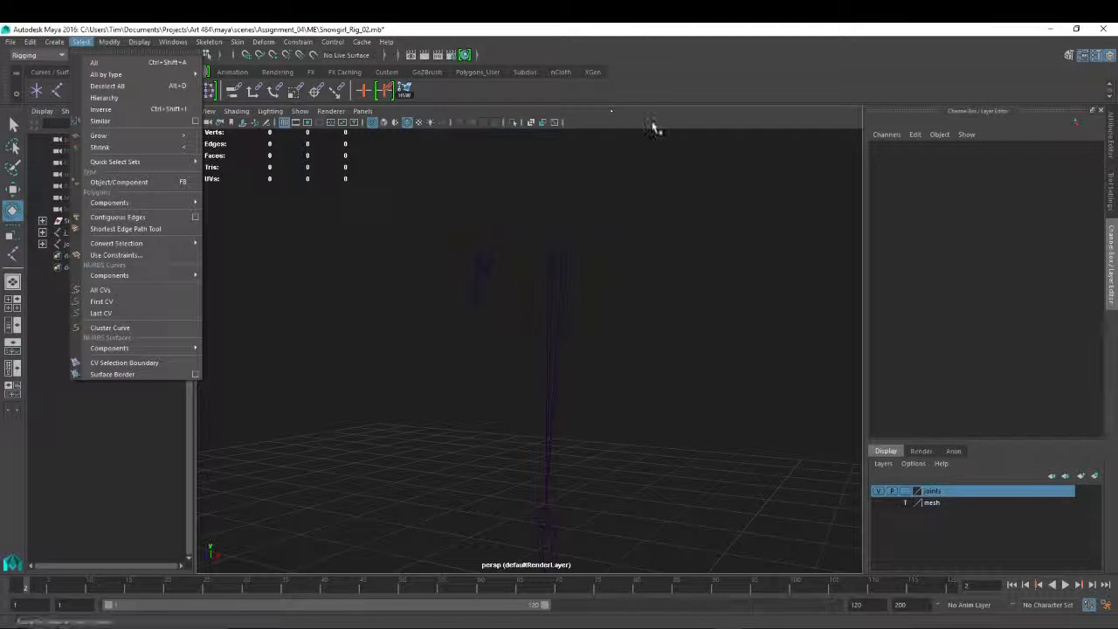
{"action": "left_click", "coordinate": [431, 206]}
Try to parent the new chain's root joint under j_L_hip, and undo the parenting.
{"action": "left_click_drag", "start_coordinate": [622, 166], "coordinate": [632, 267], "text": "alt"}
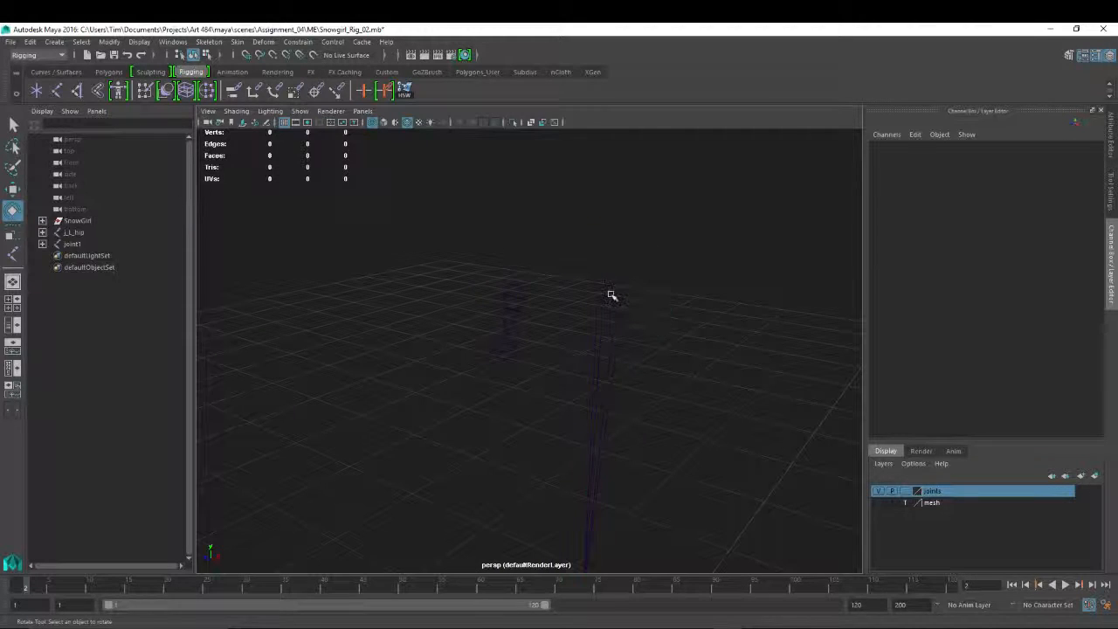
{"action": "left_click", "coordinate": [609, 295]}
{"action": "left_click", "coordinate": [512, 295]}
{"action": "left_click", "coordinate": [512, 297]}
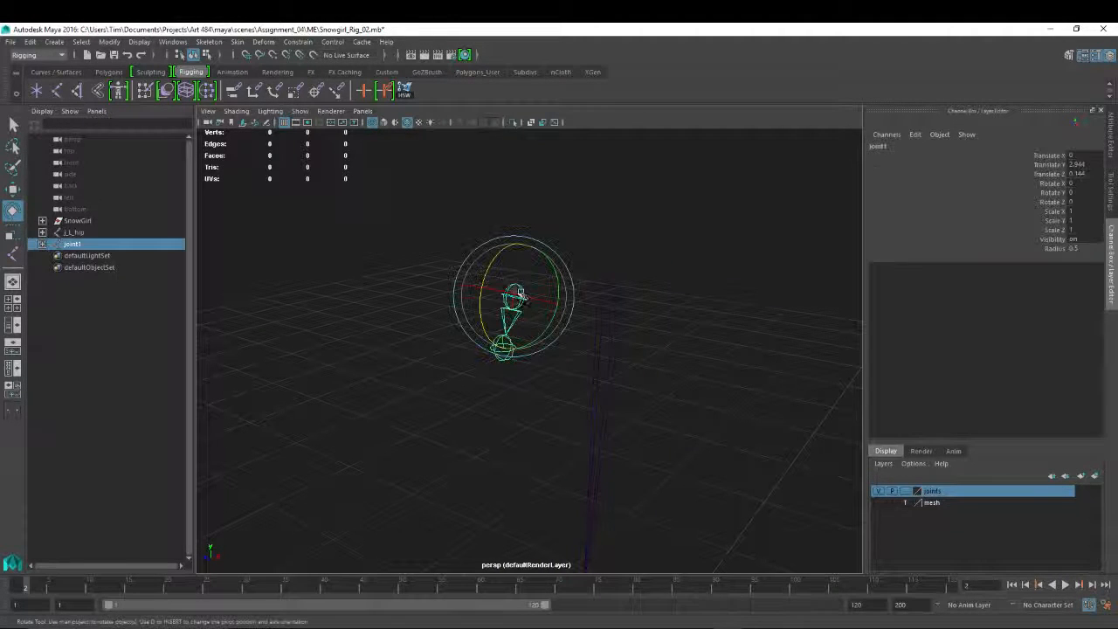
{"action": "left_click", "coordinate": [612, 298], "text": "shift"}
{"action": "key", "text": "p"}
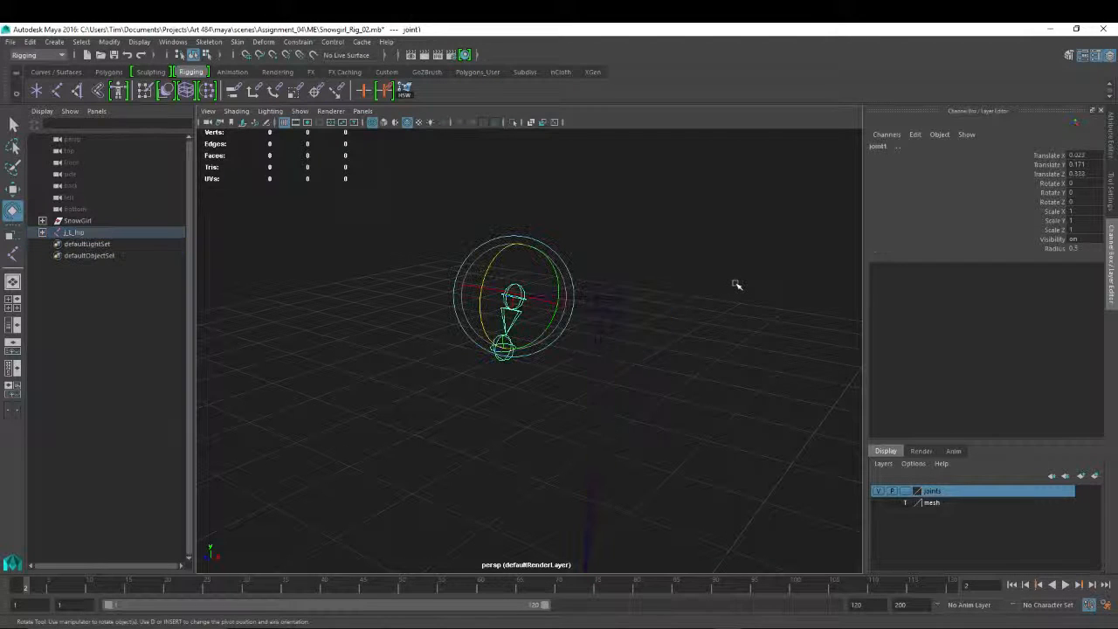
{"action": "key", "text": "ctrl+z"}
{"action": "key", "text": "ctrl+z"}
{"action": "left_click", "coordinate": [669, 233]}
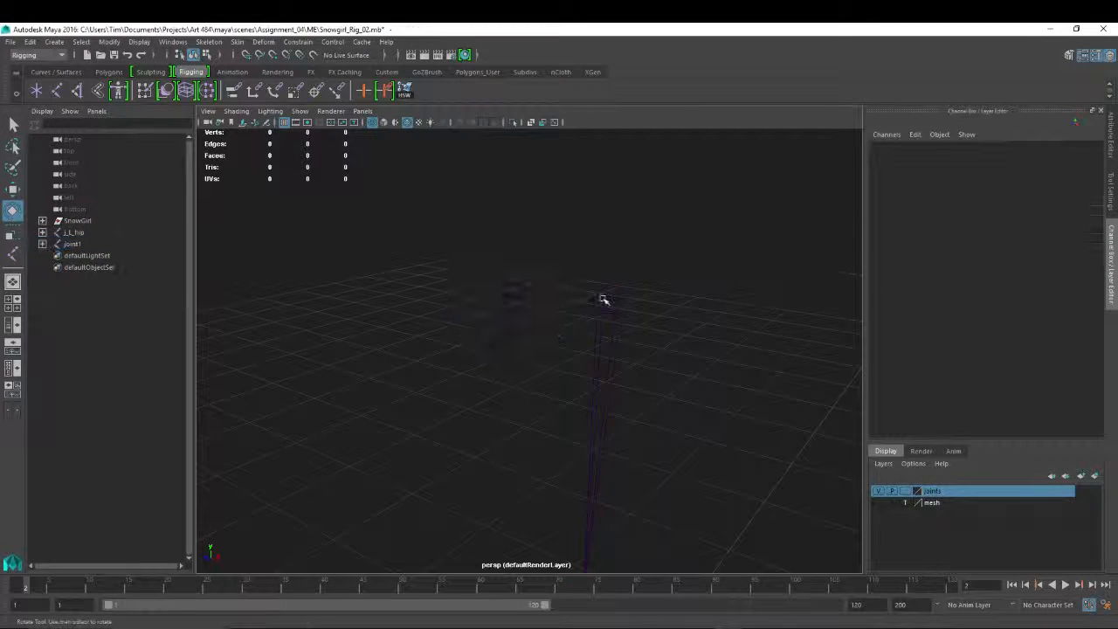
Parent j_L_hip under the root joint of the new two-joint chain.
{"action": "left_click", "coordinate": [604, 299]}
{"action": "left_click", "coordinate": [511, 297], "text": "shift"}
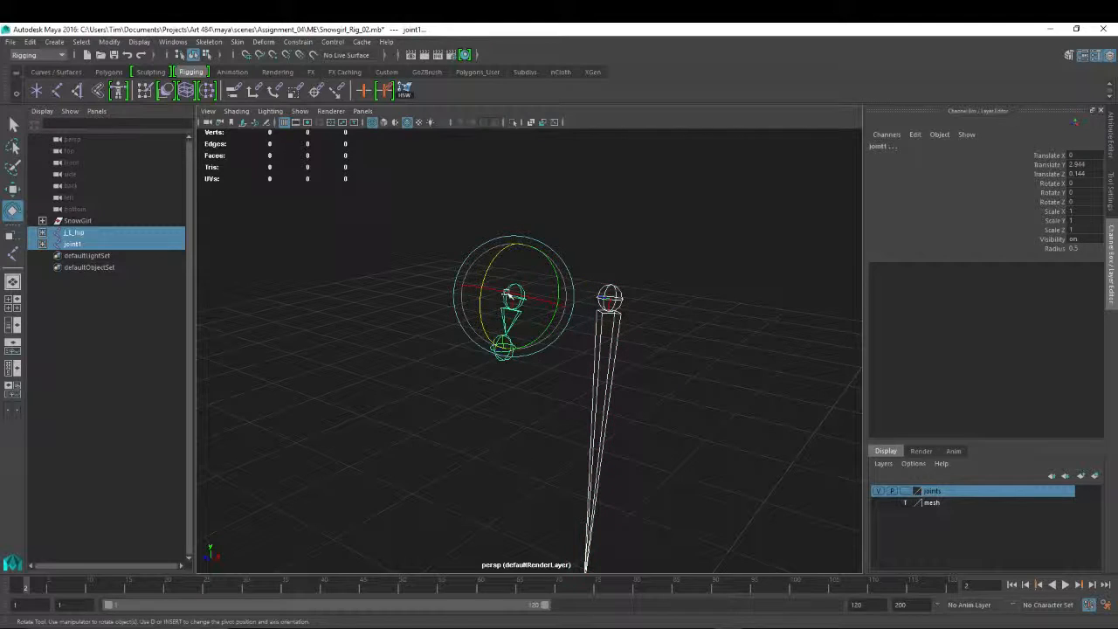
{"action": "key", "text": "p"}
{"action": "left_click", "coordinate": [511, 293]}
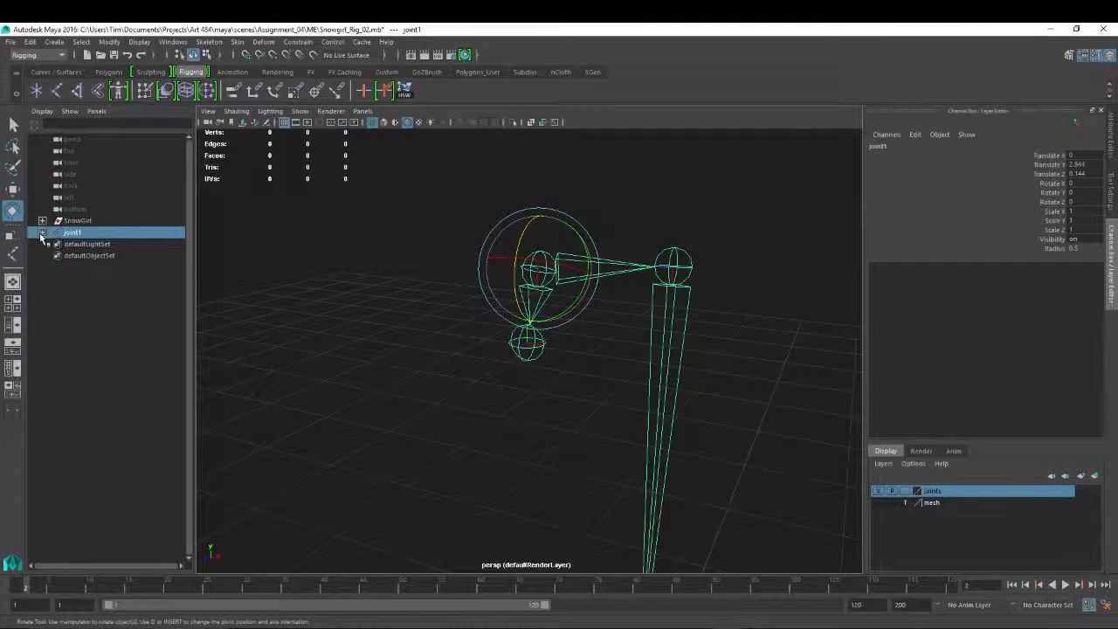
Rename the new two-joint chain's root joint j_pelvis and its child end joint j_pelvis_end.
{"action": "left_click", "coordinate": [42, 233]}
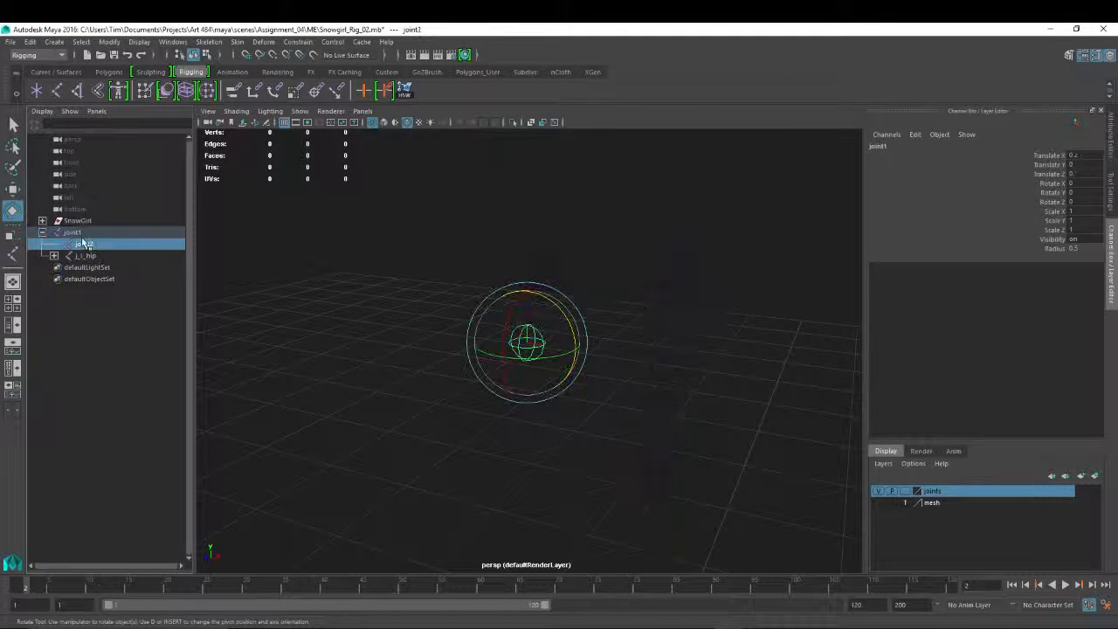
{"action": "double_click", "coordinate": [73, 233]}
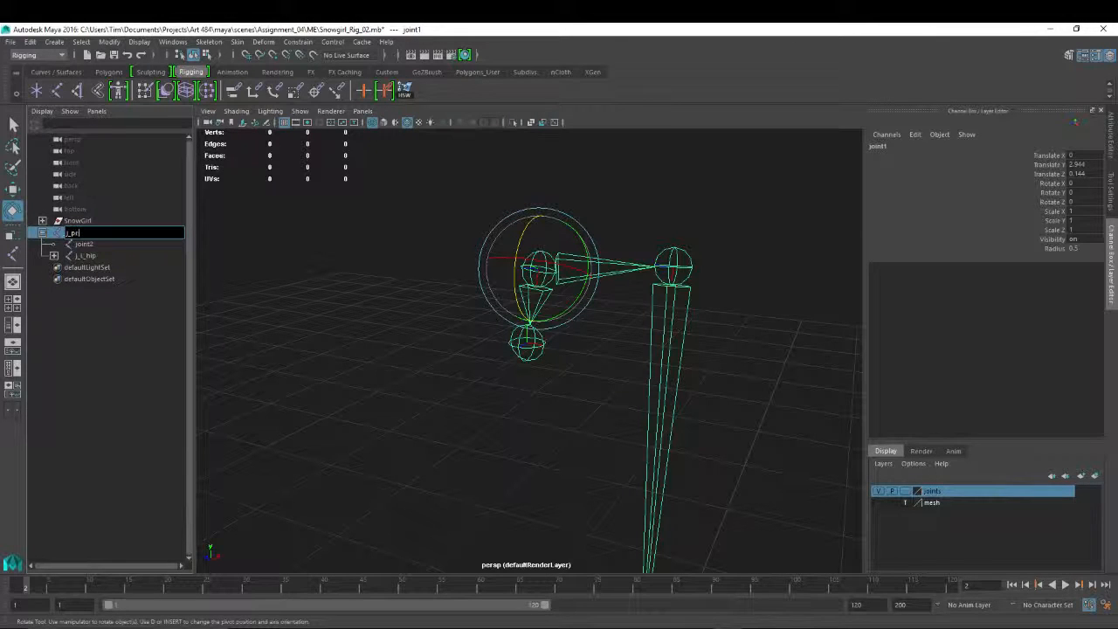
{"action": "type", "text": "j_pelvis"}
{"action": "key", "text": "Return"}
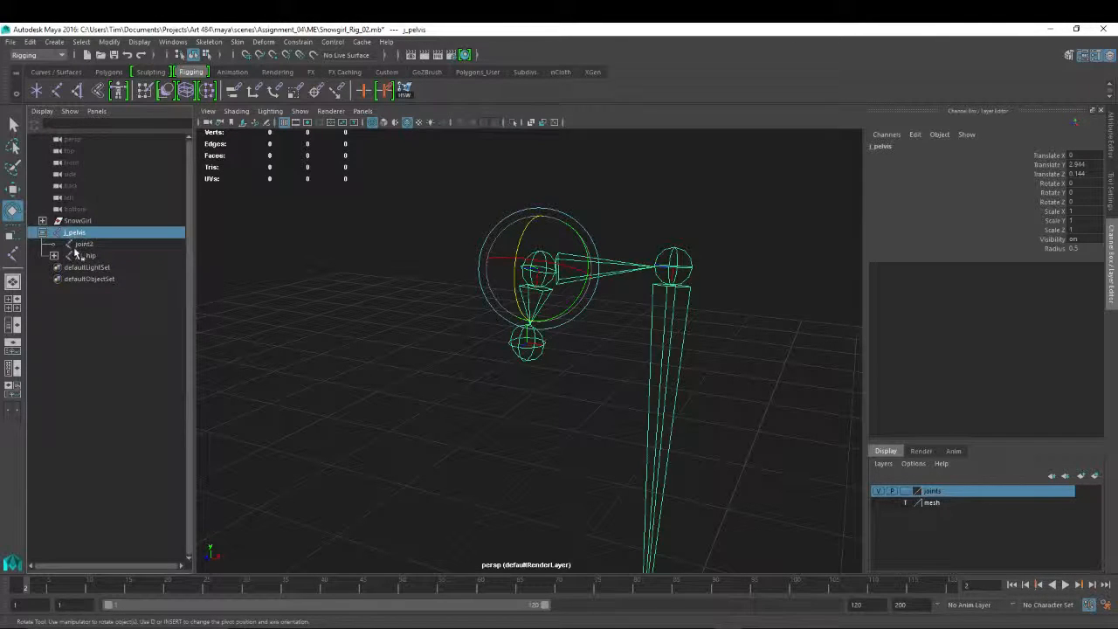
{"action": "double_click", "coordinate": [83, 243]}
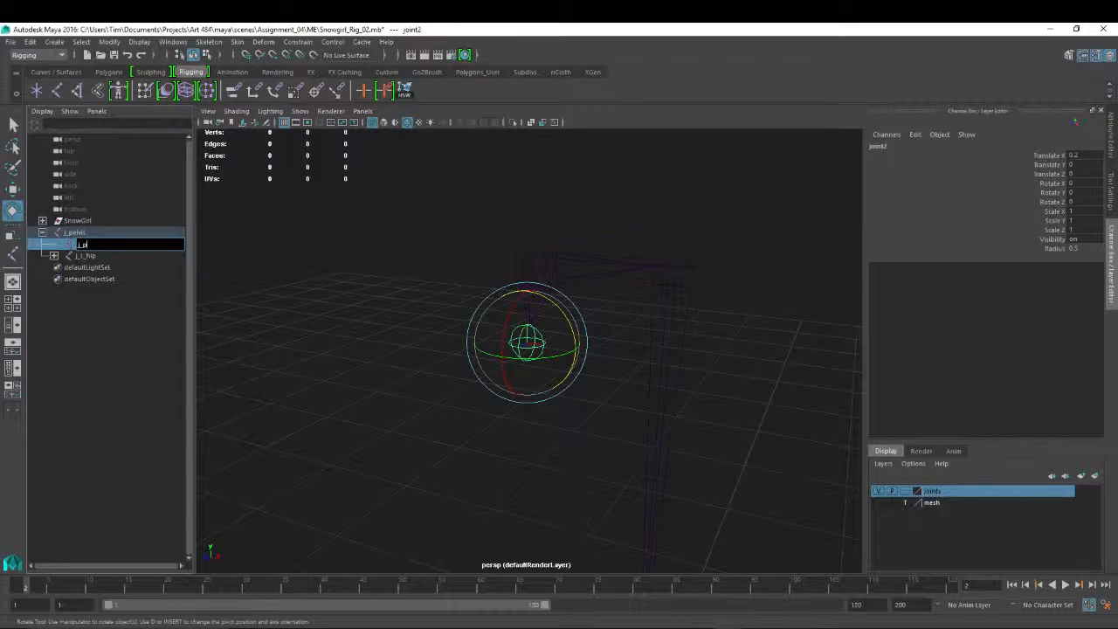
{"action": "key", "text": "Return"}
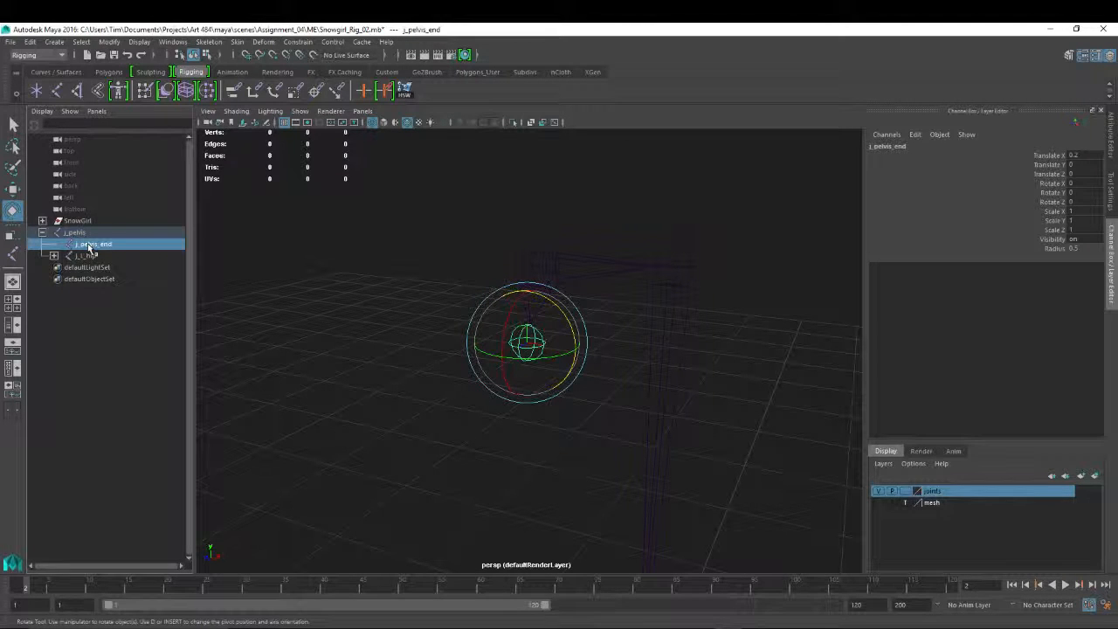
Examine from several angles how the left leg chain connects to the j_pelvis joint.
{"action": "left_click_drag", "start_coordinate": [578, 235], "coordinate": [534, 274], "text": "alt"}
{"action": "left_click", "coordinate": [544, 276]}
{"action": "left_click", "coordinate": [542, 287]}
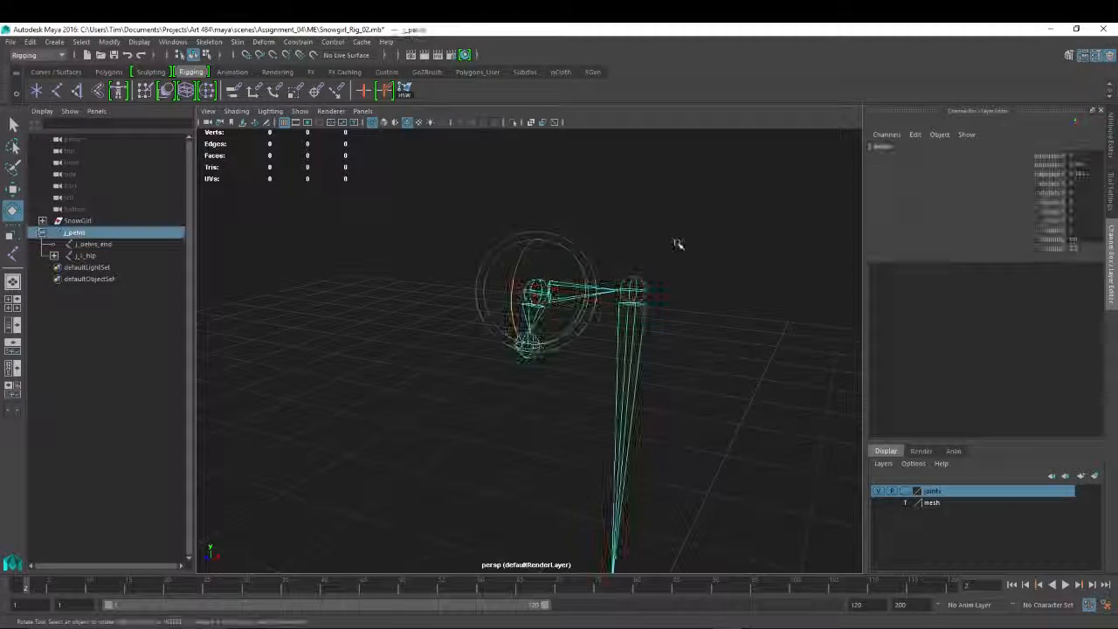
{"action": "right_click_drag", "start_coordinate": [675, 242], "coordinate": [550, 280], "text": "alt"}
{"action": "left_click_drag", "start_coordinate": [550, 280], "coordinate": [252, 311], "text": "alt"}
{"action": "right_click_drag", "start_coordinate": [252, 312], "coordinate": [476, 345], "text": "alt"}
{"action": "middle_click_drag", "start_coordinate": [476, 345], "coordinate": [381, 259], "text": "alt"}
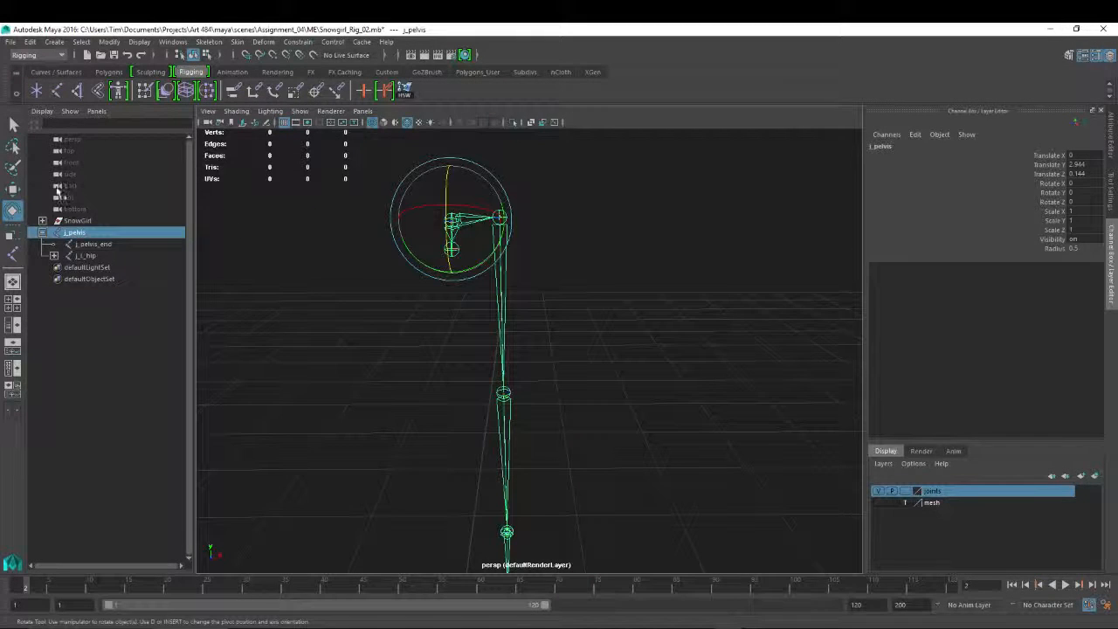
{"action": "right_click_drag", "start_coordinate": [688, 294], "coordinate": [632, 249], "text": "alt"}
{"action": "left_click_drag", "start_coordinate": [631, 250], "coordinate": [591, 287], "text": "alt"}
{"action": "right_click_drag", "start_coordinate": [592, 288], "coordinate": [653, 371], "text": "alt"}
{"action": "left_click_drag", "start_coordinate": [654, 370], "coordinate": [690, 297], "text": "alt"}
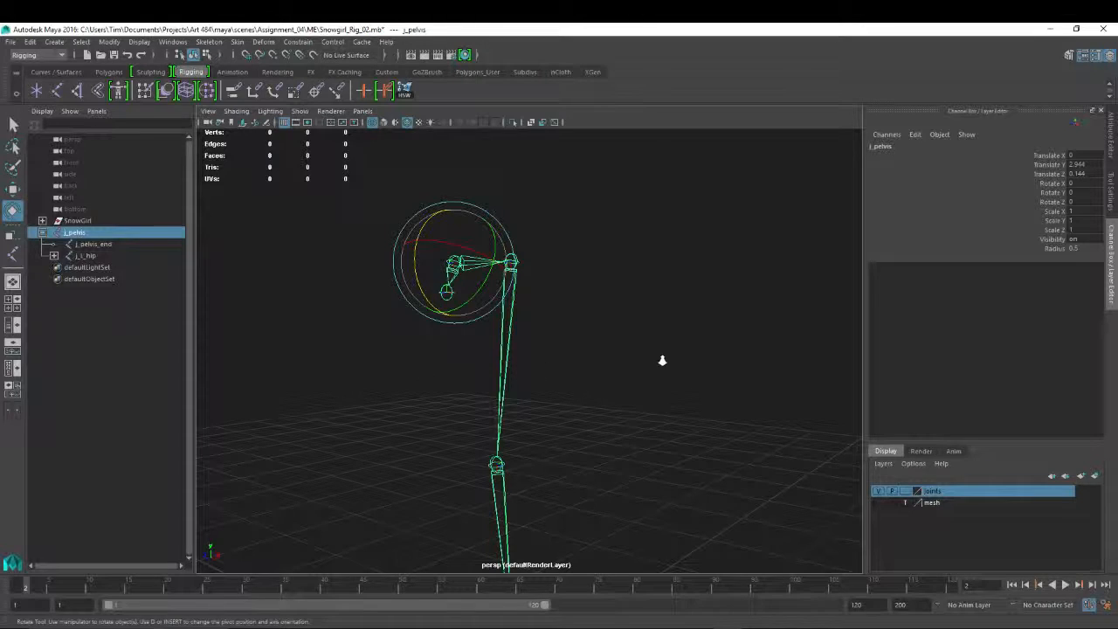
{"action": "left_click_drag", "start_coordinate": [661, 358], "coordinate": [660, 259], "text": "alt"}
{"action": "key", "text": "w"}
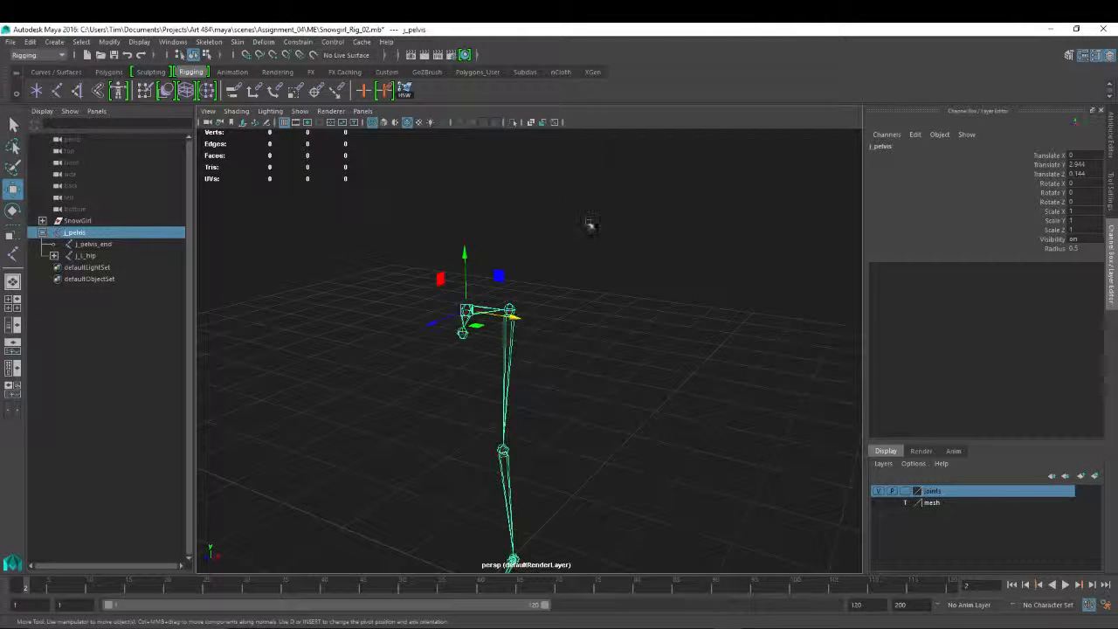
{"action": "left_click", "coordinate": [587, 228]}
{"action": "right_click_drag", "start_coordinate": [534, 270], "coordinate": [563, 340], "text": "alt"}
{"action": "middle_click_drag", "start_coordinate": [633, 361], "coordinate": [632, 342], "text": "alt"}
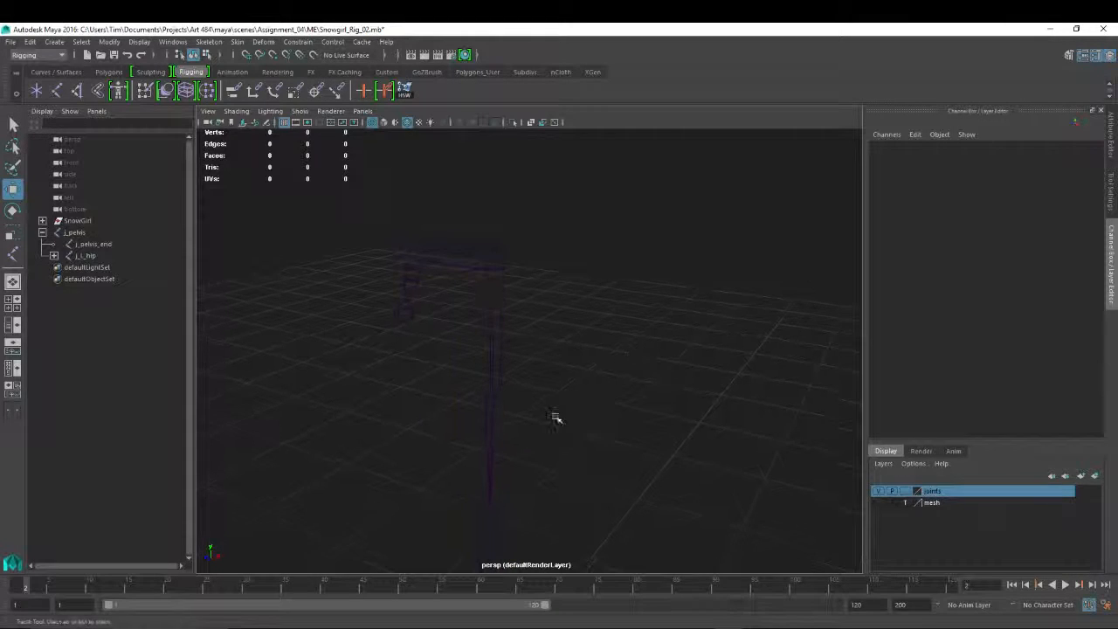
Try rotating the whole leg at j_L_hip to test its movement, and undo the rotation.
{"action": "left_click_drag", "start_coordinate": [442, 385], "coordinate": [572, 414]}
{"action": "middle_click_drag", "start_coordinate": [638, 428], "coordinate": [641, 369], "text": "alt"}
{"action": "key", "text": "e"}
{"action": "left_click_drag", "start_coordinate": [612, 297], "coordinate": [599, 255], "text": "alt"}
{"action": "left_click_drag", "start_coordinate": [485, 187], "coordinate": [487, 243]}
{"action": "key", "text": "ctrl+z"}
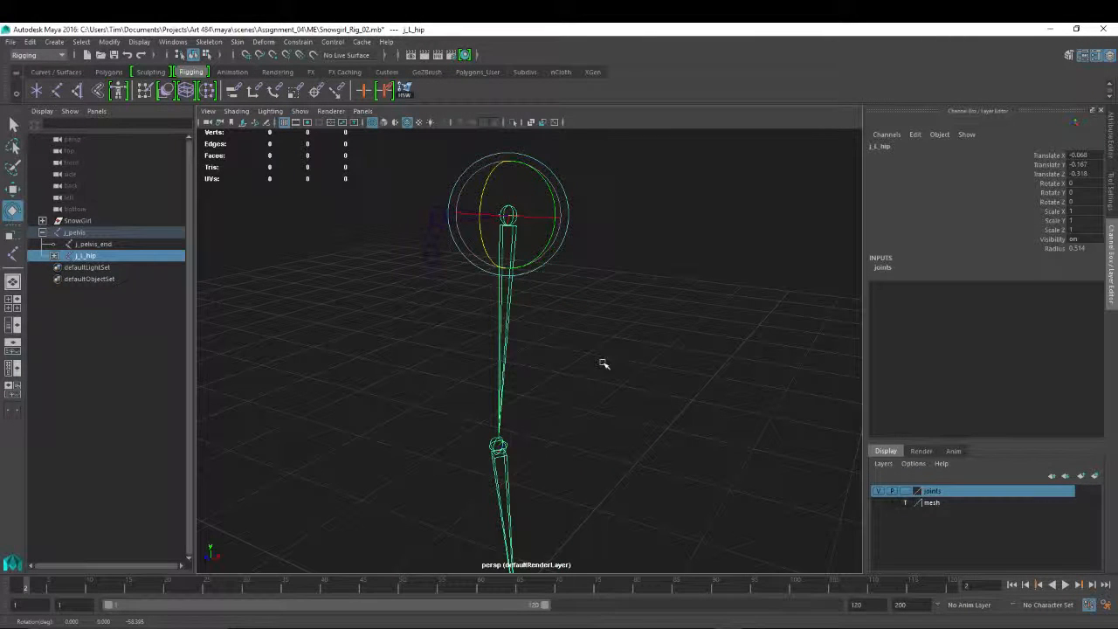
Try bending the lower leg at j_L_knee about its Z axis, and undo the rotation.
{"action": "left_click_drag", "start_coordinate": [603, 364], "coordinate": [577, 326], "text": "alt"}
{"action": "left_click_drag", "start_coordinate": [669, 264], "coordinate": [545, 264], "text": "alt"}
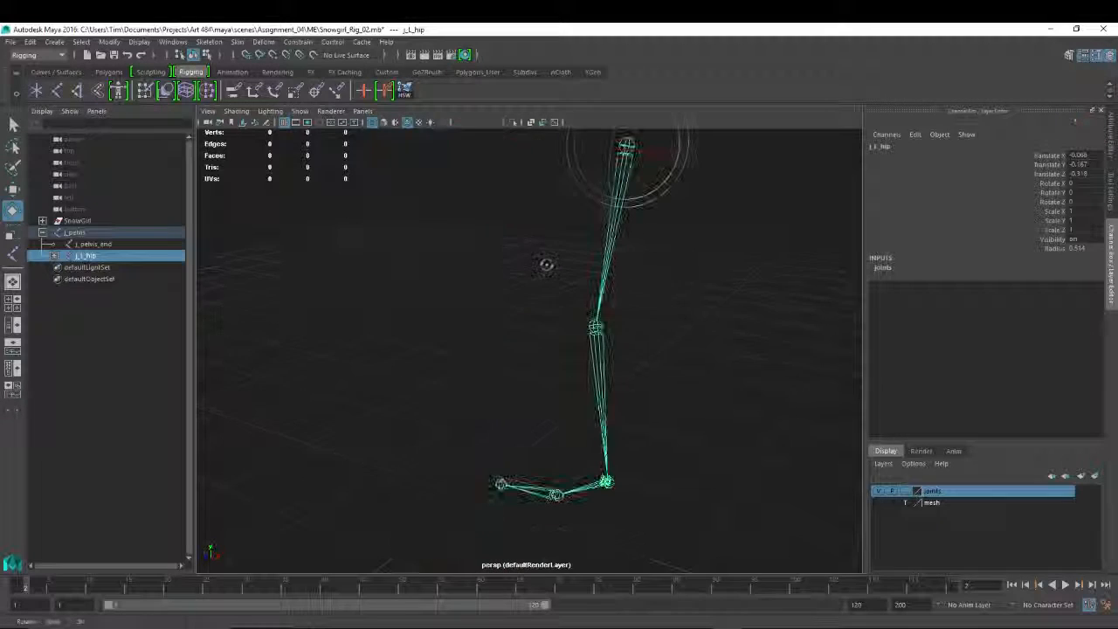
{"action": "left_click_drag", "start_coordinate": [324, 394], "coordinate": [493, 424], "text": "alt"}
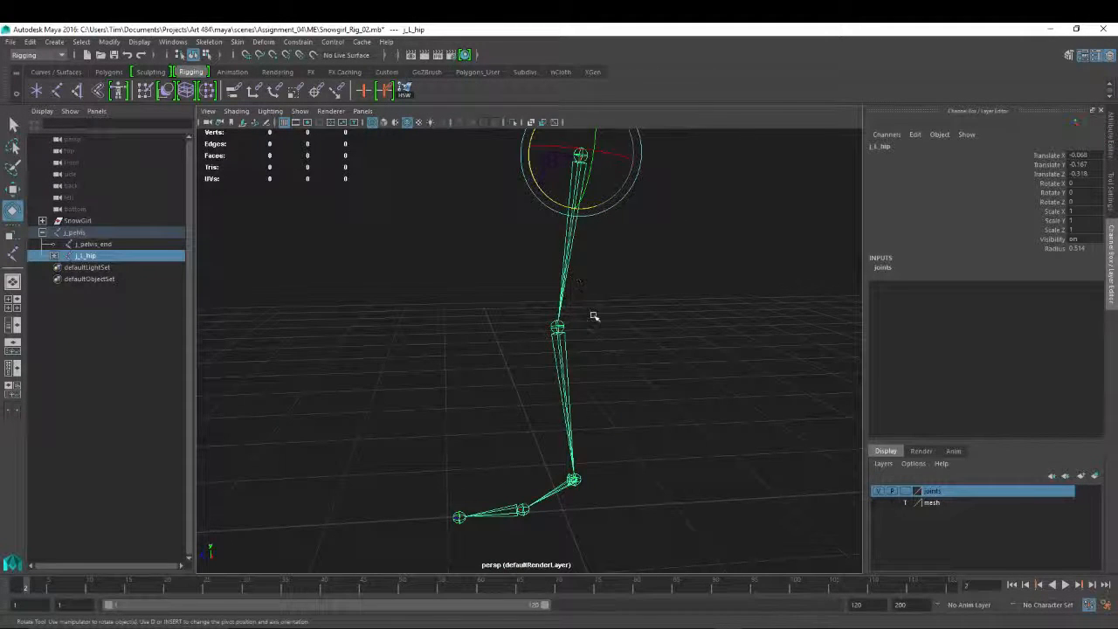
{"action": "middle_click_drag", "start_coordinate": [594, 316], "coordinate": [579, 247], "text": "alt"}
{"action": "left_click", "coordinate": [551, 303]}
{"action": "right_click_drag", "start_coordinate": [698, 324], "coordinate": [656, 276], "text": "alt"}
{"action": "middle_click_drag", "start_coordinate": [653, 279], "coordinate": [635, 337], "text": "alt"}
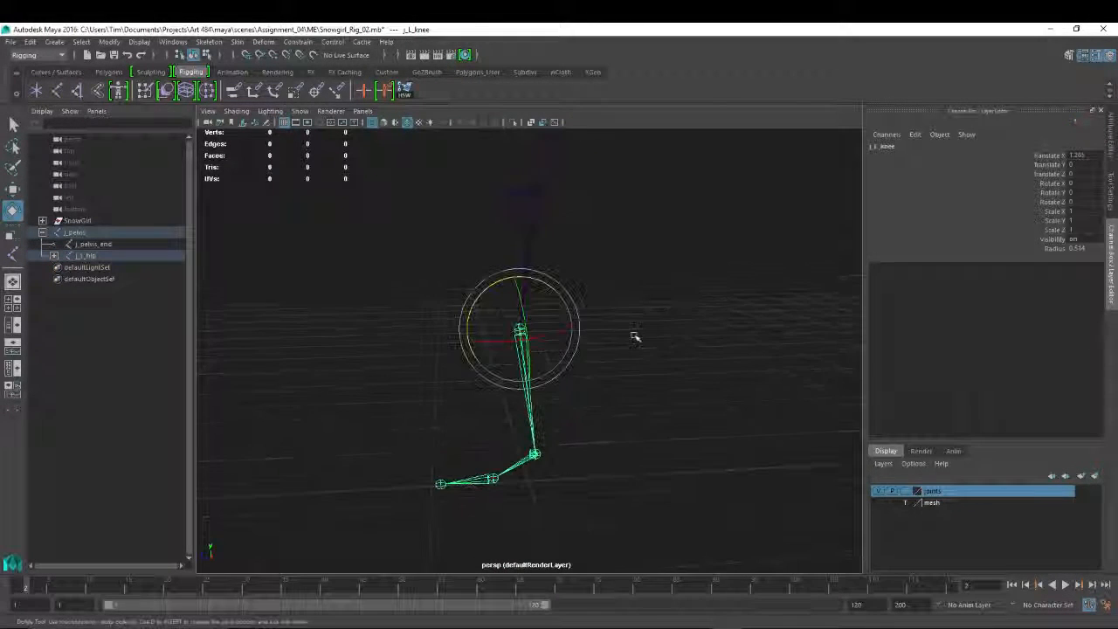
{"action": "left_click", "coordinate": [539, 219]}
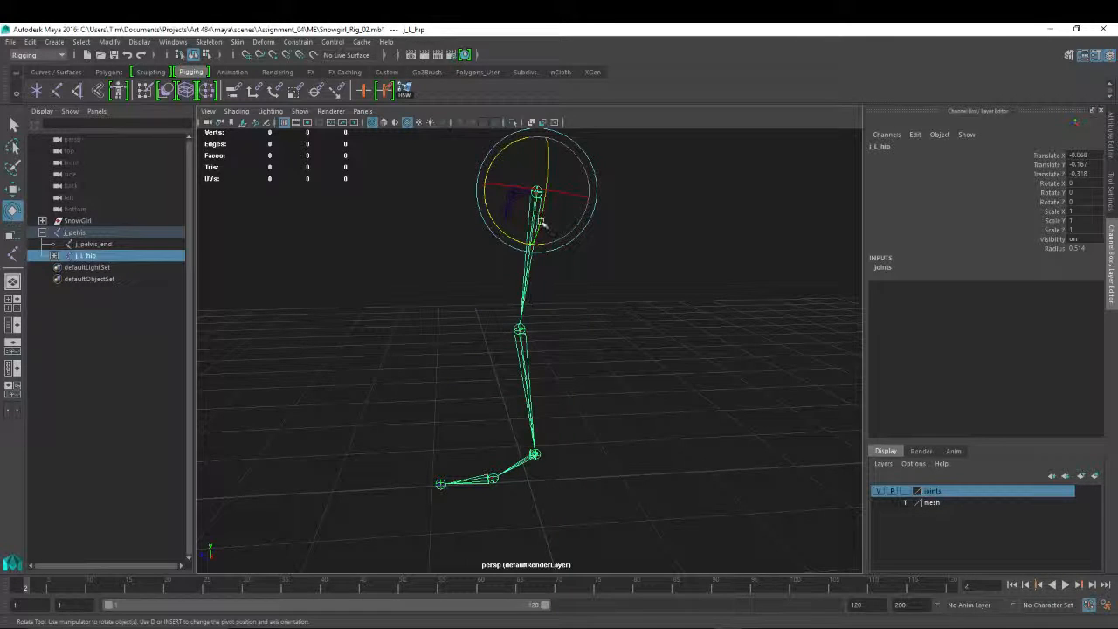
{"action": "left_click", "coordinate": [528, 365]}
{"action": "left_click_drag", "start_coordinate": [548, 285], "coordinate": [559, 307]}
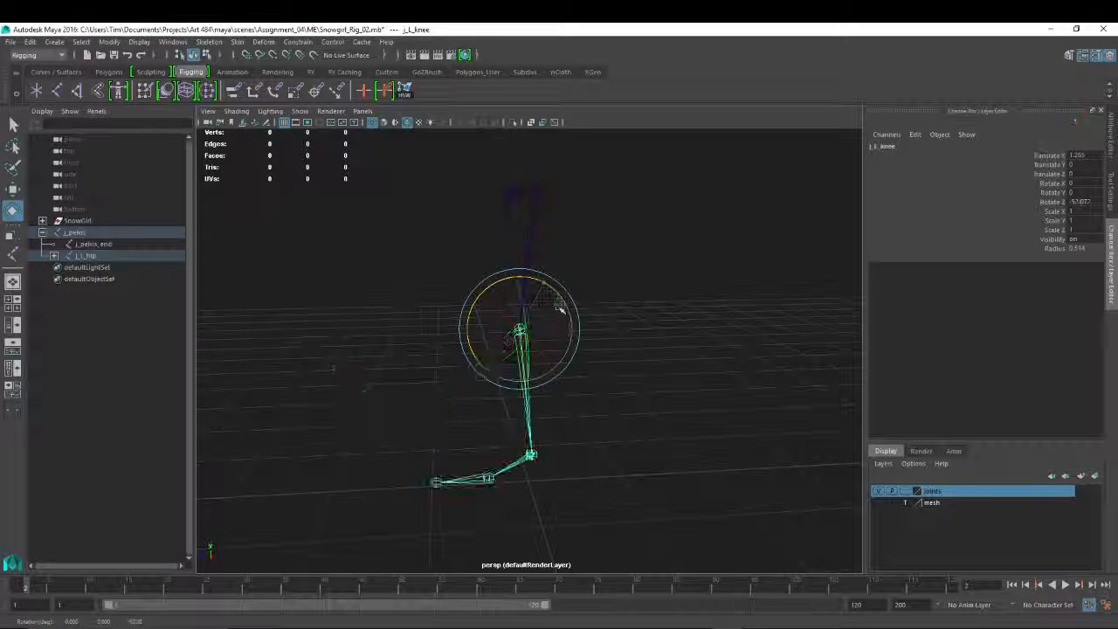
{"action": "key", "text": "ctrl+z"}
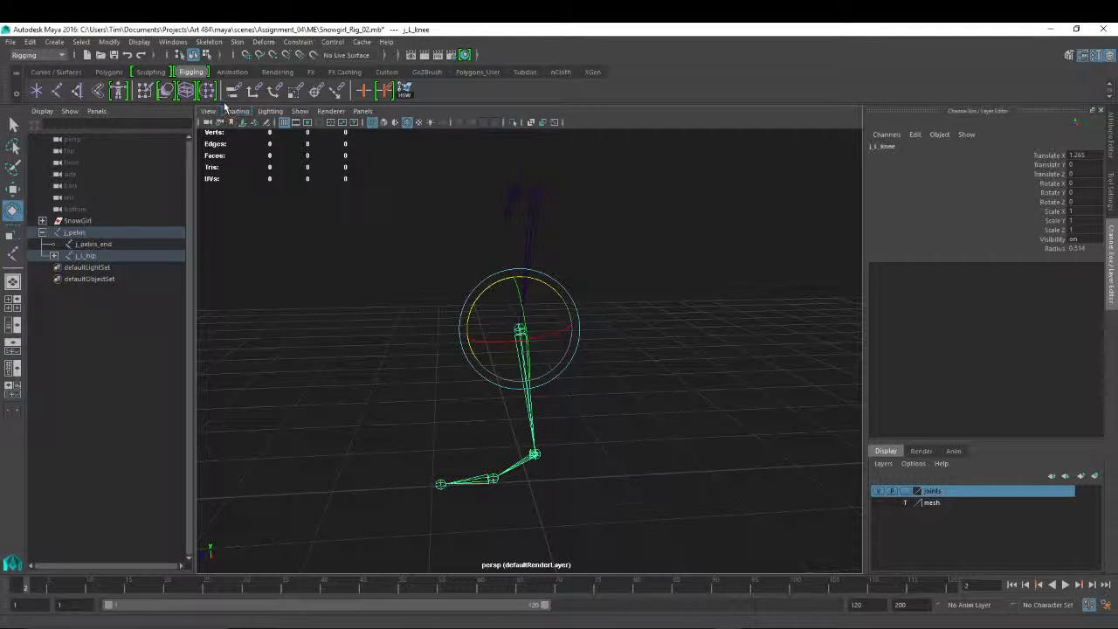
Configure the IK Handle tool to use the Rotate-Plane Solver.
{"action": "left_click", "coordinate": [206, 42]}
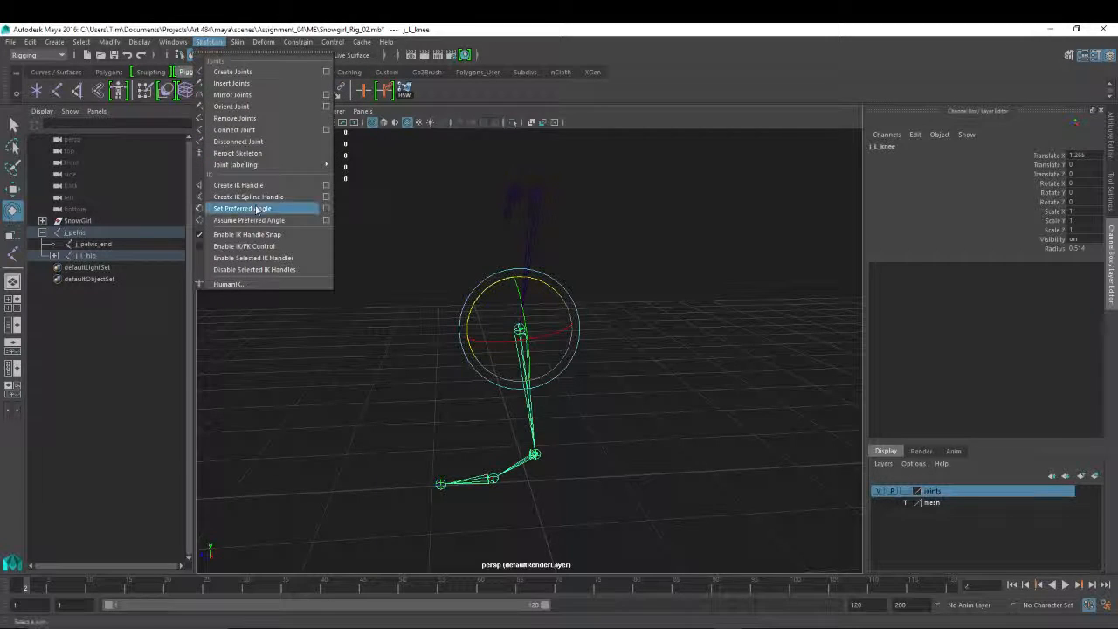
{"action": "left_click", "coordinate": [324, 183]}
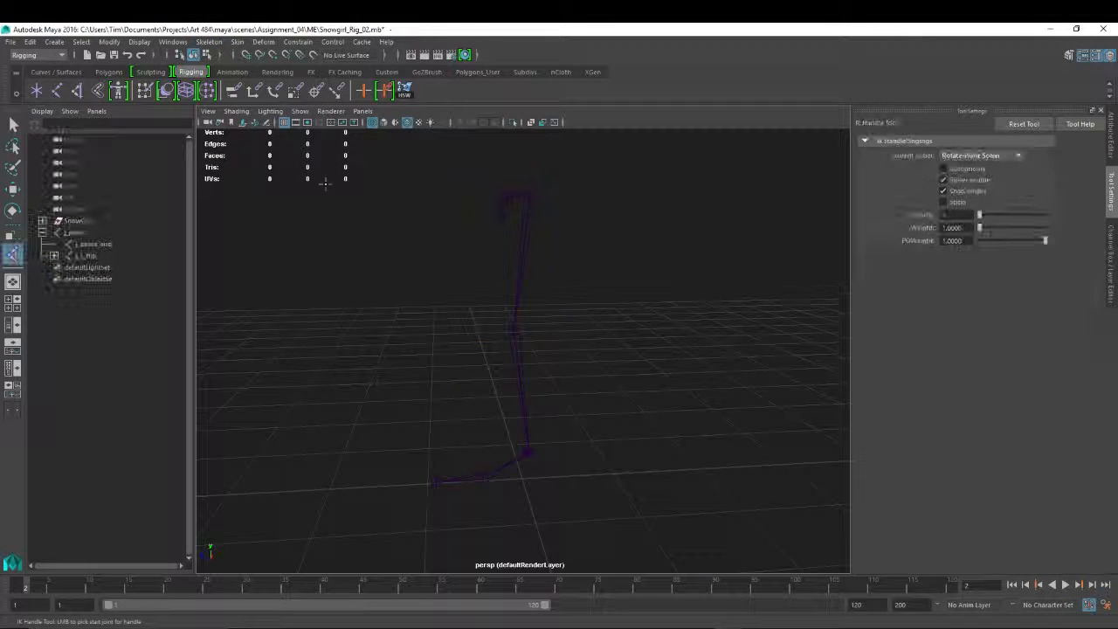
{"action": "left_click", "coordinate": [984, 155]}
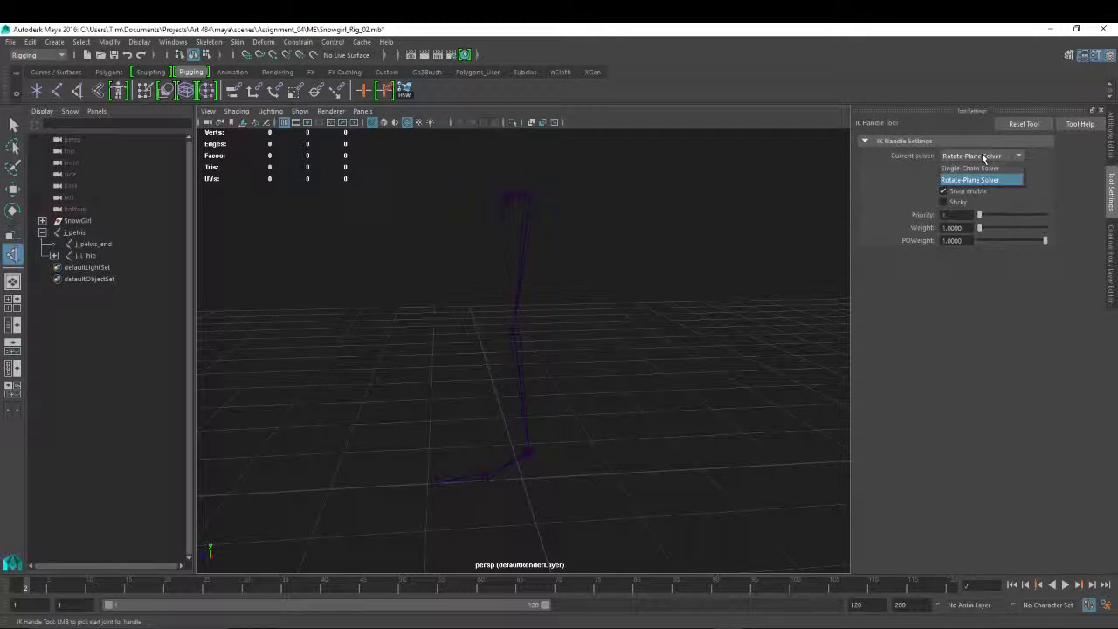
{"action": "left_click", "coordinate": [978, 180]}
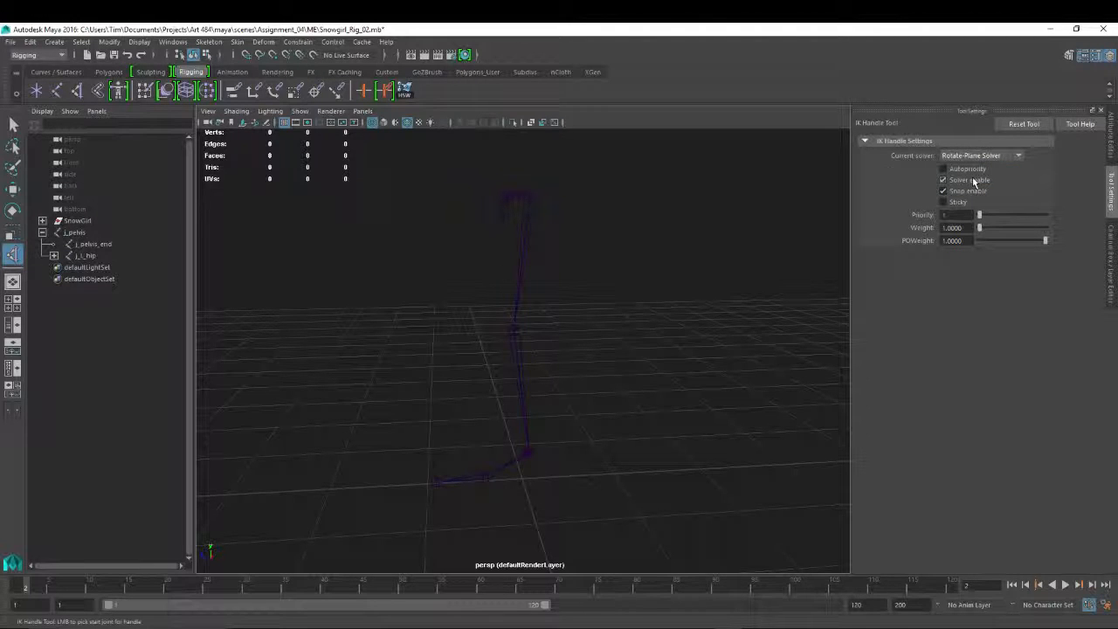
Create an IK handle running from j_L_hip to the left ankle joint.
{"action": "left_click_drag", "start_coordinate": [381, 243], "coordinate": [563, 202], "text": "alt"}
{"action": "left_click_drag", "start_coordinate": [622, 240], "coordinate": [602, 224], "text": "alt"}
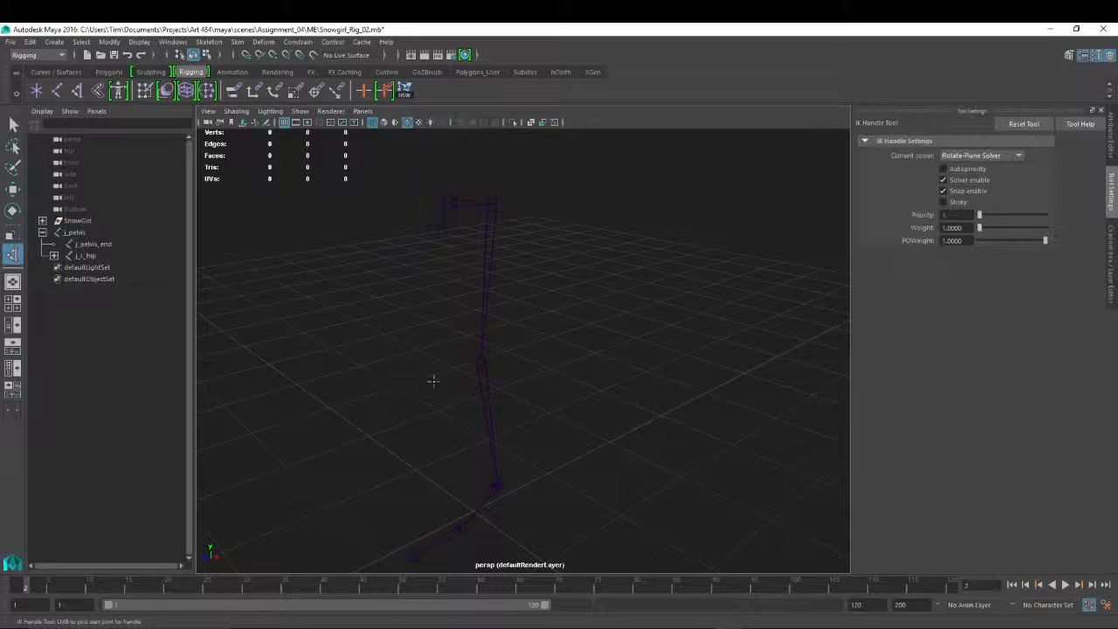
{"action": "left_click_drag", "start_coordinate": [584, 251], "coordinate": [495, 207], "text": "alt"}
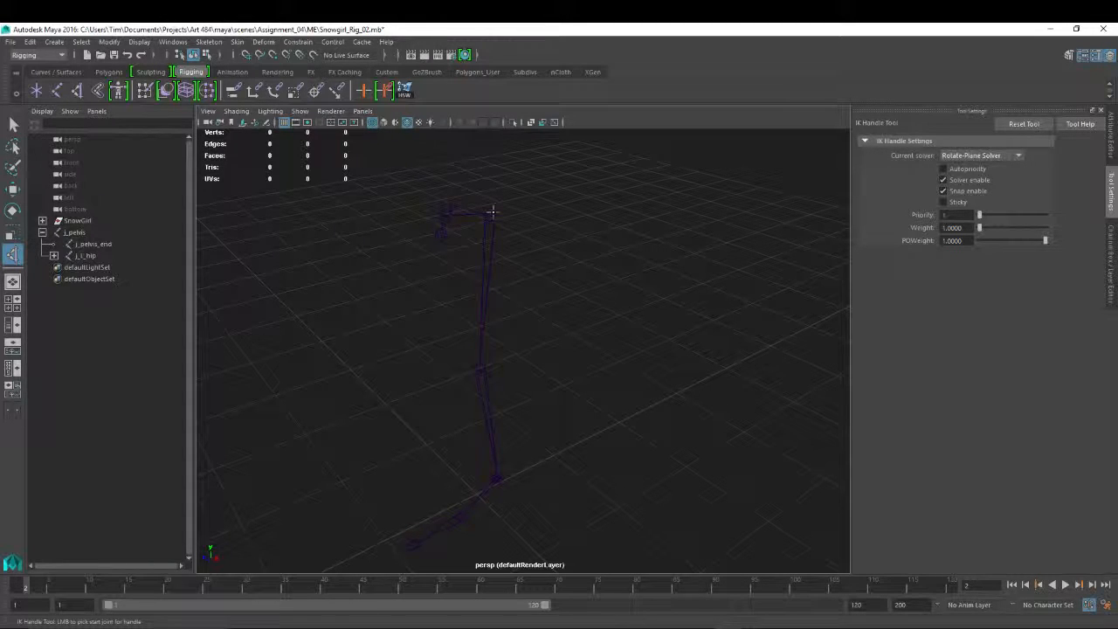
{"action": "left_click", "coordinate": [492, 211]}
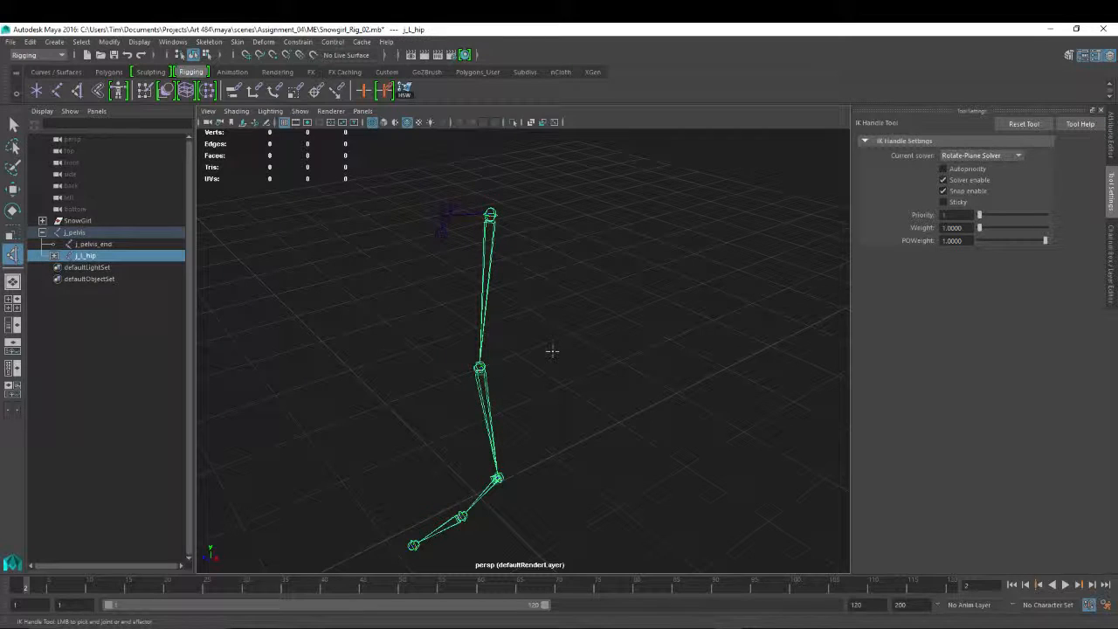
{"action": "middle_click_drag", "start_coordinate": [524, 316], "coordinate": [517, 249], "text": "alt"}
{"action": "right_click_drag", "start_coordinate": [410, 343], "coordinate": [504, 276], "text": "alt"}
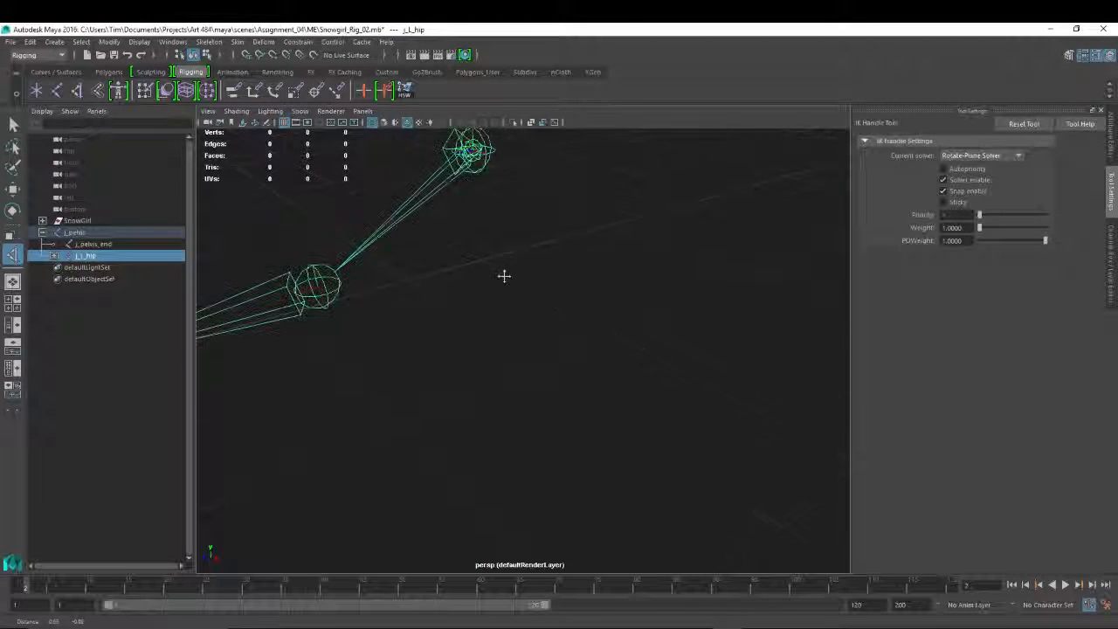
{"action": "middle_click_drag", "start_coordinate": [503, 276], "coordinate": [534, 404], "text": "alt"}
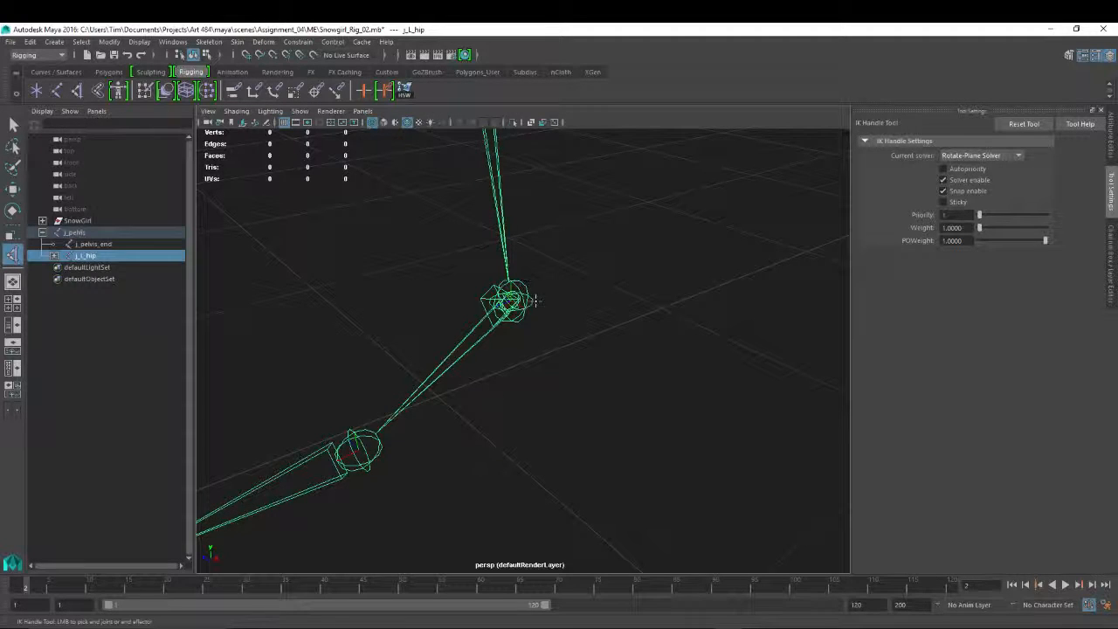
{"action": "left_click", "coordinate": [529, 298]}
{"action": "key", "text": "e"}
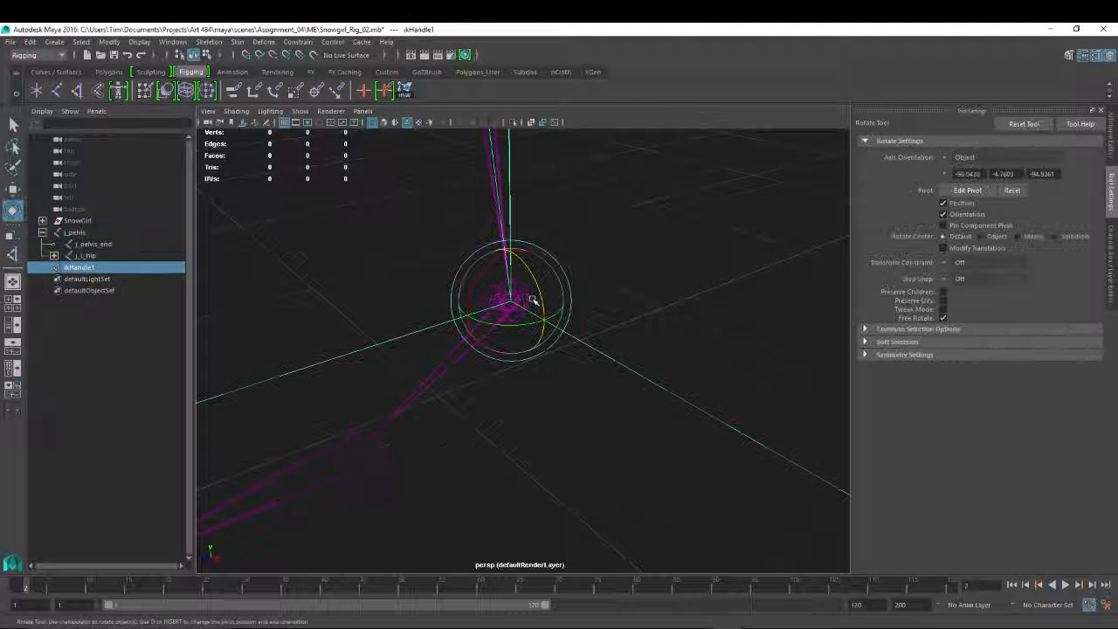
Try raising the IK handle at the ankle to test the knee bend, and undo each move.
{"action": "left_click_drag", "start_coordinate": [664, 302], "coordinate": [411, 183], "text": "alt"}
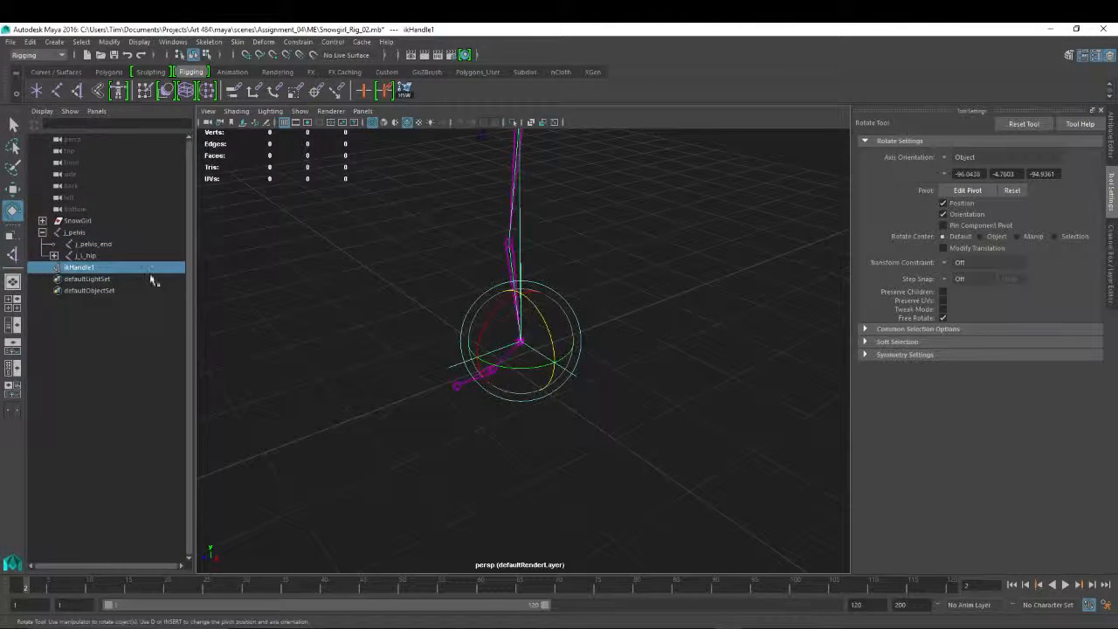
{"action": "middle_click_drag", "start_coordinate": [666, 264], "coordinate": [653, 302], "text": "alt"}
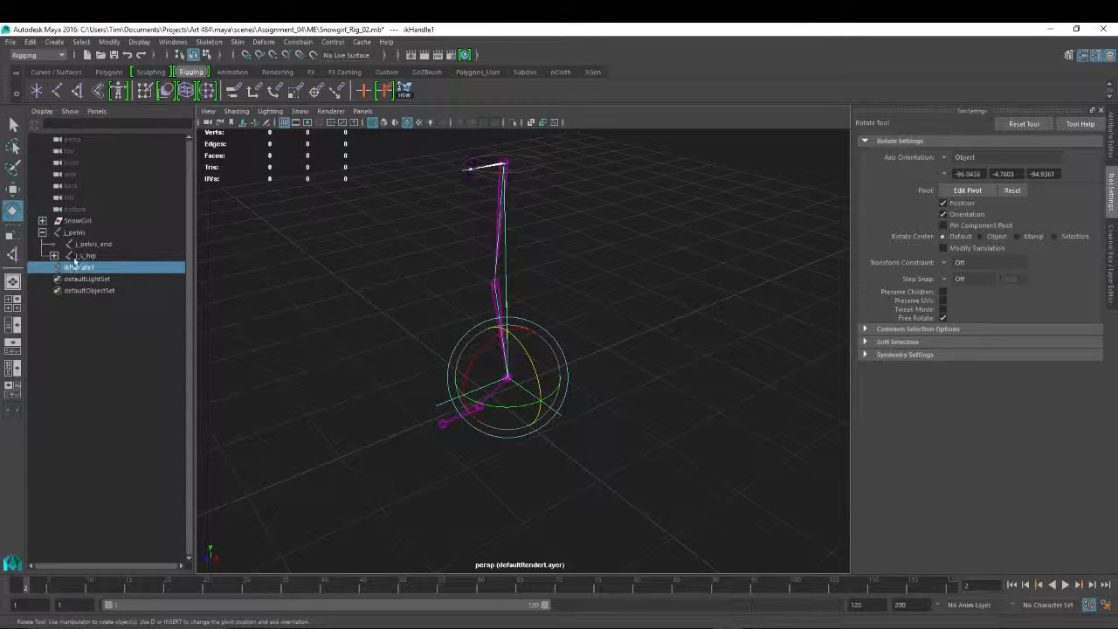
{"action": "left_click_drag", "start_coordinate": [614, 264], "coordinate": [634, 279], "text": "alt"}
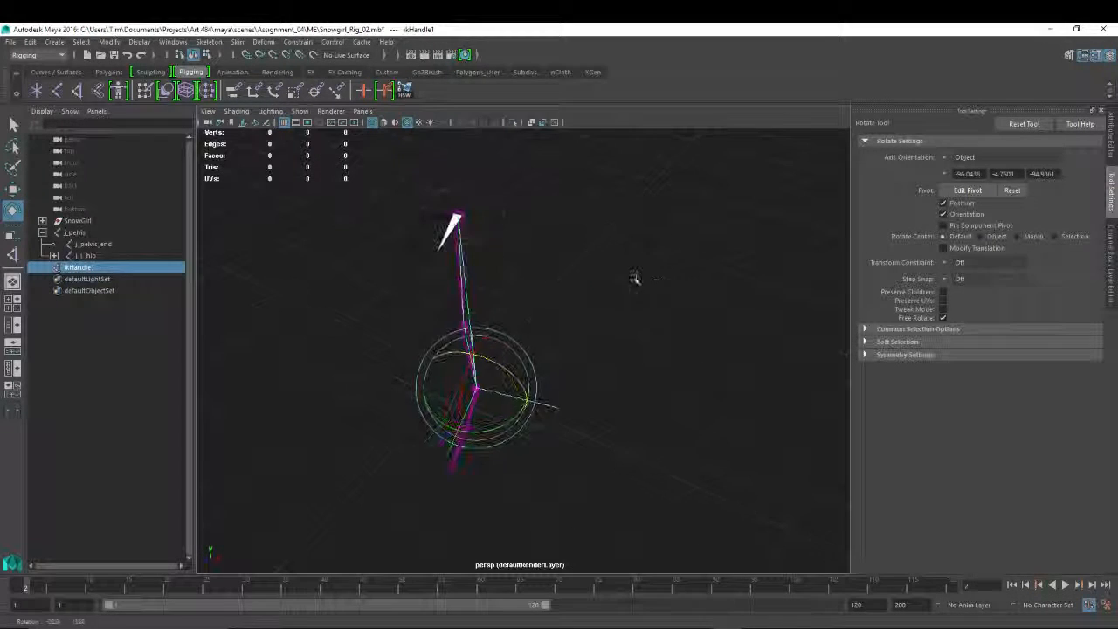
{"action": "left_click_drag", "start_coordinate": [625, 343], "coordinate": [606, 282], "text": "alt"}
{"action": "key", "text": "w"}
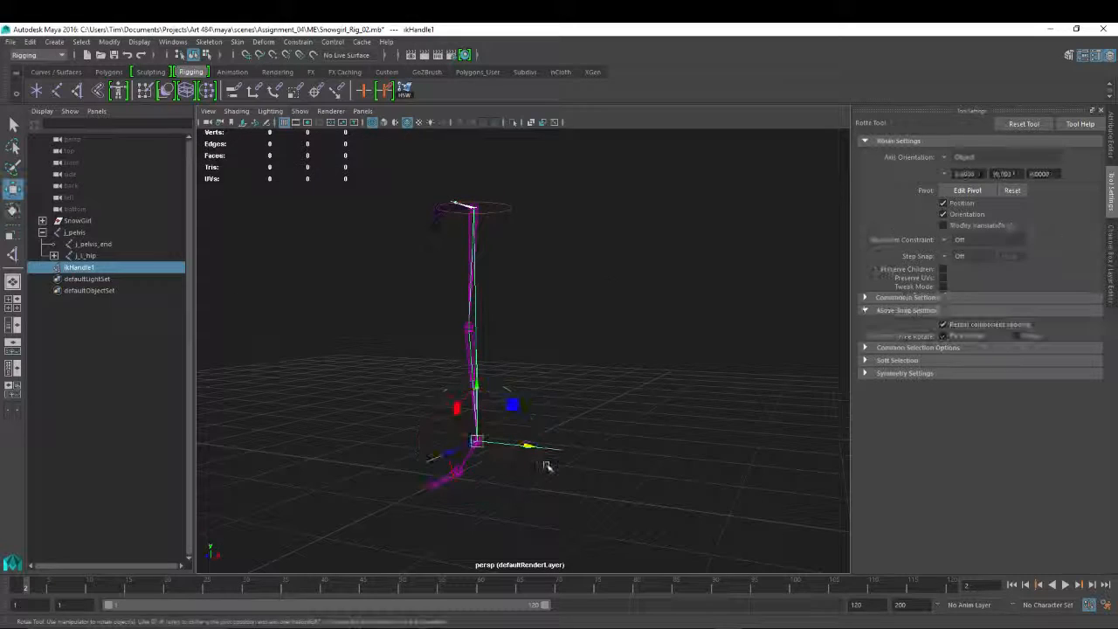
{"action": "left_click_drag", "start_coordinate": [476, 389], "coordinate": [475, 320]}
{"action": "key", "text": "ctrl+z"}
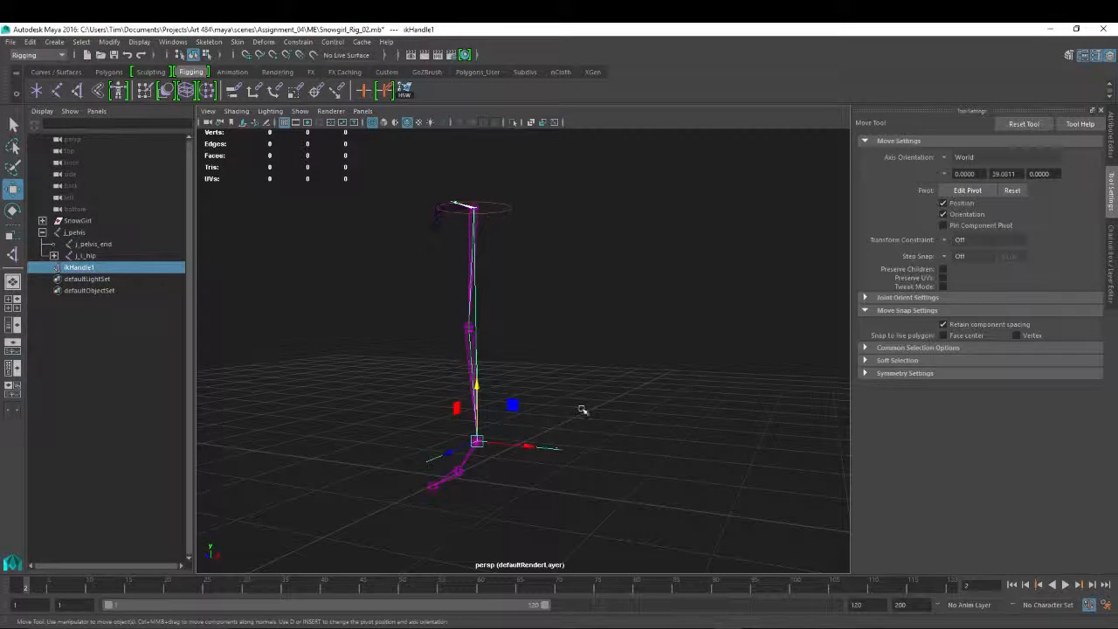
{"action": "left_click_drag", "start_coordinate": [478, 386], "coordinate": [474, 339]}
{"action": "key", "text": "ctrl+z"}
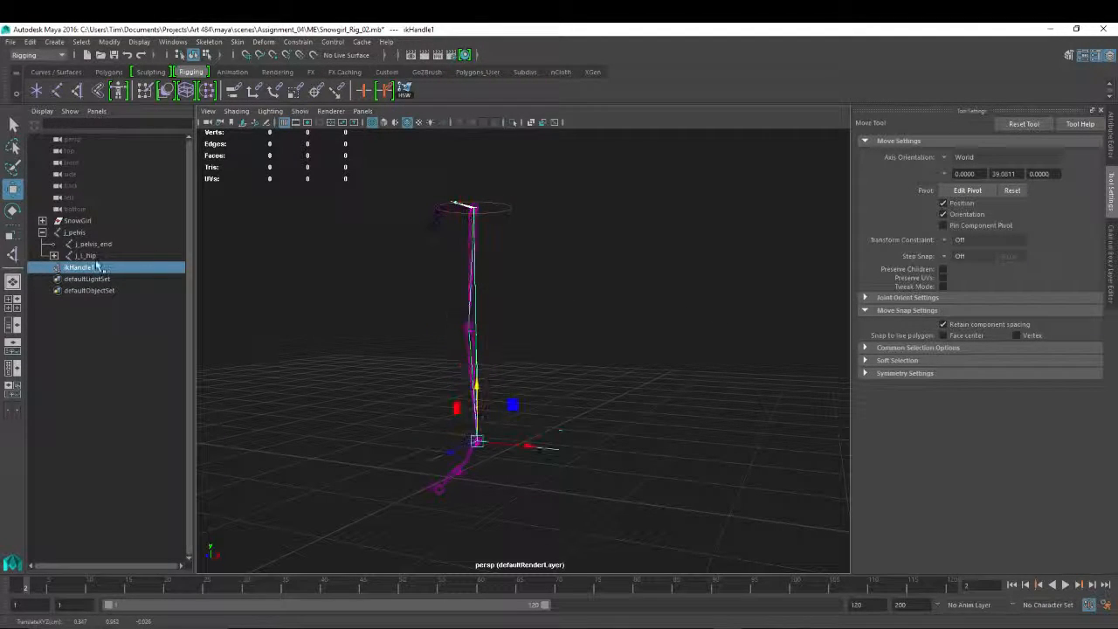
Rename the left leg's IK handle ikRP_L_leg.
{"action": "double_click", "coordinate": [70, 269]}
{"action": "type", "text": "ik"}
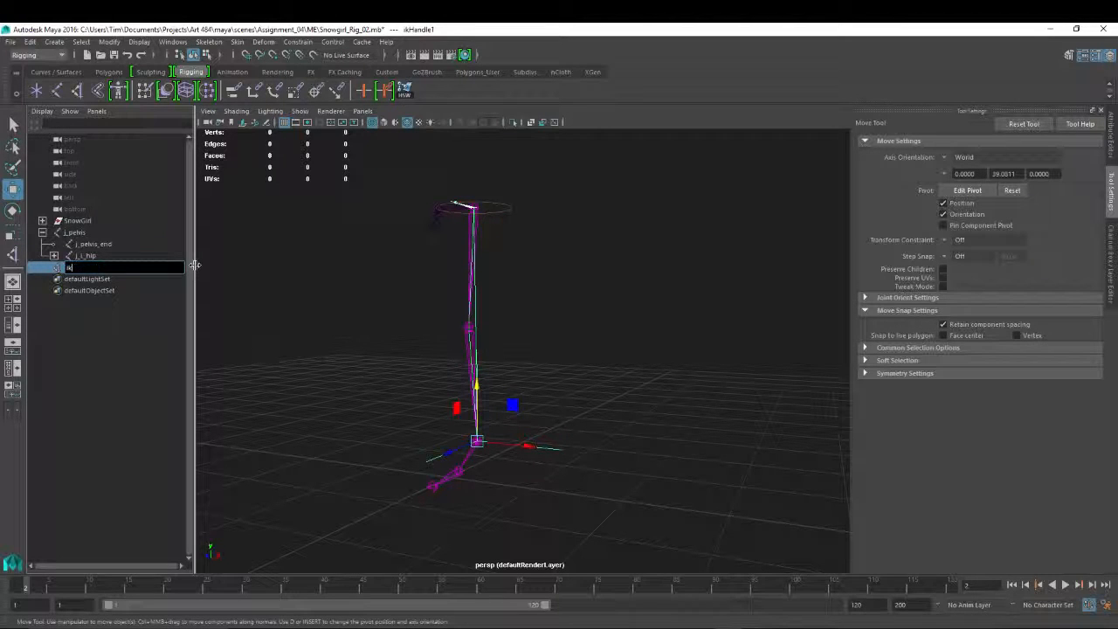
{"action": "type", "text": "_L"}
{"action": "type", "text": "_l_leg"}
{"action": "key", "text": "Return"}
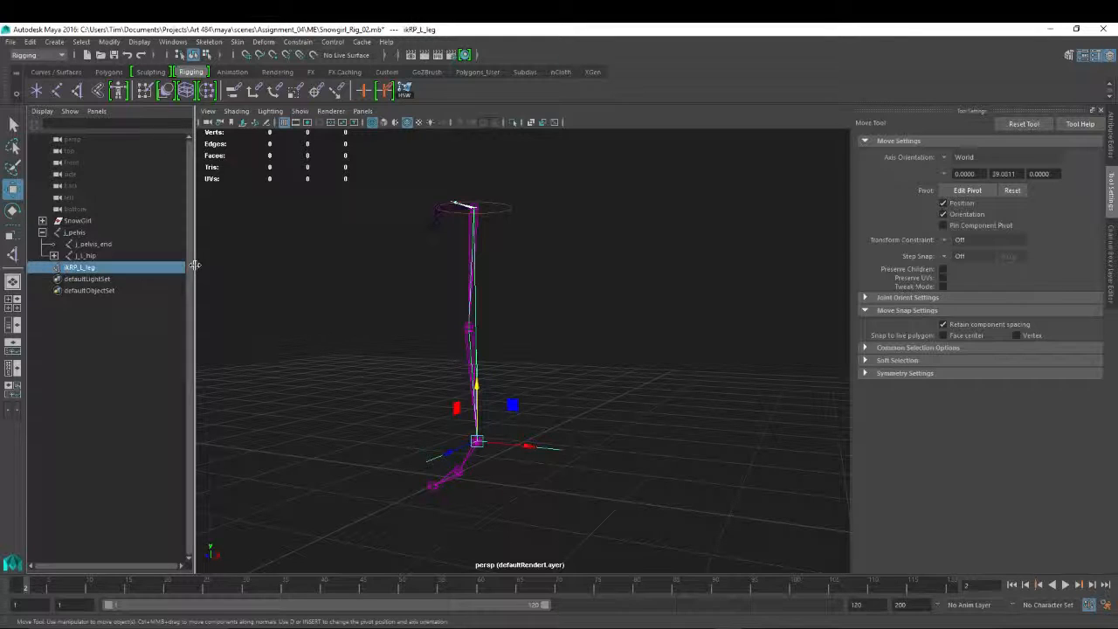
Make the mesh layer visible again and frame the character's legs with the j_pelvis skeleton in the front view.
{"action": "left_click", "coordinate": [74, 232]}
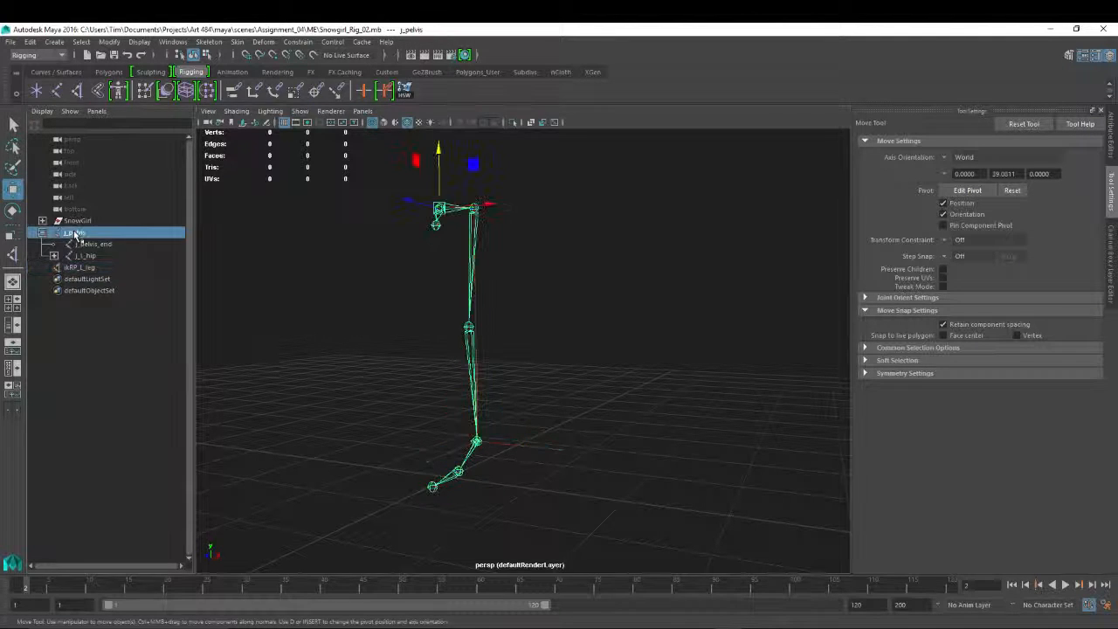
{"action": "left_click_drag", "start_coordinate": [400, 258], "coordinate": [557, 300], "text": "alt"}
{"action": "key", "text": "space"}
{"action": "left_click", "coordinate": [559, 298]}
{"action": "key", "text": "ctrl+a"}
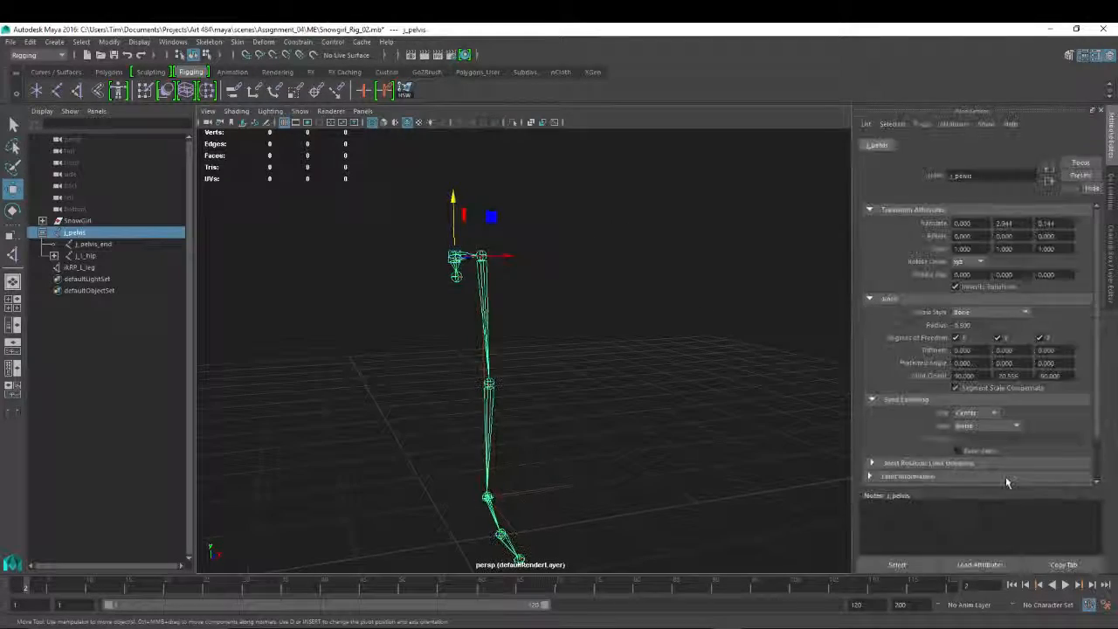
{"action": "key", "text": "ctrl+a"}
{"action": "left_click", "coordinate": [879, 502]}
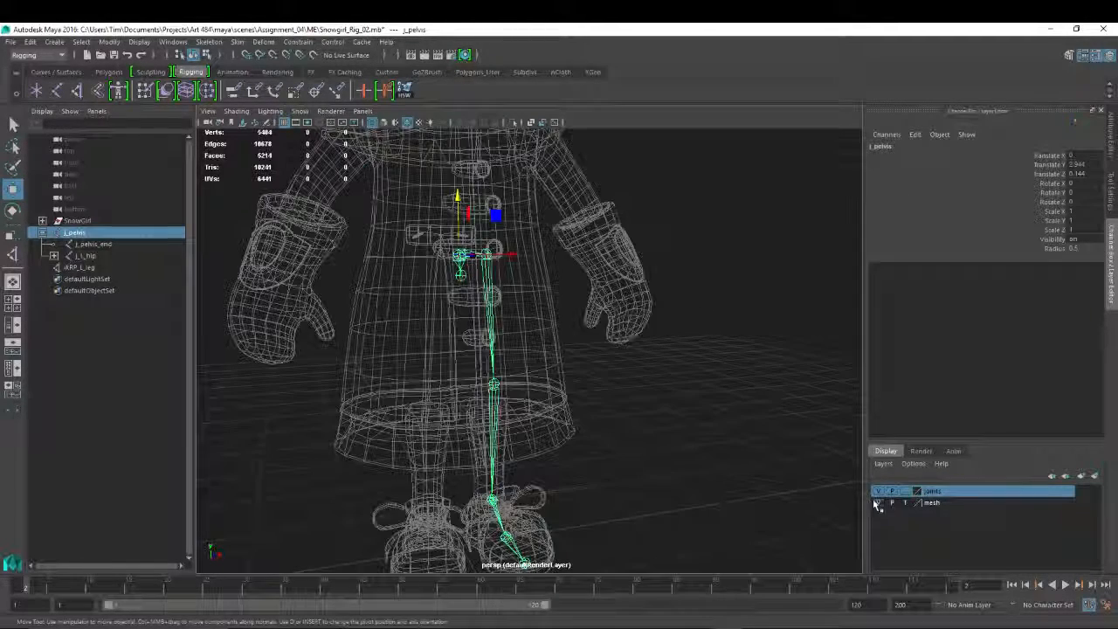
{"action": "key", "text": "space"}
{"action": "left_click_drag", "start_coordinate": [607, 309], "coordinate": [608, 340]}
{"action": "middle_click_drag", "start_coordinate": [539, 274], "coordinate": [571, 309], "text": "alt"}
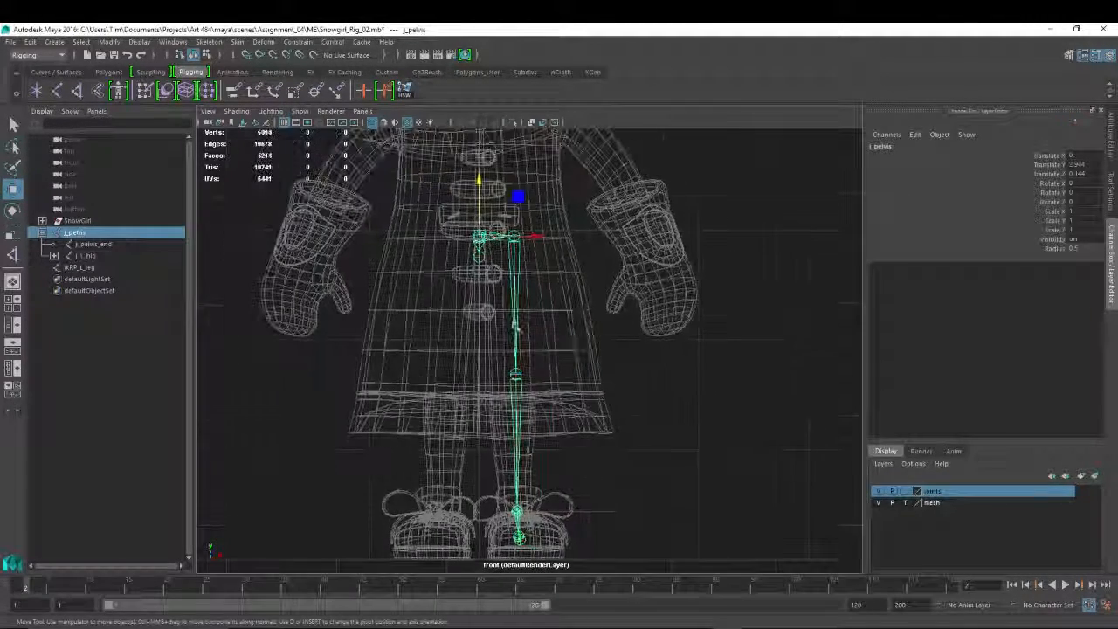
{"action": "middle_click_drag", "start_coordinate": [602, 386], "coordinate": [644, 279], "text": "alt"}
{"action": "middle_click_drag", "start_coordinate": [661, 162], "coordinate": [641, 263], "text": "alt"}
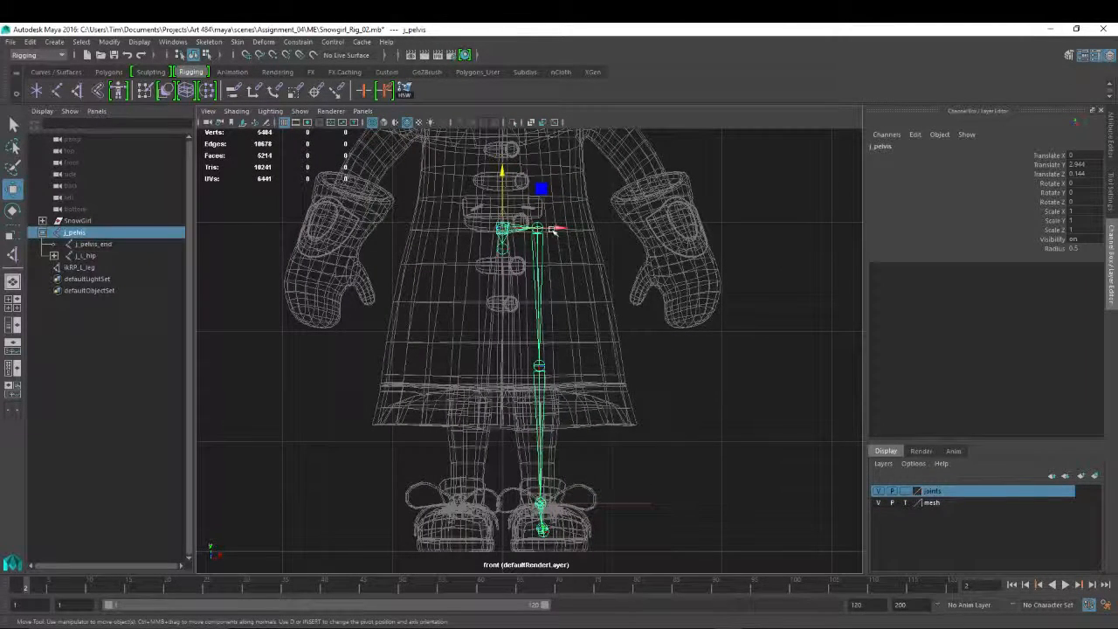
For j_L_hip, reset the Mirror Joint options and set them to mirror across the YZ plane.
{"action": "left_click", "coordinate": [541, 232]}
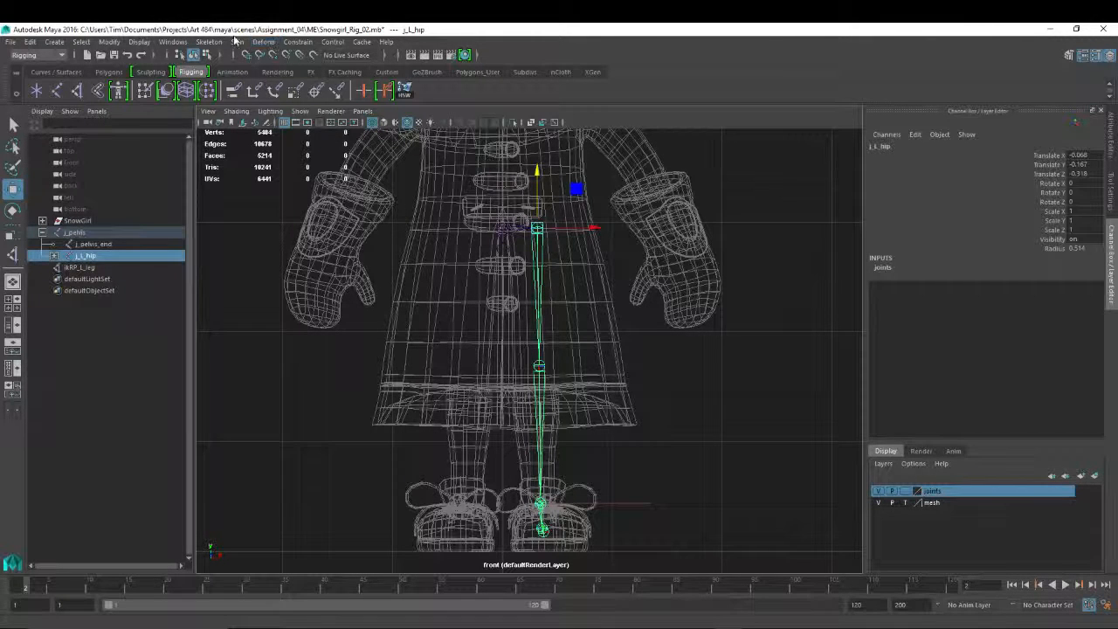
{"action": "left_click", "coordinate": [212, 43]}
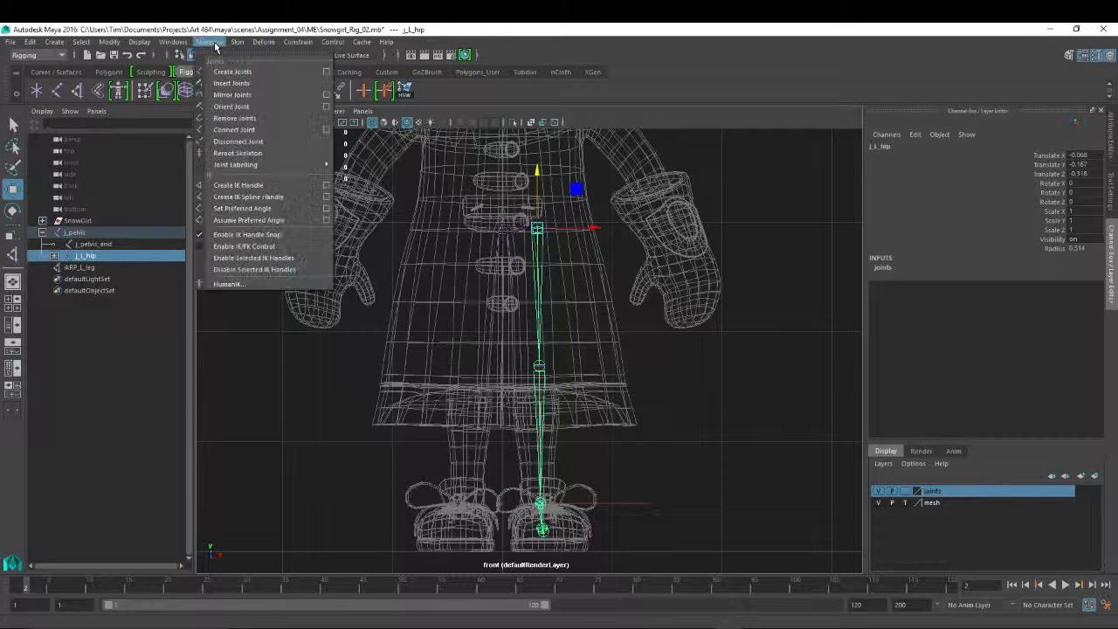
{"action": "left_click", "coordinate": [325, 95]}
{"action": "left_click_drag", "start_coordinate": [713, 174], "coordinate": [841, 149]}
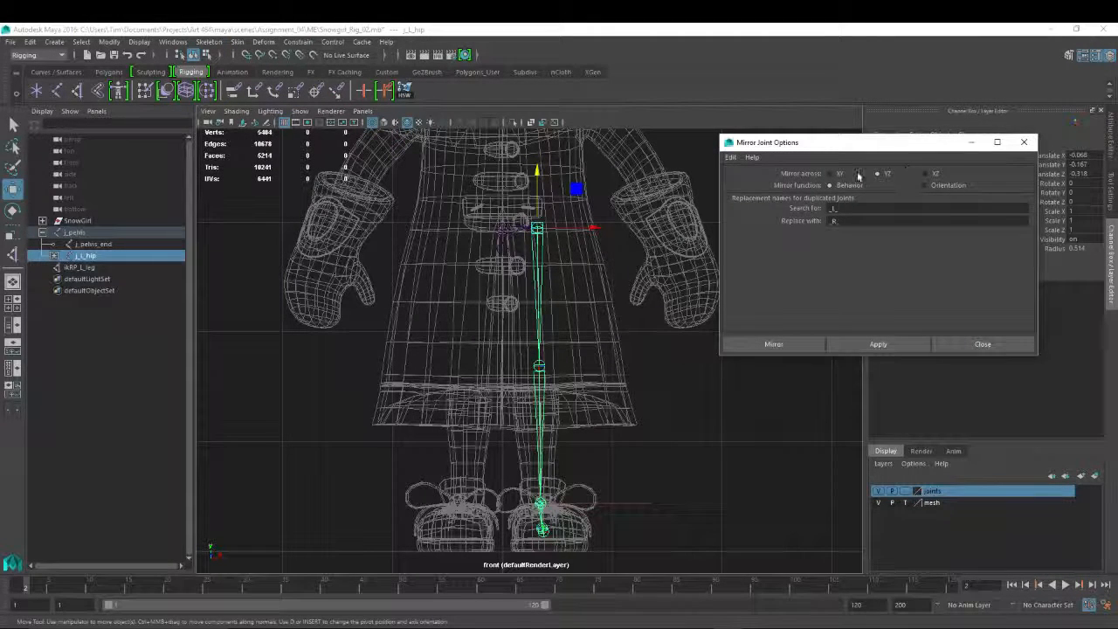
{"action": "left_click", "coordinate": [730, 158]}
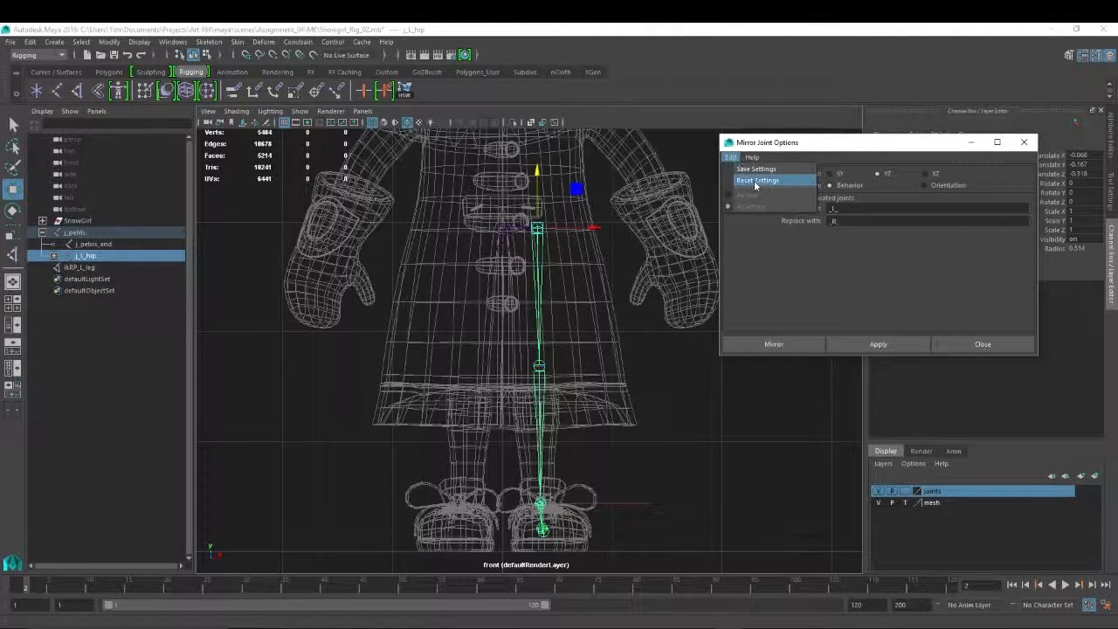
{"action": "left_click", "coordinate": [755, 181]}
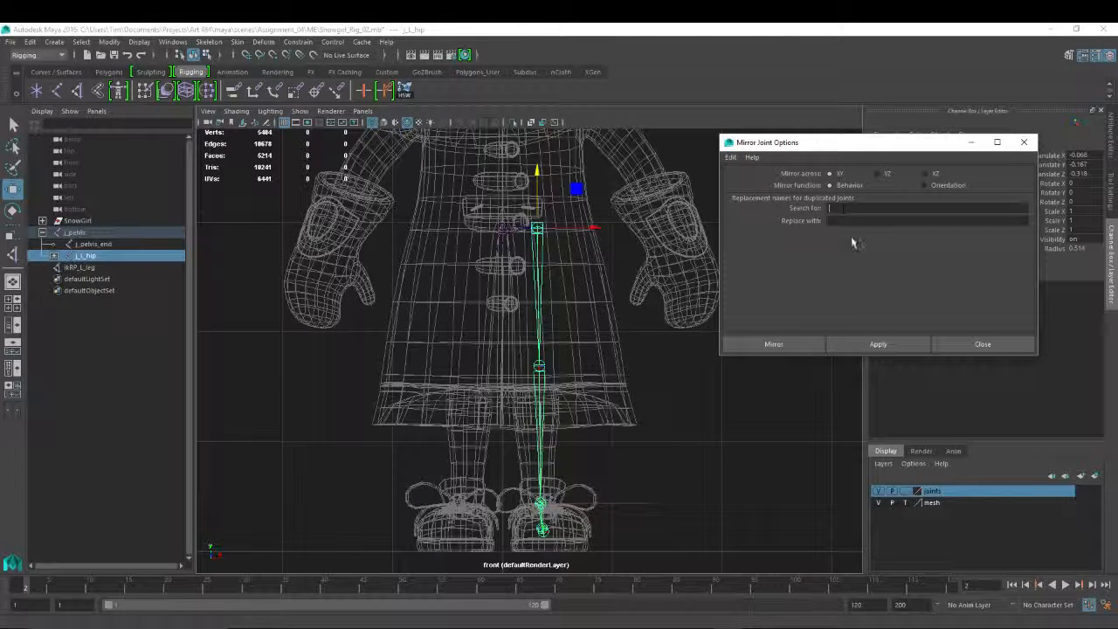
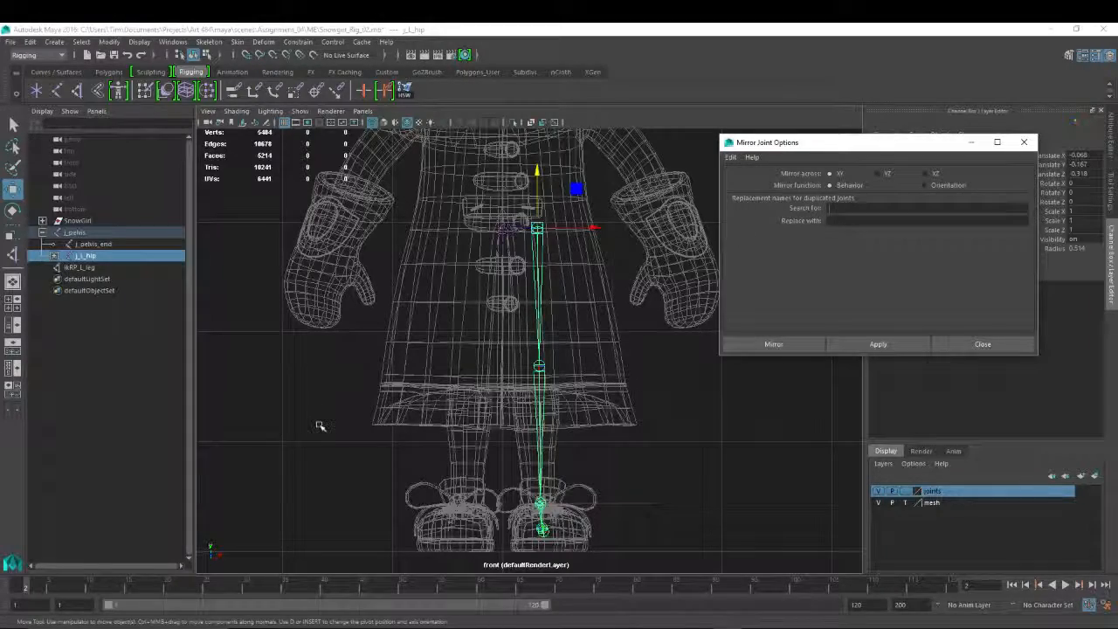
{"action": "middle_click_drag", "start_coordinate": [439, 271], "coordinate": [396, 269], "text": "alt"}
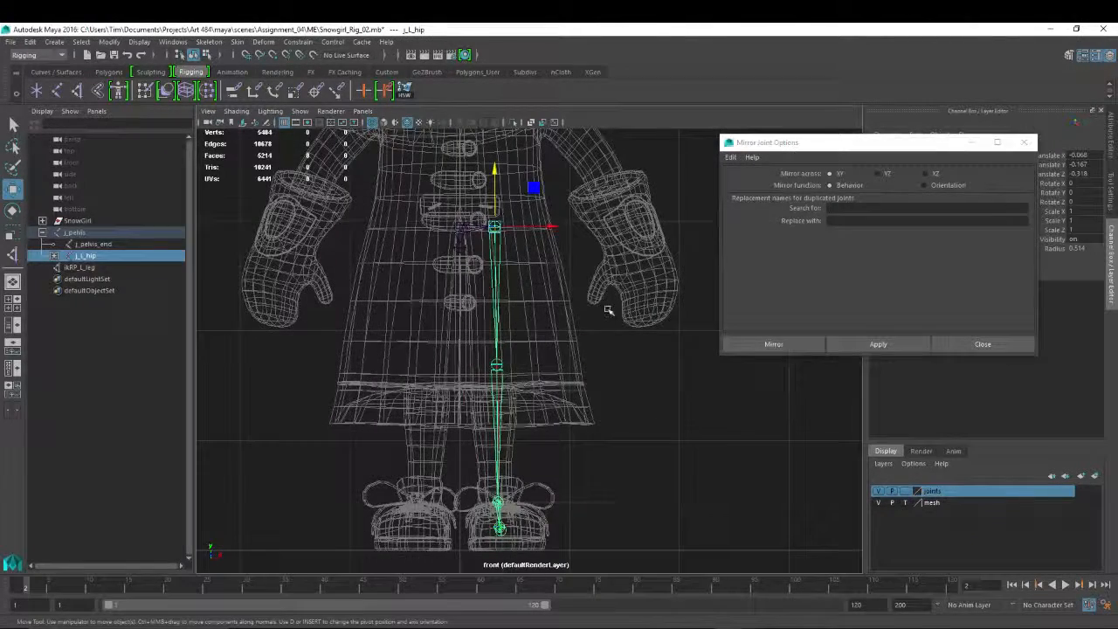
{"action": "middle_click_drag", "start_coordinate": [608, 310], "coordinate": [619, 345], "text": "alt"}
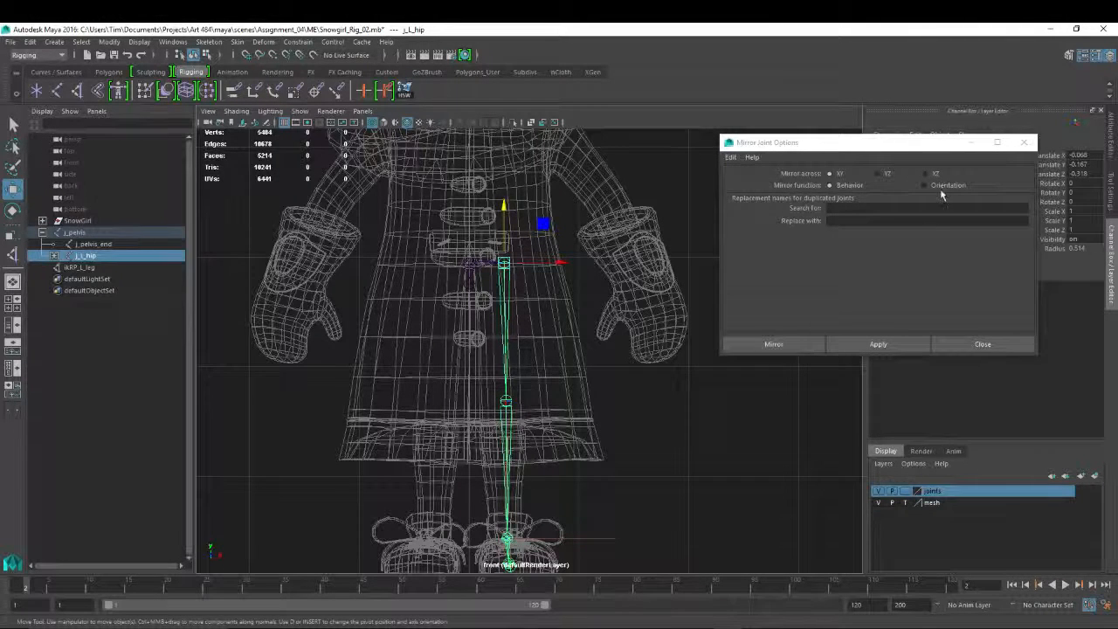
{"action": "left_click", "coordinate": [878, 173]}
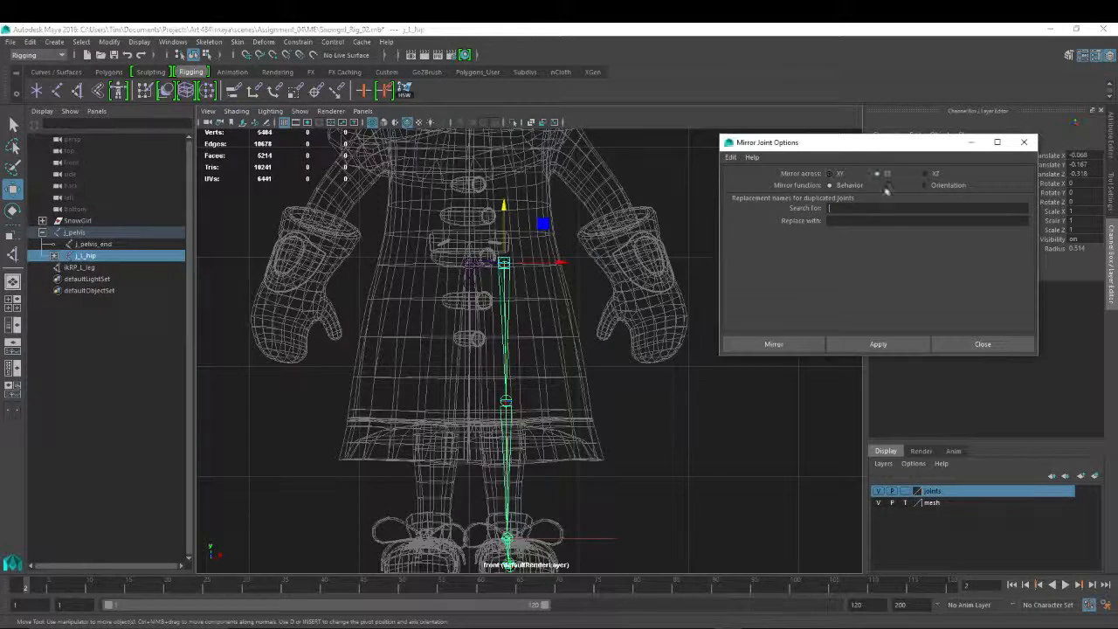
Examine the character's orientation against the world axes in perspective to check the mirror plane.
{"action": "left_click", "coordinate": [565, 196]}
{"action": "key", "text": "space"}
{"action": "key", "text": "space"}
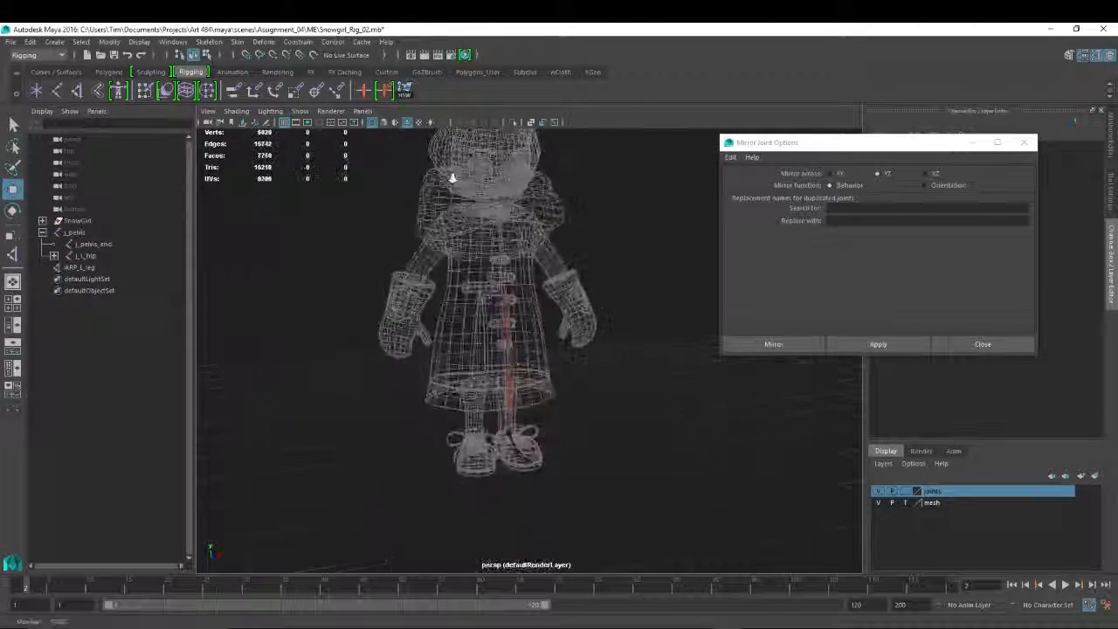
{"action": "scroll", "coordinate": [451, 176], "scroll_direction": "down", "scroll_amount": 4}
{"action": "left_click_drag", "start_coordinate": [439, 219], "coordinate": [384, 219], "text": "alt"}
{"action": "scroll", "coordinate": [456, 334], "scroll_direction": "down", "scroll_amount": 2}
{"action": "right_click_drag", "start_coordinate": [456, 335], "coordinate": [399, 323], "text": "alt"}
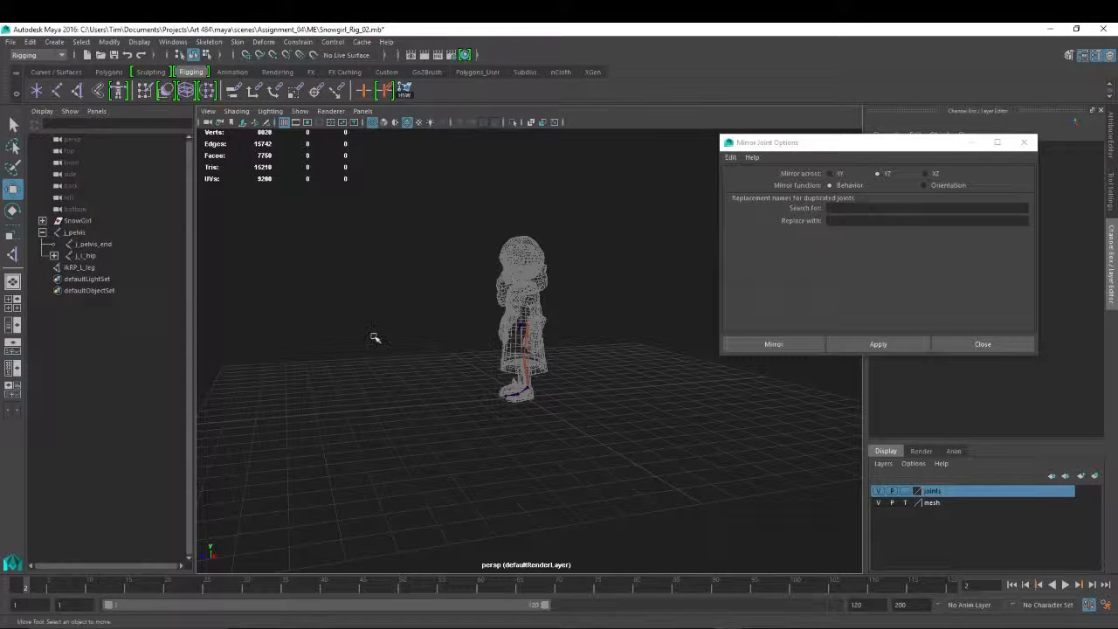
{"action": "key", "text": "space"}
{"action": "left_click_drag", "start_coordinate": [474, 262], "coordinate": [474, 301]}
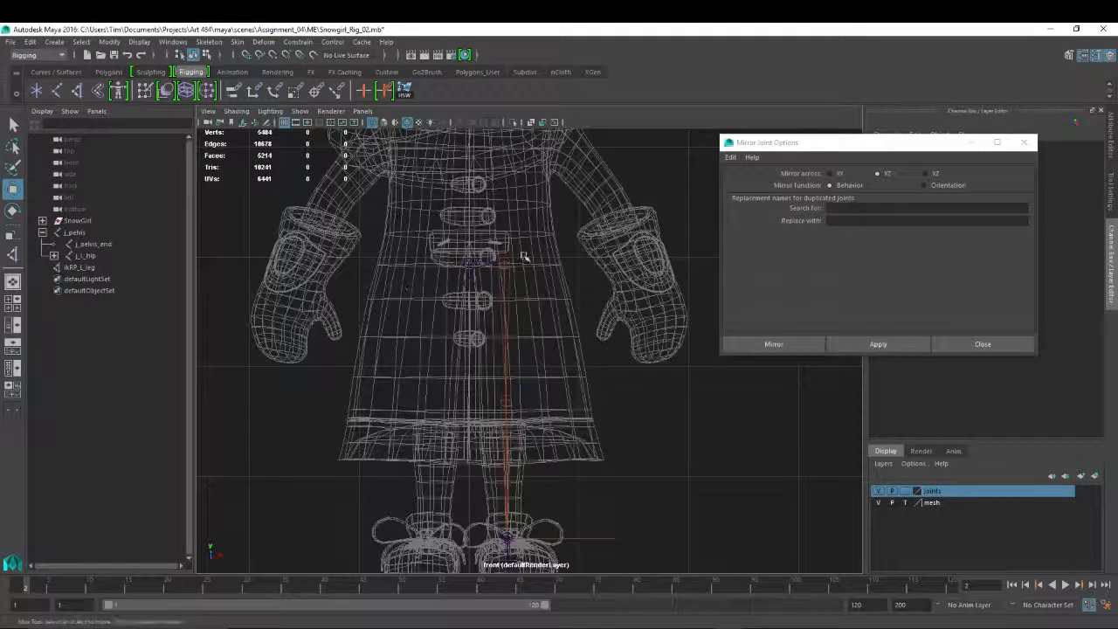
Reselect j_L_hip and set the mirrored joints' names to replace _L_ with _R_.
{"action": "left_click", "coordinate": [506, 293]}
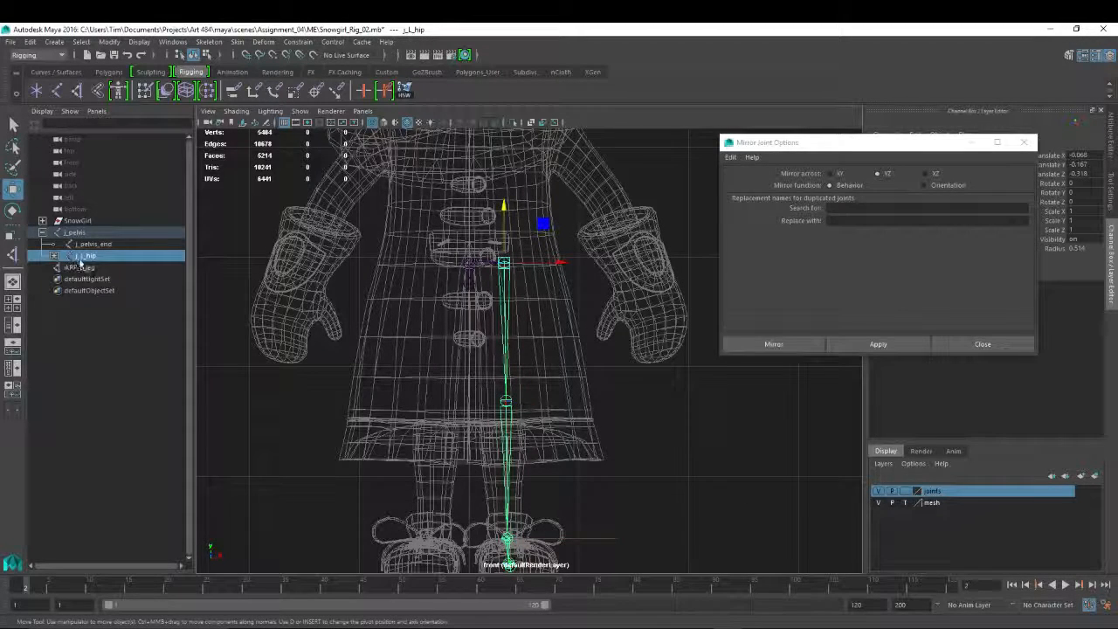
{"action": "left_click", "coordinate": [838, 208]}
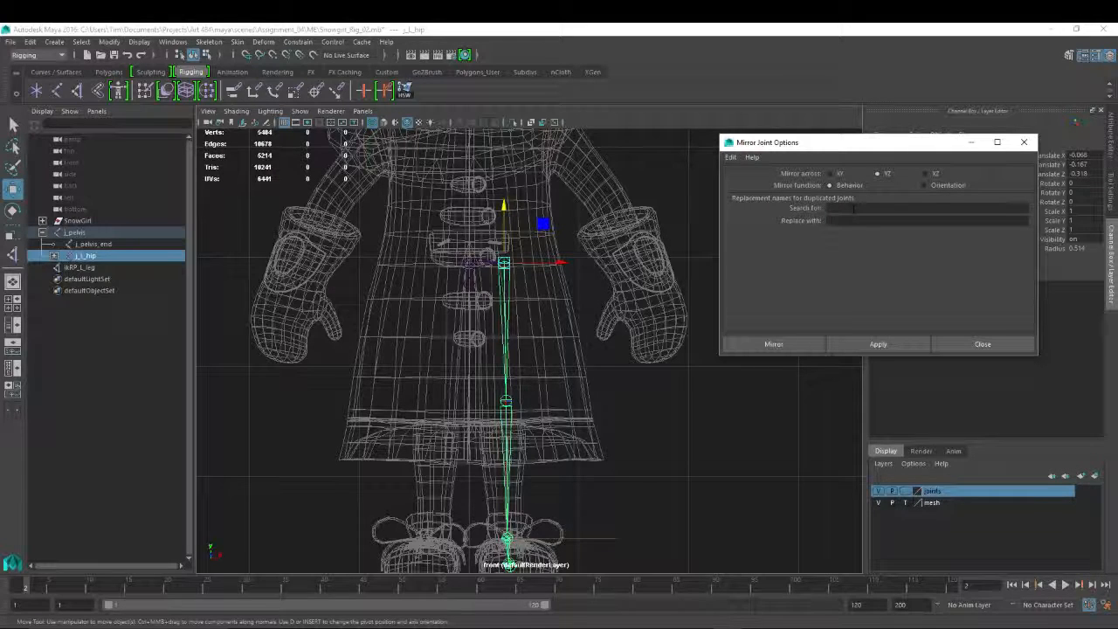
{"action": "type", "text": "_L_"}
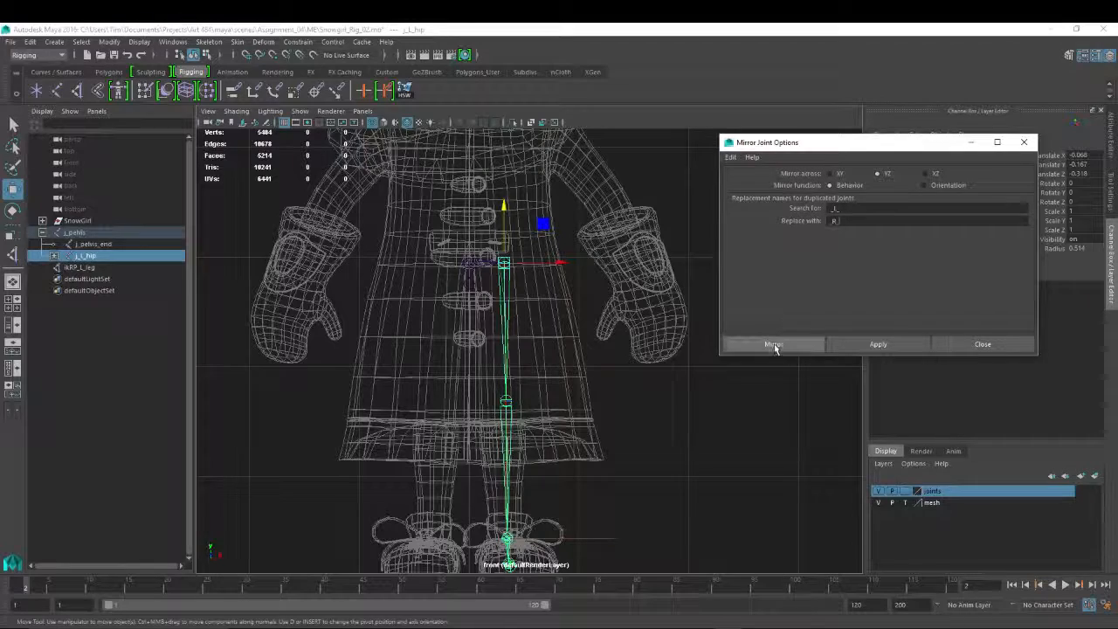
Try mirroring the j_L_hip chain and check the names of the mirrored joints and IK handle.
{"action": "left_click", "coordinate": [774, 344]}
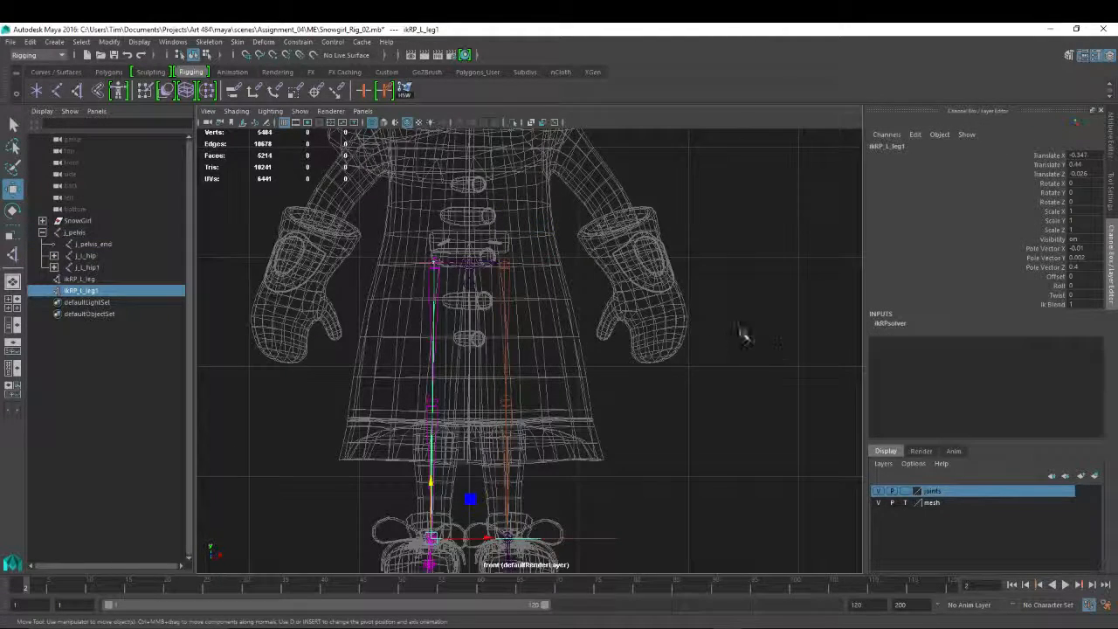
{"action": "middle_click_drag", "start_coordinate": [689, 411], "coordinate": [696, 348], "text": "alt"}
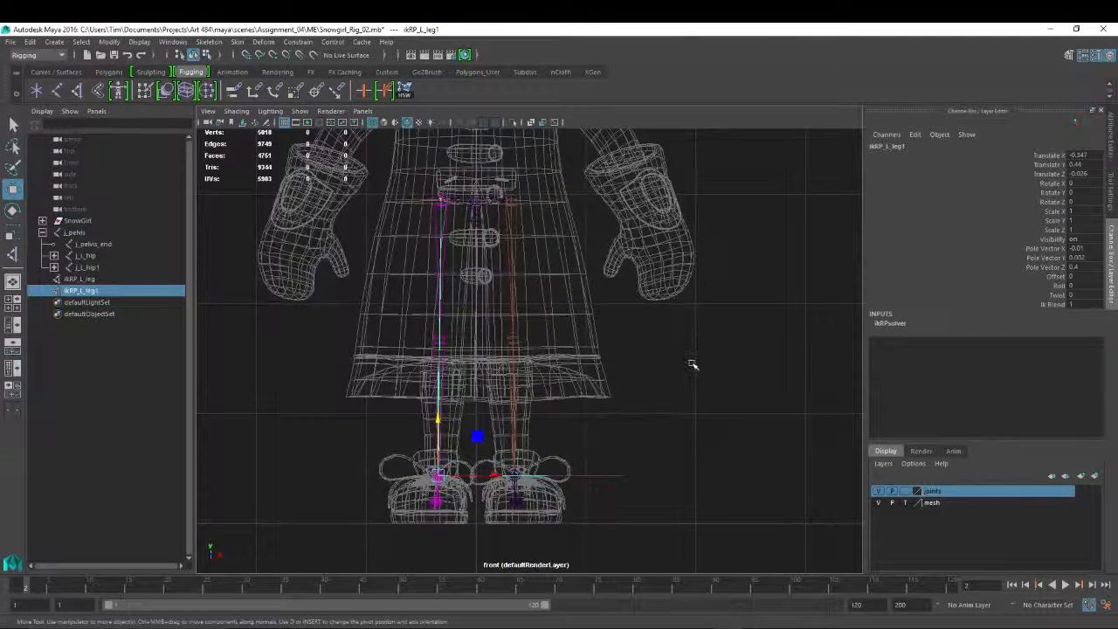
{"action": "left_click", "coordinate": [86, 280]}
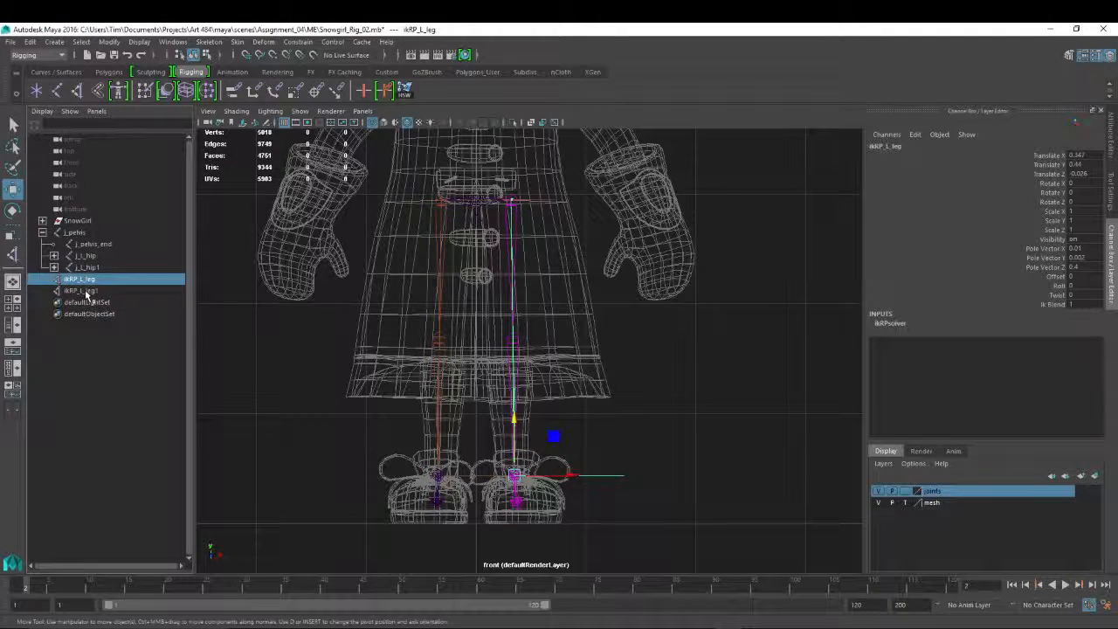
{"action": "left_click", "coordinate": [88, 290]}
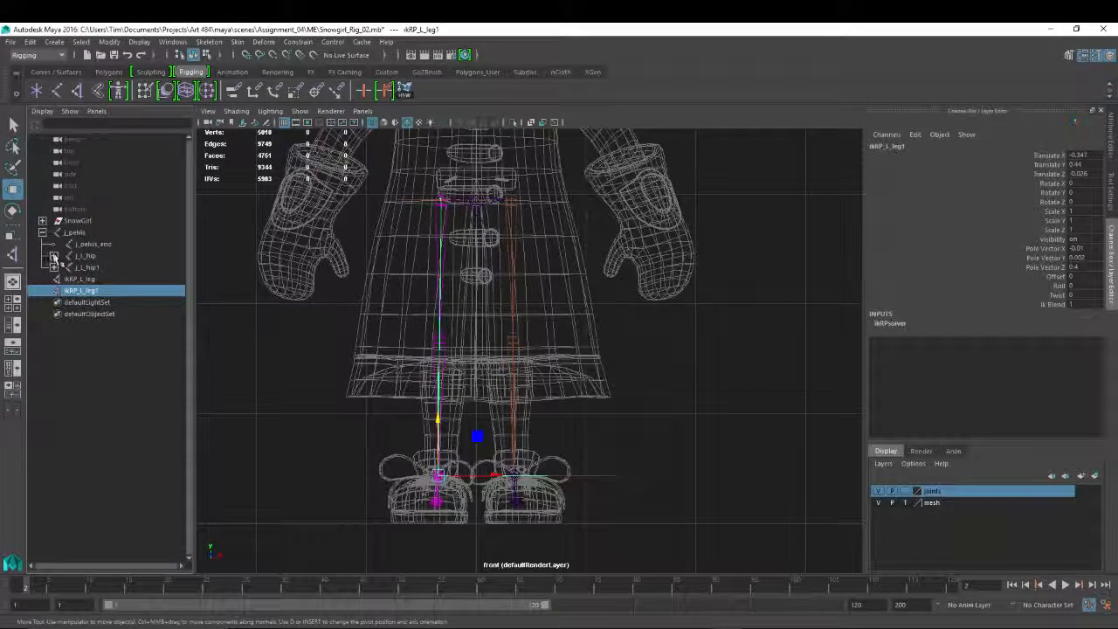
{"action": "left_click", "coordinate": [442, 231]}
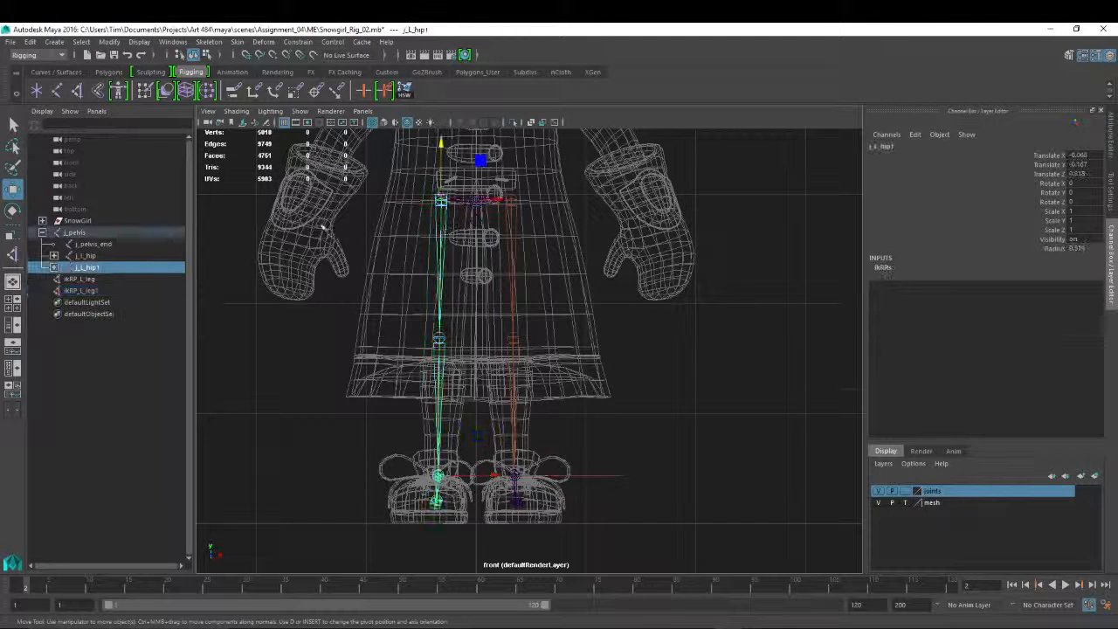
{"action": "left_click", "coordinate": [54, 267]}
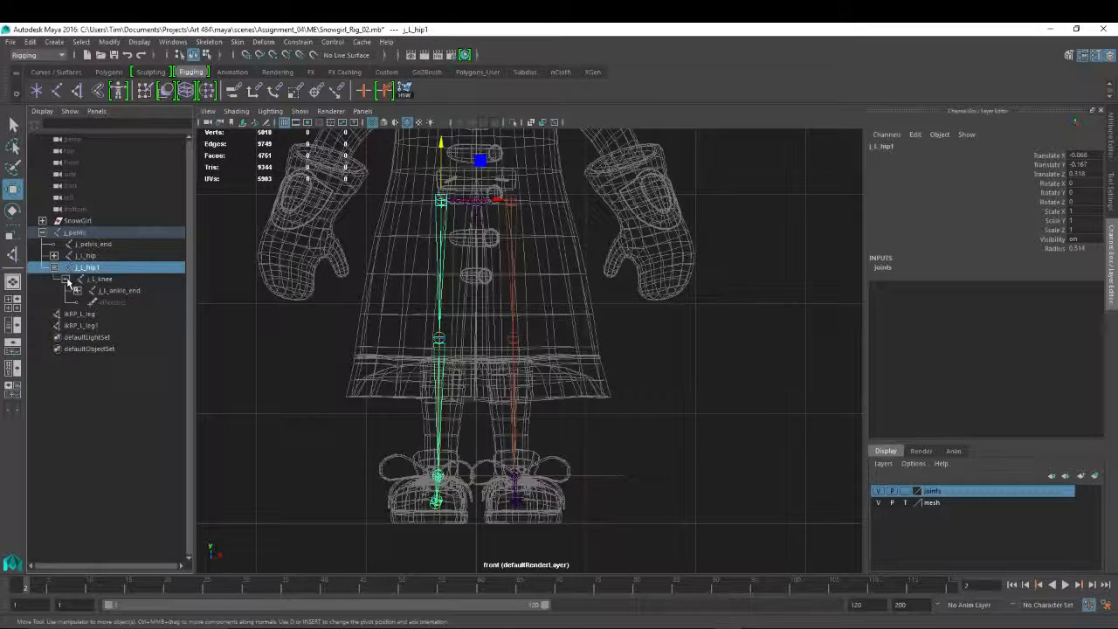
Undo the mirroring of the left leg joints.
{"action": "key", "text": "ctrl+z"}
{"action": "key", "text": "ctrl+z"}
{"action": "key", "text": "ctrl+z"}
{"action": "key", "text": "ctrl+z"}
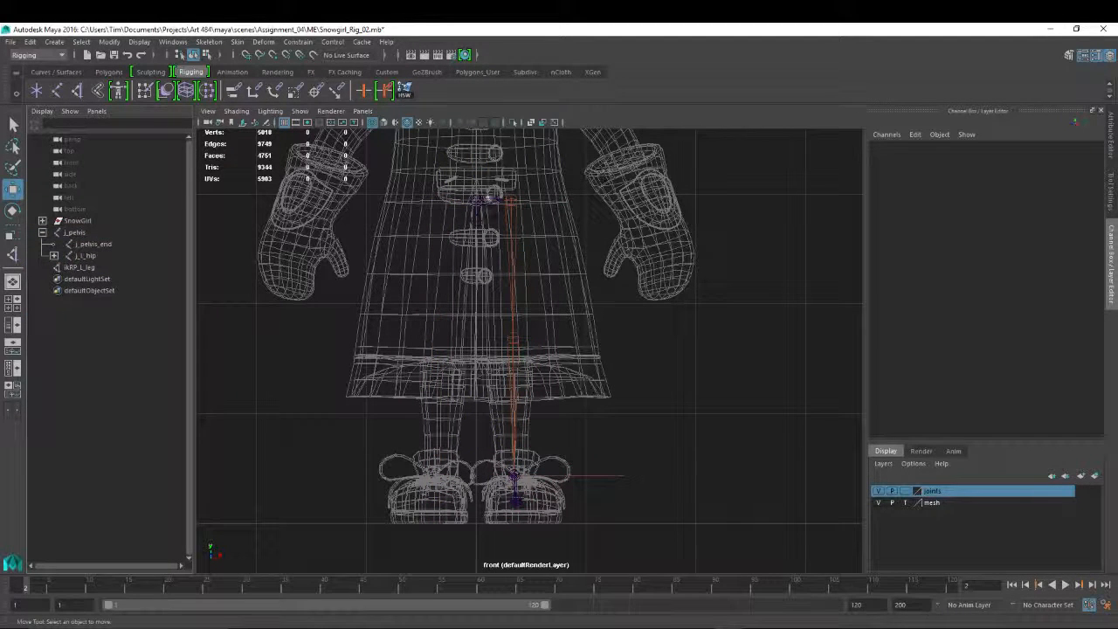
Mirror the j_L_hip chain across YZ with Behavior, correcting the name replacement from _L_ to _R_.
{"action": "left_click", "coordinate": [85, 255]}
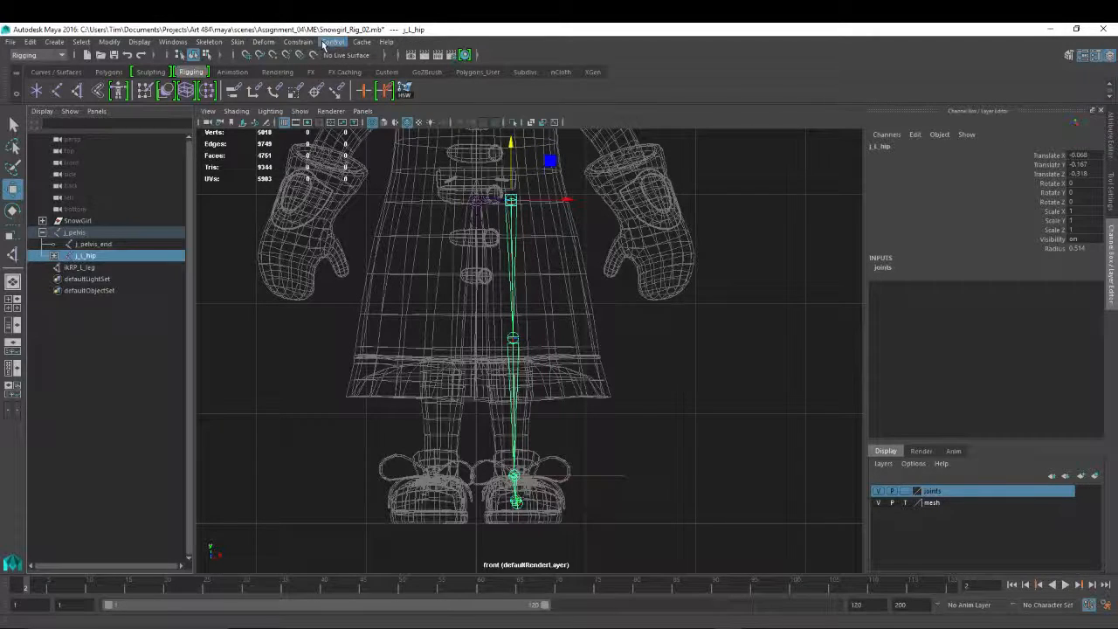
{"action": "left_click", "coordinate": [208, 42]}
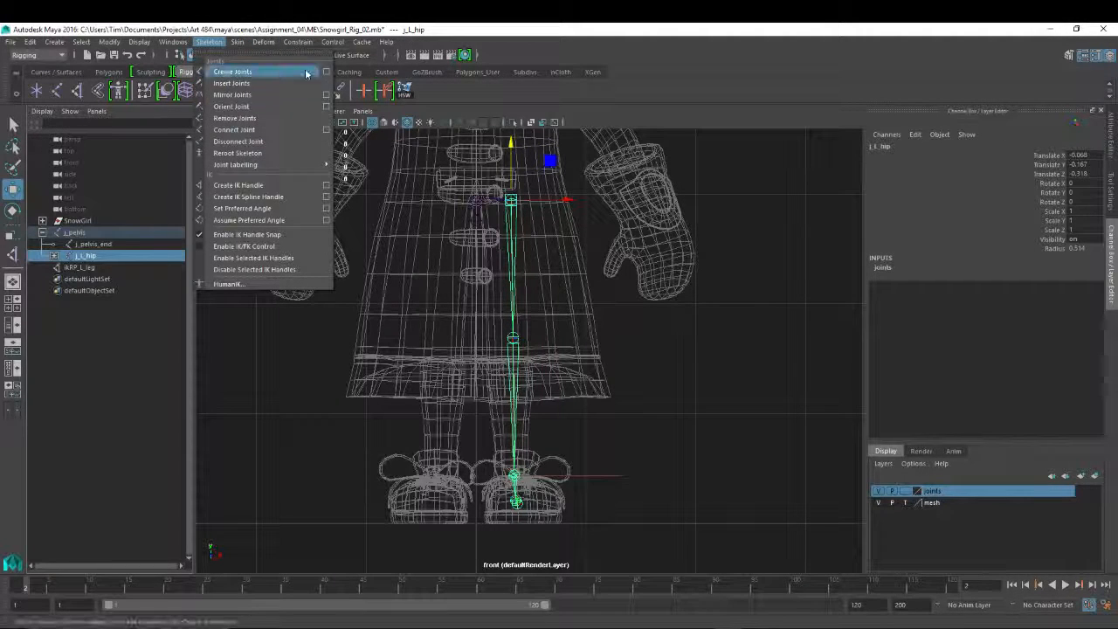
{"action": "left_click", "coordinate": [327, 95]}
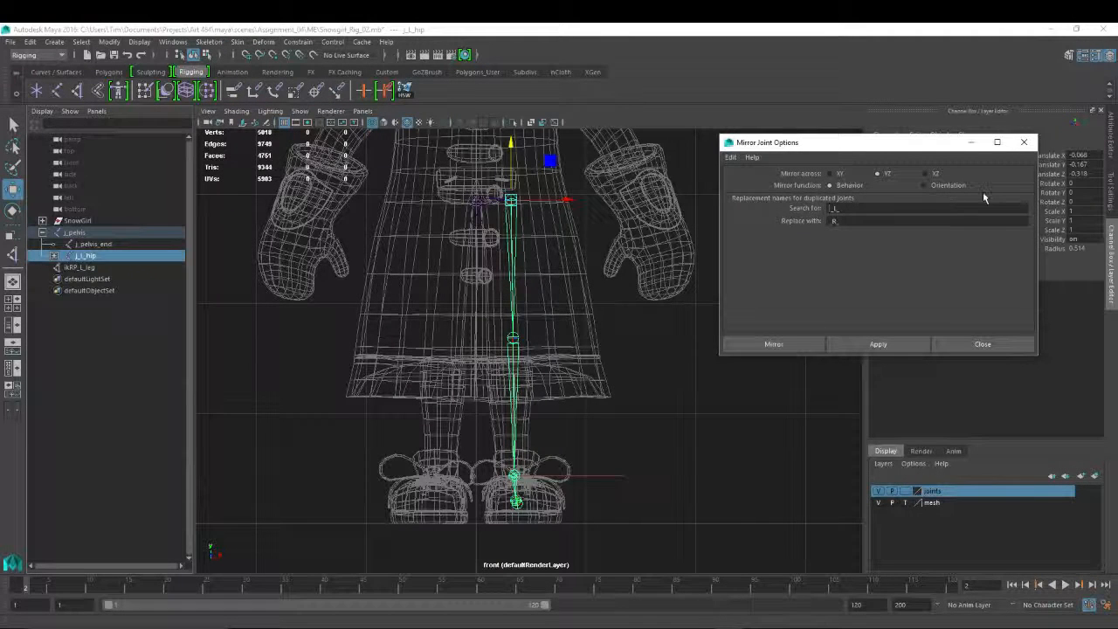
{"action": "type", "text": "_"}
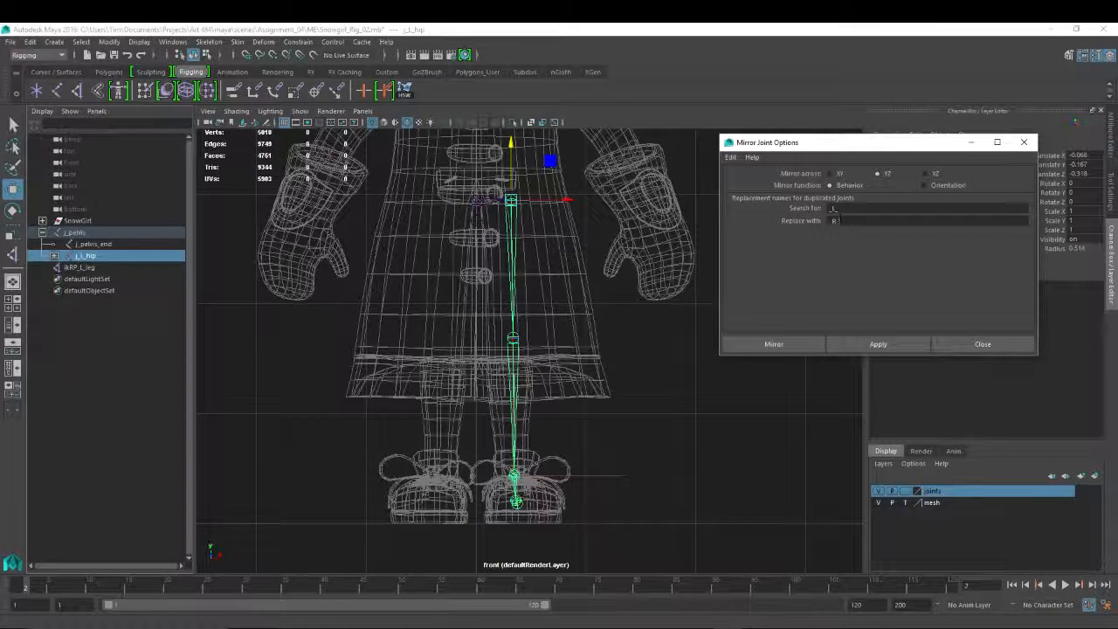
{"action": "left_click", "coordinate": [753, 342]}
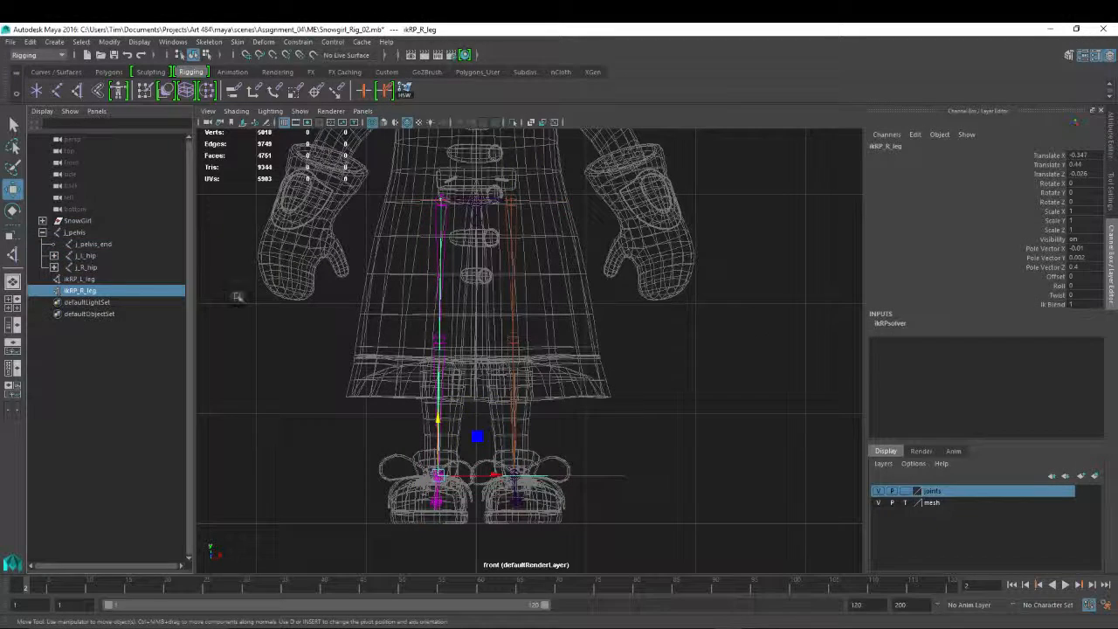
Inspect ikRP_L_leg, ikRP_R_leg and the hip and pelvis joints in the perspective view.
{"action": "left_click", "coordinate": [70, 279]}
{"action": "left_click", "coordinate": [79, 290]}
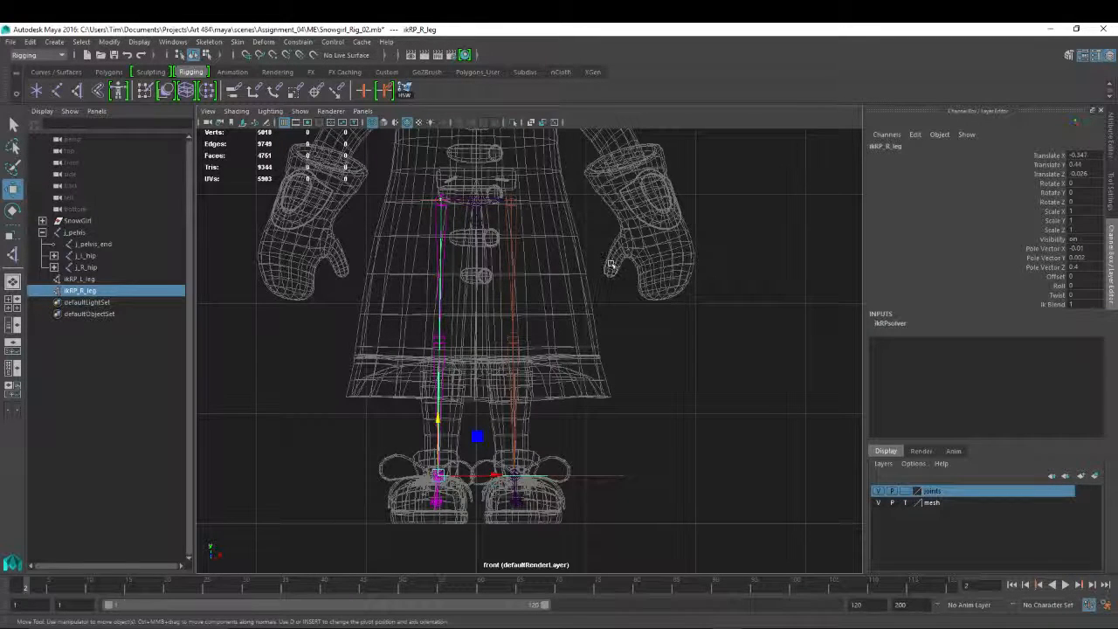
{"action": "key", "text": "space"}
{"action": "left_click_drag", "start_coordinate": [611, 264], "coordinate": [695, 254]}
{"action": "right_click_drag", "start_coordinate": [695, 254], "coordinate": [784, 316], "text": "alt"}
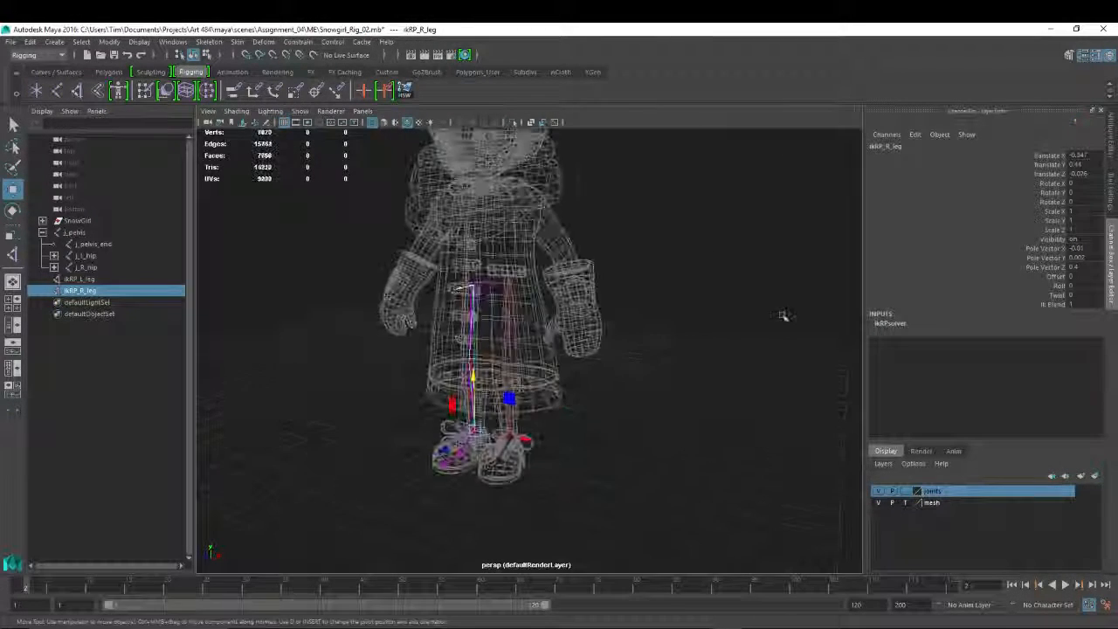
{"action": "left_click_drag", "start_coordinate": [783, 315], "coordinate": [690, 304], "text": "alt"}
{"action": "left_click", "coordinate": [83, 279]}
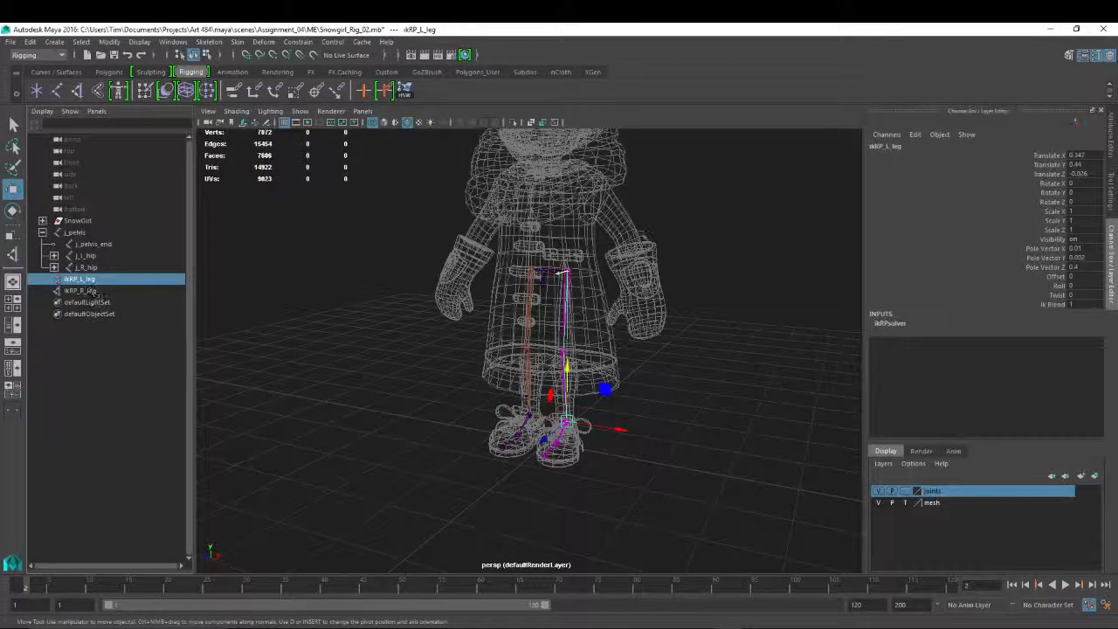
{"action": "left_click", "coordinate": [144, 266]}
{"action": "left_click", "coordinate": [148, 255]}
{"action": "left_click", "coordinate": [144, 244]}
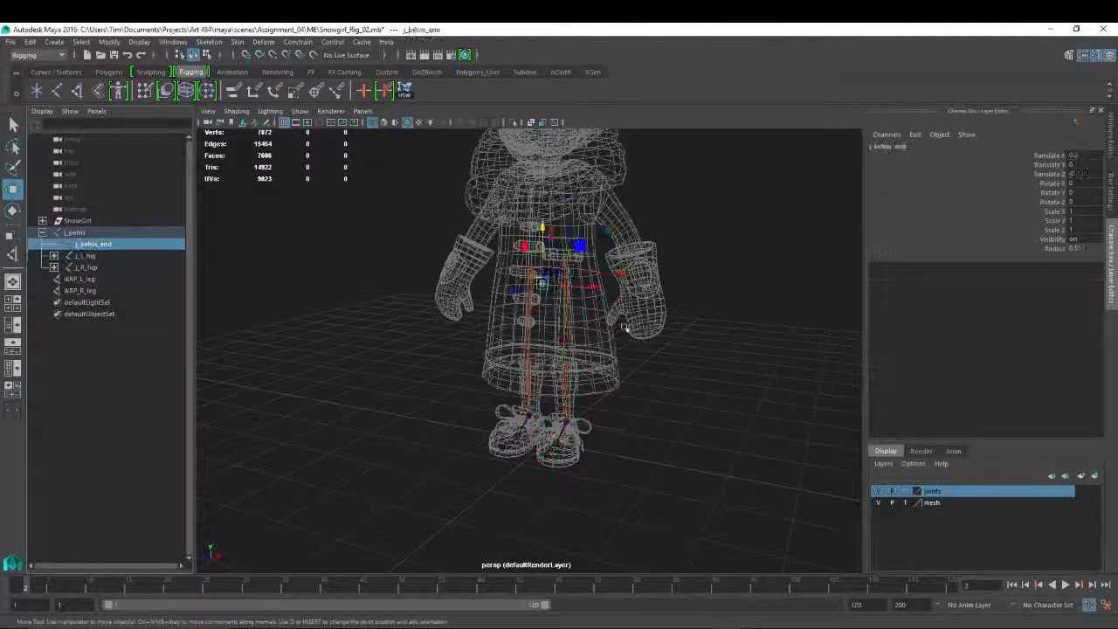
Try rotating j_pelvis to test how the leg chains respond, and undo the rotation.
{"action": "key", "text": "f"}
{"action": "left_click", "coordinate": [83, 234]}
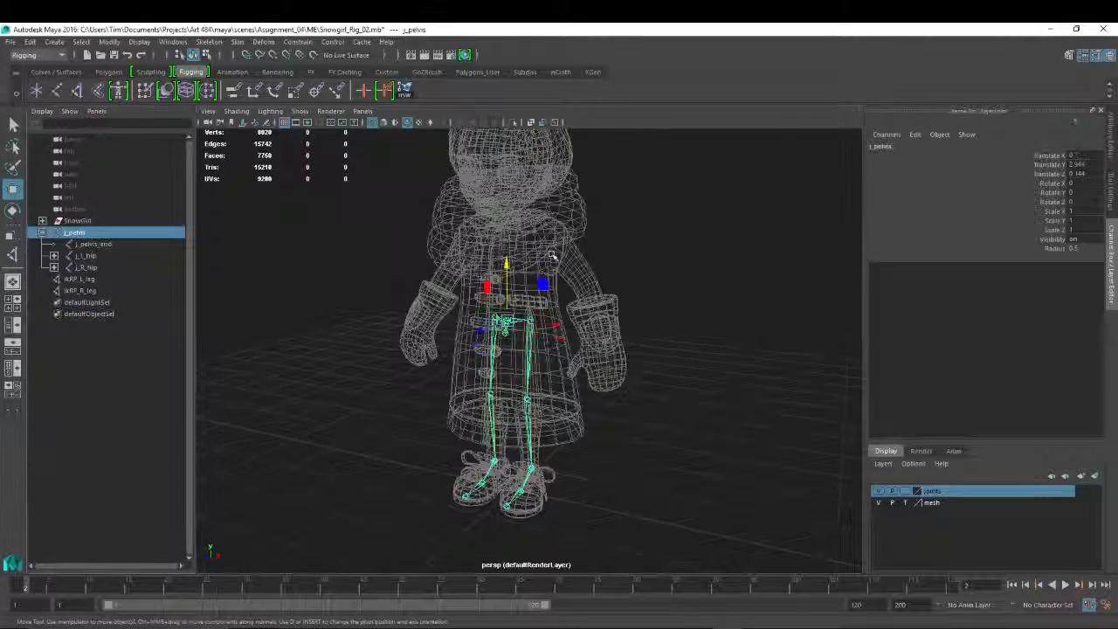
{"action": "key", "text": "e"}
{"action": "left_click_drag", "start_coordinate": [529, 289], "coordinate": [550, 302]}
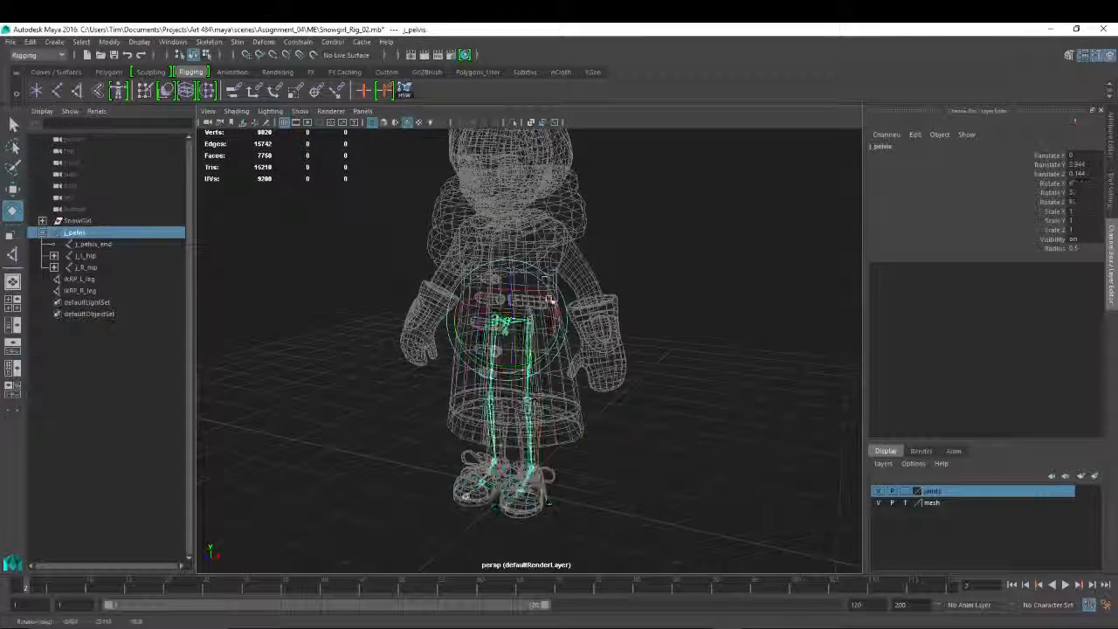
{"action": "key", "text": "ctrl+z"}
Try raising ikRP_R_leg to test the right knee's bend, and undo the moves.
{"action": "left_click_drag", "start_coordinate": [414, 332], "coordinate": [354, 305], "text": "alt"}
{"action": "middle_click_drag", "start_coordinate": [341, 350], "coordinate": [308, 271], "text": "alt"}
{"action": "right_click_drag", "start_coordinate": [308, 271], "coordinate": [434, 285], "text": "alt"}
{"action": "left_click", "coordinate": [422, 306]}
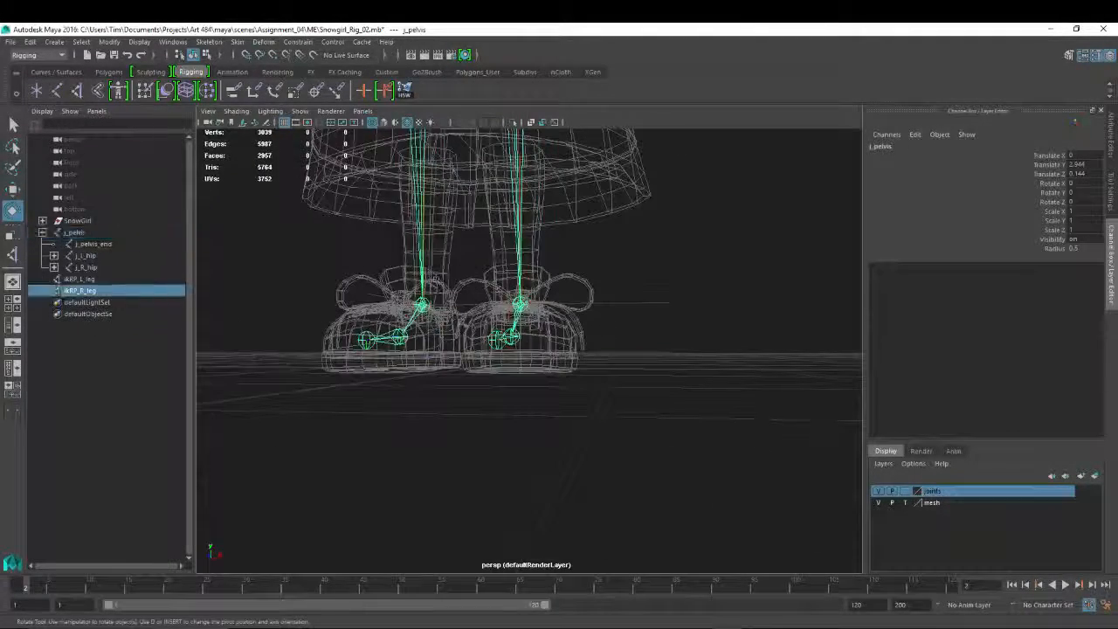
{"action": "left_click_drag", "start_coordinate": [421, 307], "coordinate": [476, 340], "text": "alt"}
{"action": "key", "text": "w"}
{"action": "left_click_drag", "start_coordinate": [404, 259], "coordinate": [396, 184]}
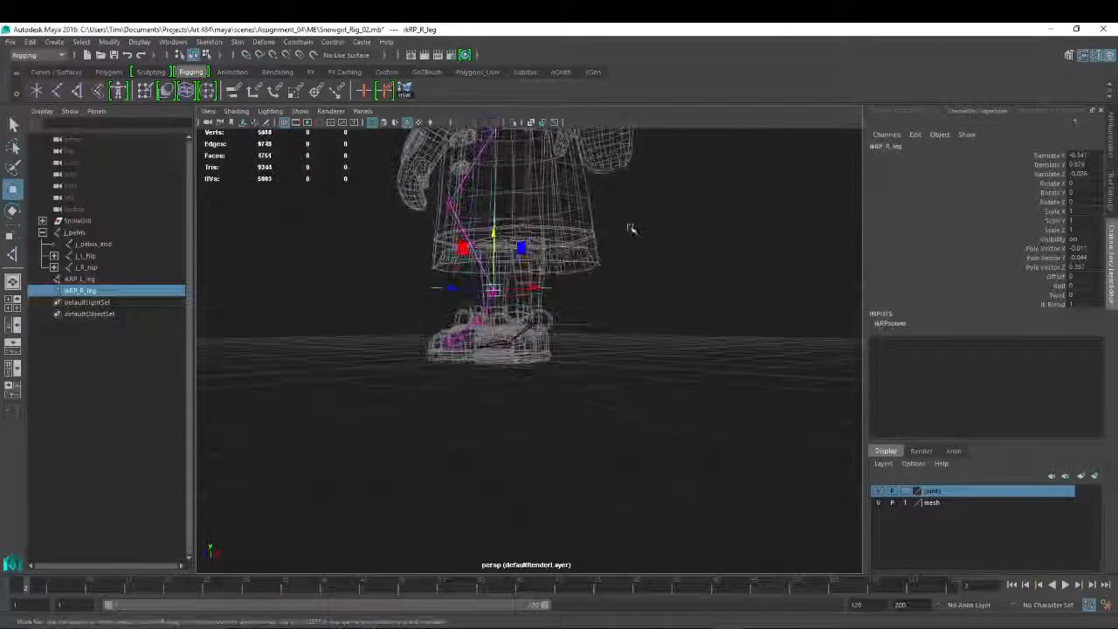
{"action": "key", "text": "ctrl+z"}
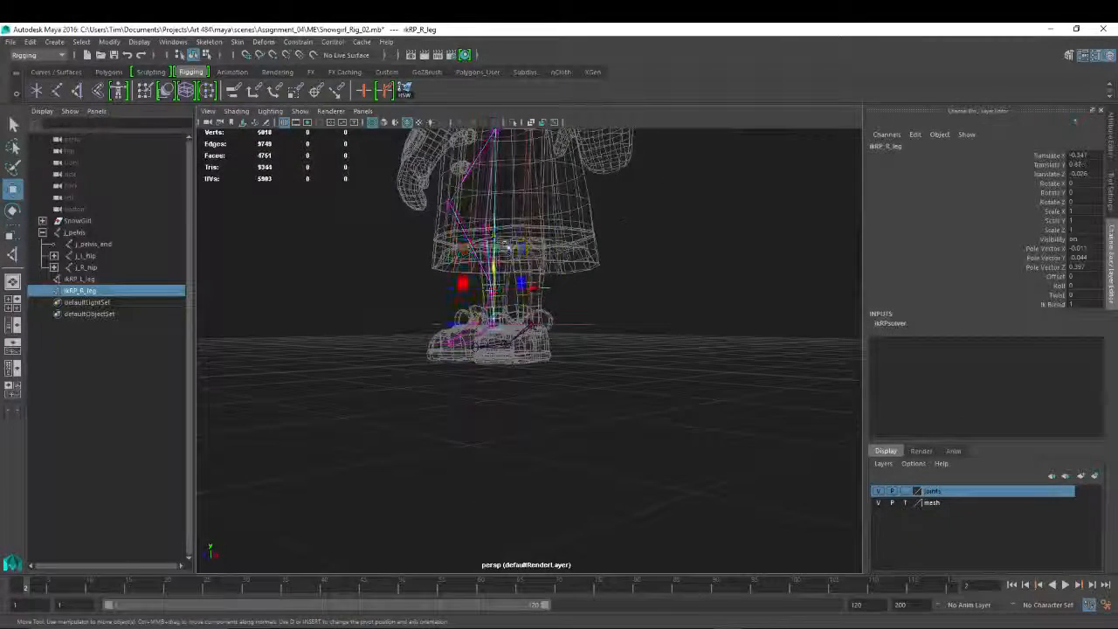
{"action": "left_click_drag", "start_coordinate": [493, 268], "coordinate": [495, 239]}
{"action": "key", "text": "ctrl+z"}
Examine the leg joints and the torso above the pelvis from several angles in the perspective view.
{"action": "left_click_drag", "start_coordinate": [395, 291], "coordinate": [524, 284], "text": "alt"}
{"action": "scroll", "coordinate": [568, 237], "scroll_direction": "down", "scroll_amount": 3}
{"action": "middle_click_drag", "start_coordinate": [568, 237], "coordinate": [567, 325], "text": "alt"}
{"action": "left_click_drag", "start_coordinate": [619, 317], "coordinate": [638, 262], "text": "alt"}
{"action": "left_click", "coordinate": [716, 252]}
{"action": "left_click_drag", "start_coordinate": [716, 252], "coordinate": [447, 248], "text": "alt"}
{"action": "scroll", "coordinate": [706, 280], "scroll_direction": "up", "scroll_amount": 10}
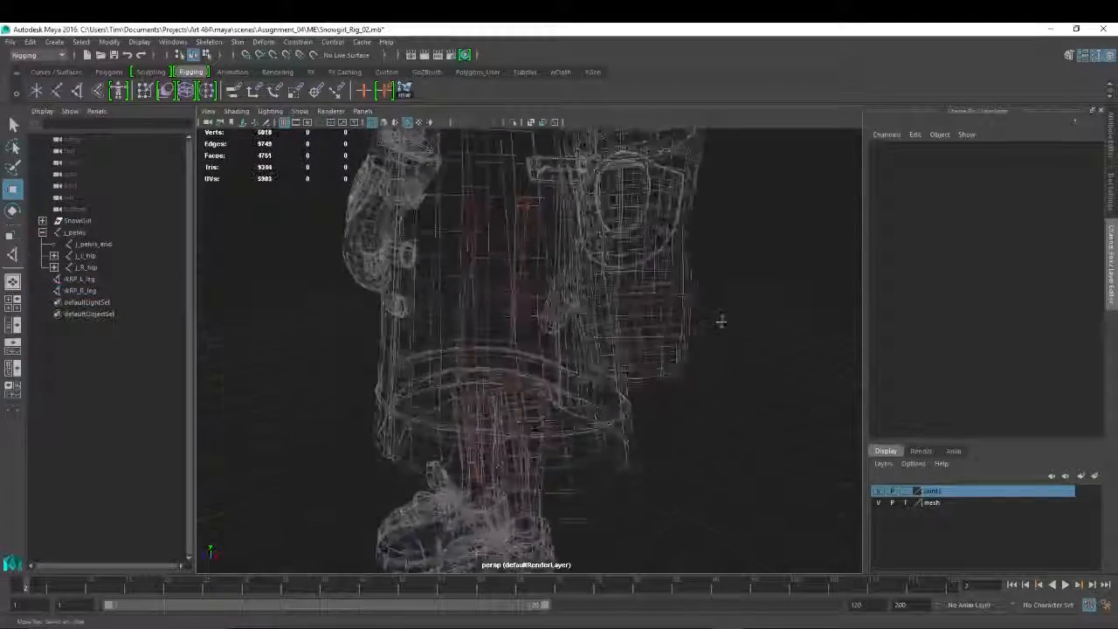
{"action": "scroll", "coordinate": [706, 276], "scroll_direction": "down", "scroll_amount": 4}
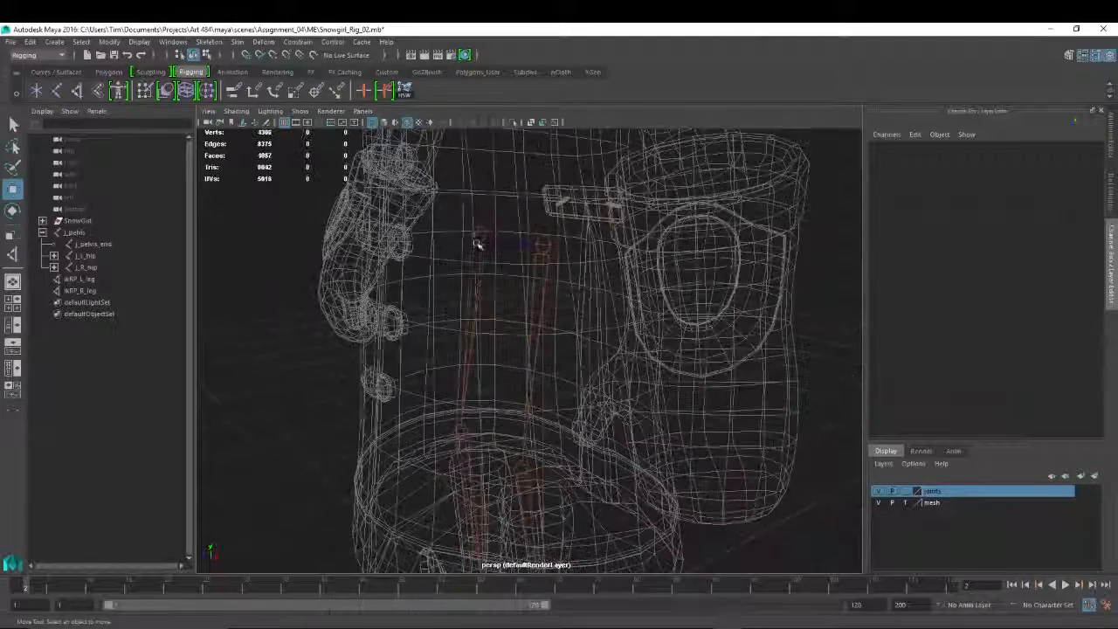
{"action": "scroll", "coordinate": [678, 300], "scroll_direction": "down", "scroll_amount": 4}
{"action": "middle_click_drag", "start_coordinate": [556, 172], "coordinate": [626, 337], "text": "alt"}
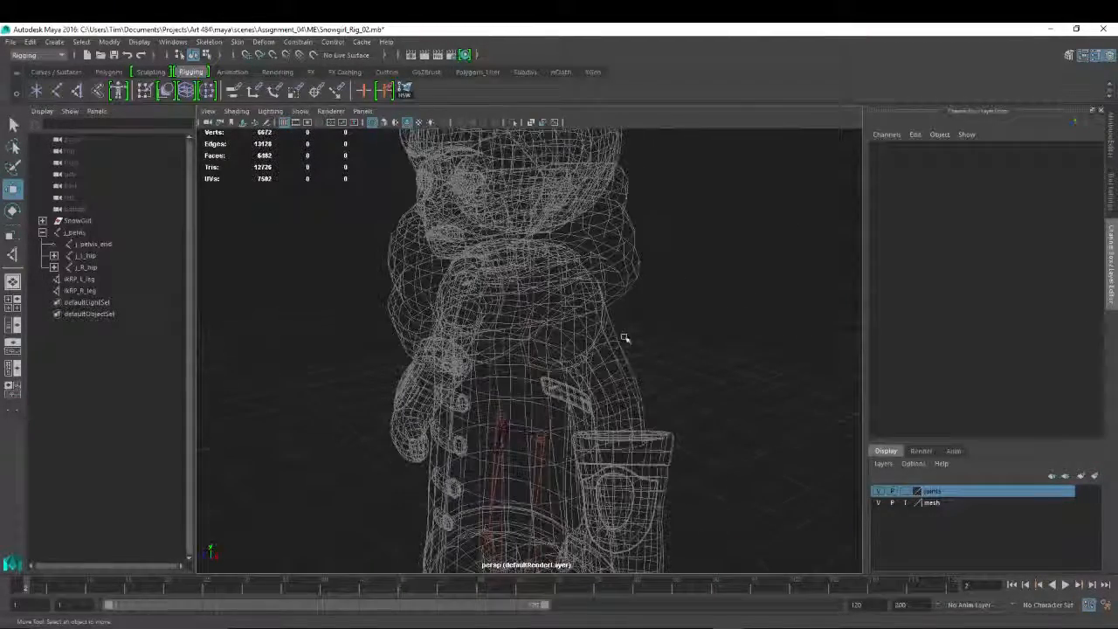
{"action": "scroll", "coordinate": [719, 341], "scroll_direction": "down", "scroll_amount": 3}
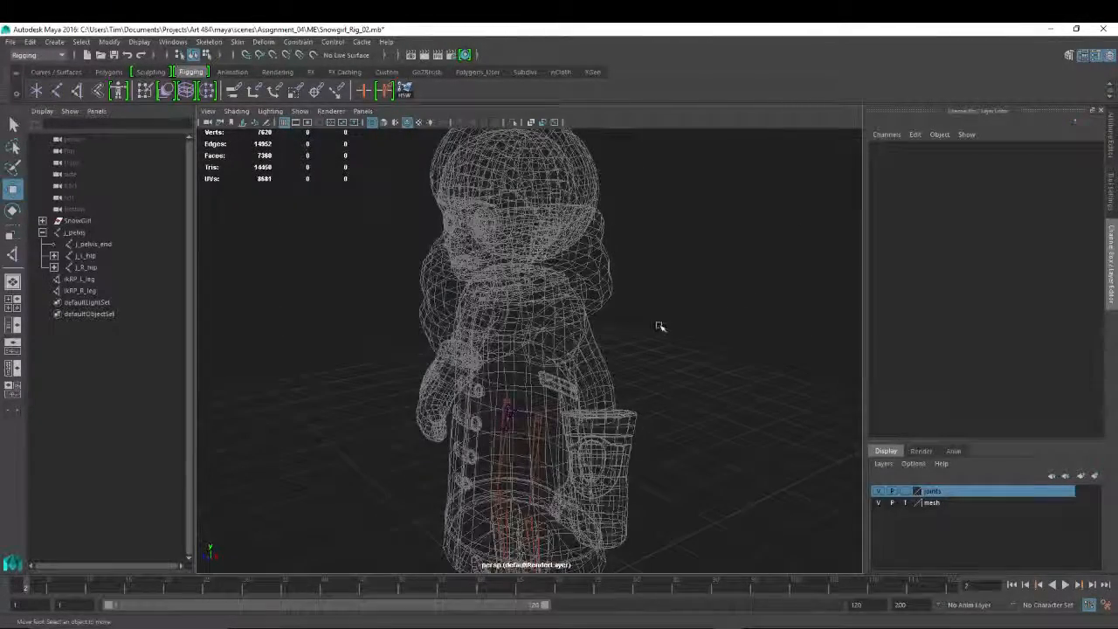
Create a separate single joint at the location of j_pelvis in the side view as the spine's root.
{"action": "left_click", "coordinate": [75, 232]}
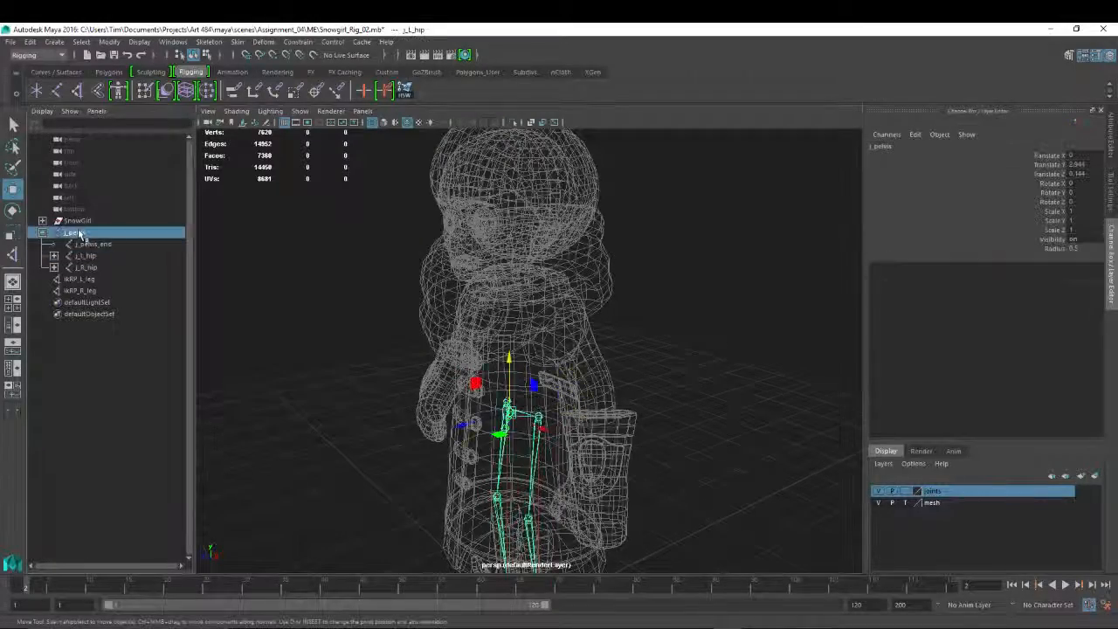
{"action": "key", "text": "f"}
{"action": "middle_click_drag", "start_coordinate": [559, 266], "coordinate": [571, 303], "text": "alt"}
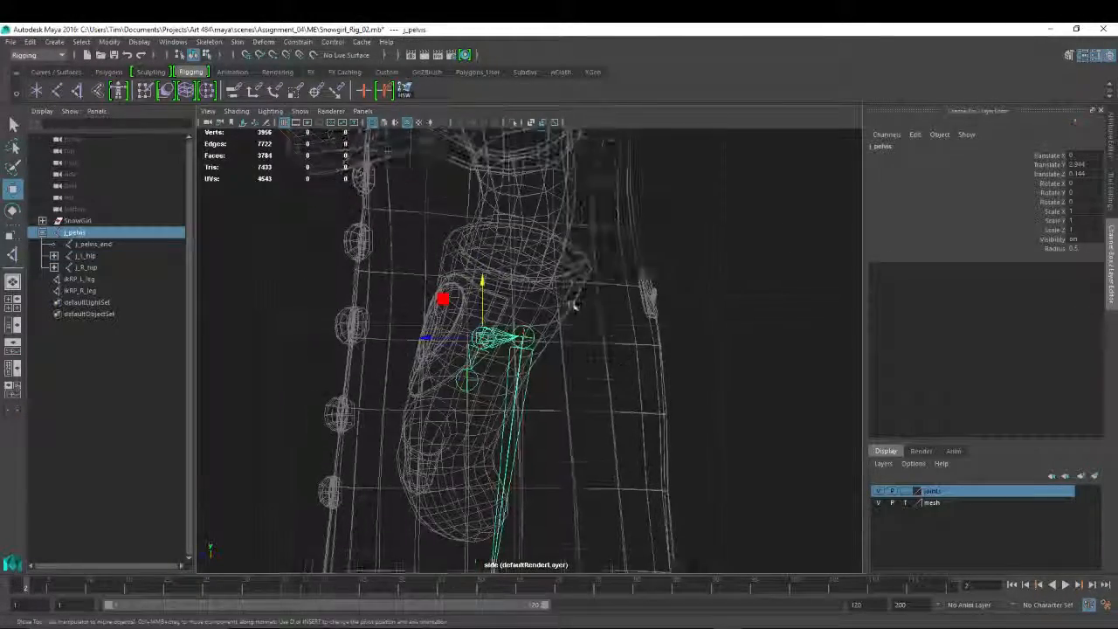
{"action": "right_click_drag", "start_coordinate": [571, 305], "coordinate": [559, 355], "text": "alt"}
{"action": "right_click_drag", "start_coordinate": [393, 329], "coordinate": [442, 324], "text": "alt"}
{"action": "middle_click_drag", "start_coordinate": [441, 324], "coordinate": [503, 324], "text": "alt"}
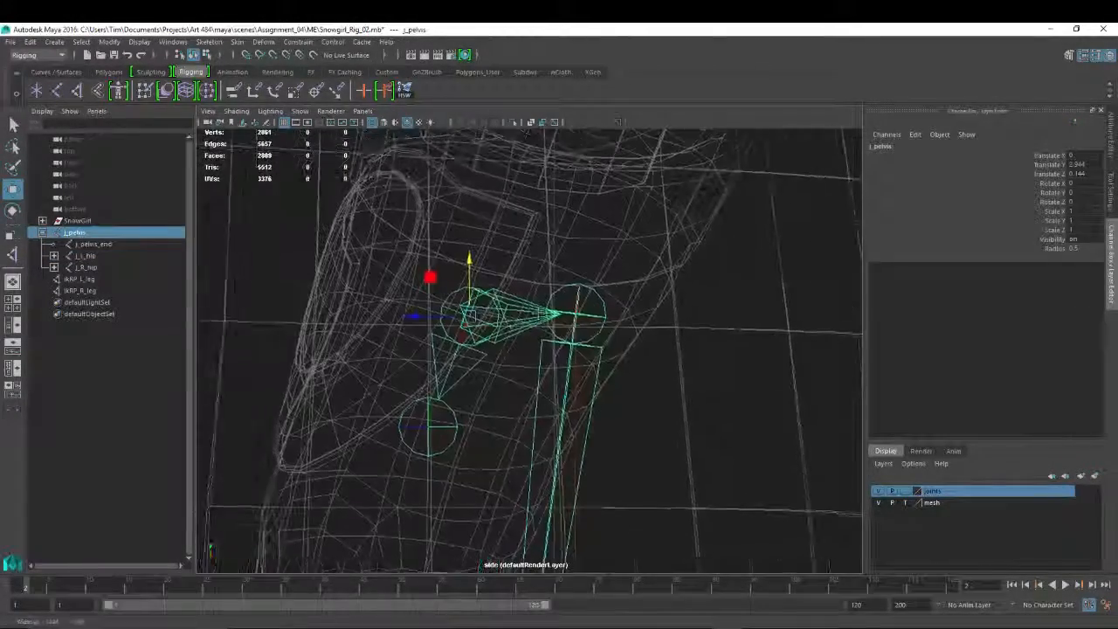
{"action": "left_click", "coordinate": [57, 91]}
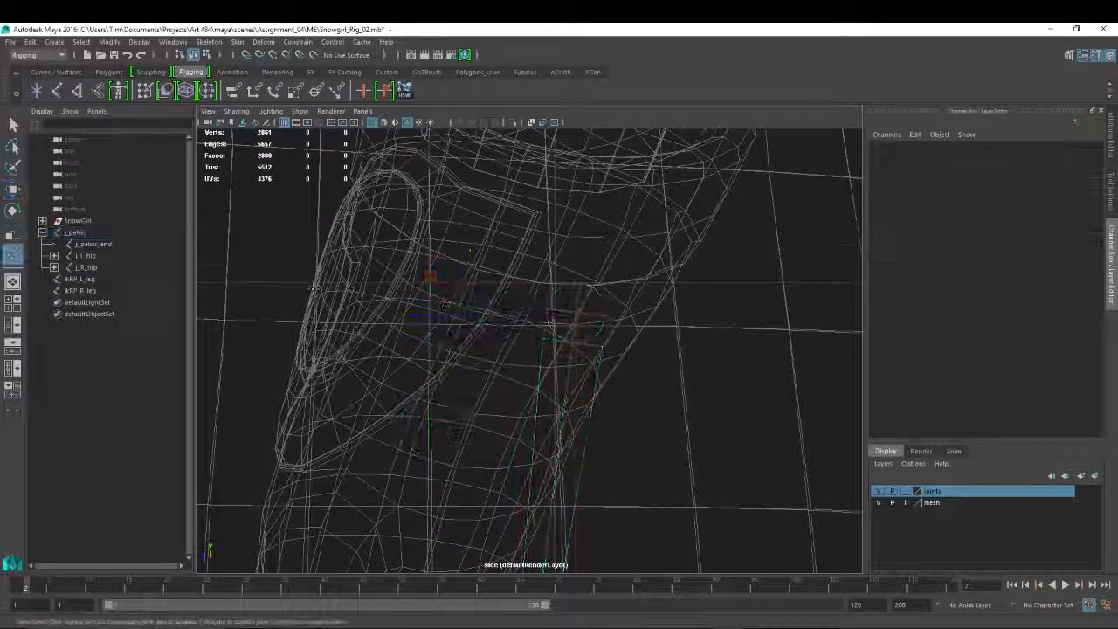
{"action": "left_click", "coordinate": [250, 282]}
{"action": "left_click_drag", "start_coordinate": [407, 264], "coordinate": [469, 316]}
{"action": "key", "text": "Return"}
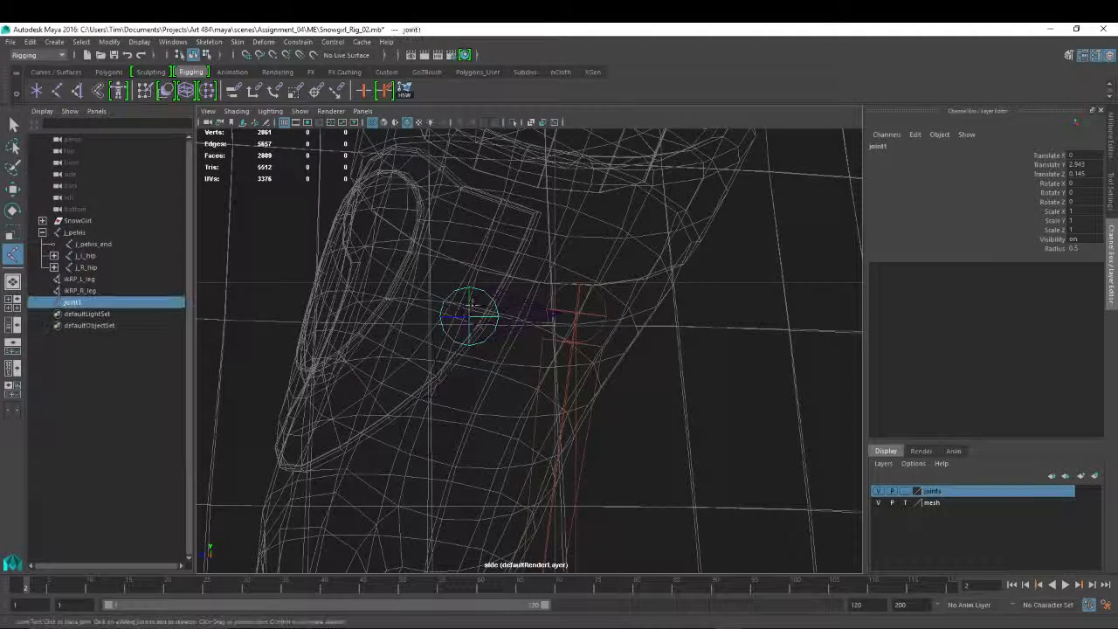
Extend the new root joint with three spine joints running up the torso to the base of the neck.
{"action": "right_click_drag", "start_coordinate": [622, 245], "coordinate": [569, 263], "text": "alt"}
{"action": "left_click", "coordinate": [525, 282]}
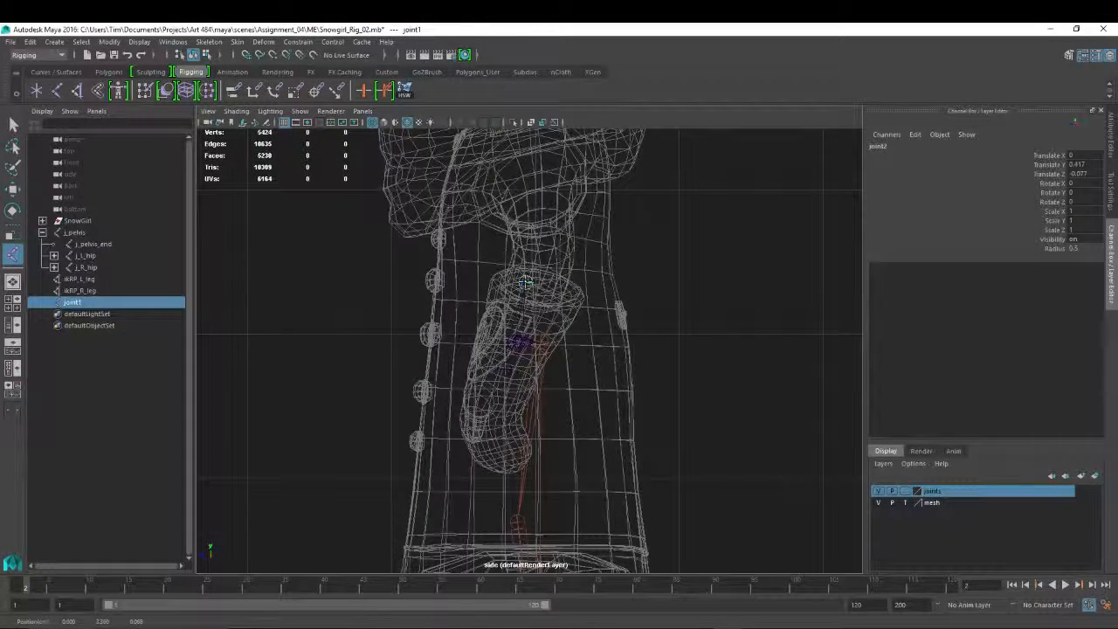
{"action": "left_click", "coordinate": [523, 265]}
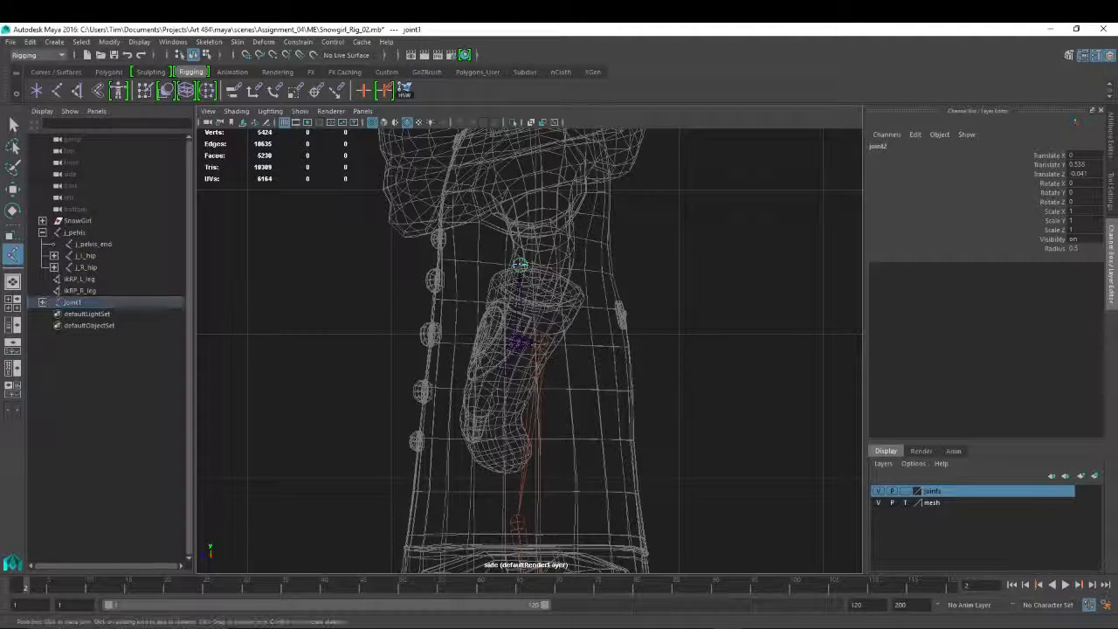
{"action": "middle_click_drag", "start_coordinate": [522, 265], "coordinate": [506, 295], "text": "alt"}
{"action": "left_click_drag", "start_coordinate": [511, 240], "coordinate": [505, 204]}
{"action": "left_click_drag", "start_coordinate": [498, 157], "coordinate": [504, 159]}
{"action": "middle_click_drag", "start_coordinate": [504, 160], "coordinate": [502, 327], "text": "alt"}
Add a joint at the base of the head and an end joint at its crown, completing the chain.
{"action": "right_click_drag", "start_coordinate": [396, 285], "coordinate": [565, 328], "text": "alt"}
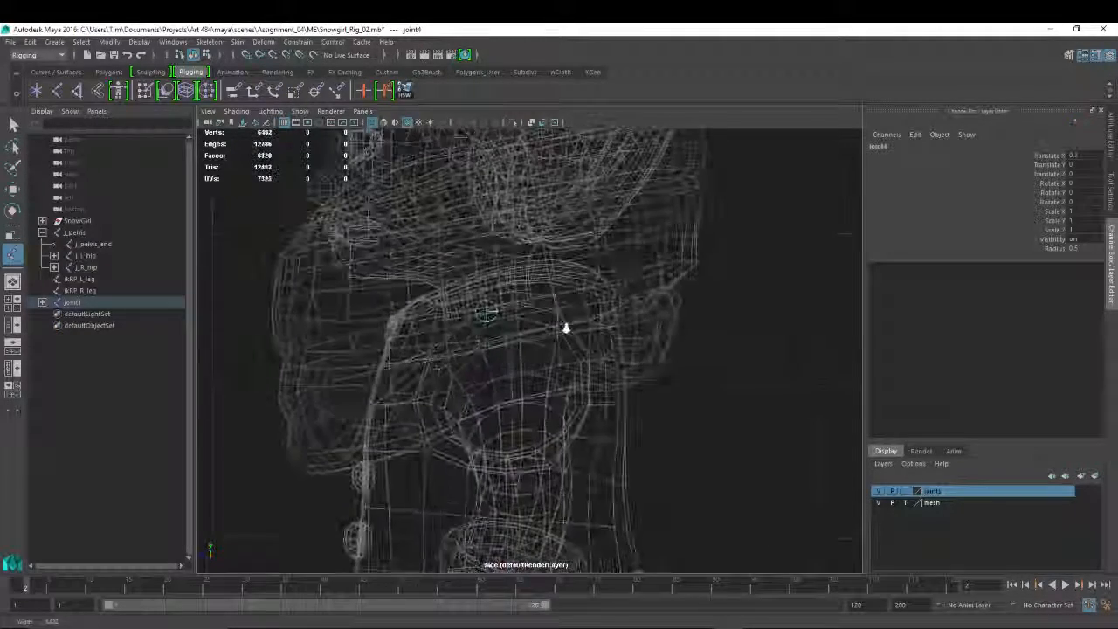
{"action": "middle_click_drag", "start_coordinate": [540, 258], "coordinate": [540, 342], "text": "alt"}
{"action": "left_click_drag", "start_coordinate": [464, 311], "coordinate": [469, 303]}
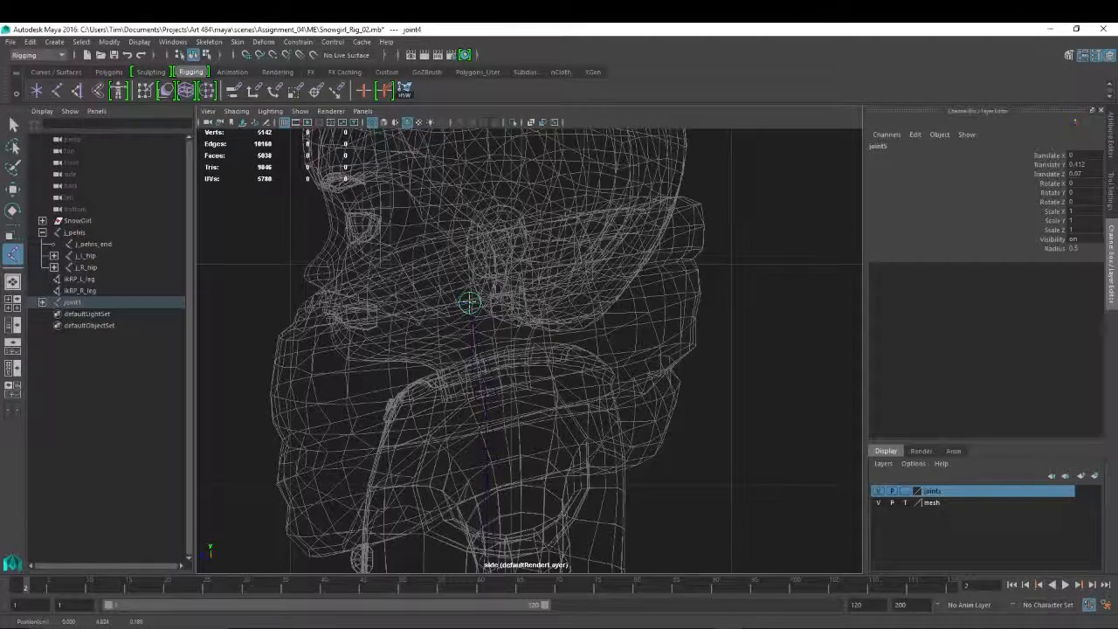
{"action": "left_click_drag", "start_coordinate": [469, 297], "coordinate": [469, 297]}
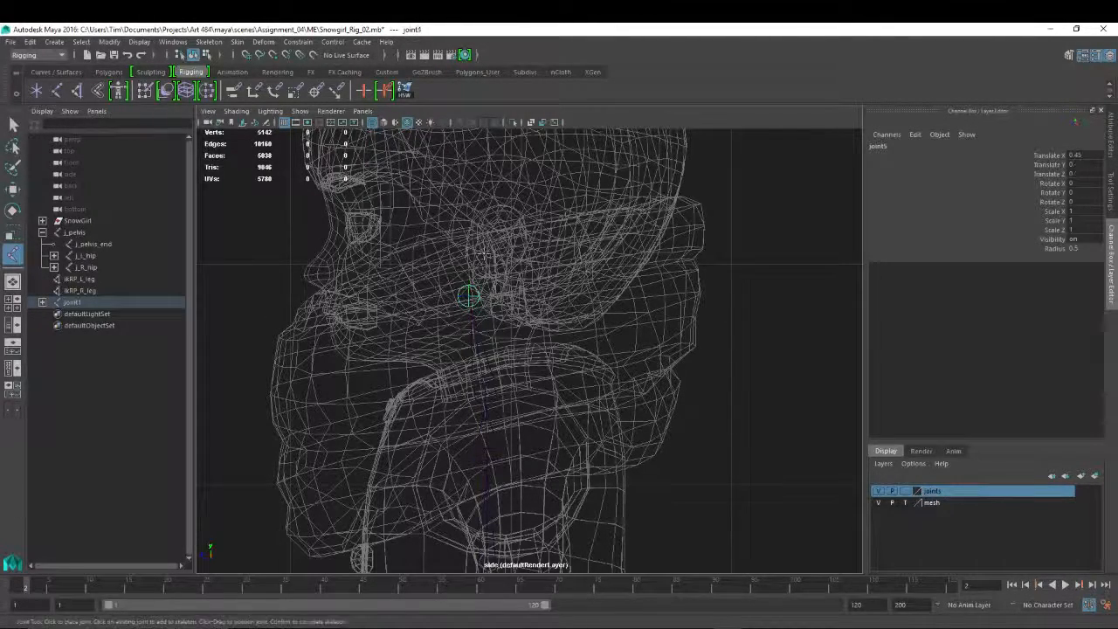
{"action": "middle_click_drag", "start_coordinate": [469, 298], "coordinate": [451, 382], "text": "alt"}
{"action": "right_click_drag", "start_coordinate": [664, 332], "coordinate": [602, 262], "text": "alt"}
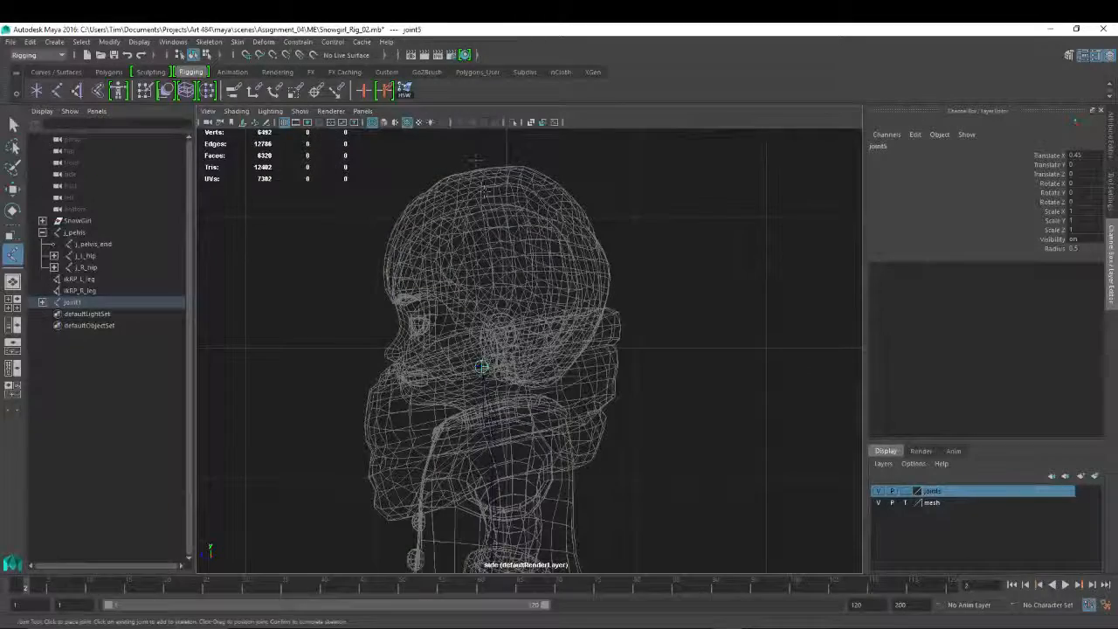
{"action": "left_click", "coordinate": [480, 165]}
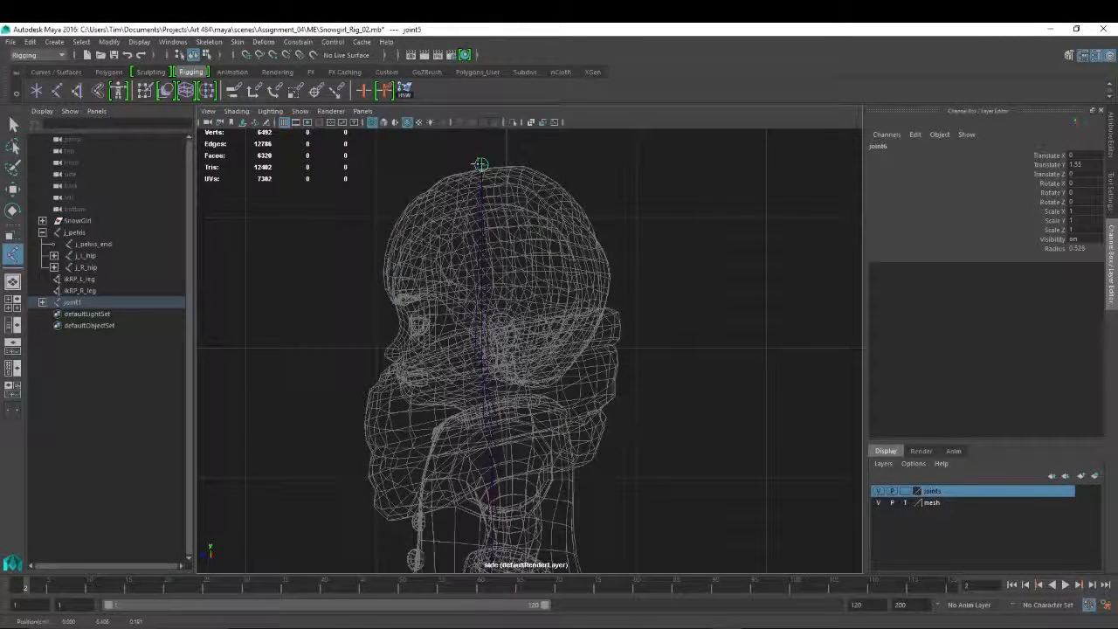
{"action": "key", "text": "Return"}
Branch a jaw joint off the joint at the head's base and end it with a joint at the chin.
{"action": "scroll", "coordinate": [496, 318], "scroll_direction": "up", "scroll_amount": 8}
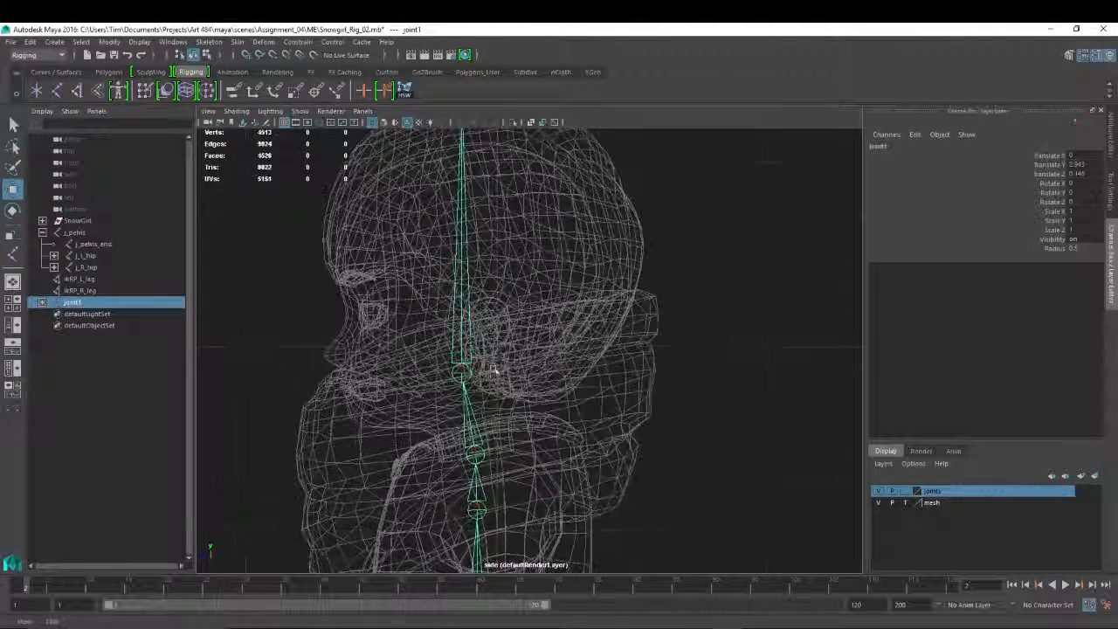
{"action": "key", "text": "g"}
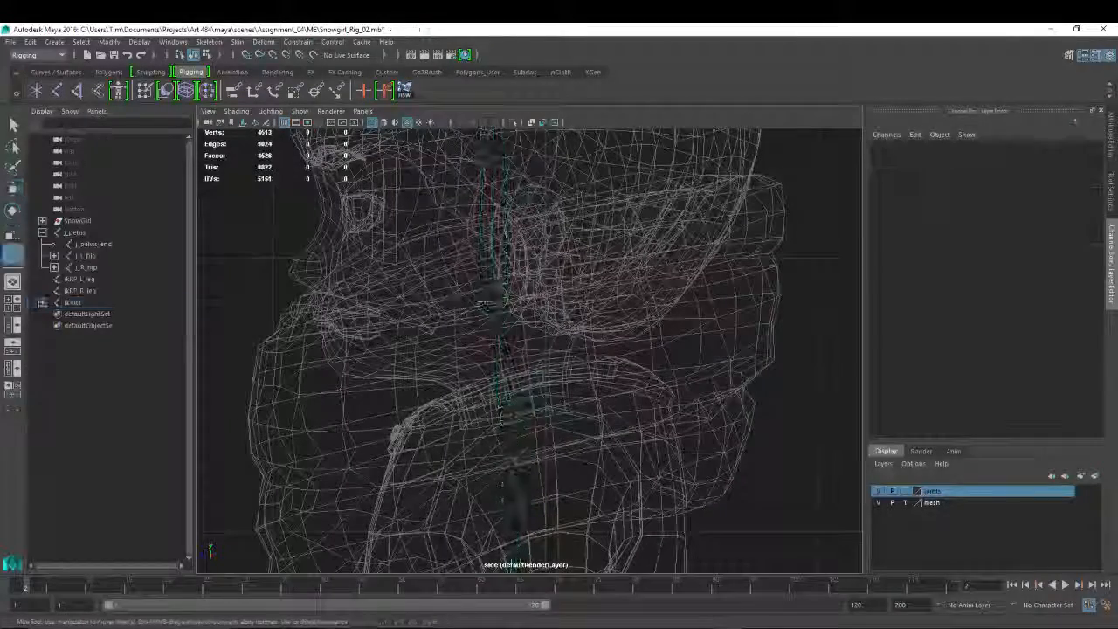
{"action": "scroll", "coordinate": [516, 268], "scroll_direction": "up", "scroll_amount": 4}
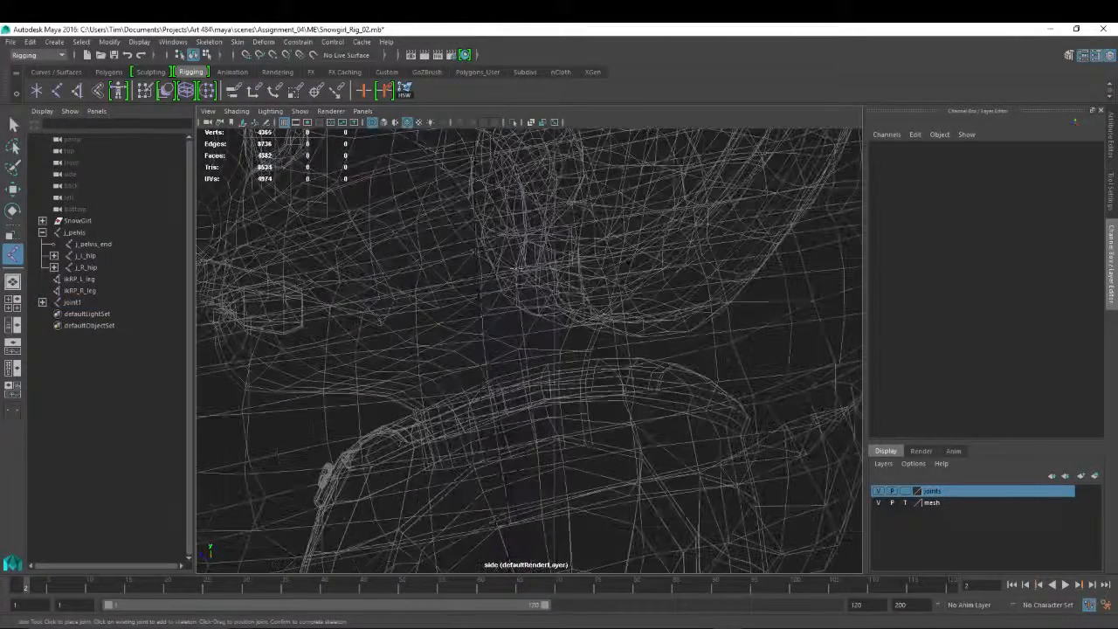
{"action": "left_click", "coordinate": [473, 273]}
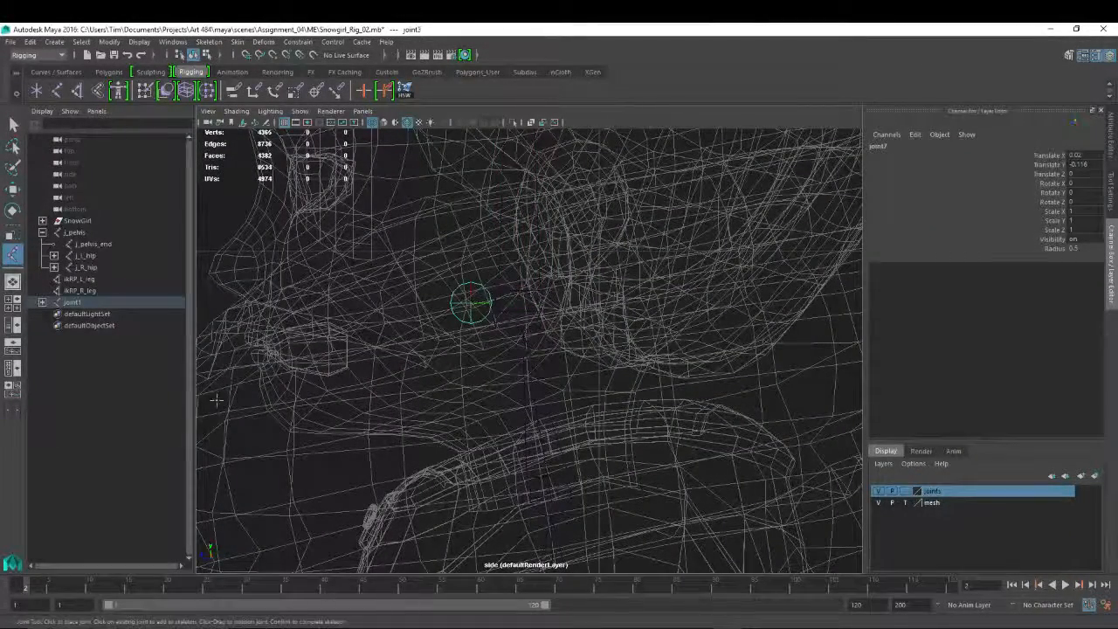
{"action": "left_click", "coordinate": [248, 399]}
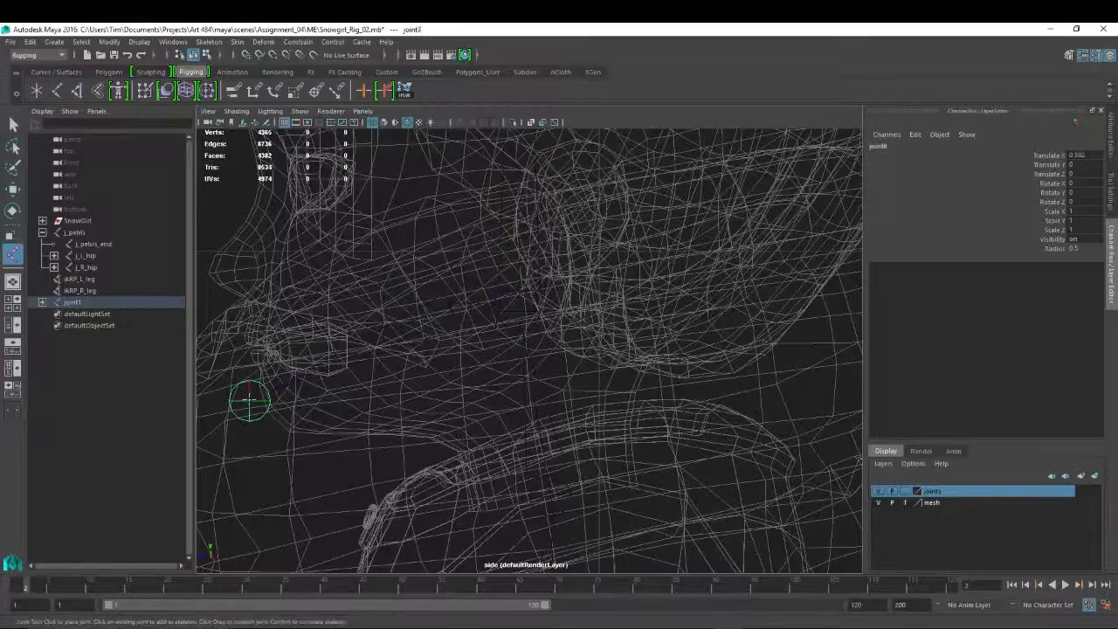
{"action": "key", "text": "w"}
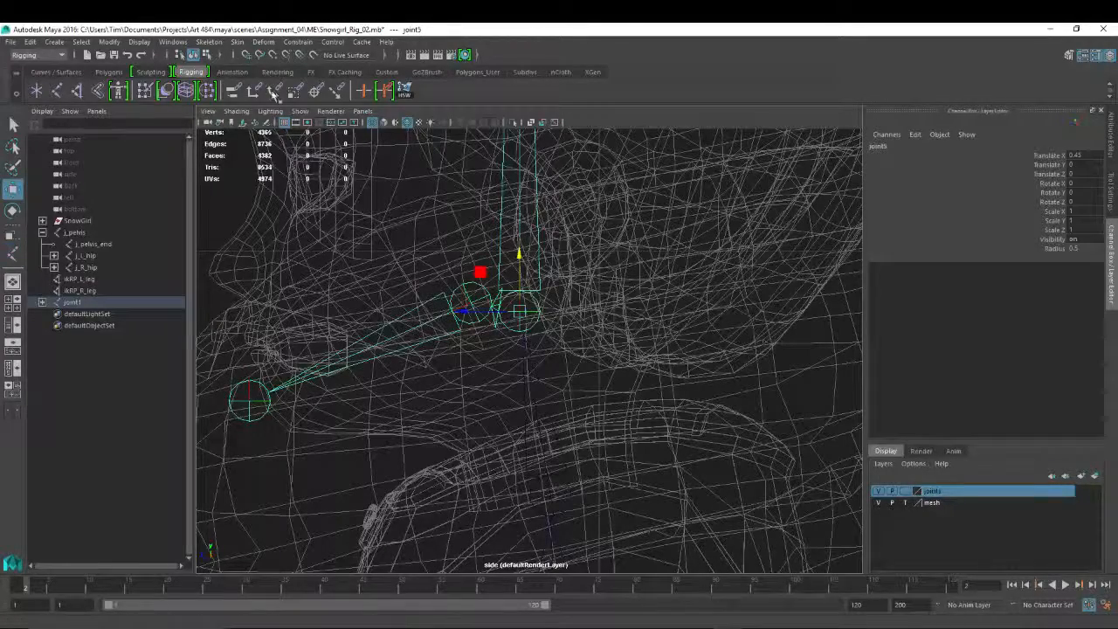
Examine the neck and upper spine joints in the side view and clear the selection.
{"action": "scroll", "coordinate": [768, 327], "scroll_direction": "down", "scroll_amount": 10}
{"action": "scroll", "coordinate": [707, 323], "scroll_direction": "up", "scroll_amount": 5}
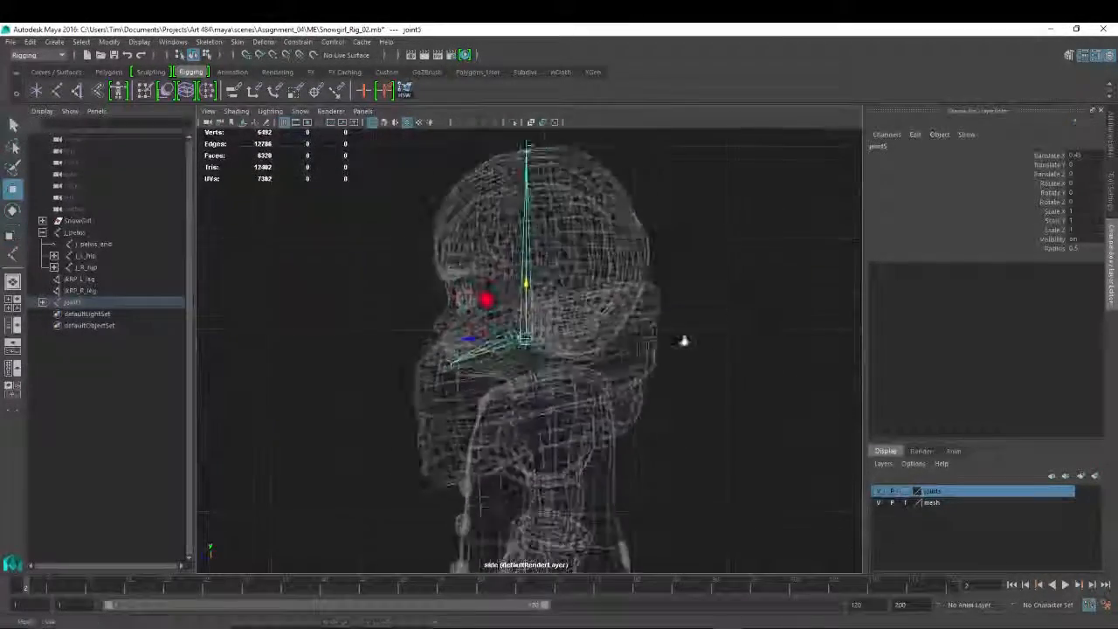
{"action": "scroll", "coordinate": [698, 358], "scroll_direction": "up", "scroll_amount": 3}
{"action": "scroll", "coordinate": [721, 323], "scroll_direction": "down", "scroll_amount": 4}
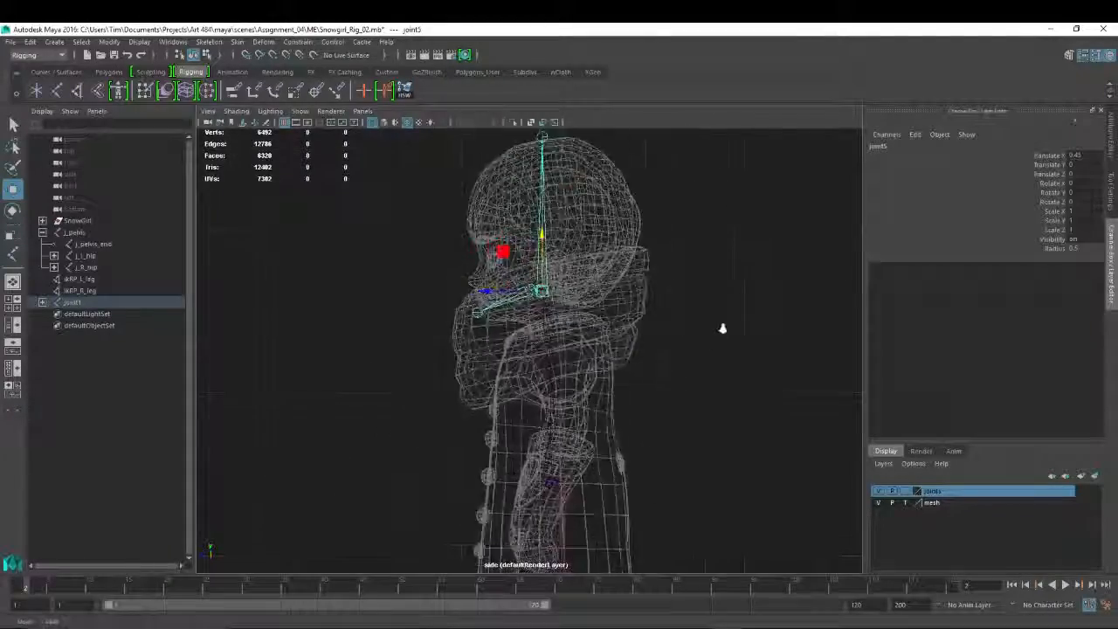
{"action": "scroll", "coordinate": [786, 384], "scroll_direction": "up", "scroll_amount": 4}
{"action": "middle_click_drag", "start_coordinate": [758, 384], "coordinate": [706, 371], "text": "alt"}
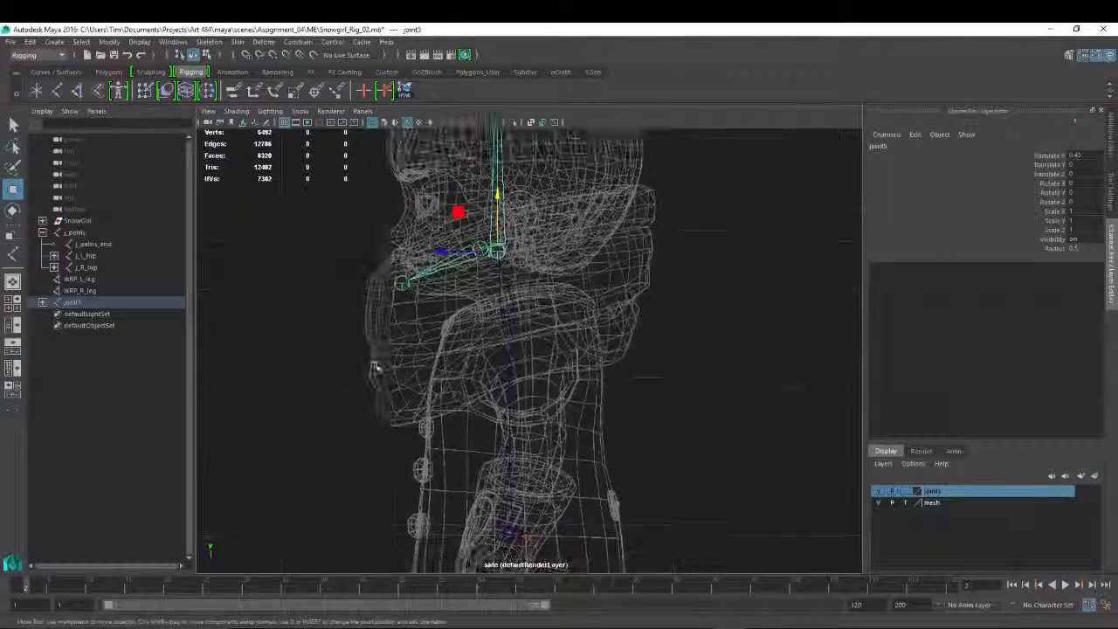
{"action": "right_click_drag", "start_coordinate": [376, 368], "coordinate": [549, 354], "text": "alt"}
{"action": "left_click", "coordinate": [519, 369]}
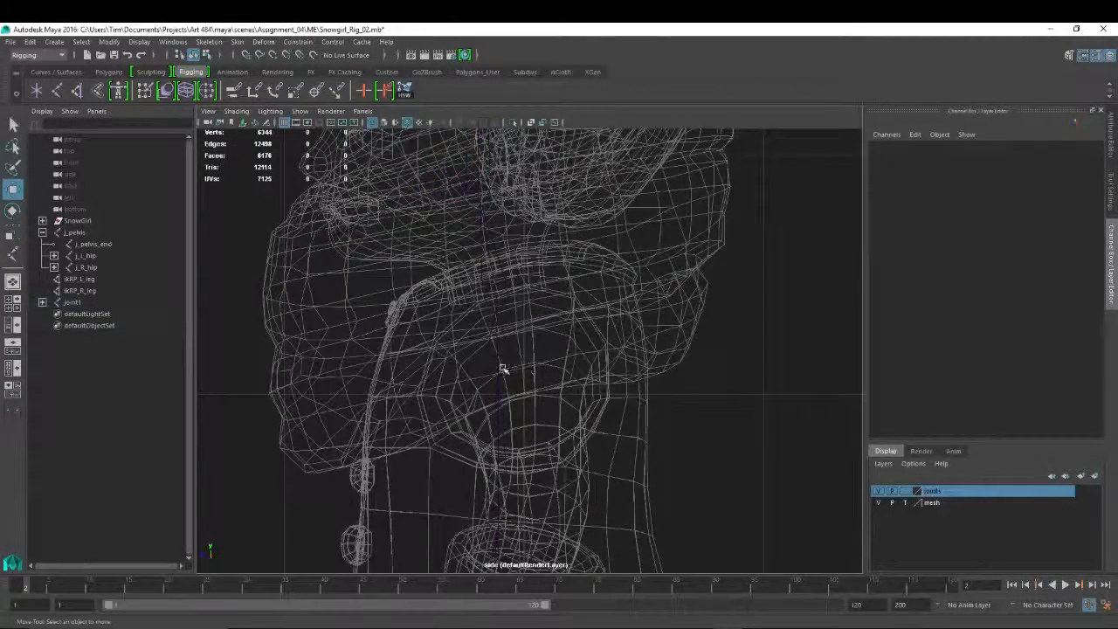
Try to shift joint3 toward the back and joint4 toward the front in the side view, and undo both moves.
{"action": "left_click", "coordinate": [499, 368]}
{"action": "middle_click_drag", "start_coordinate": [562, 371], "coordinate": [557, 350], "text": "alt"}
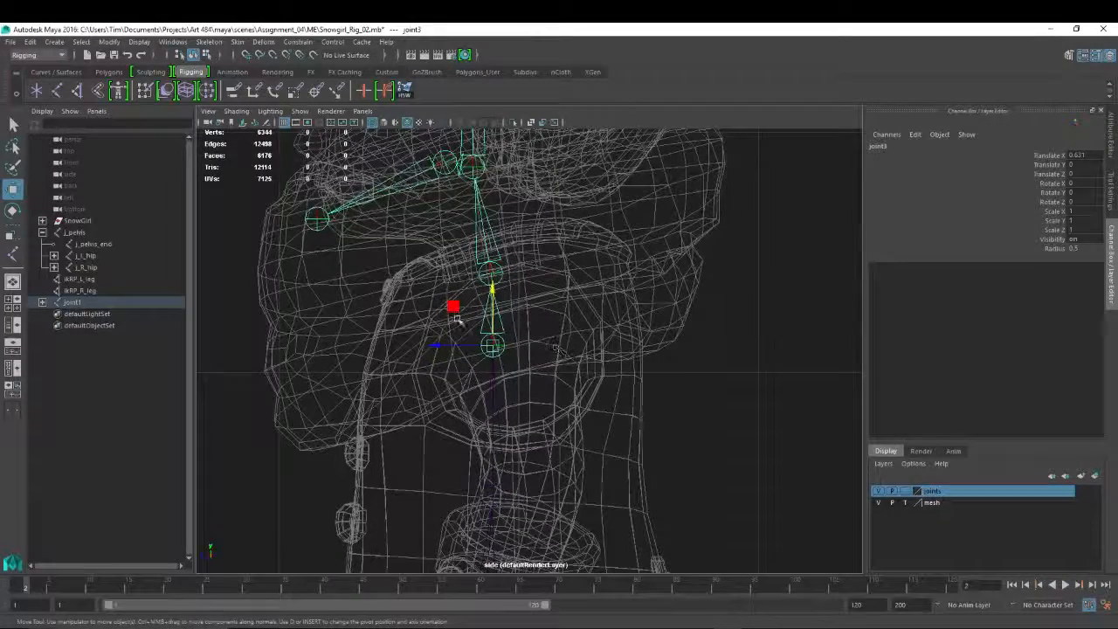
{"action": "left_click_drag", "start_coordinate": [436, 345], "coordinate": [451, 346]}
{"action": "left_click", "coordinate": [511, 259]}
{"action": "left_click_drag", "start_coordinate": [453, 274], "coordinate": [424, 276]}
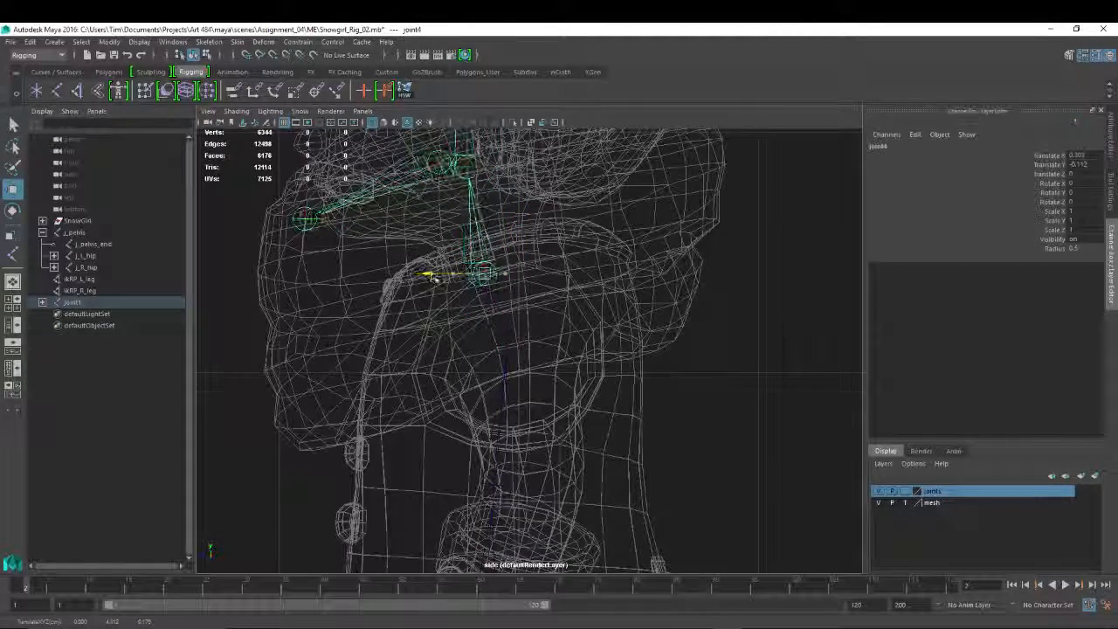
{"action": "key", "text": "ctrl+z"}
{"action": "key", "text": "ctrl+z"}
{"action": "key", "text": "ctrl+z"}
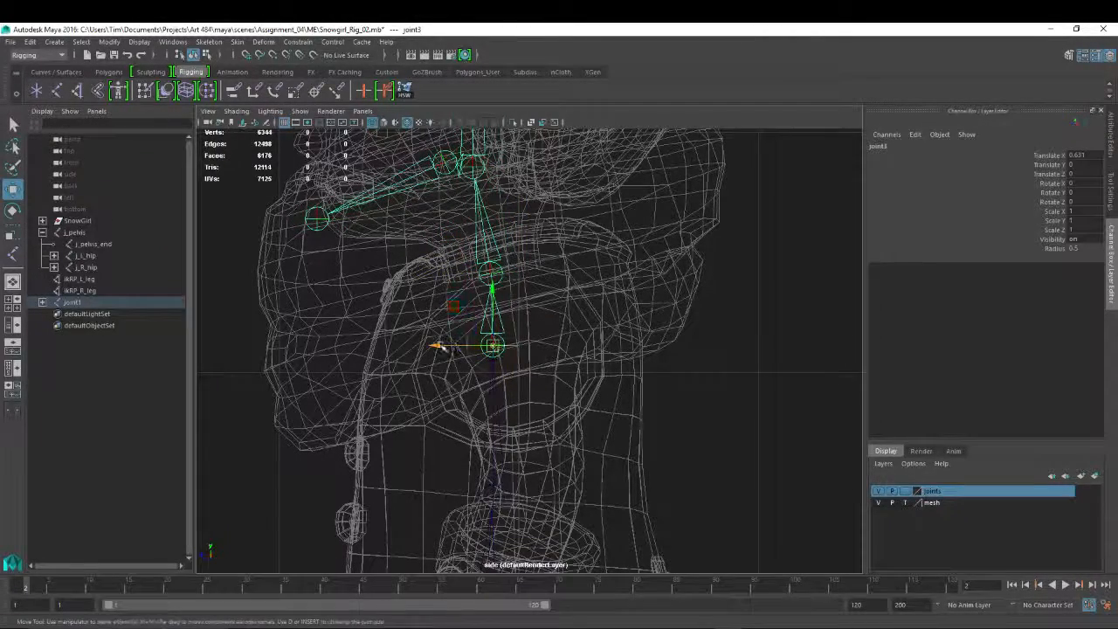
Shift joint3 slightly toward the back, to a Translate Y of about -0.049, leaving its child joints in place.
{"action": "left_click_drag", "start_coordinate": [437, 345], "coordinate": [441, 347]}
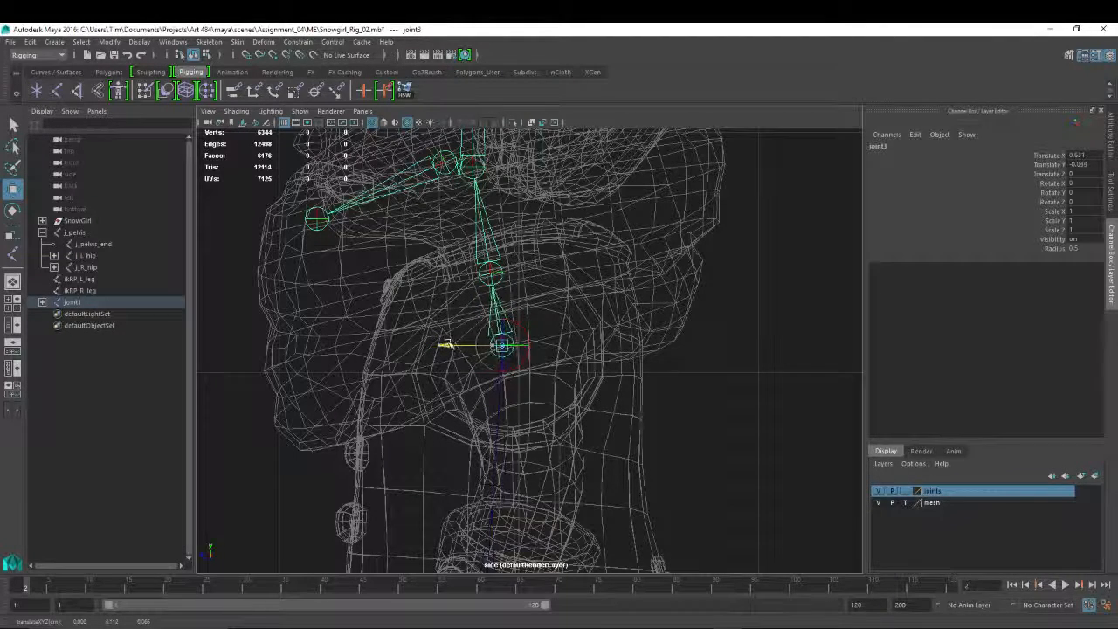
{"action": "left_click_drag", "start_coordinate": [445, 344], "coordinate": [451, 341]}
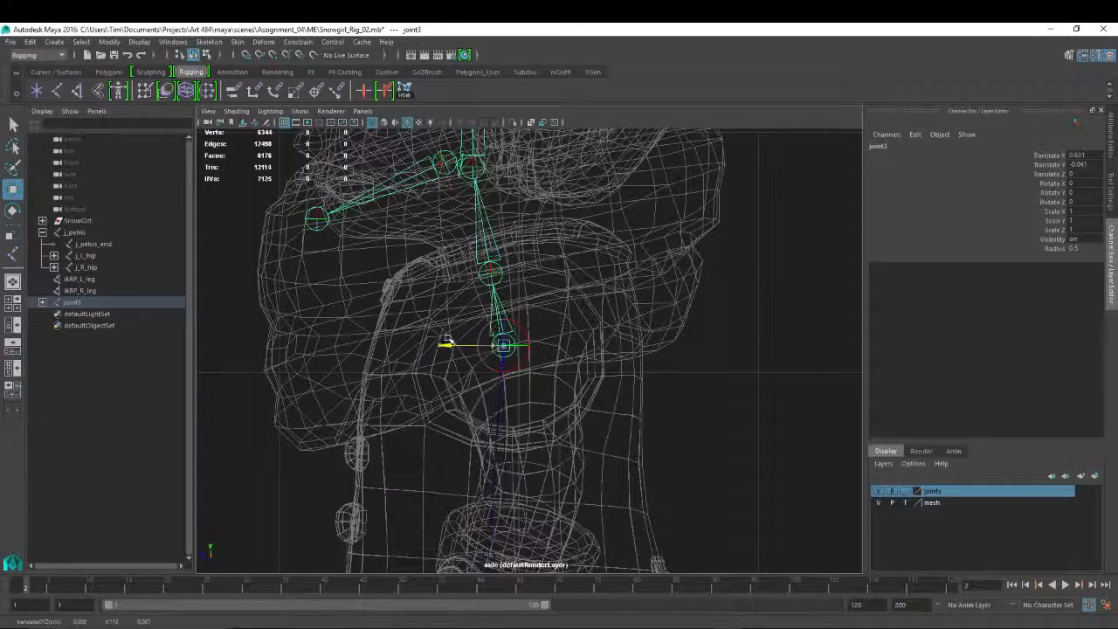
{"action": "left_click_drag", "start_coordinate": [447, 339], "coordinate": [445, 339]}
Move only joint2 slightly up and back in the side view, to about Translate X 0.584 and Translate Y -0.015.
{"action": "right_click_drag", "start_coordinate": [474, 350], "coordinate": [681, 379], "text": "alt"}
{"action": "middle_click_drag", "start_coordinate": [529, 375], "coordinate": [529, 320], "text": "alt"}
{"action": "right_click_drag", "start_coordinate": [529, 320], "coordinate": [511, 373], "text": "alt"}
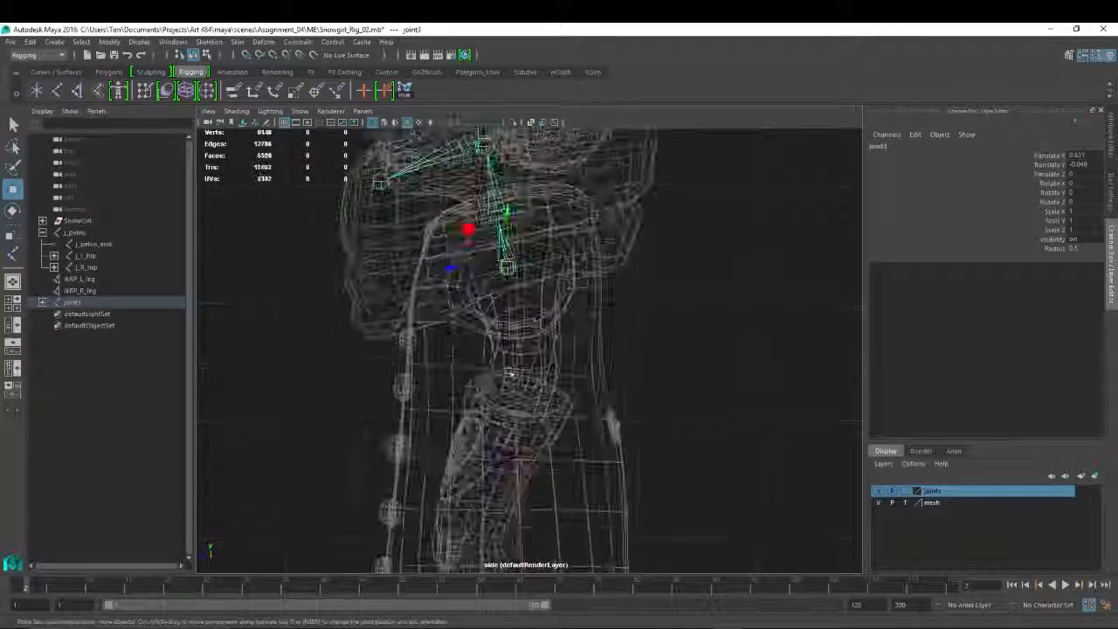
{"action": "left_click", "coordinate": [500, 369]}
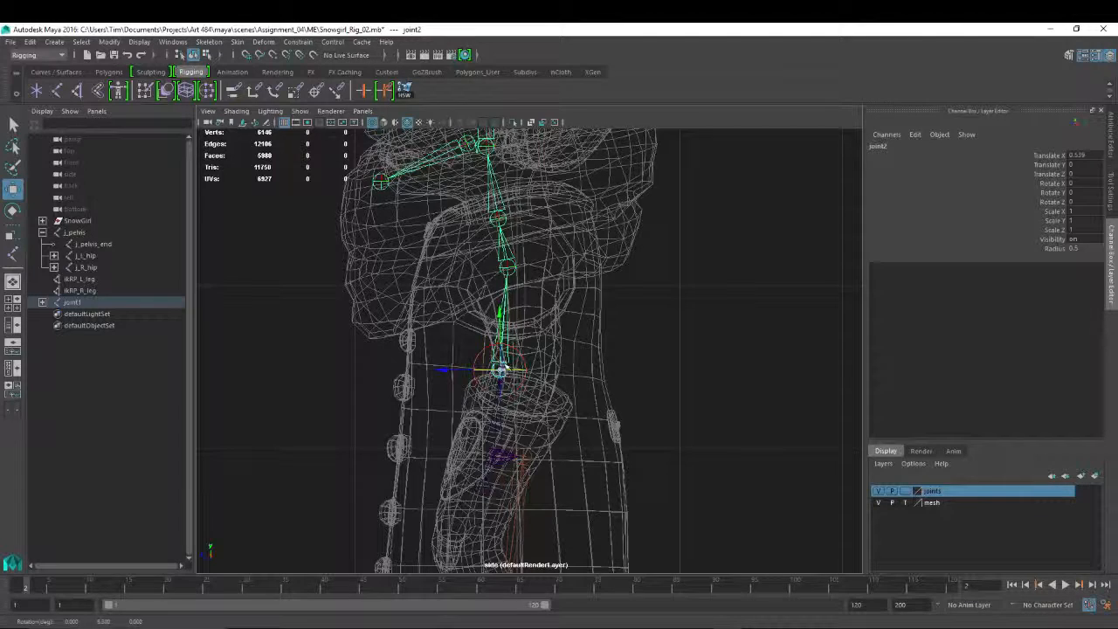
{"action": "key", "text": "d"}
{"action": "left_click_drag", "start_coordinate": [434, 367], "coordinate": [530, 303]}
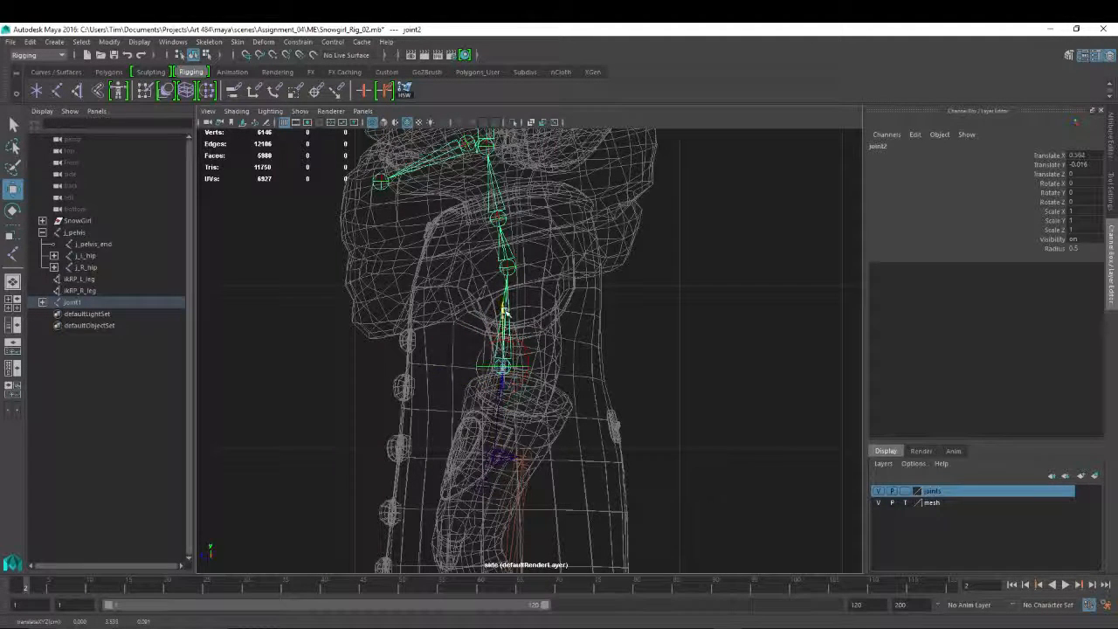
{"action": "key", "text": "d"}
Expand the new spine hierarchy and rename its top joint, joint1, as j_root.
{"action": "middle_click_drag", "start_coordinate": [311, 372], "coordinate": [318, 311], "text": "alt"}
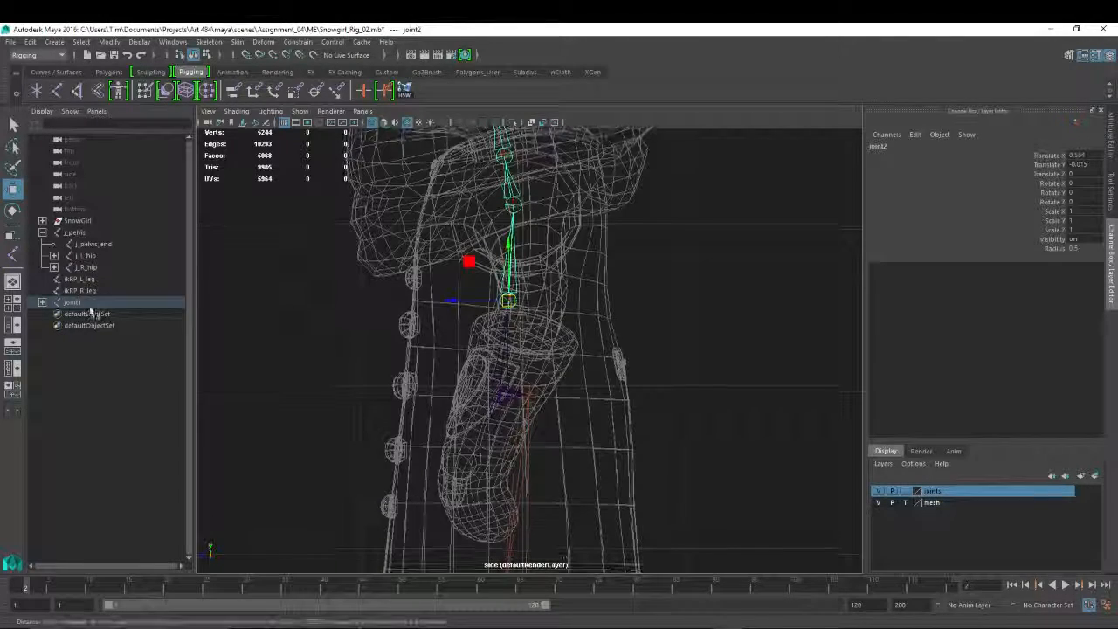
{"action": "left_click", "coordinate": [42, 302]}
{"action": "left_click", "coordinate": [74, 302]}
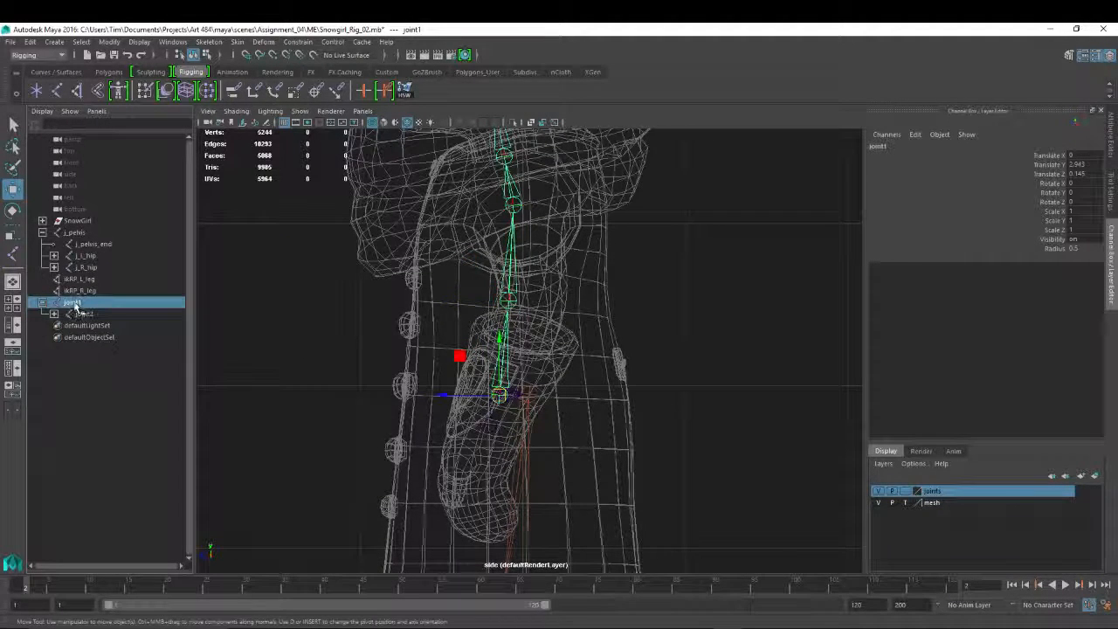
{"action": "double_click", "coordinate": [75, 302]}
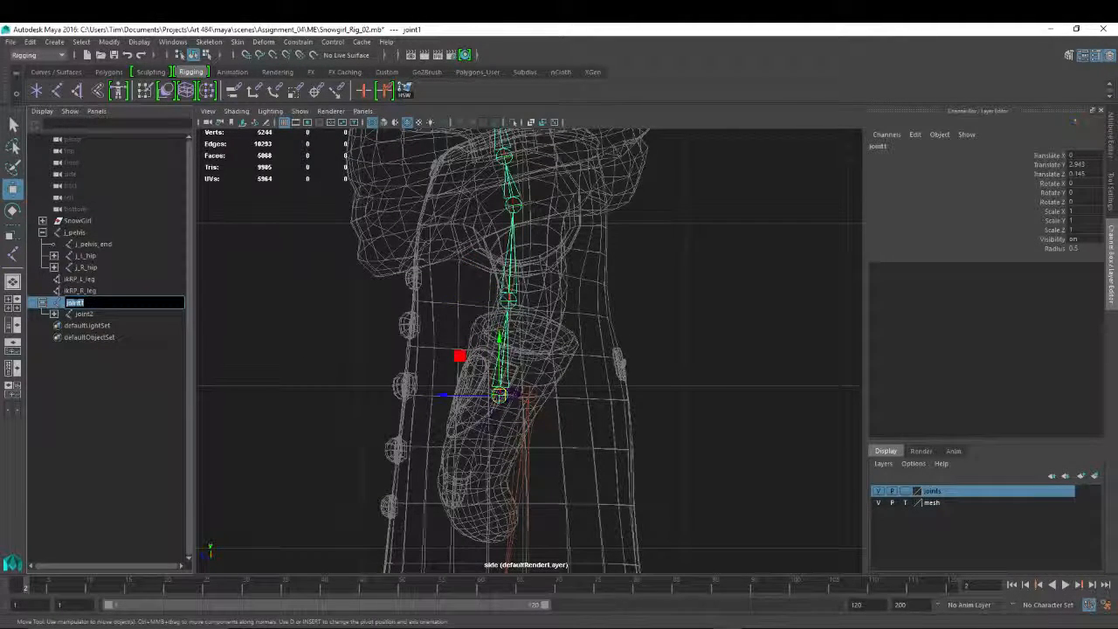
{"action": "type", "text": "j_root"}
{"action": "key", "text": "Return"}
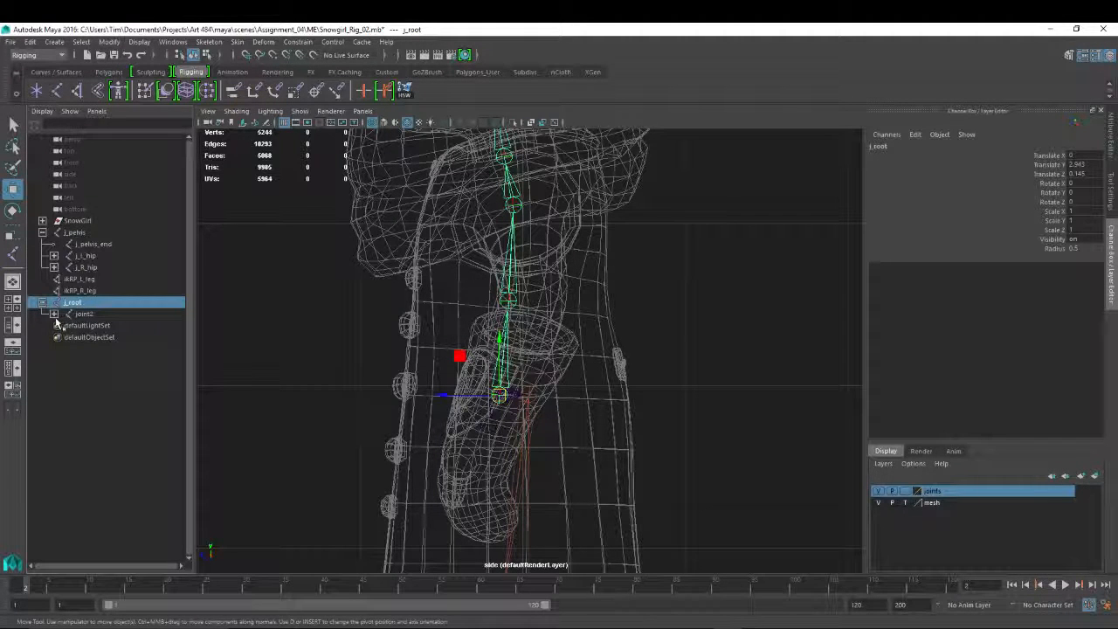
Expand joint2 beneath j_root and rename it as j_back.
{"action": "left_click", "coordinate": [54, 313]}
{"action": "left_click", "coordinate": [88, 316]}
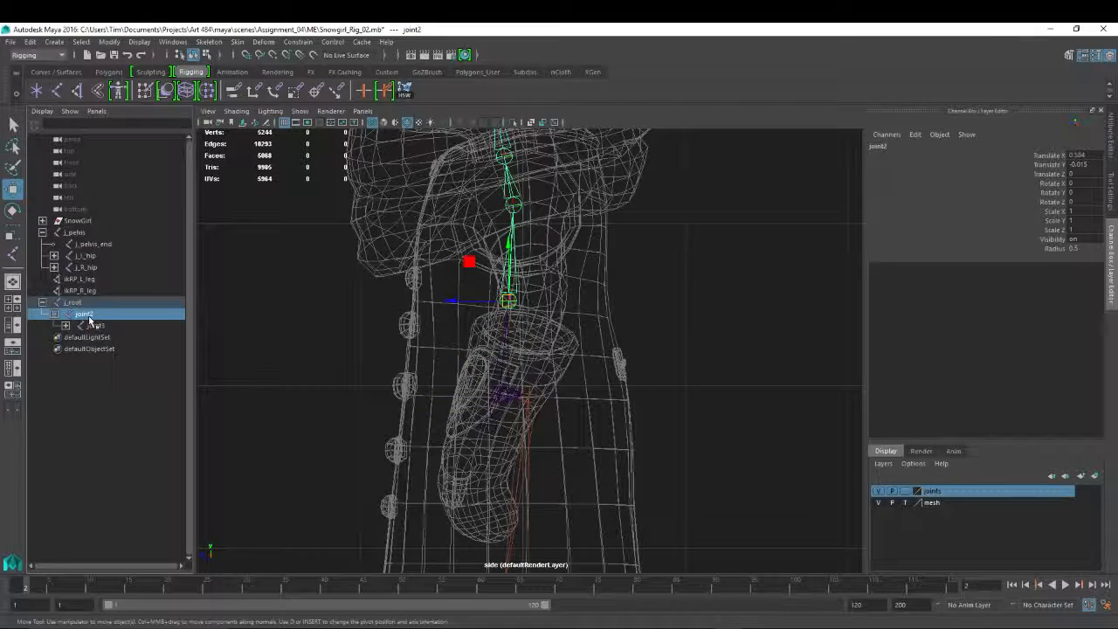
{"action": "double_click", "coordinate": [88, 316]}
{"action": "type", "text": "j"}
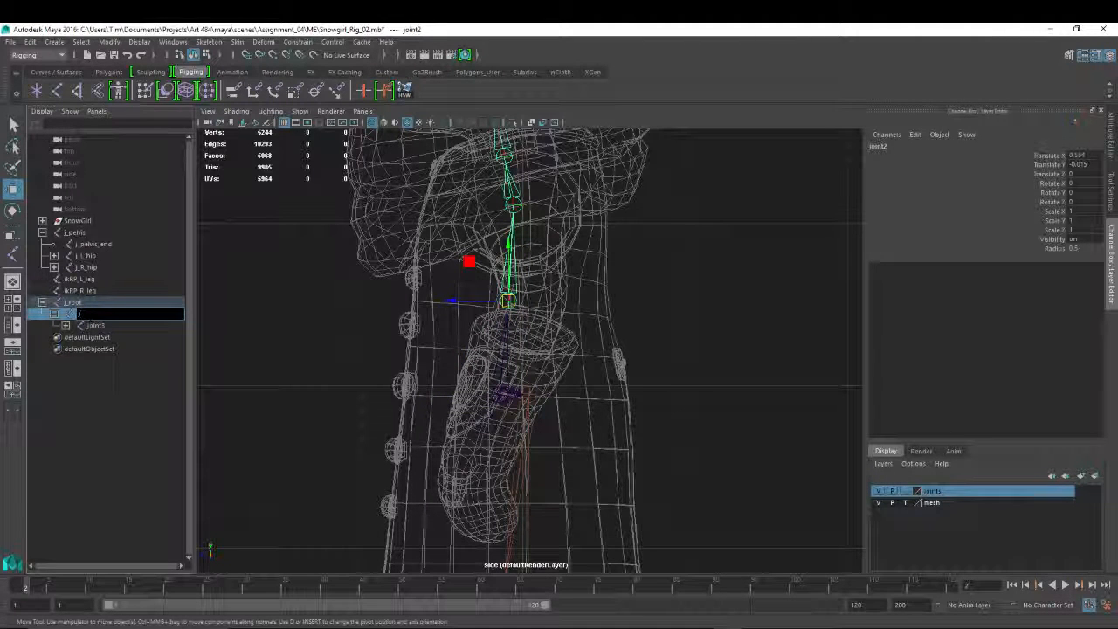
{"action": "type", "text": "_back"}
{"action": "key", "text": "Return"}
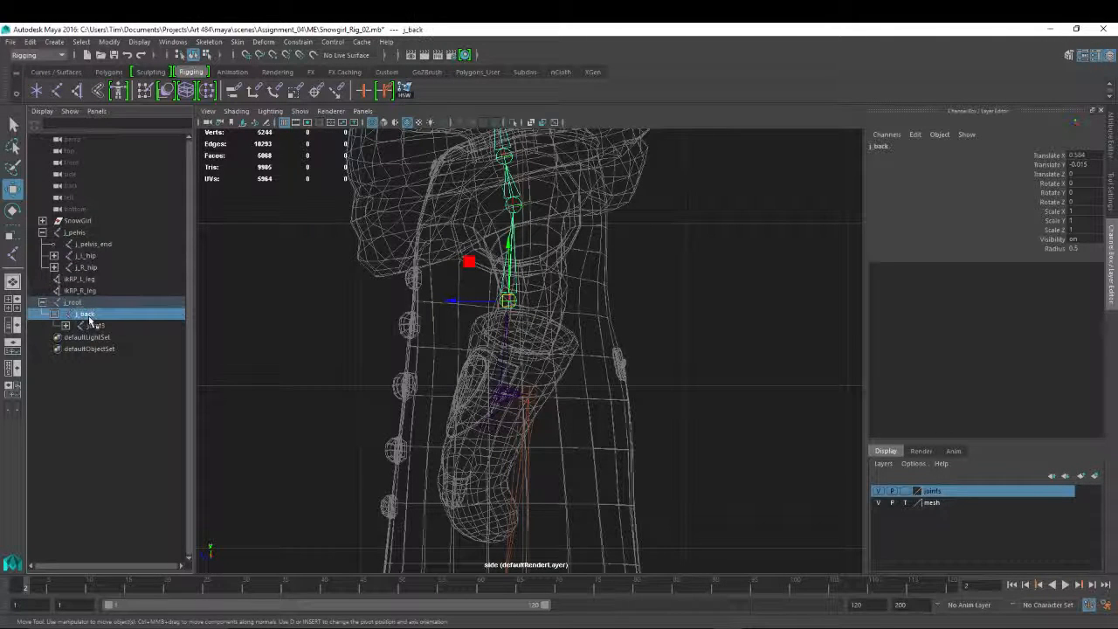
Rename joint3 as j_chest and joint4 as j_neck, expanding the rest of the hierarchy below them.
{"action": "left_click", "coordinate": [66, 325]}
{"action": "double_click", "coordinate": [98, 325]}
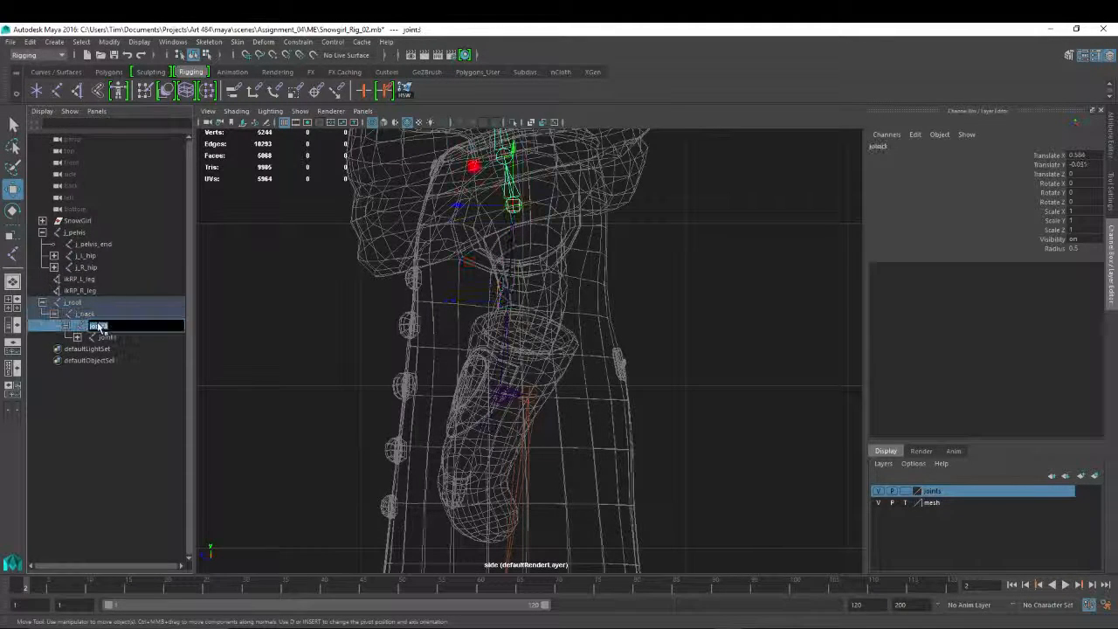
{"action": "type", "text": "j_chest"}
{"action": "key", "text": "Return"}
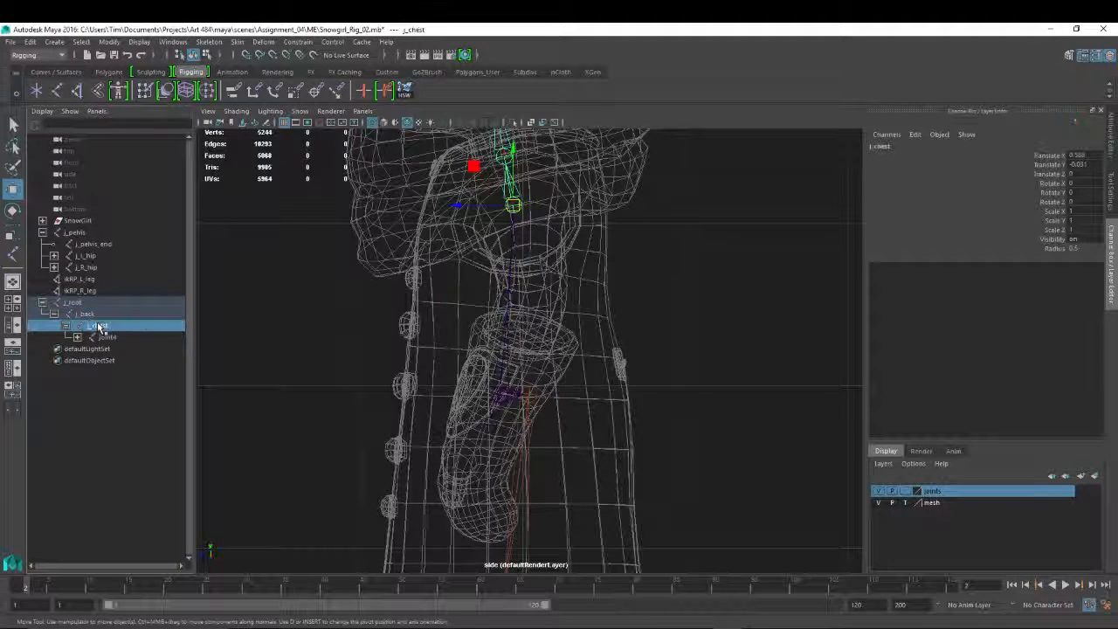
{"action": "left_click", "coordinate": [78, 337]}
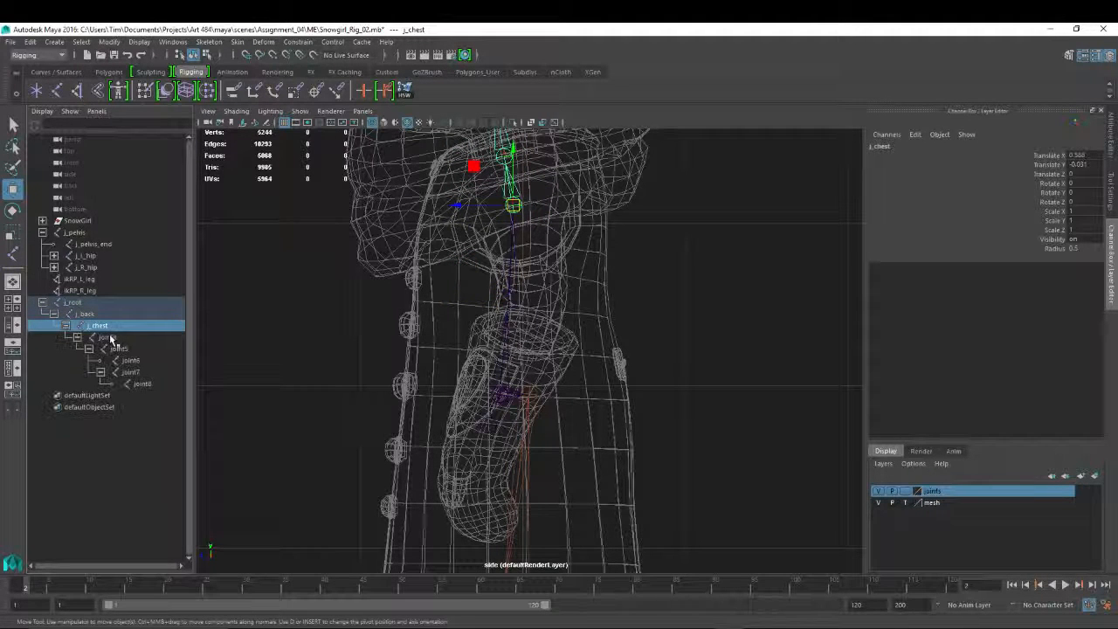
{"action": "double_click", "coordinate": [108, 337]}
{"action": "type", "text": "j_n"}
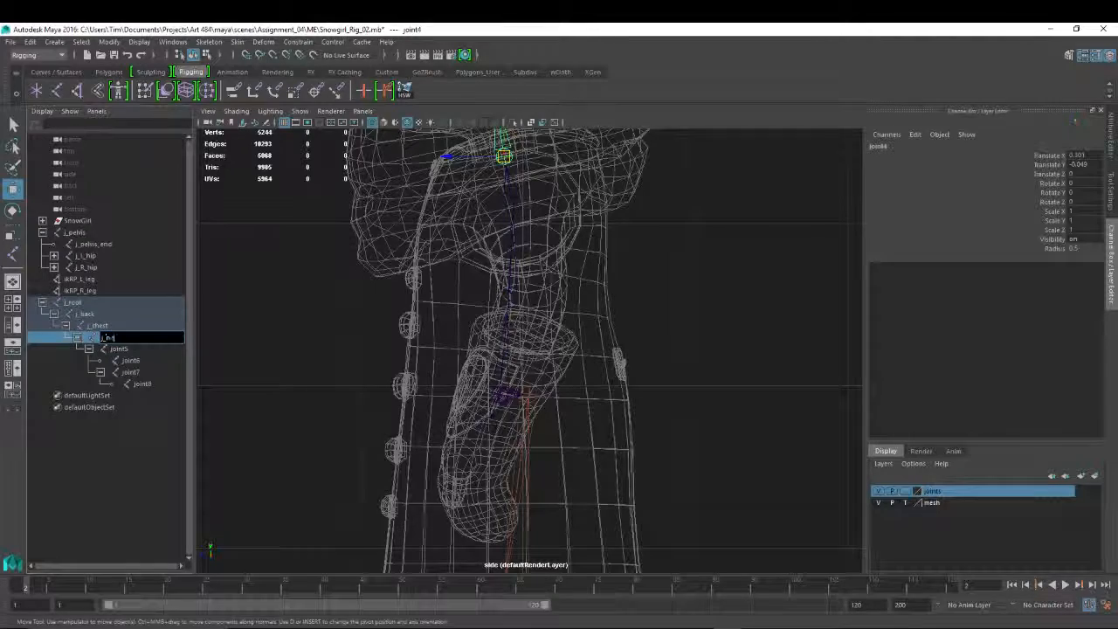
{"action": "type", "text": "eck"}
{"action": "key", "text": "Return"}
Rename joint5 as j_head and its end joint, joint6, as j_head_end.
{"action": "key", "text": "f"}
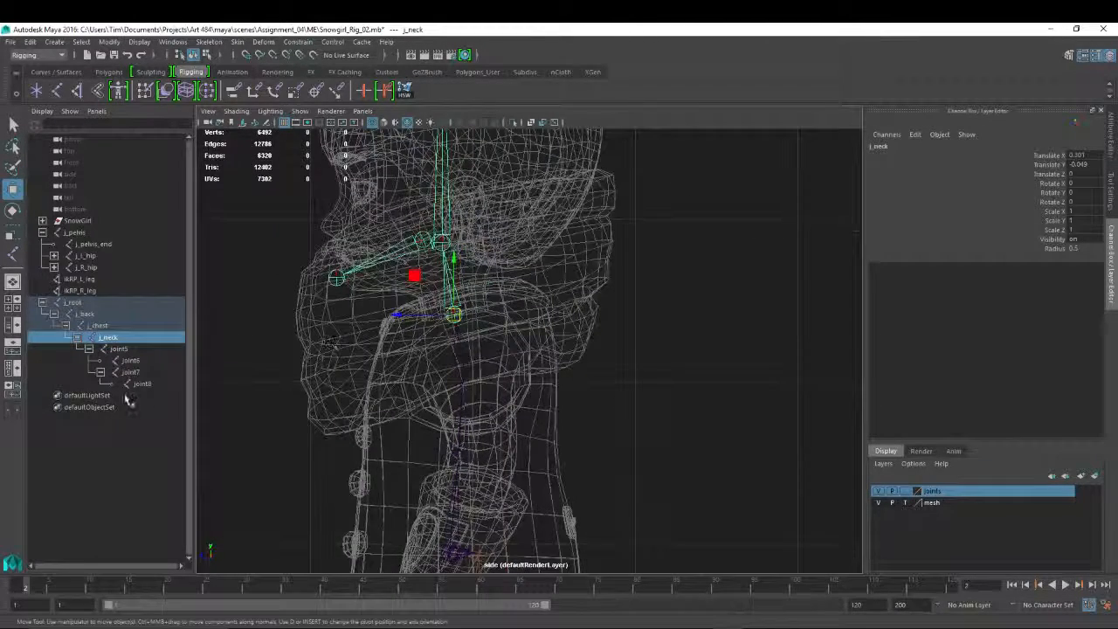
{"action": "left_click", "coordinate": [124, 351]}
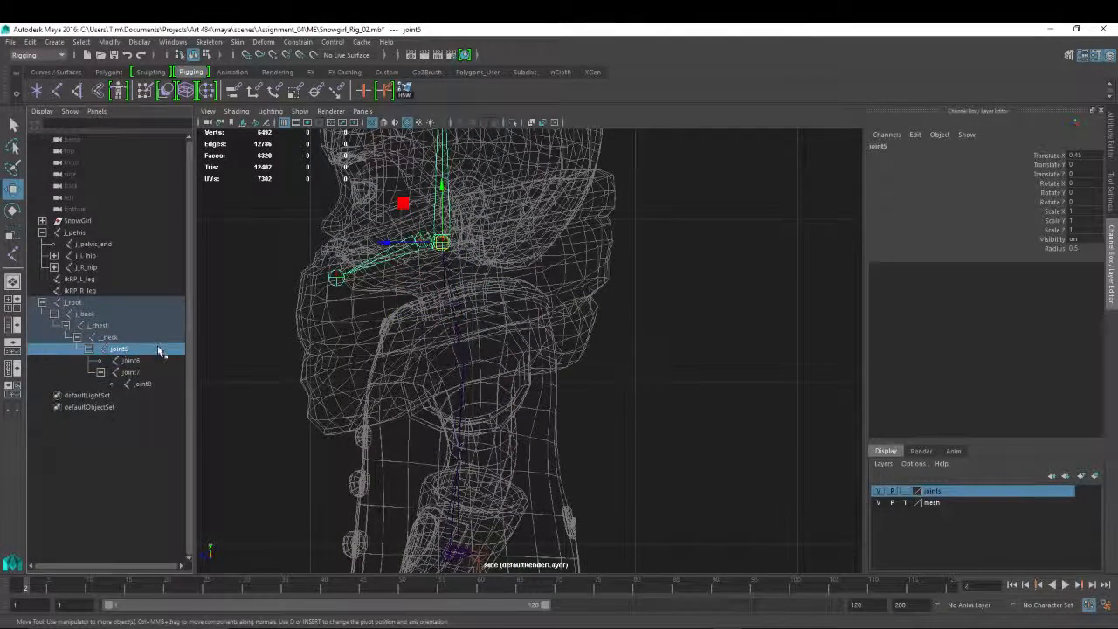
{"action": "double_click", "coordinate": [117, 350]}
{"action": "type", "text": "j"}
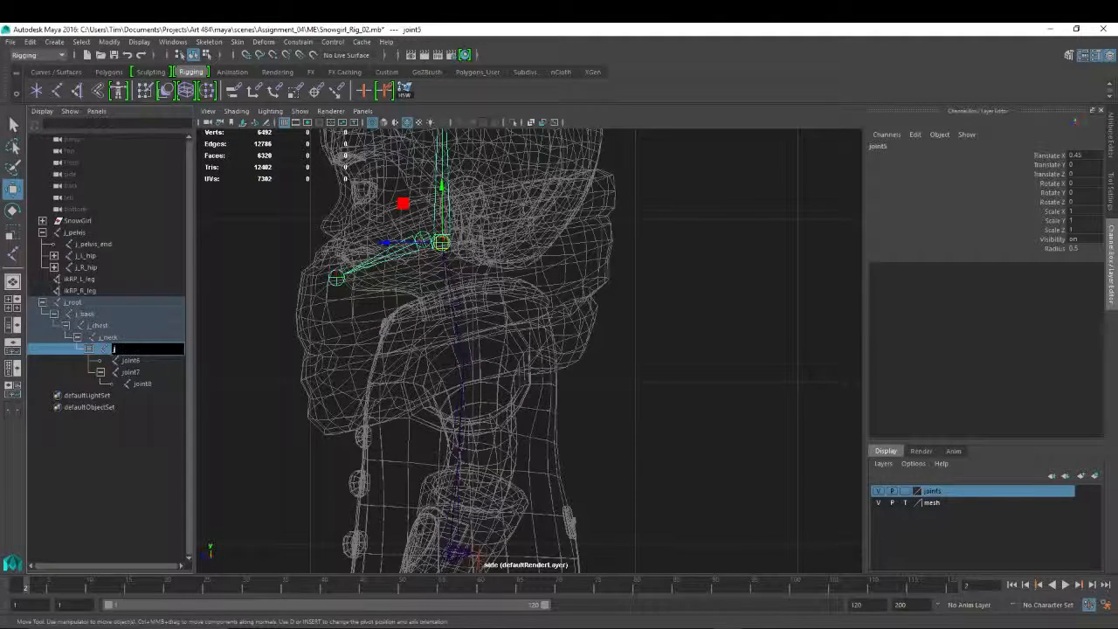
{"action": "type", "text": "_head"}
{"action": "key", "text": "Return"}
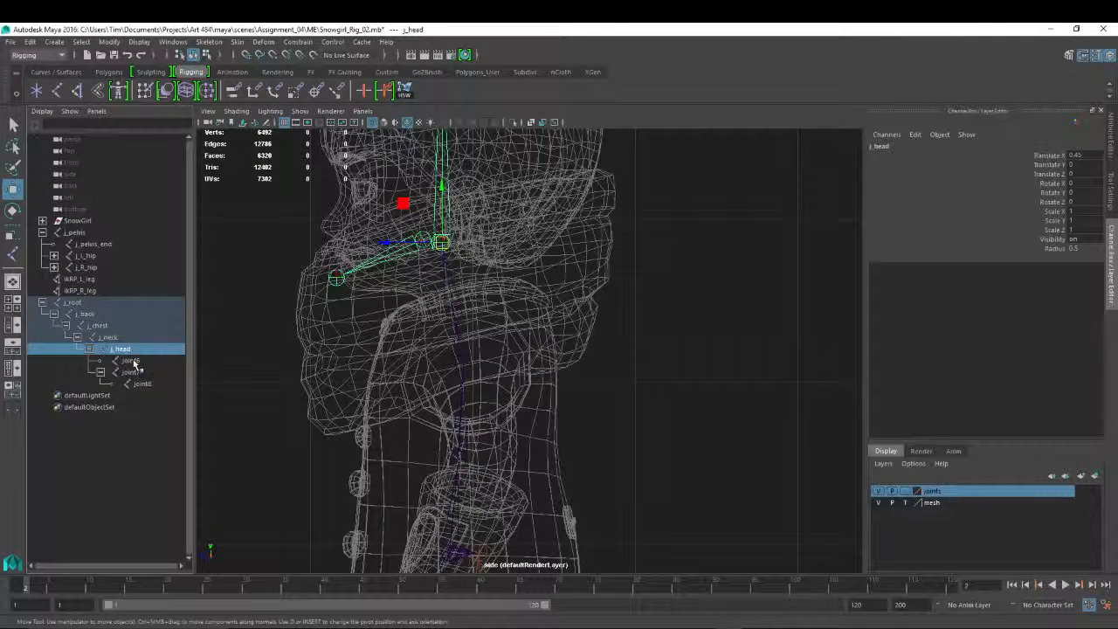
{"action": "double_click", "coordinate": [129, 361]}
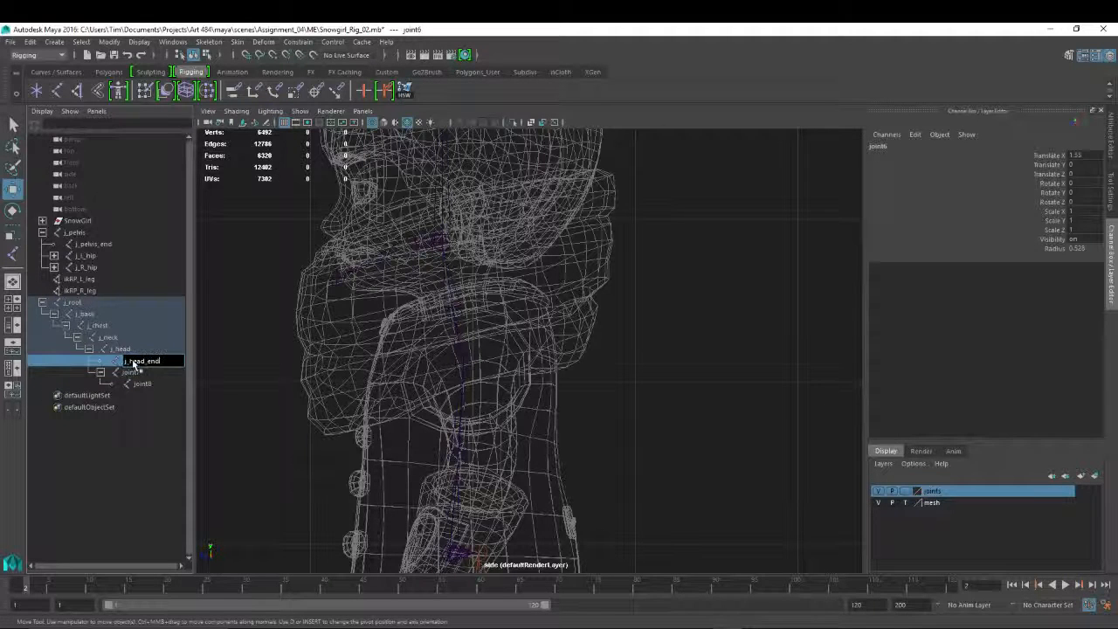
{"action": "key", "text": "Return"}
Rename the jaw joint, joint7, as j_jaw and its end joint, joint8, as j_jaw_end.
{"action": "left_click", "coordinate": [131, 373]}
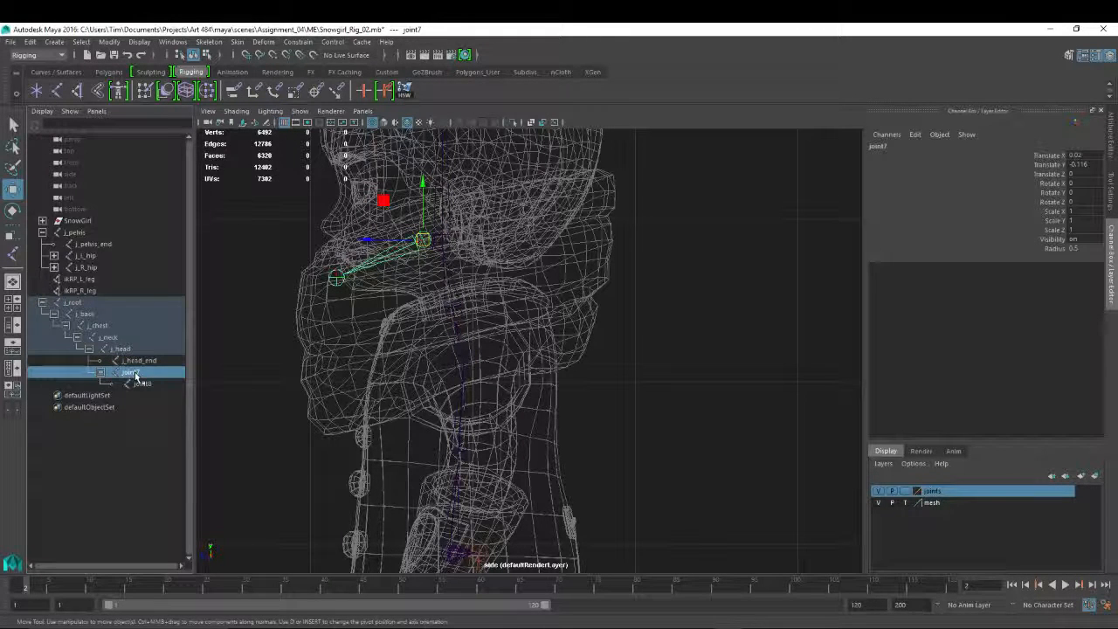
{"action": "double_click", "coordinate": [131, 373]}
{"action": "type", "text": "j_jaw"}
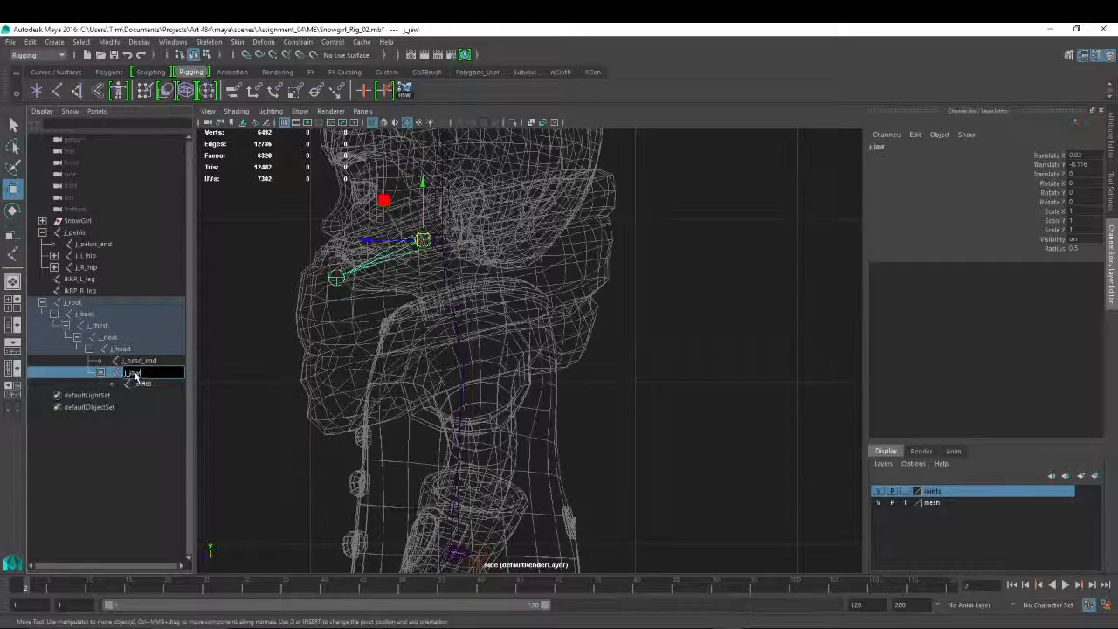
{"action": "key", "text": "Return"}
{"action": "left_click", "coordinate": [142, 384]}
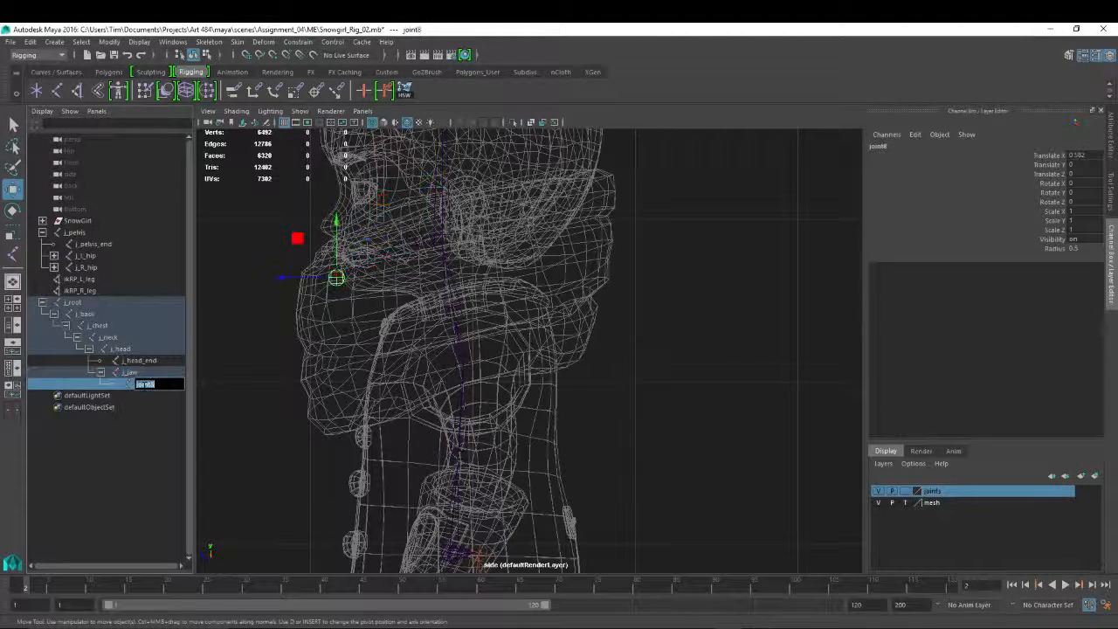
{"action": "double_click", "coordinate": [141, 384]}
{"action": "type", "text": "j_jaw_end"}
{"action": "key", "text": "Return"}
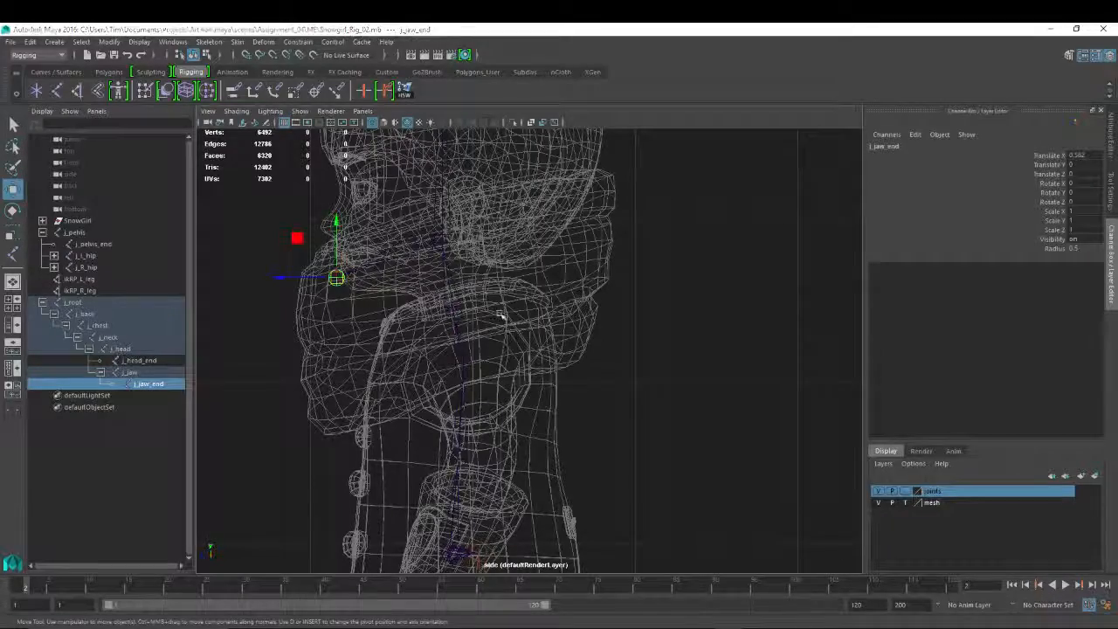
Select j_root in the front view and examine up close how it lines up with the body's centre line.
{"action": "key", "text": "space"}
{"action": "left_click_drag", "start_coordinate": [474, 300], "coordinate": [344, 326]}
{"action": "right_click_drag", "start_coordinate": [320, 288], "coordinate": [503, 320], "text": "alt"}
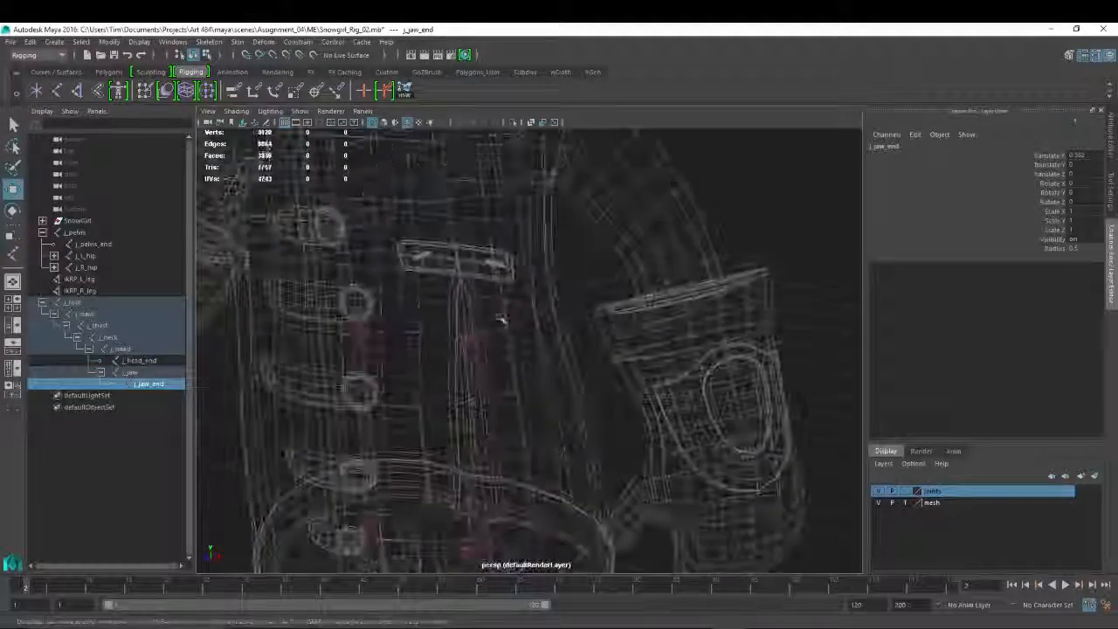
{"action": "left_click", "coordinate": [395, 341]}
{"action": "key", "text": "space"}
{"action": "left_click_drag", "start_coordinate": [453, 265], "coordinate": [454, 295]}
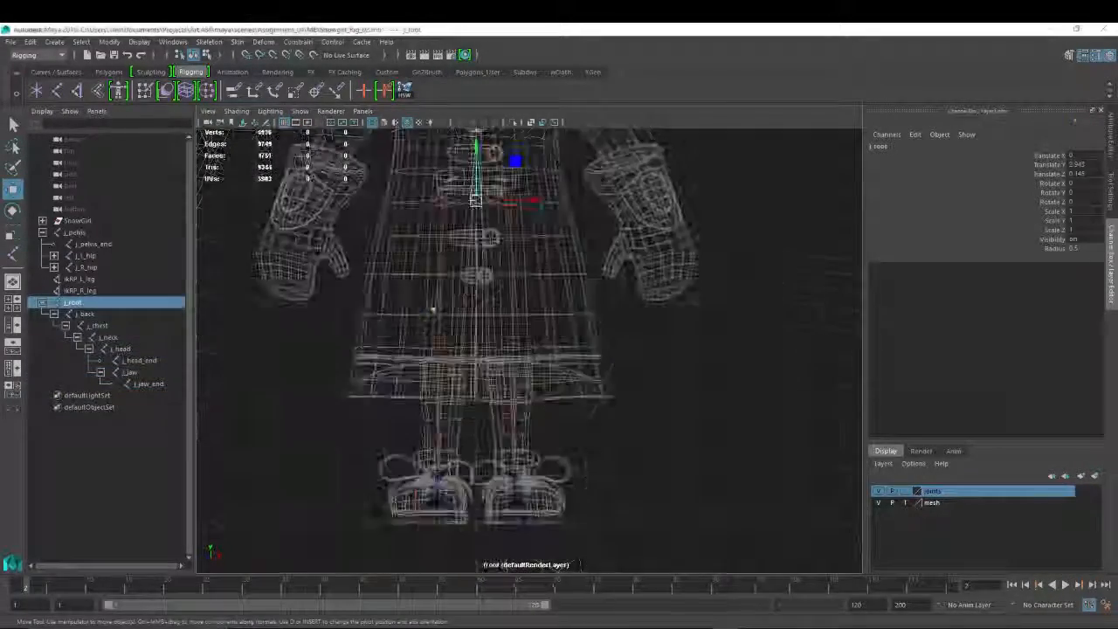
{"action": "right_click_drag", "start_coordinate": [432, 309], "coordinate": [467, 305], "text": "alt"}
{"action": "middle_click_drag", "start_coordinate": [446, 261], "coordinate": [452, 390], "text": "alt"}
{"action": "right_click_drag", "start_coordinate": [332, 306], "coordinate": [506, 297], "text": "alt"}
{"action": "middle_click_drag", "start_coordinate": [371, 240], "coordinate": [539, 381], "text": "alt"}
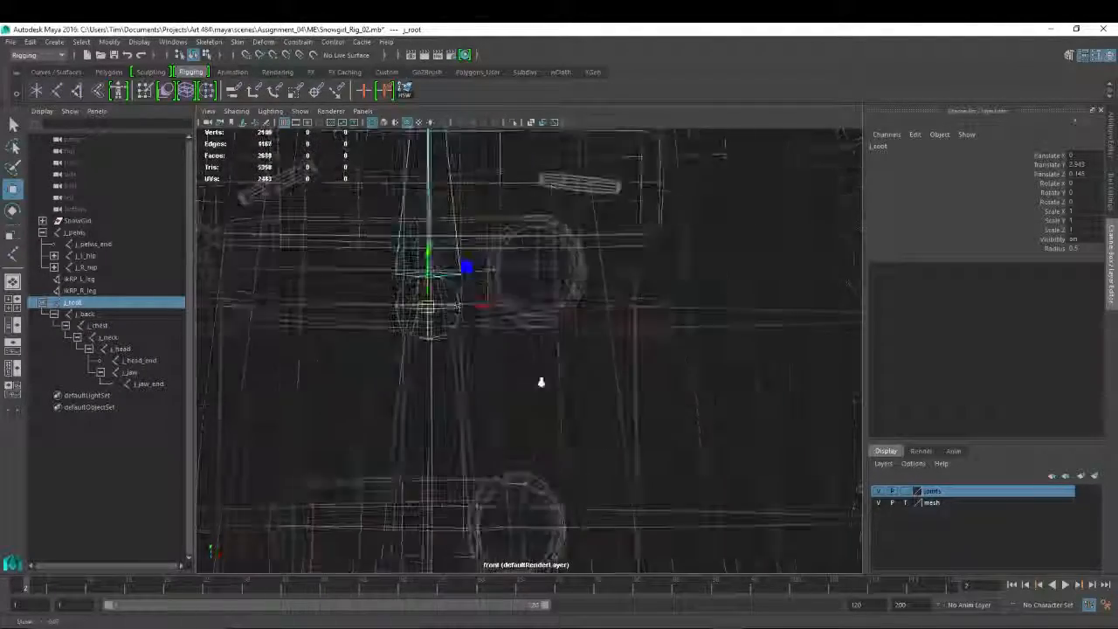
{"action": "right_click_drag", "start_coordinate": [240, 347], "coordinate": [314, 347], "text": "alt"}
{"action": "middle_click_drag", "start_coordinate": [206, 320], "coordinate": [274, 365], "text": "alt"}
{"action": "right_click_drag", "start_coordinate": [349, 397], "coordinate": [487, 406], "text": "alt"}
{"action": "middle_click_drag", "start_coordinate": [489, 407], "coordinate": [564, 435], "text": "alt"}
{"action": "right_click_drag", "start_coordinate": [564, 434], "coordinate": [639, 426], "text": "alt"}
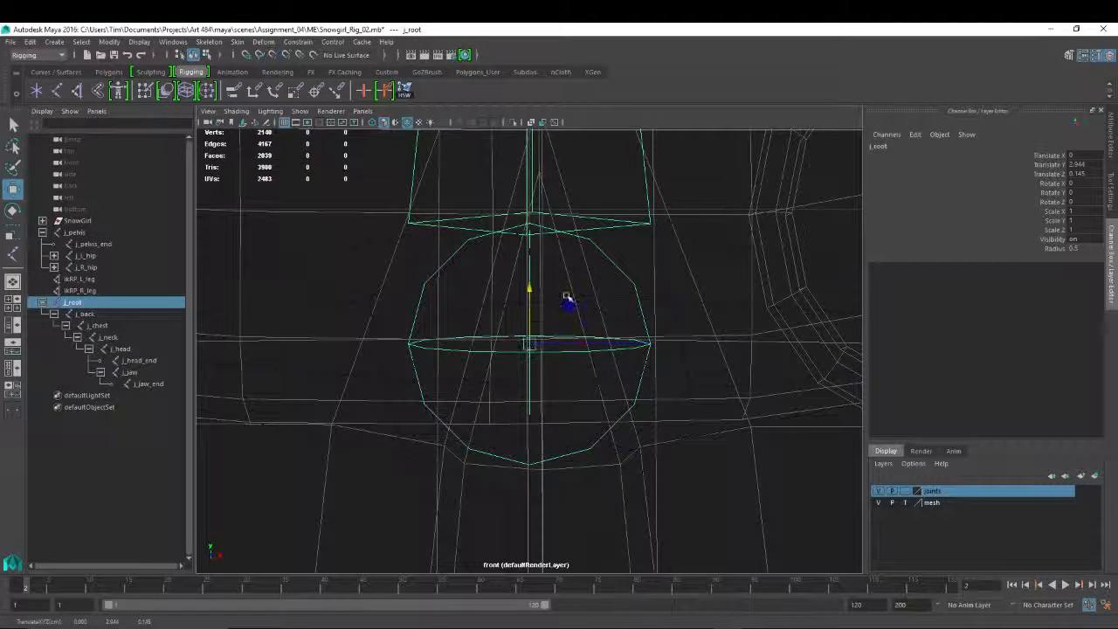
Examine the spine, neck and head joints' alignment in the front view and select j_jaw.
{"action": "right_click_drag", "start_coordinate": [567, 298], "coordinate": [542, 249], "text": "alt"}
{"action": "middle_click_drag", "start_coordinate": [541, 250], "coordinate": [543, 297], "text": "alt"}
{"action": "right_click_drag", "start_coordinate": [543, 296], "coordinate": [586, 297], "text": "alt"}
{"action": "middle_click_drag", "start_coordinate": [586, 297], "coordinate": [583, 453], "text": "alt"}
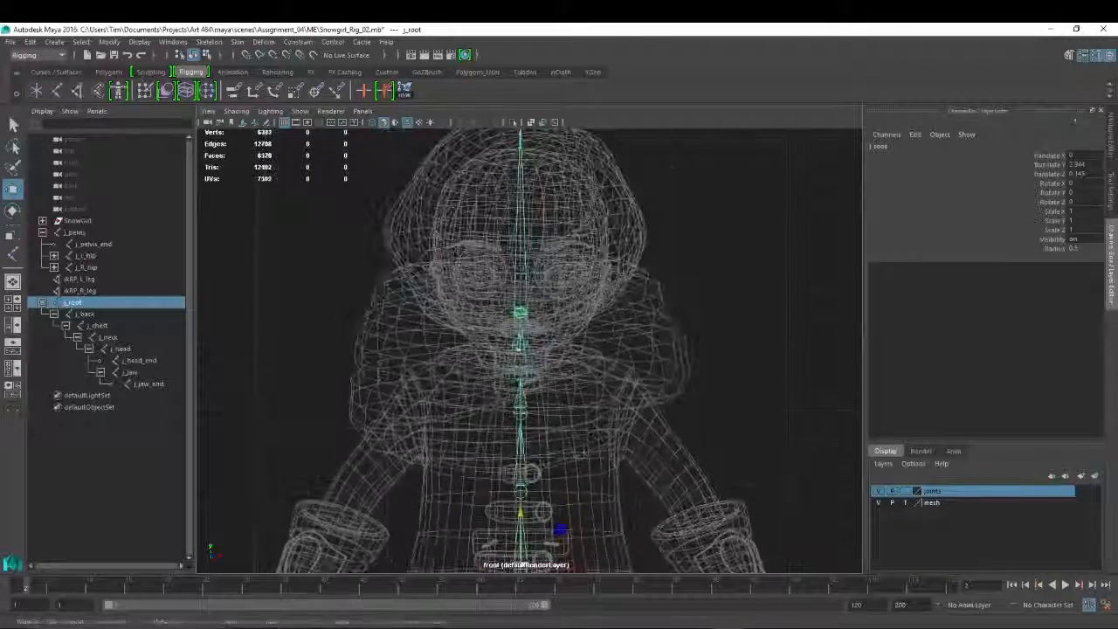
{"action": "right_click_drag", "start_coordinate": [572, 377], "coordinate": [718, 394], "text": "alt"}
{"action": "middle_click_drag", "start_coordinate": [659, 351], "coordinate": [693, 470], "text": "alt"}
{"action": "right_click_drag", "start_coordinate": [445, 325], "coordinate": [477, 327], "text": "alt"}
{"action": "middle_click_drag", "start_coordinate": [583, 274], "coordinate": [584, 305], "text": "alt"}
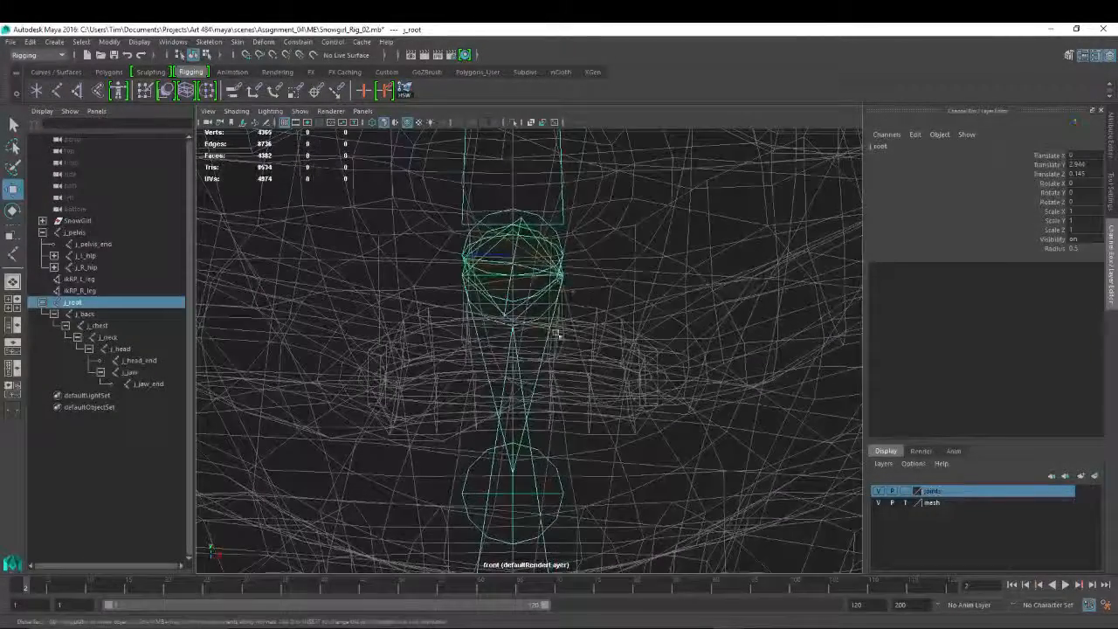
{"action": "left_click", "coordinate": [538, 269]}
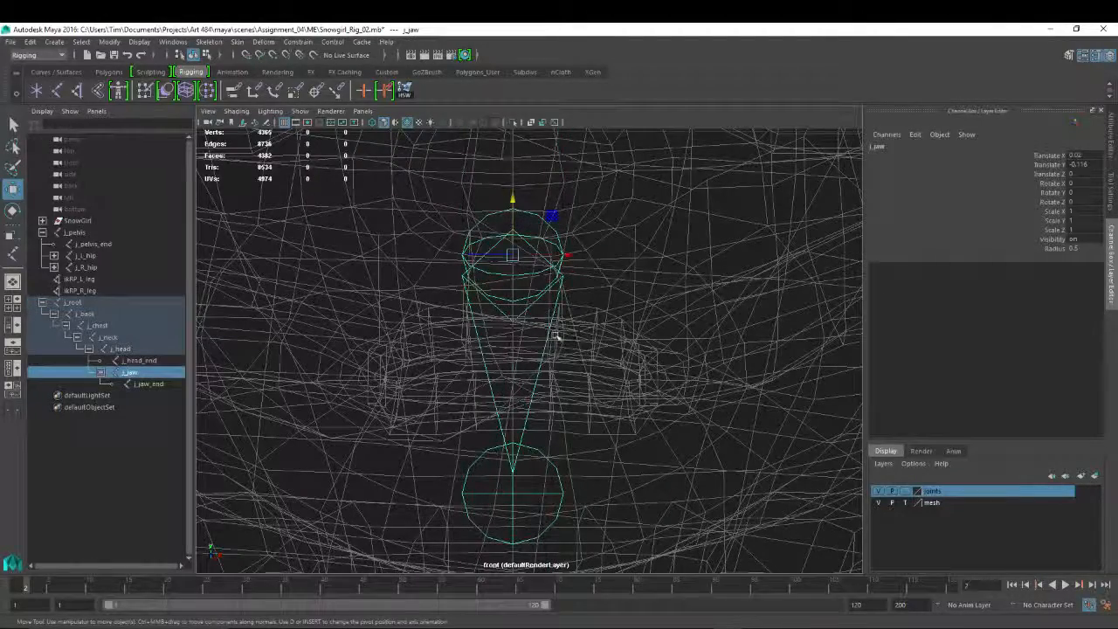
Select j_head and examine how the head and jaw joints line up in the front and perspective views.
{"action": "key", "text": "space"}
{"action": "left_click_drag", "start_coordinate": [591, 324], "coordinate": [492, 302]}
{"action": "middle_click_drag", "start_coordinate": [491, 302], "coordinate": [510, 420], "text": "alt"}
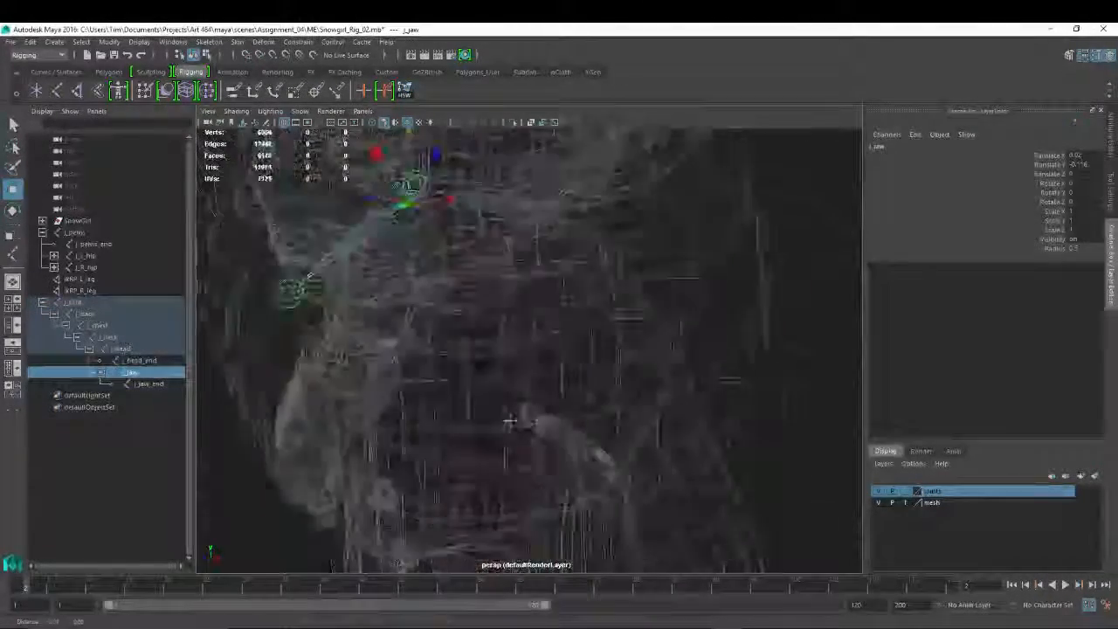
{"action": "right_click_drag", "start_coordinate": [510, 421], "coordinate": [464, 397], "text": "alt"}
{"action": "middle_click_drag", "start_coordinate": [536, 212], "coordinate": [568, 274], "text": "alt"}
{"action": "left_click", "coordinate": [463, 315]}
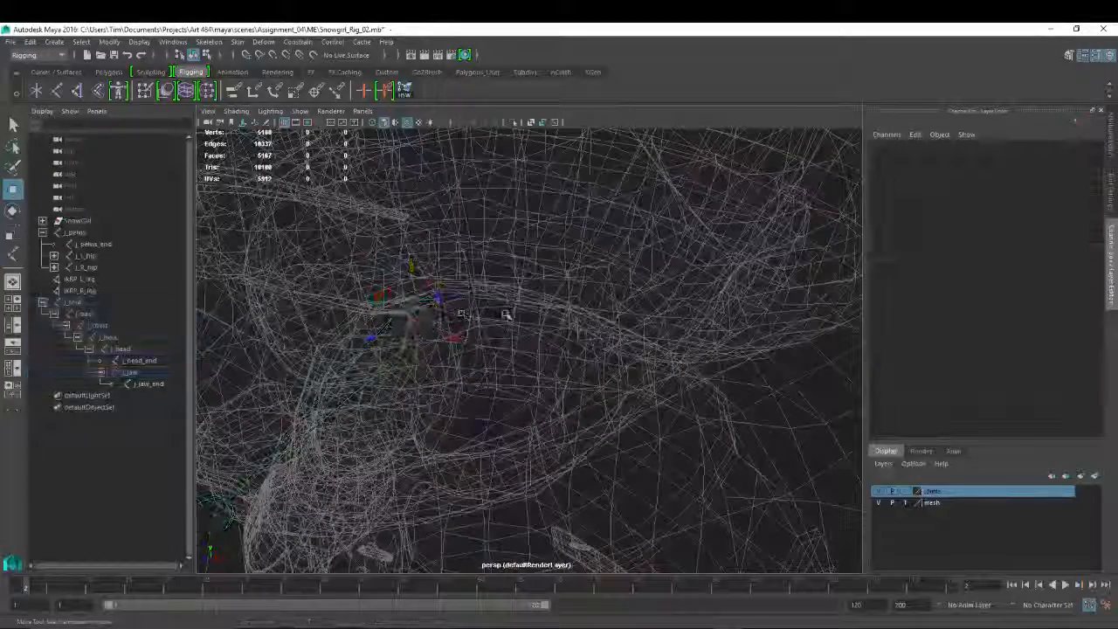
{"action": "left_click", "coordinate": [461, 313]}
{"action": "left_click_drag", "start_coordinate": [535, 323], "coordinate": [535, 324]}
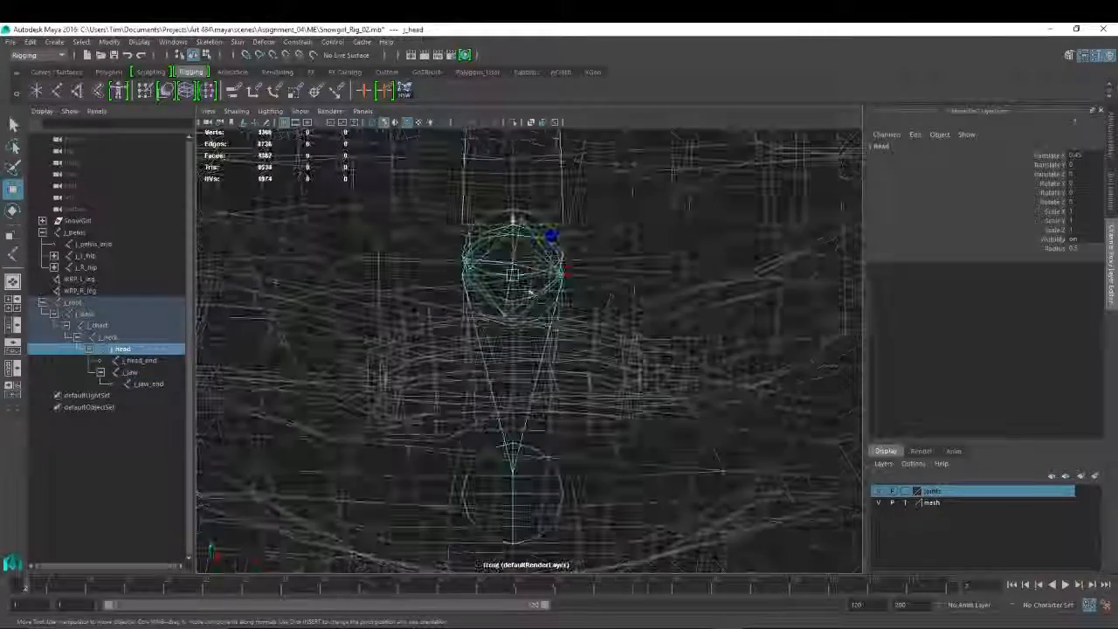
{"action": "middle_click_drag", "start_coordinate": [529, 286], "coordinate": [522, 311], "text": "alt"}
{"action": "key", "text": "space"}
{"action": "left_click_drag", "start_coordinate": [536, 288], "coordinate": [533, 259]}
{"action": "left_click_drag", "start_coordinate": [530, 278], "coordinate": [501, 282], "text": "alt"}
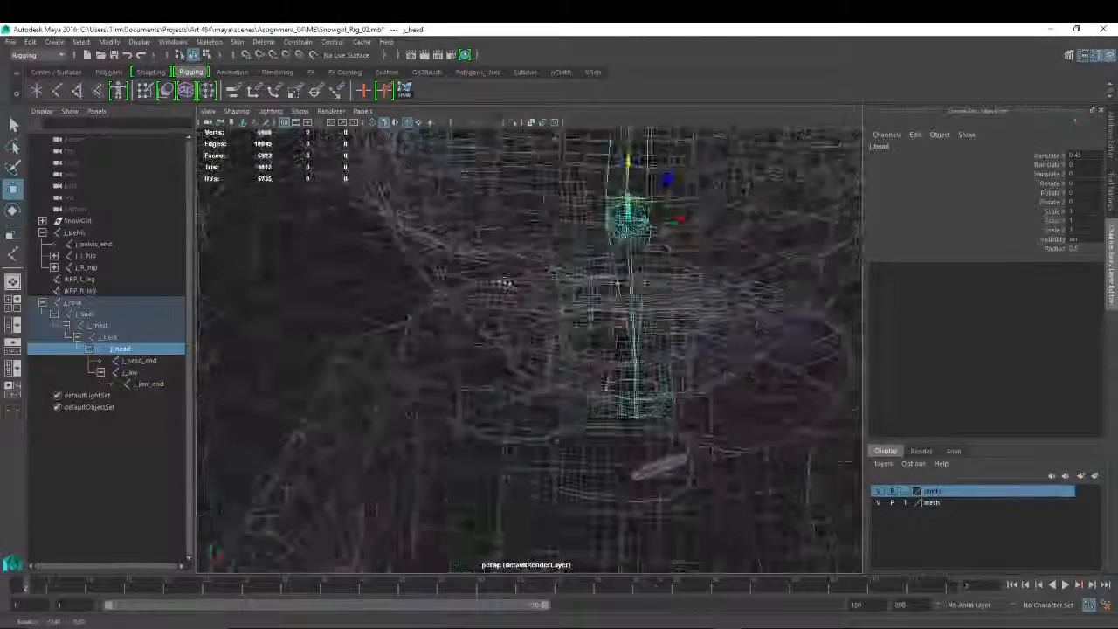
{"action": "right_click_drag", "start_coordinate": [573, 339], "coordinate": [504, 275], "text": "alt"}
{"action": "left_click_drag", "start_coordinate": [681, 393], "coordinate": [619, 370], "text": "alt"}
{"action": "right_click_drag", "start_coordinate": [619, 370], "coordinate": [563, 328], "text": "alt"}
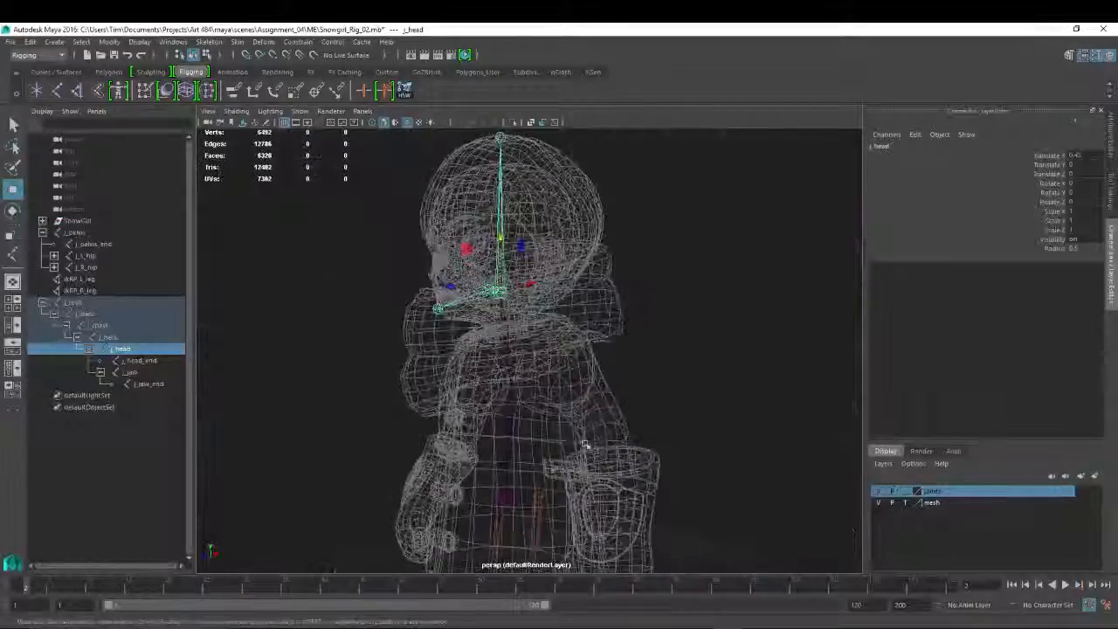
Parent j_pelvis under j_root so that the leg joints join the spine hierarchy.
{"action": "middle_click_drag", "start_coordinate": [587, 445], "coordinate": [512, 317], "text": "alt"}
{"action": "right_click_drag", "start_coordinate": [512, 317], "coordinate": [582, 367], "text": "alt"}
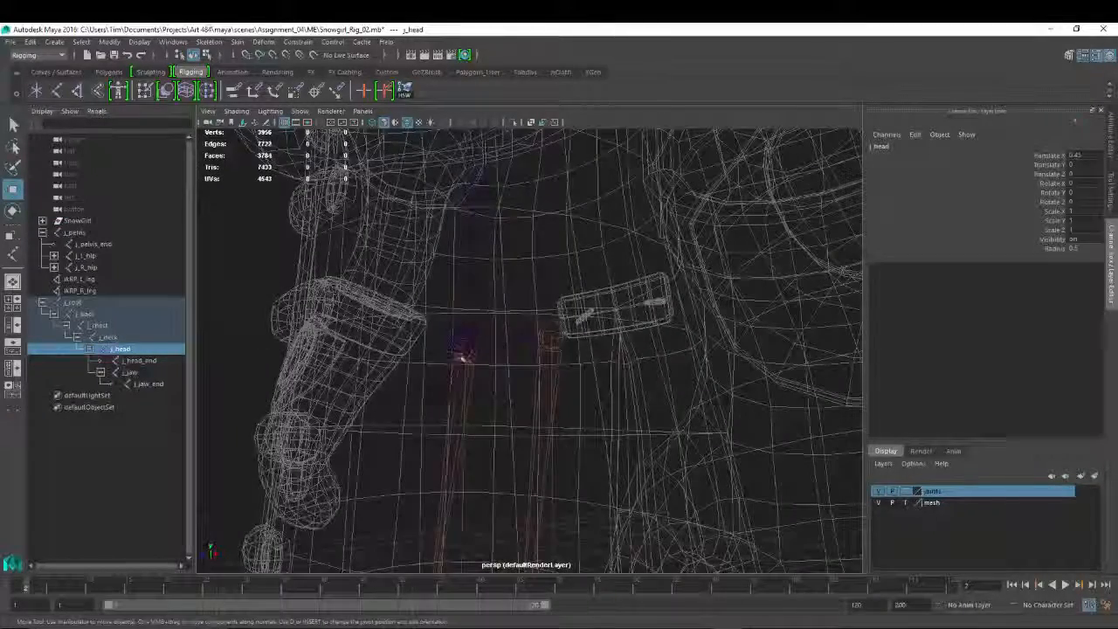
{"action": "left_click", "coordinate": [87, 304]}
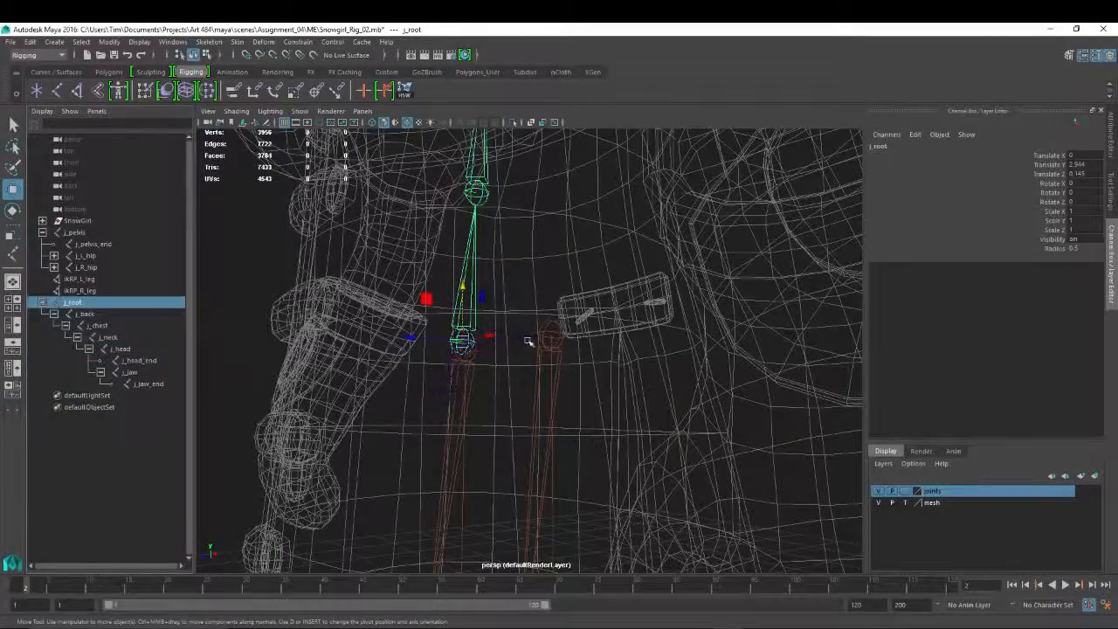
{"action": "left_click", "coordinate": [74, 232]}
{"action": "right_click_drag", "start_coordinate": [350, 336], "coordinate": [387, 361], "text": "alt"}
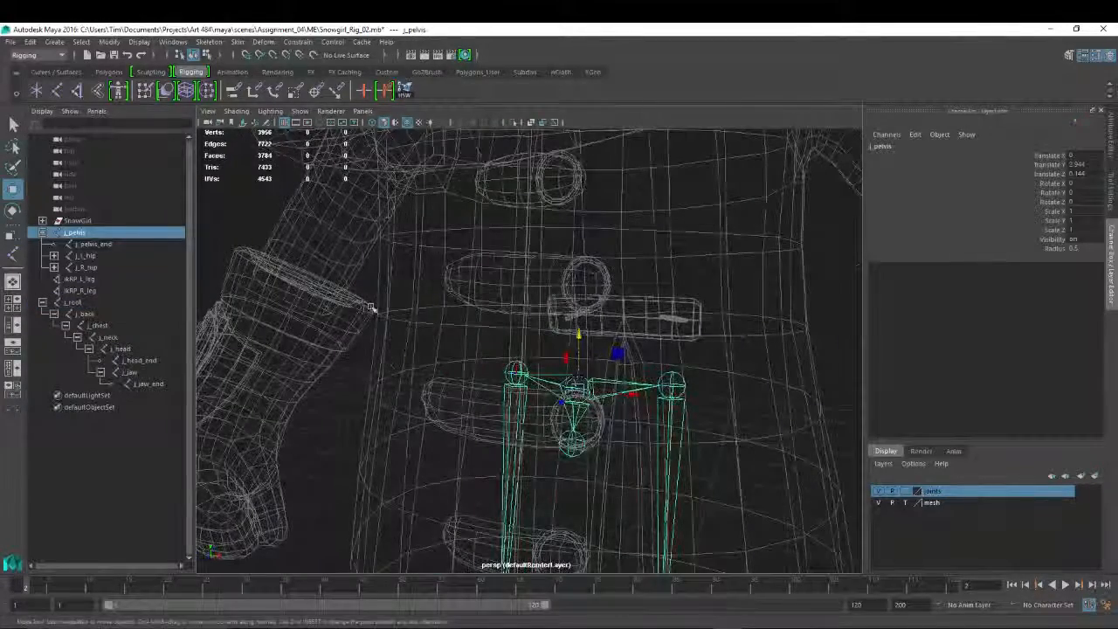
{"action": "left_click", "coordinate": [75, 303], "text": "ctrl"}
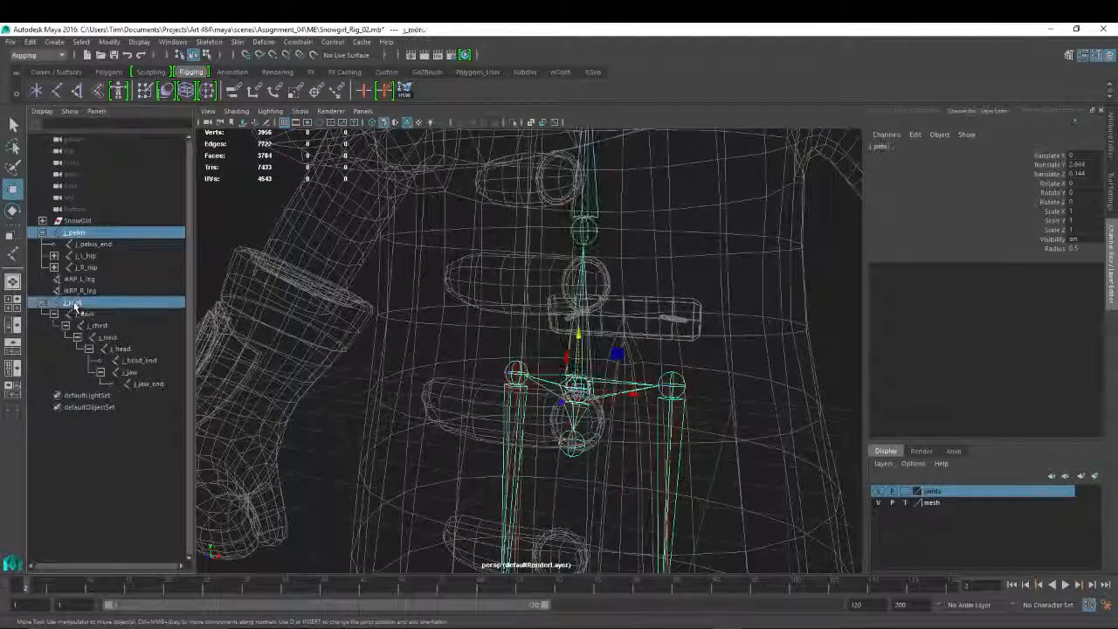
{"action": "key", "text": "p"}
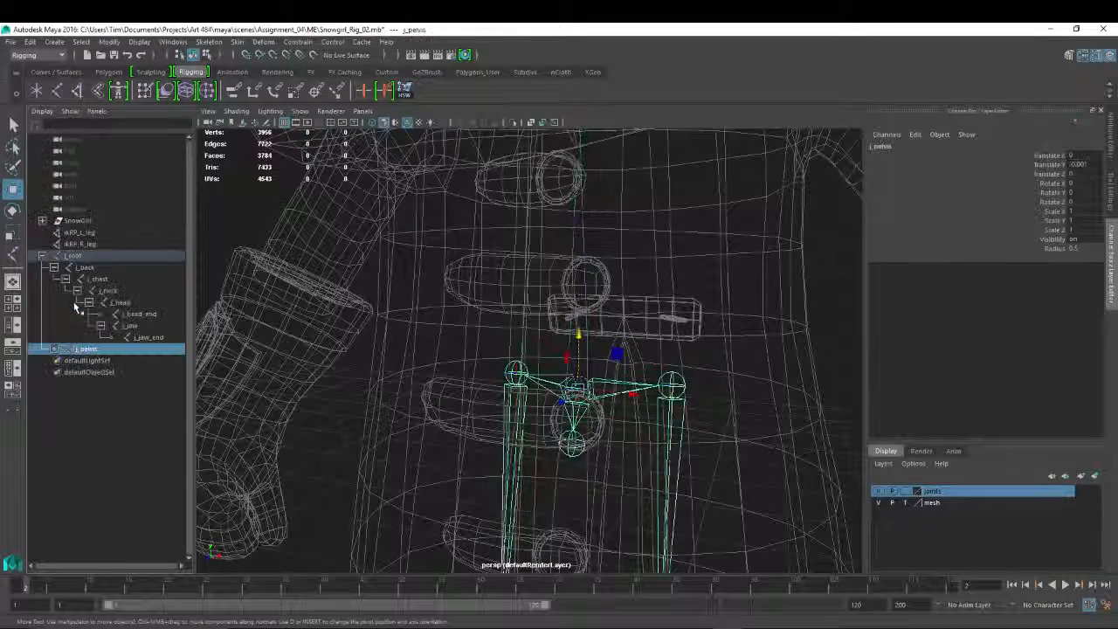
Test the joint hierarchy by rotating j_root and j_pelvis in turn, undoing each rotation.
{"action": "left_click", "coordinate": [73, 255]}
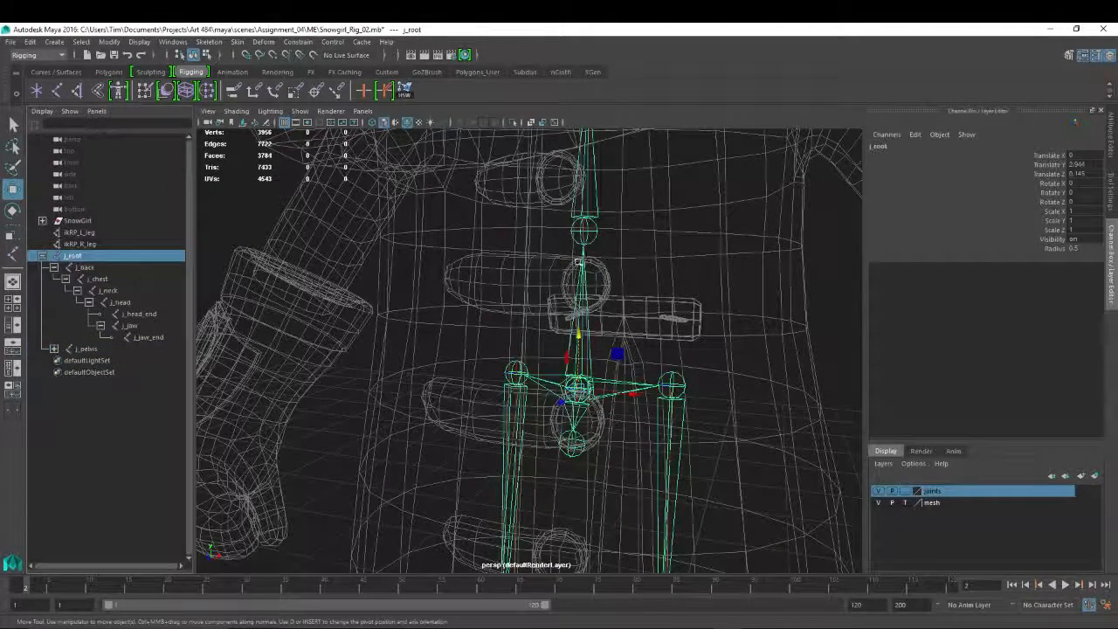
{"action": "key", "text": "e"}
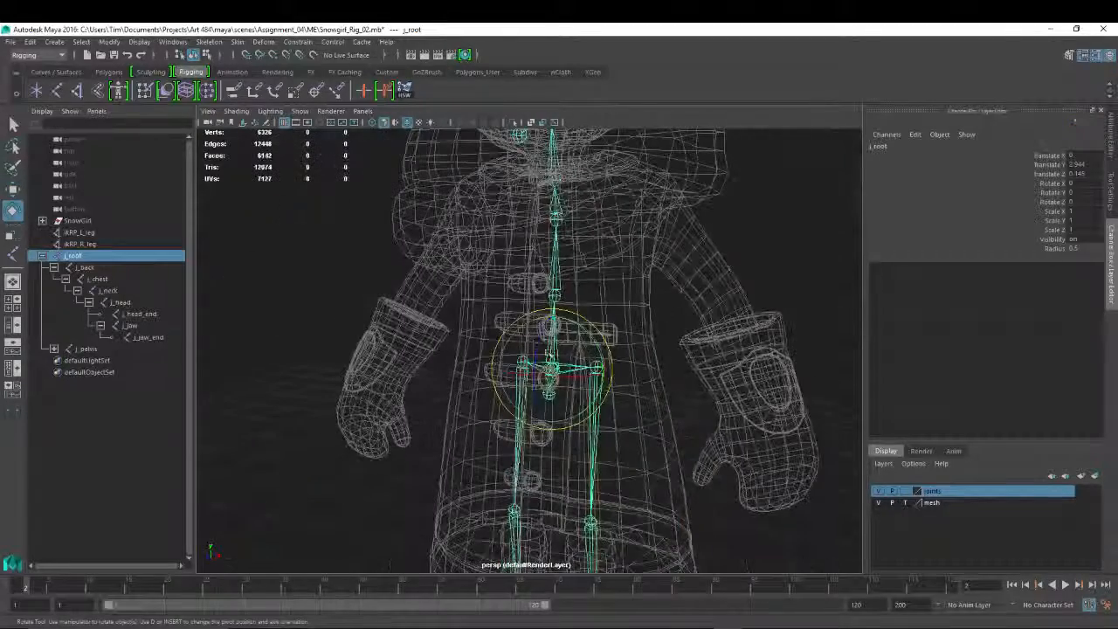
{"action": "left_click_drag", "start_coordinate": [578, 349], "coordinate": [564, 344]}
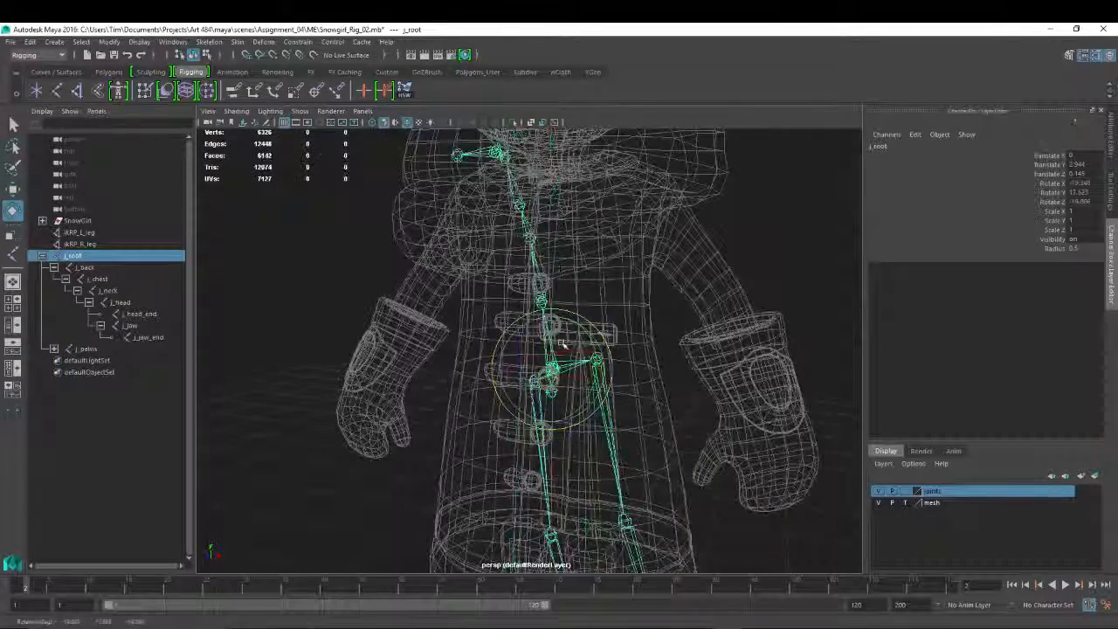
{"action": "key", "text": "ctrl+z"}
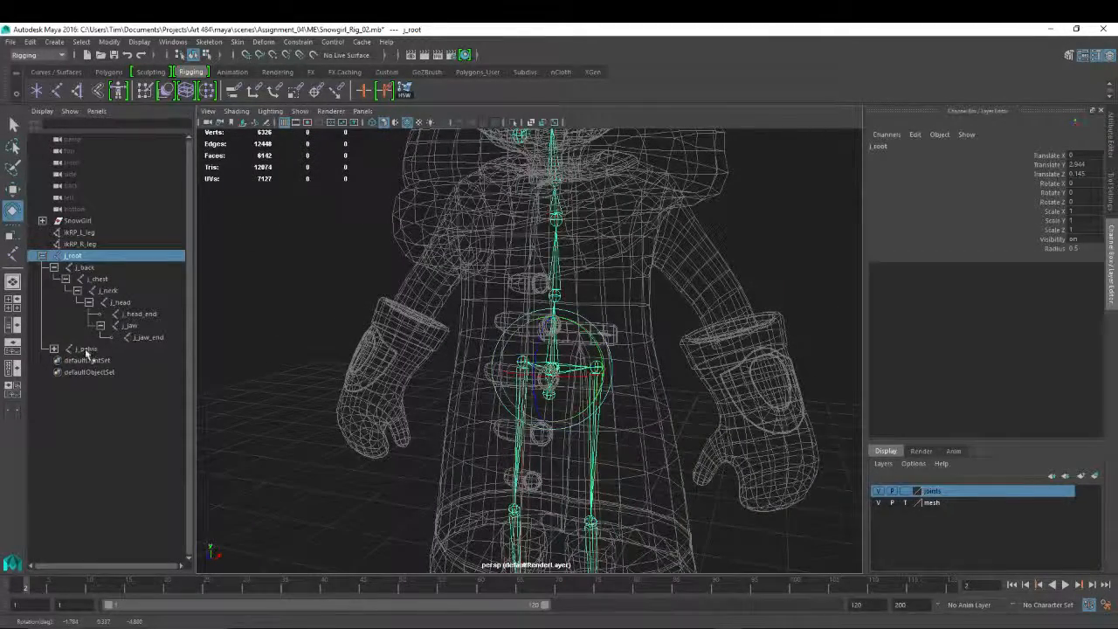
{"action": "left_click", "coordinate": [86, 349]}
{"action": "left_click_drag", "start_coordinate": [578, 351], "coordinate": [569, 337]}
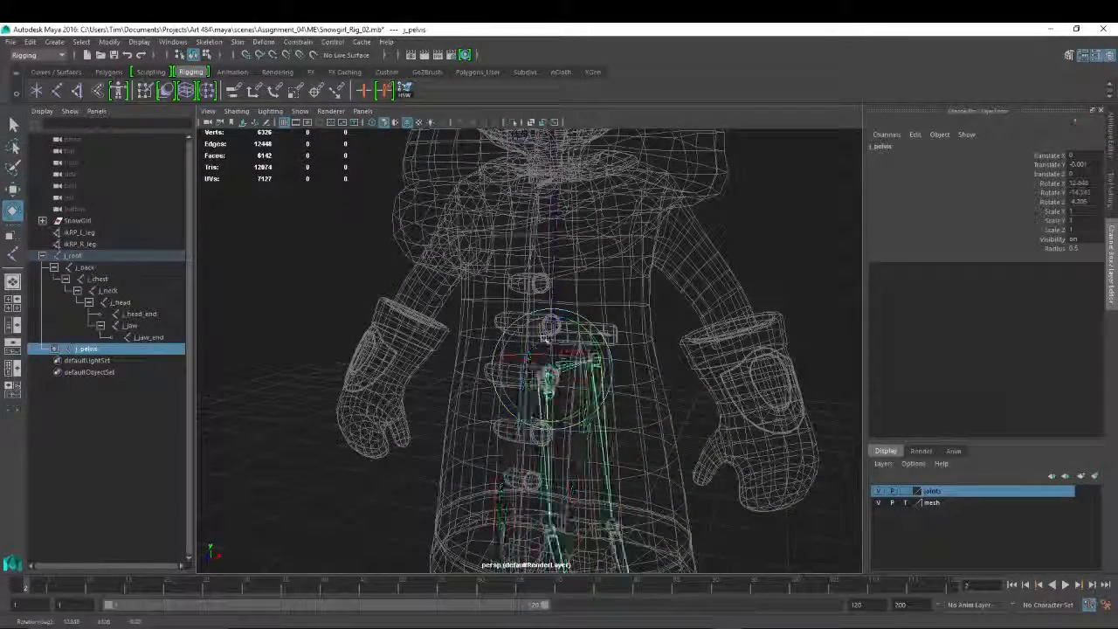
{"action": "key", "text": "ctrl+z"}
Set the joint radius of j_pelvis to 0.25.
{"action": "right_click_drag", "start_coordinate": [769, 306], "coordinate": [761, 344], "text": "alt"}
{"action": "middle_click_drag", "start_coordinate": [761, 344], "coordinate": [495, 246], "text": "alt"}
{"action": "left_click_drag", "start_coordinate": [495, 246], "coordinate": [543, 267], "text": "alt"}
{"action": "right_click_drag", "start_coordinate": [543, 266], "coordinate": [569, 306], "text": "alt"}
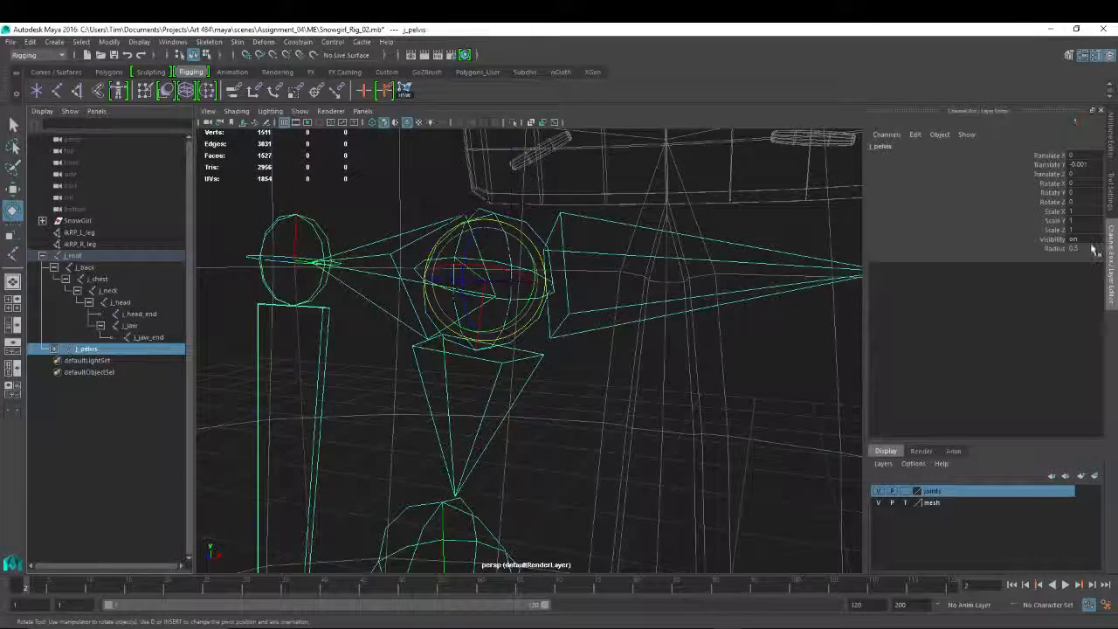
{"action": "key", "text": "Return"}
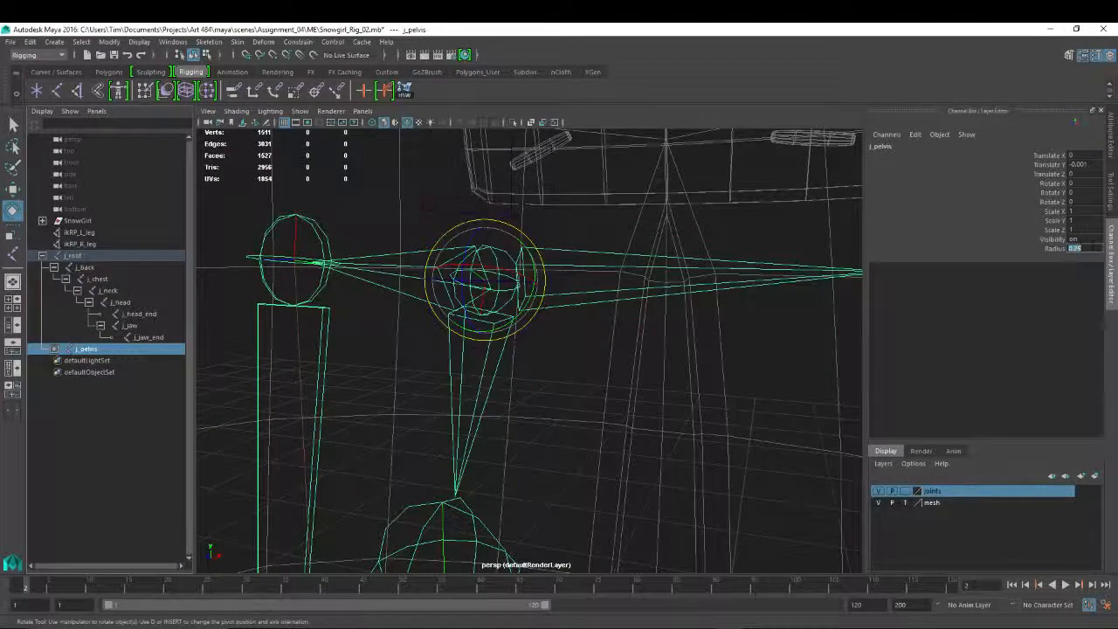
Examine the whole character and its joints in the perspective and front views.
{"action": "right_click_drag", "start_coordinate": [583, 357], "coordinate": [431, 250], "text": "alt"}
{"action": "left_click_drag", "start_coordinate": [733, 305], "coordinate": [559, 302], "text": "alt"}
{"action": "right_click_drag", "start_coordinate": [602, 284], "coordinate": [426, 273], "text": "alt"}
{"action": "left_click_drag", "start_coordinate": [426, 273], "coordinate": [652, 254], "text": "alt"}
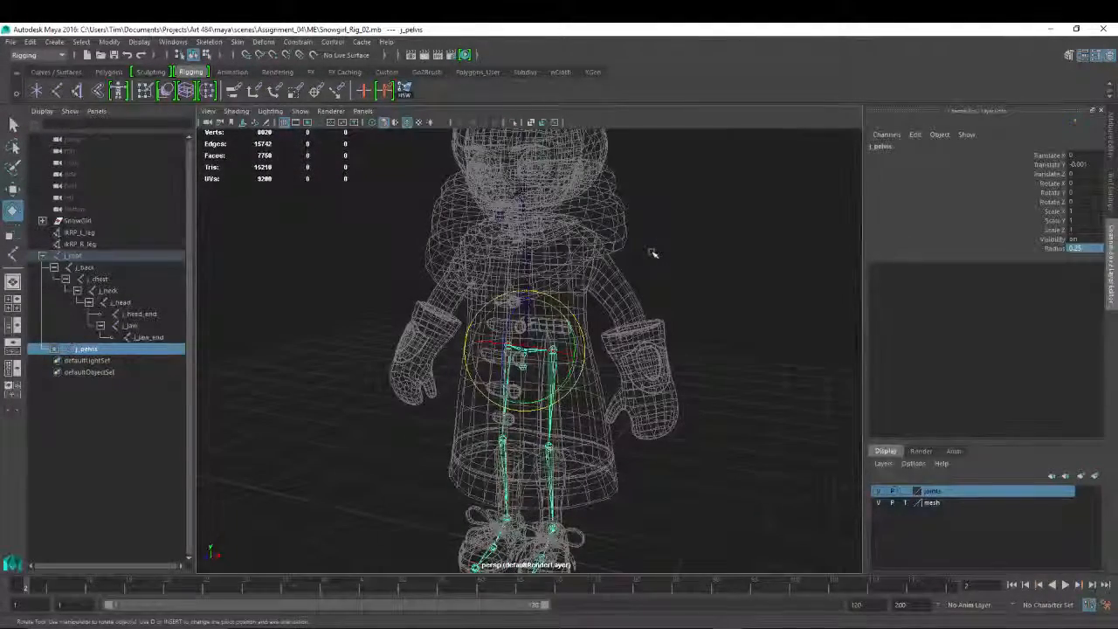
{"action": "key", "text": "space"}
{"action": "left_click_drag", "start_coordinate": [685, 175], "coordinate": [673, 220]}
{"action": "right_click_drag", "start_coordinate": [671, 219], "coordinate": [634, 307], "text": "alt"}
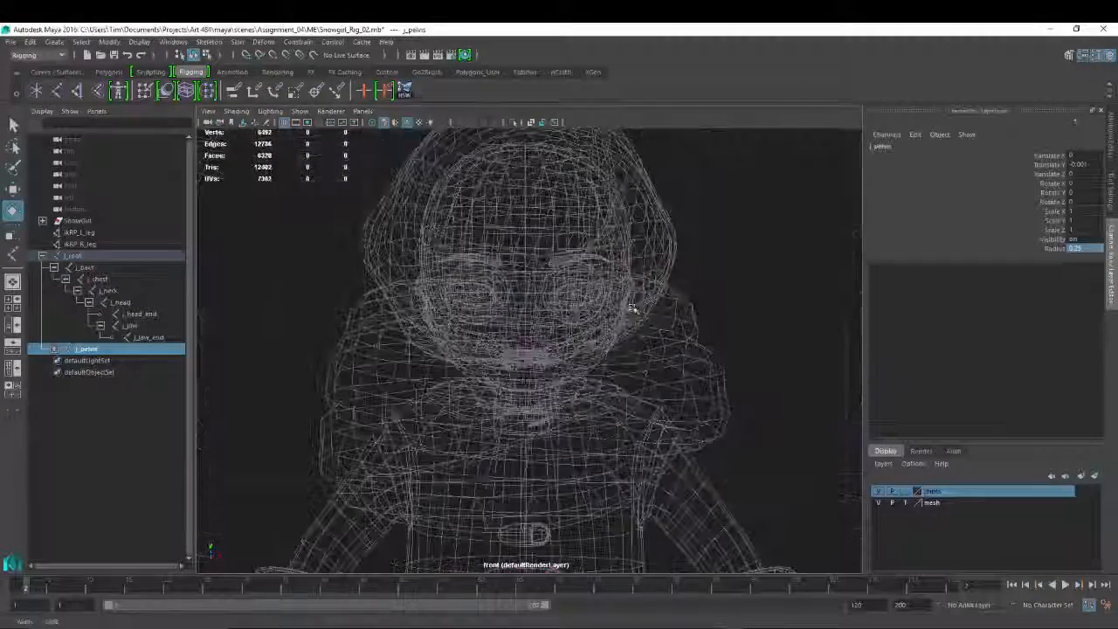
{"action": "middle_click_drag", "start_coordinate": [634, 308], "coordinate": [642, 180], "text": "alt"}
{"action": "right_click_drag", "start_coordinate": [732, 281], "coordinate": [634, 279], "text": "alt"}
{"action": "middle_click_drag", "start_coordinate": [675, 366], "coordinate": [730, 305], "text": "alt"}
{"action": "key", "text": "space"}
{"action": "left_click_drag", "start_coordinate": [728, 299], "coordinate": [724, 278]}
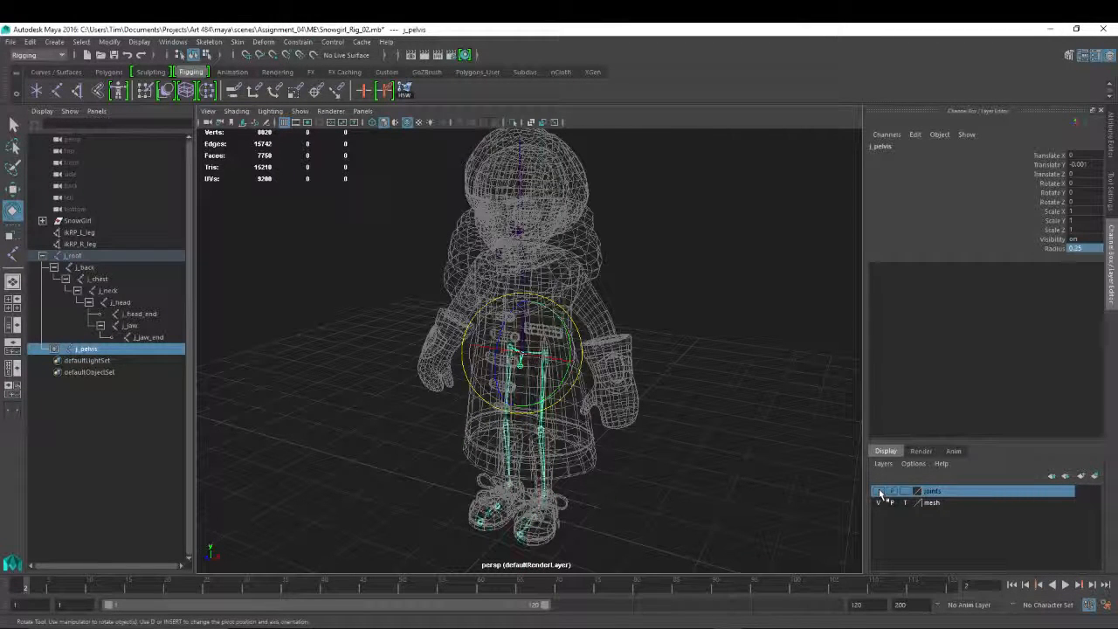
Hide the mesh layer, clear the selection to inspect the bare skeleton, and show the mesh layer again.
{"action": "left_click", "coordinate": [879, 503]}
{"action": "left_click", "coordinate": [669, 343]}
{"action": "left_click_drag", "start_coordinate": [669, 343], "coordinate": [655, 370], "text": "alt"}
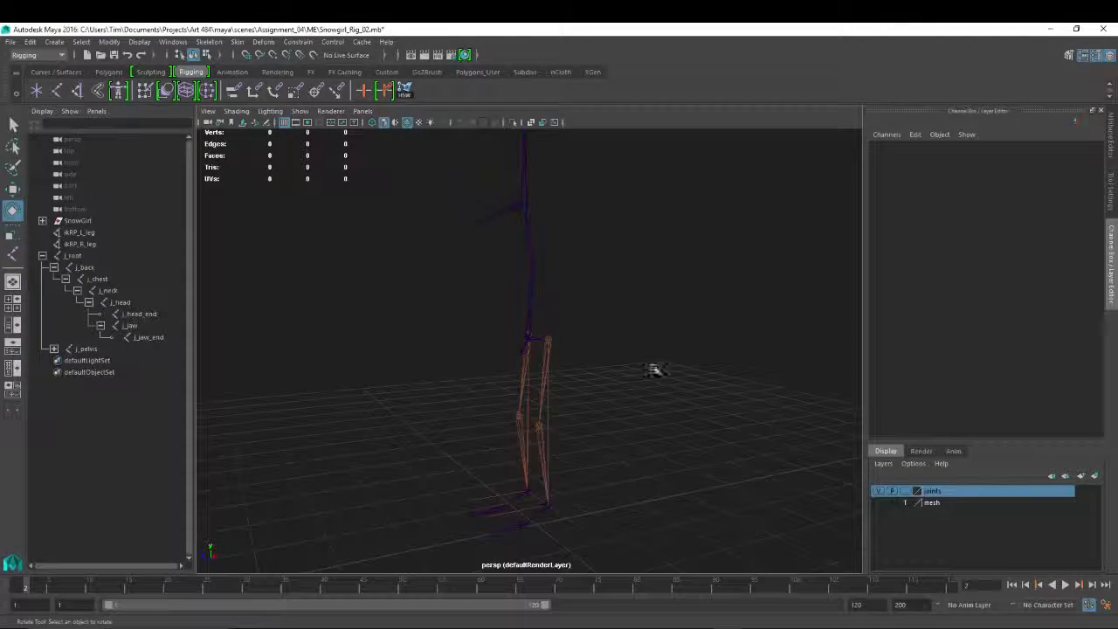
{"action": "left_click", "coordinate": [878, 502]}
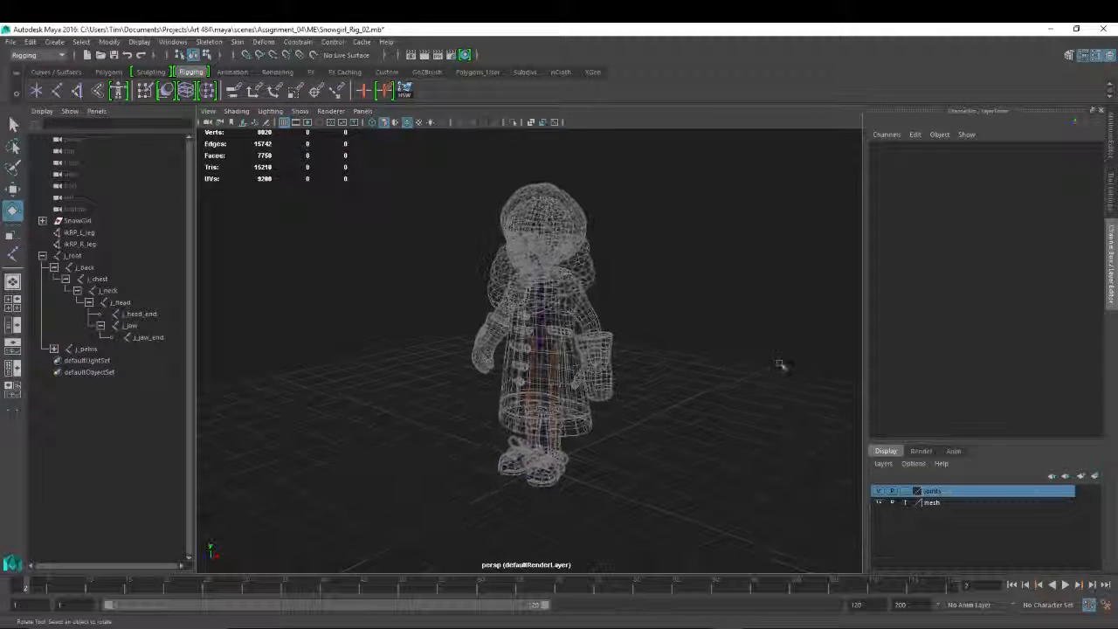